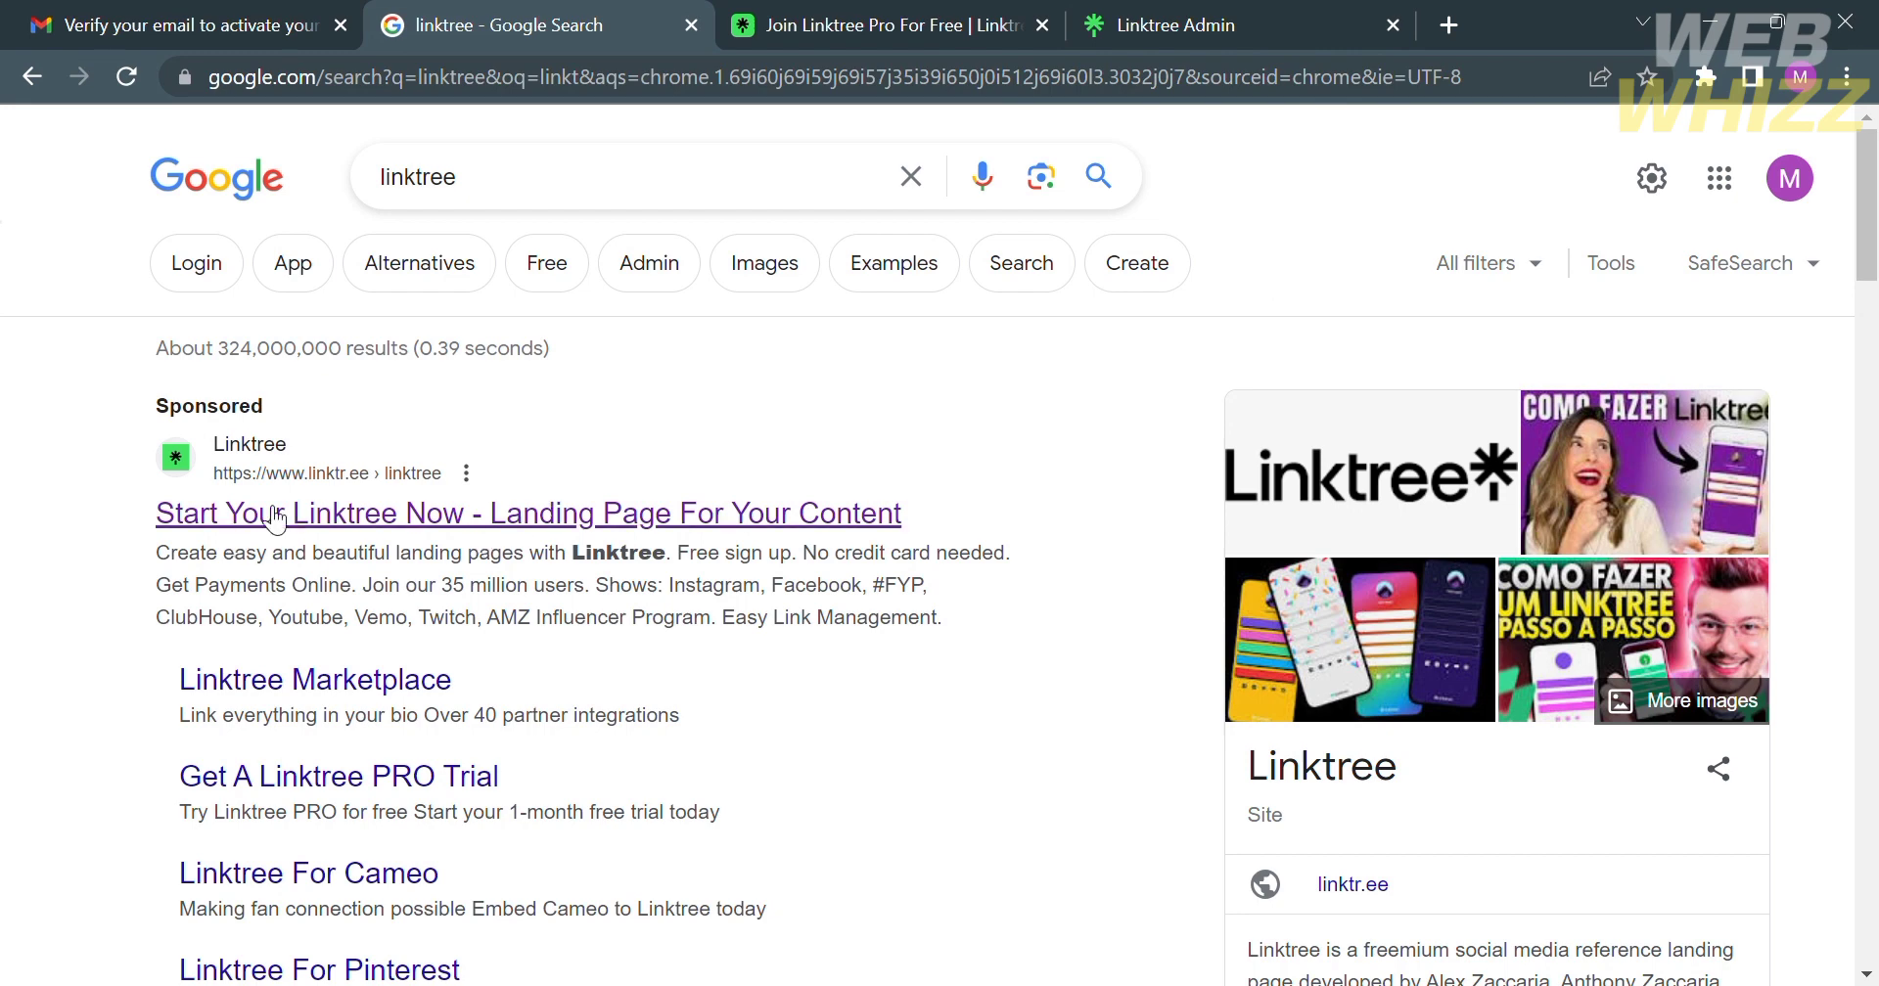
left_click(769, 13)
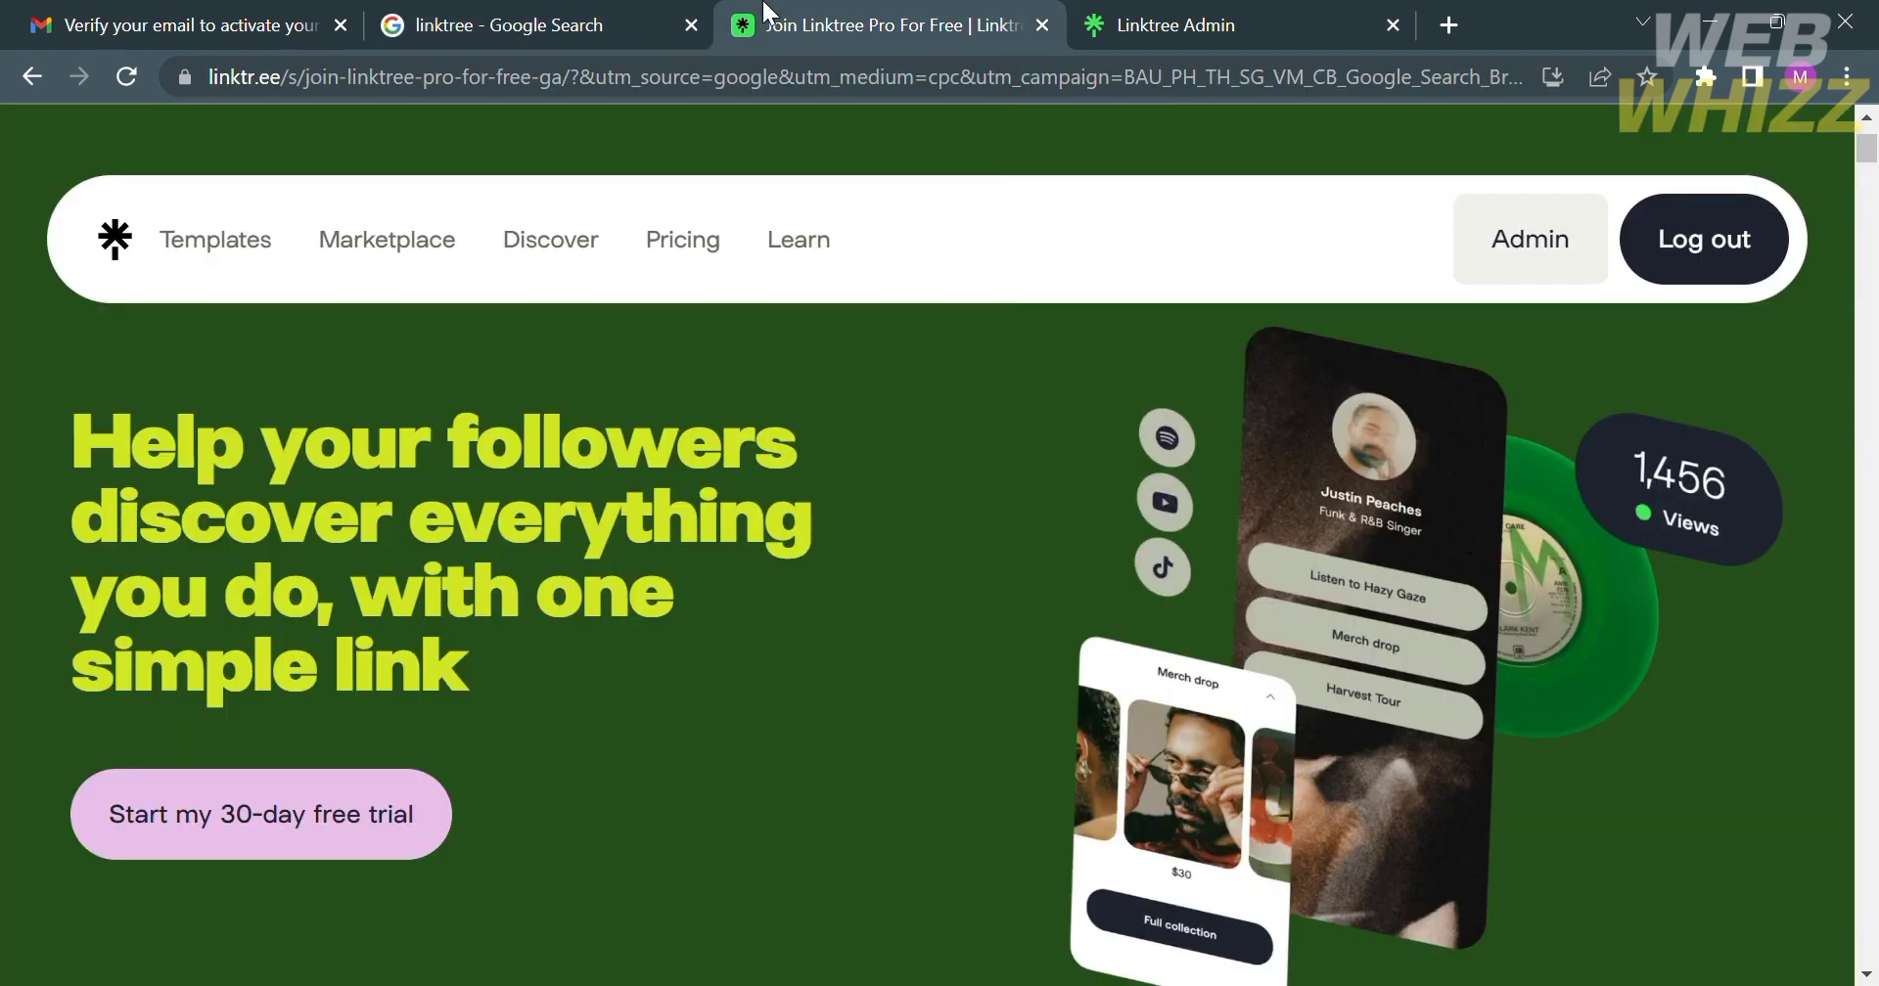
scroll(724, 615, "down", 1)
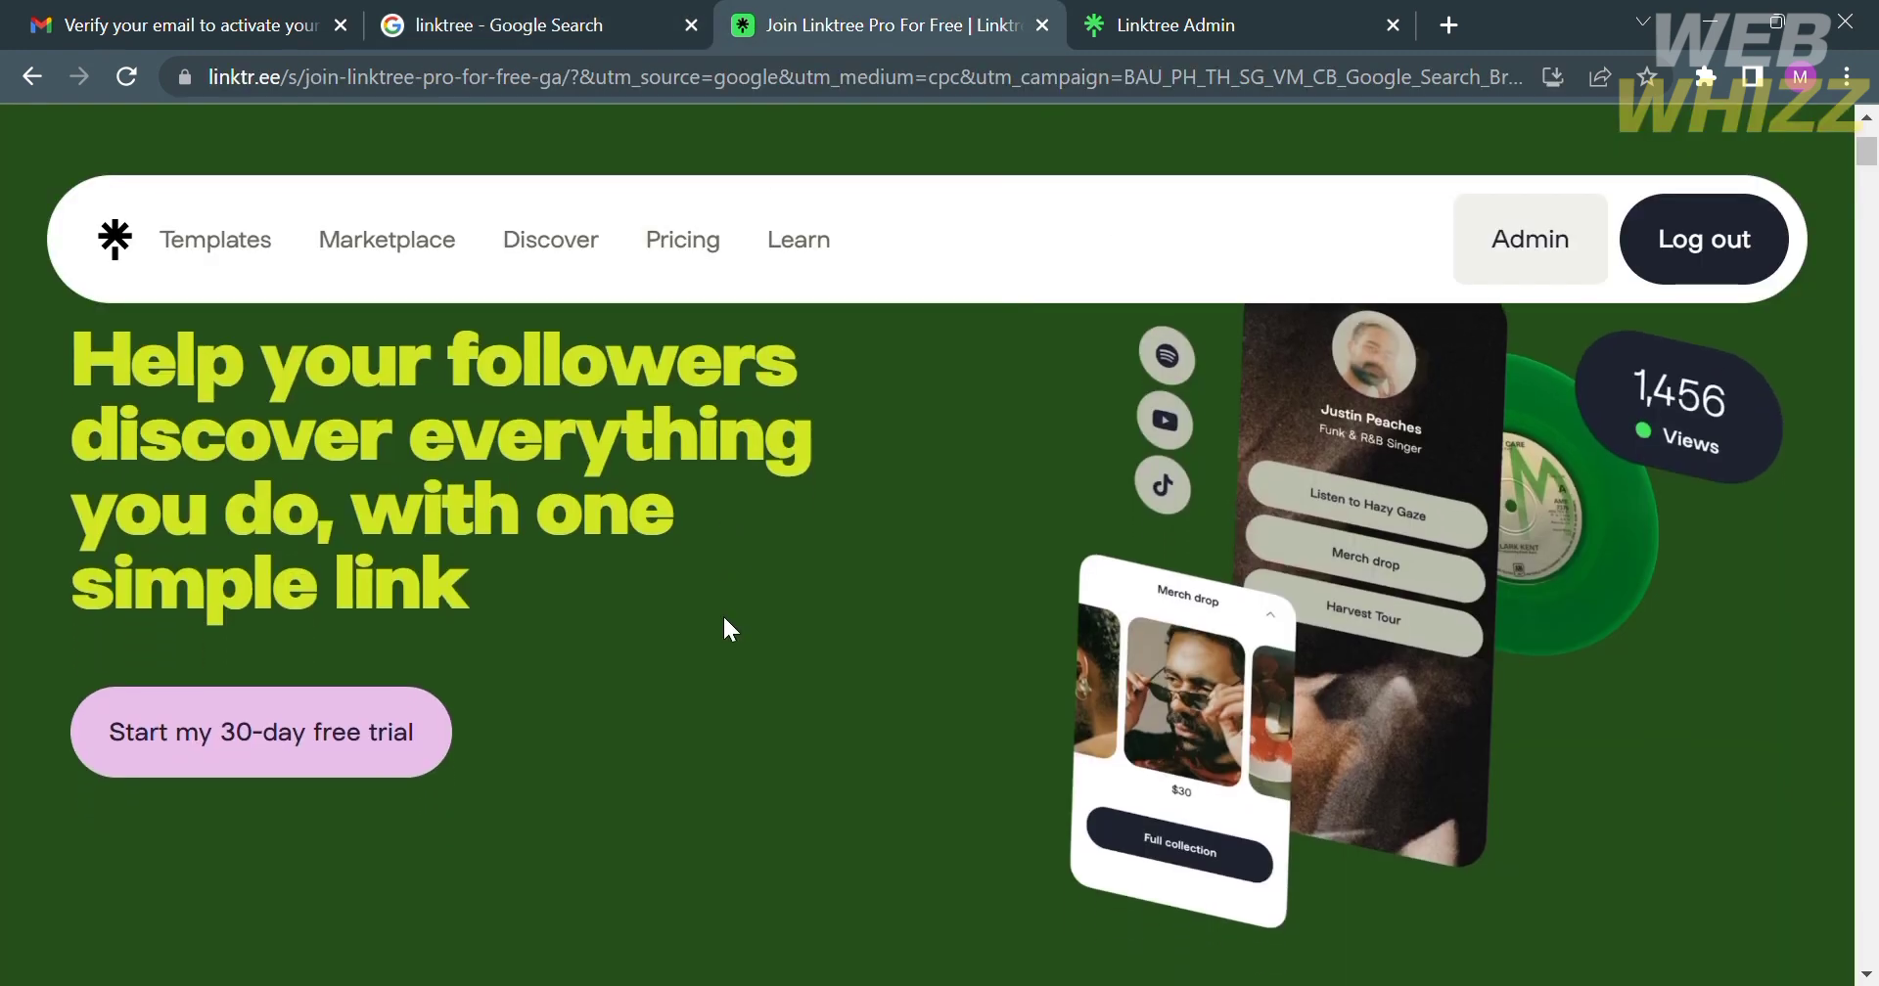
left_click_drag(62, 386, 760, 658)
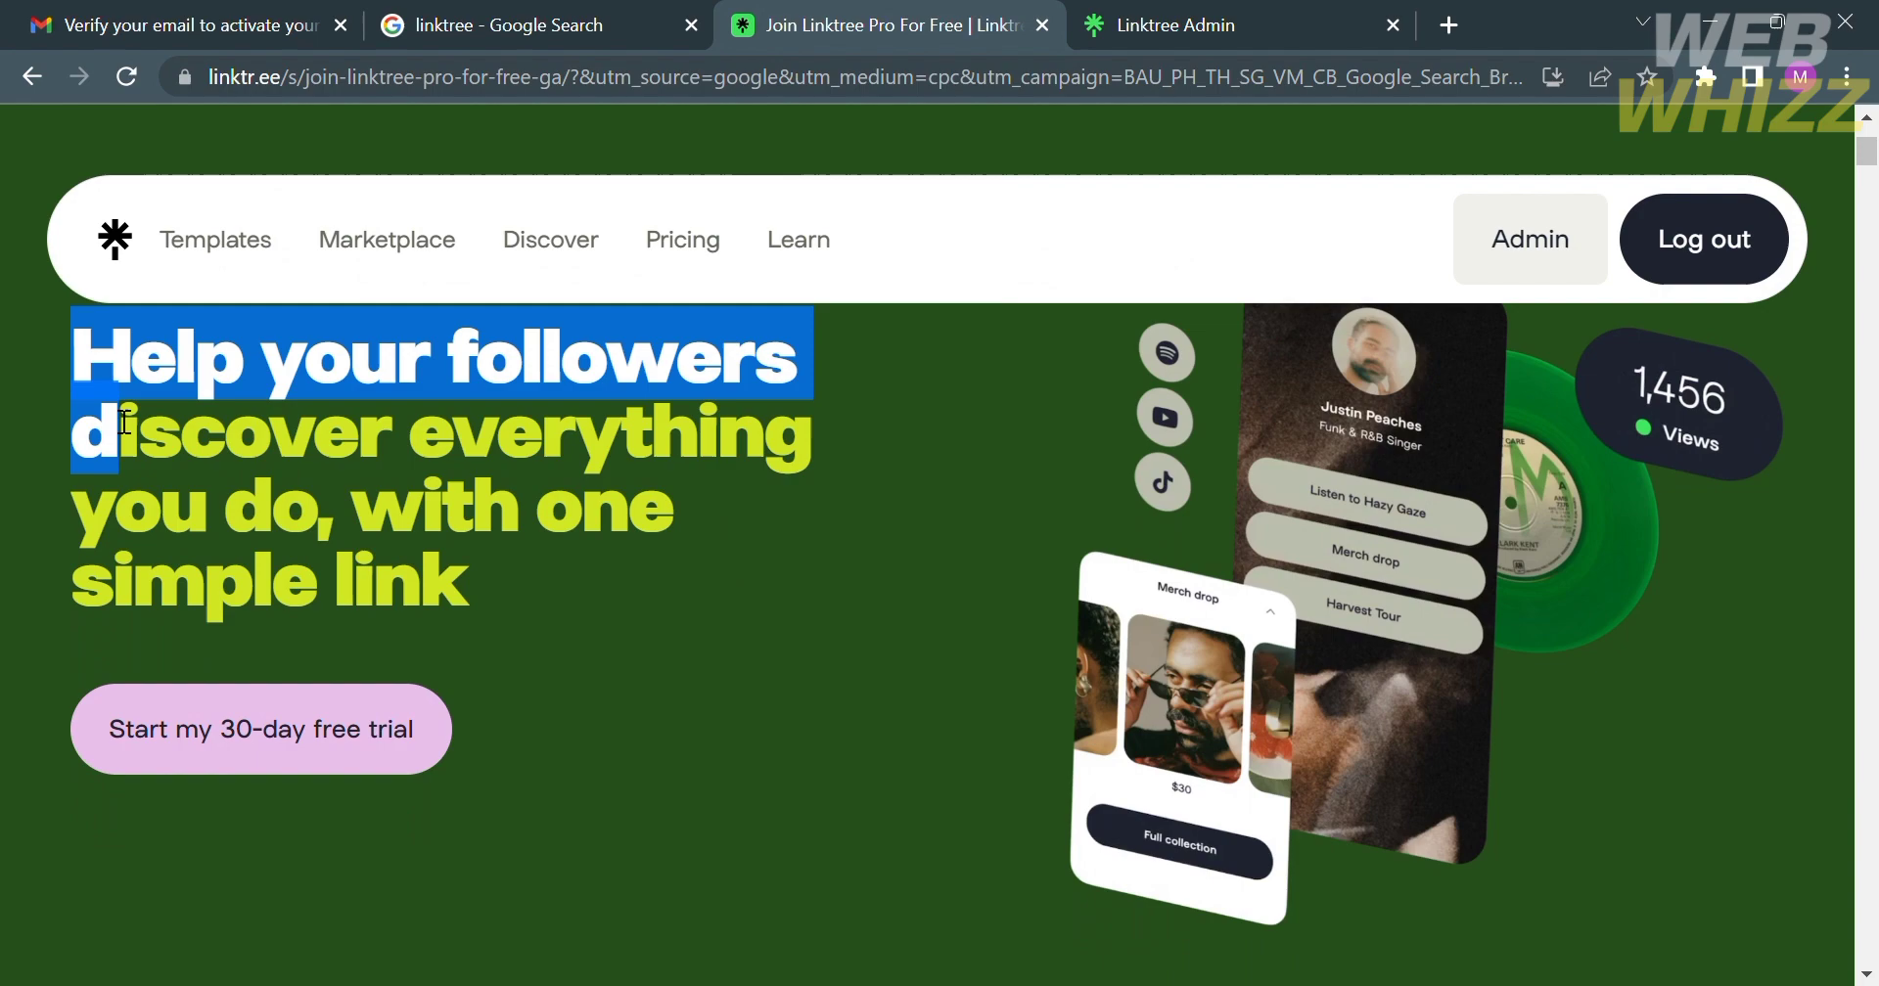
left_click(759, 659)
scroll(759, 658, "down", 5)
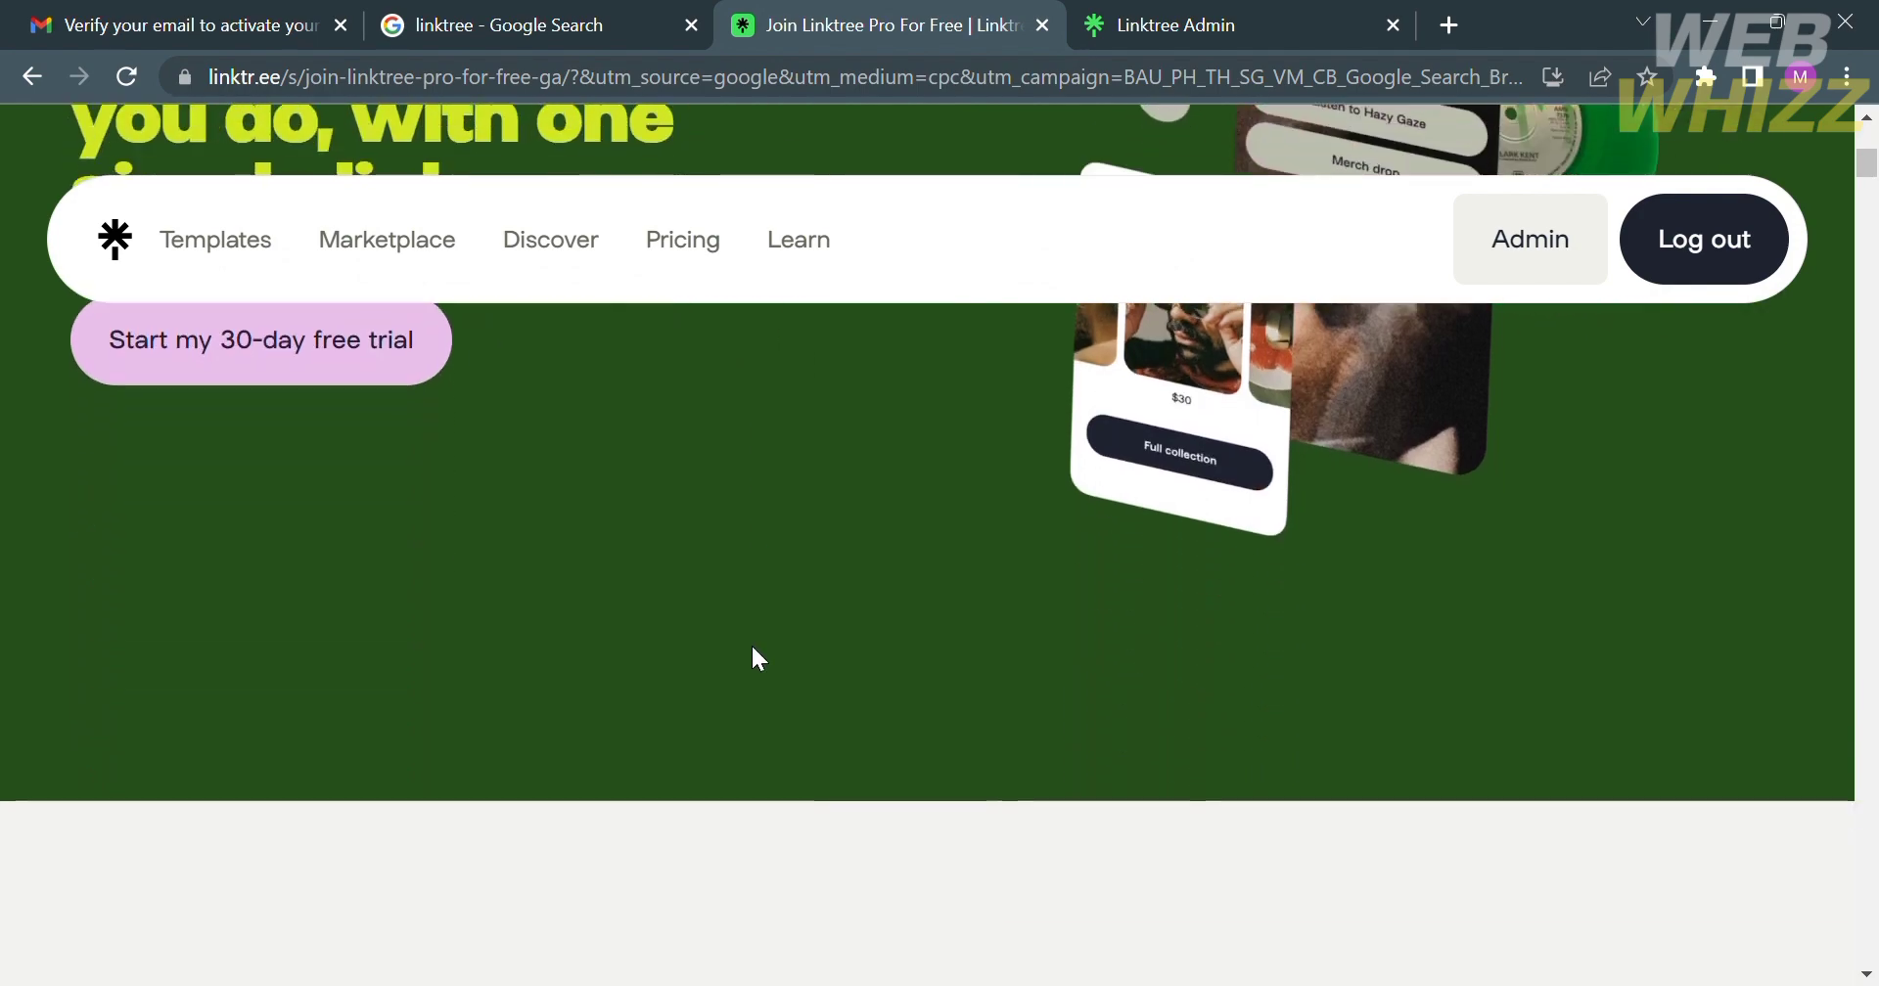
scroll(759, 659, "down", 3)
scroll(759, 659, "down", 2)
scroll(753, 654, "down", 5)
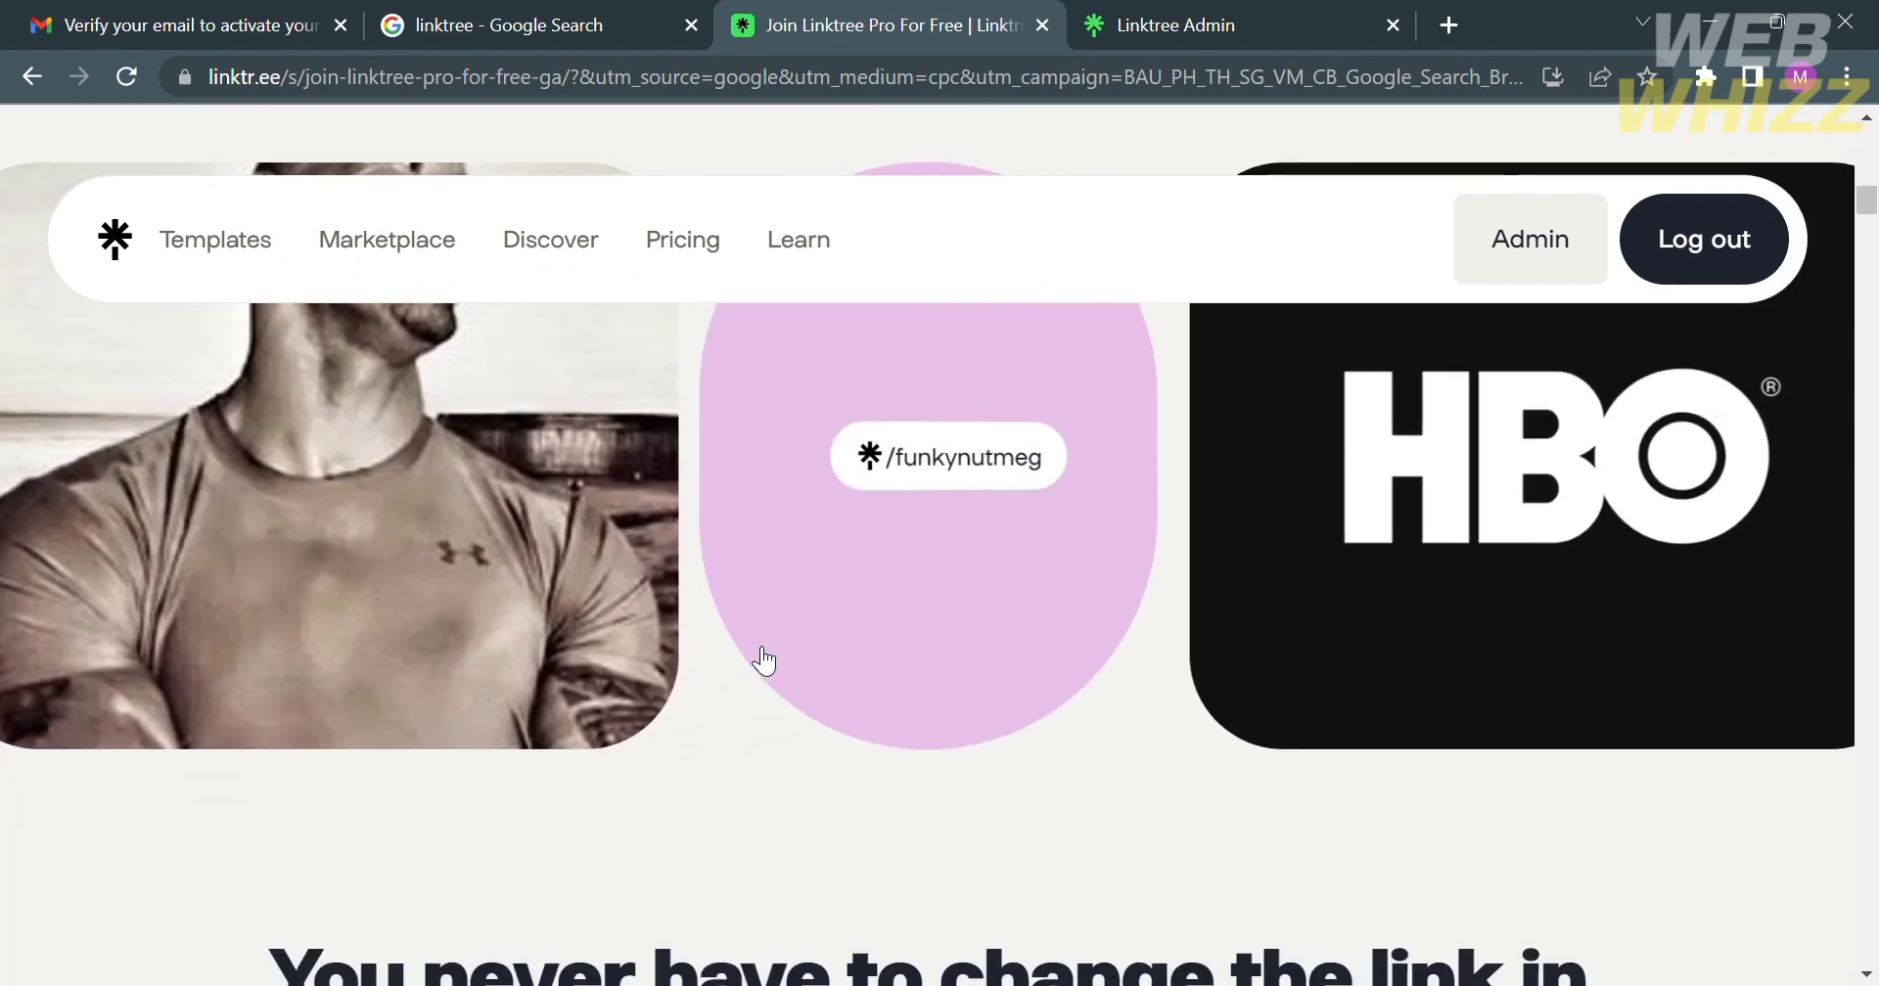
scroll(760, 658, "up", 4)
scroll(762, 657, "down", 5)
scroll(765, 662, "down", 2)
scroll(765, 662, "down", 3)
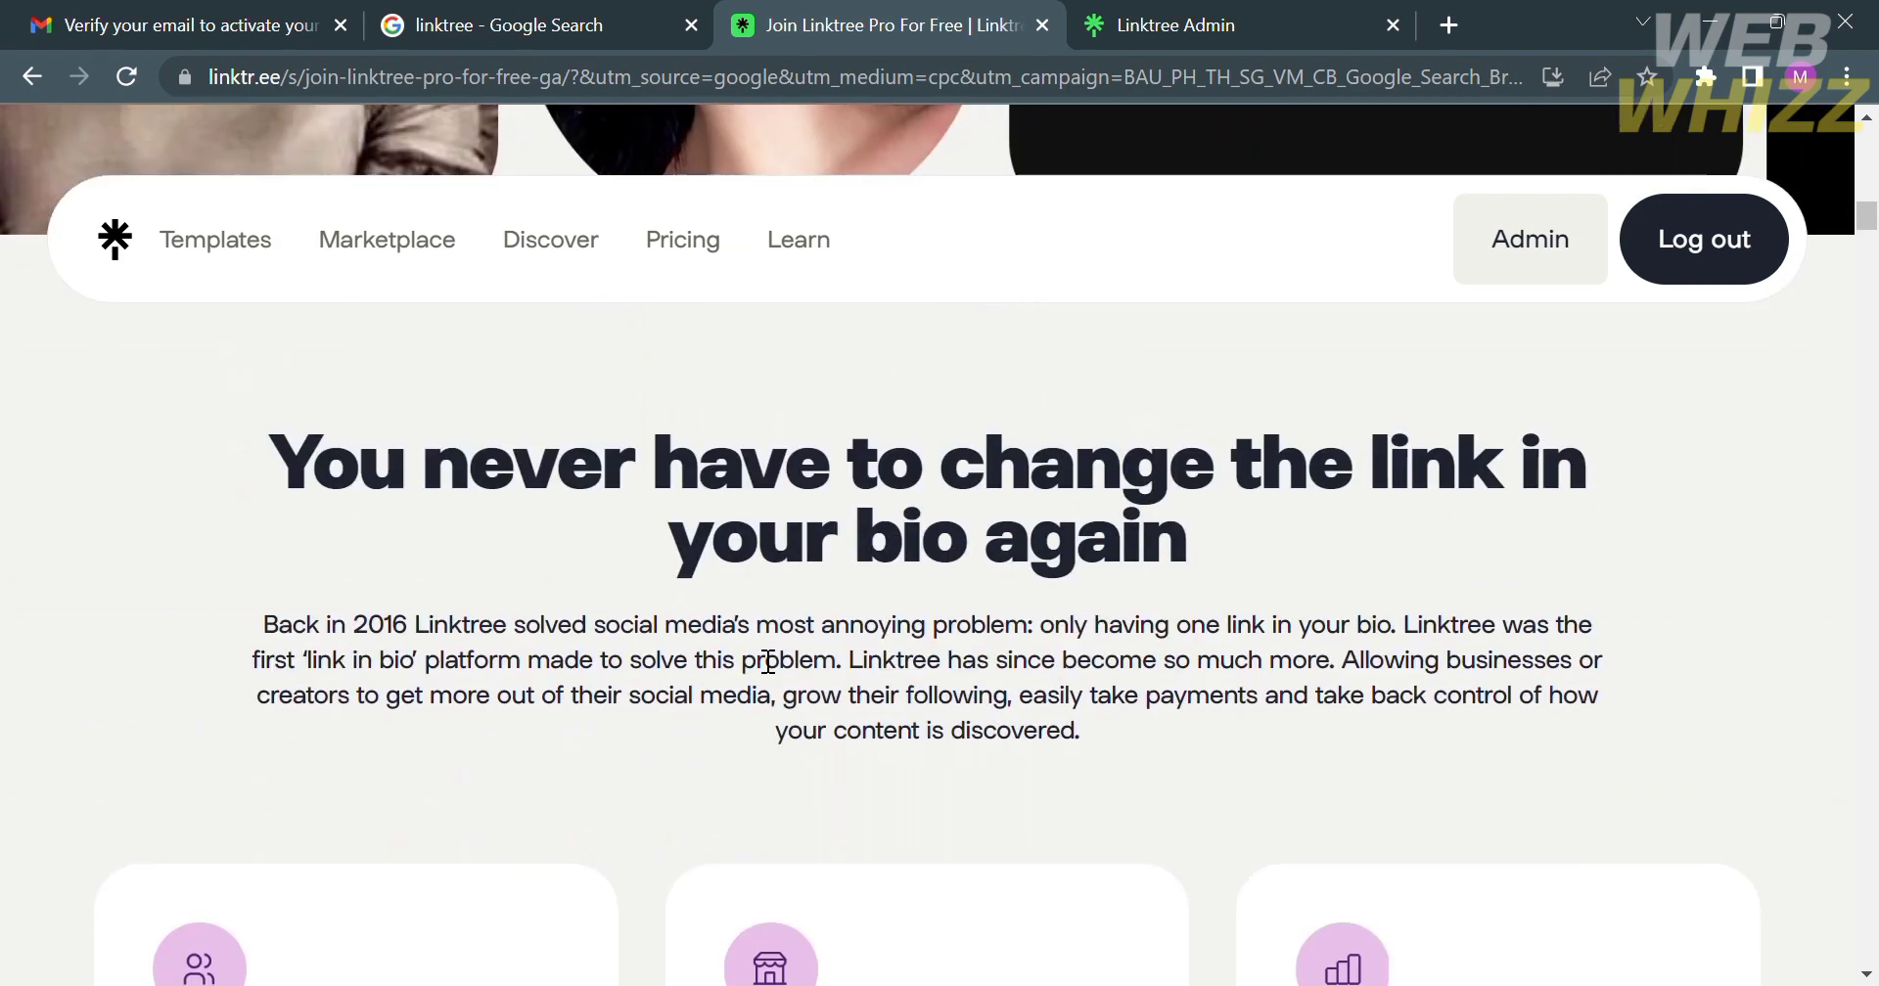
scroll(768, 662, "down", 4)
scroll(769, 662, "down", 2)
scroll(745, 659, "up", 1)
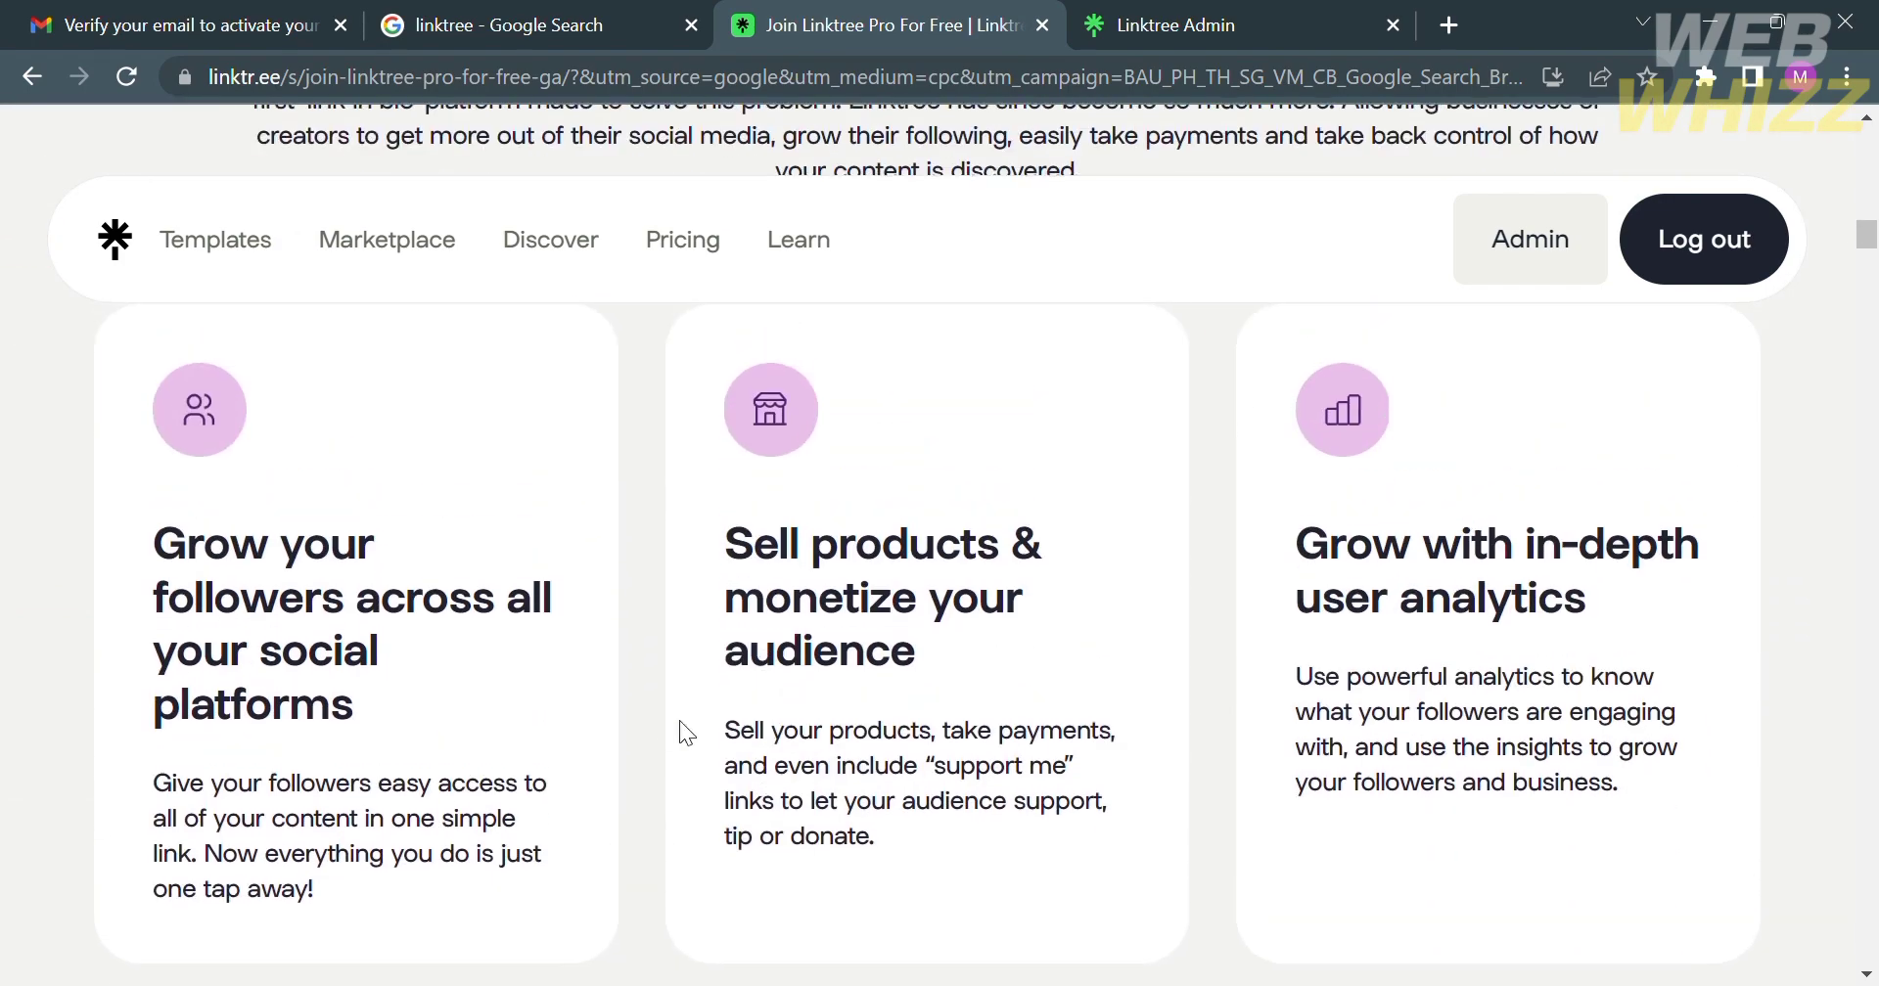
scroll(1414, 682, "down", 3)
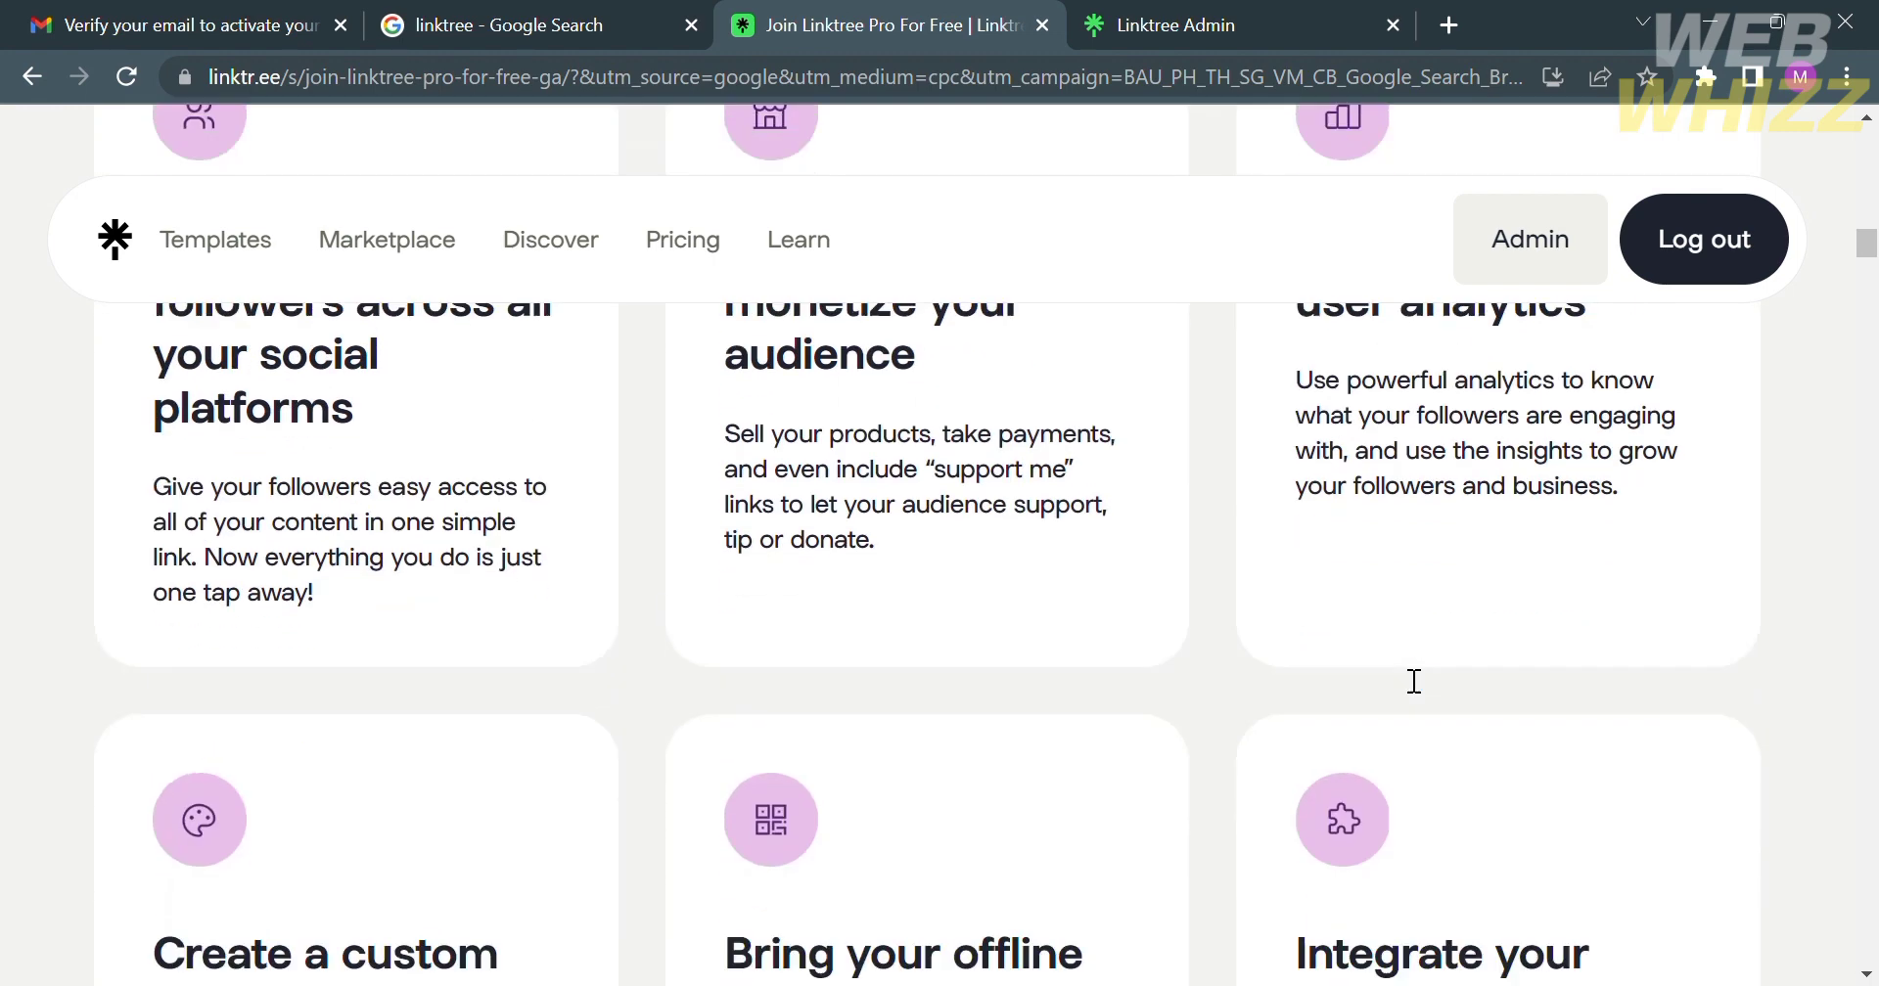
scroll(1397, 675, "down", 2)
scroll(1397, 676, "down", 2)
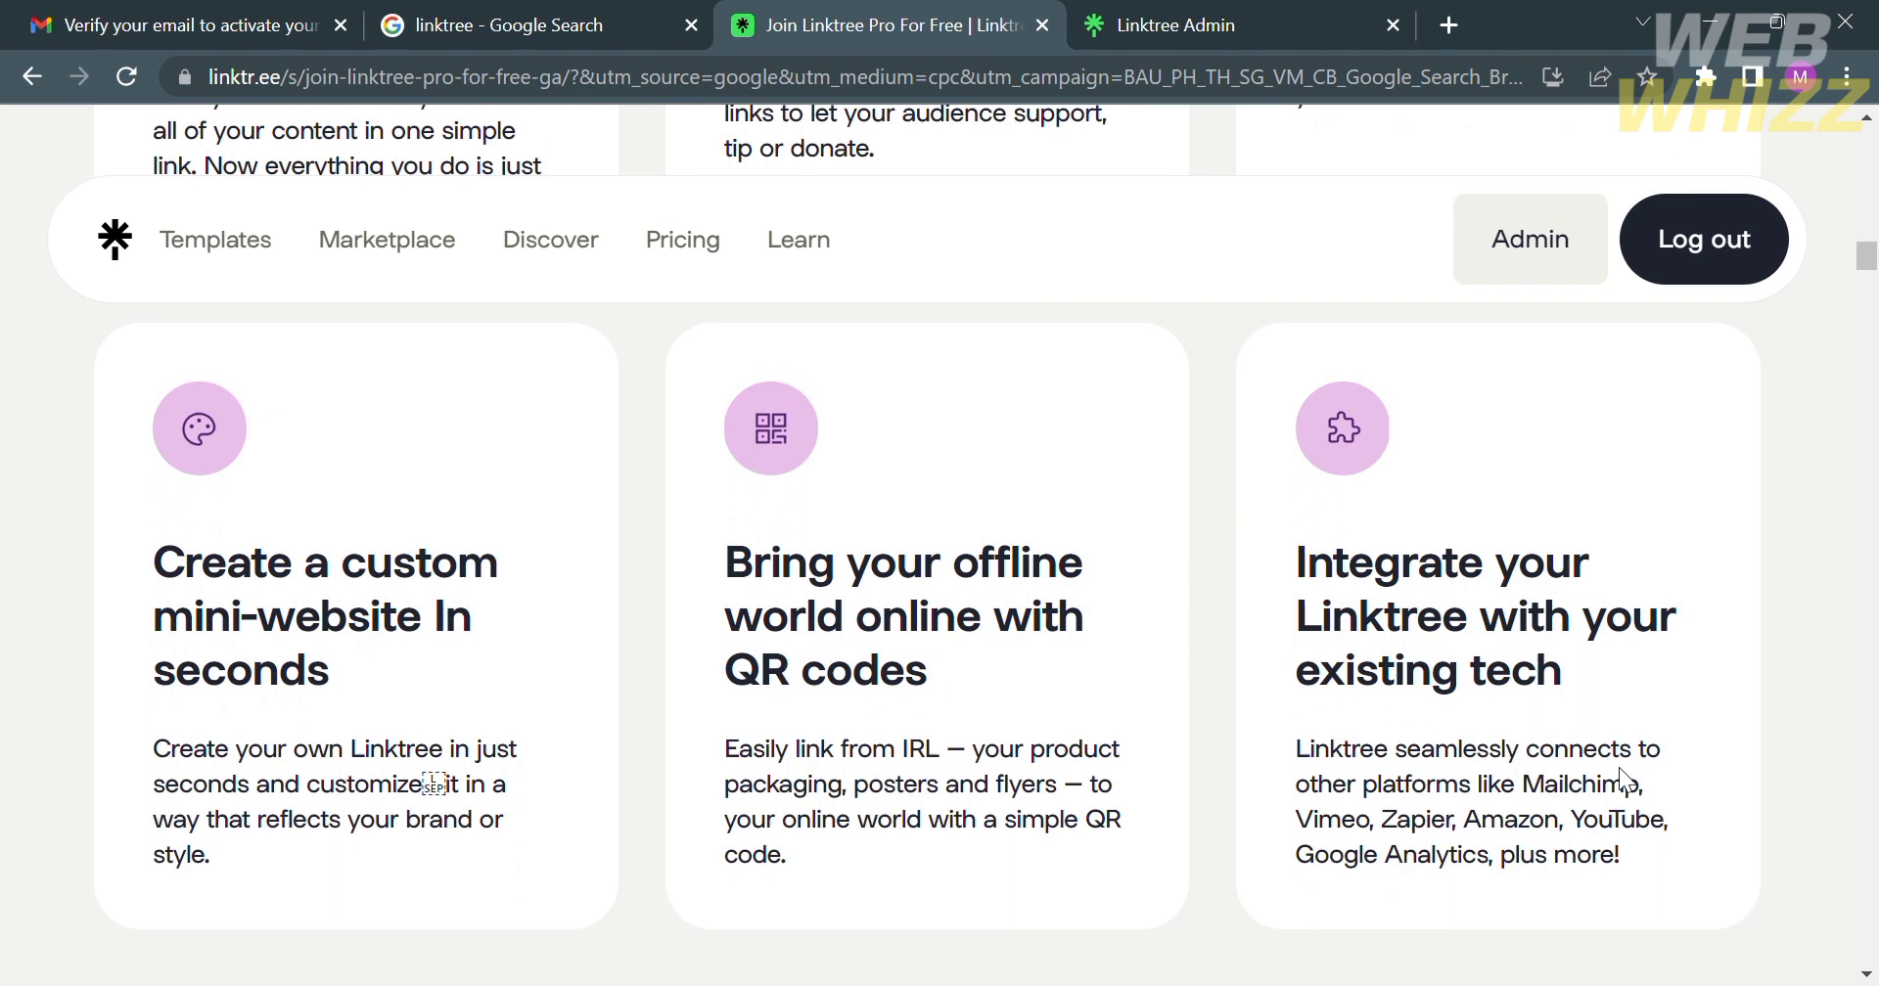
scroll(1660, 790, "down", 3)
scroll(1660, 781, "down", 3)
scroll(1664, 788, "down", 4)
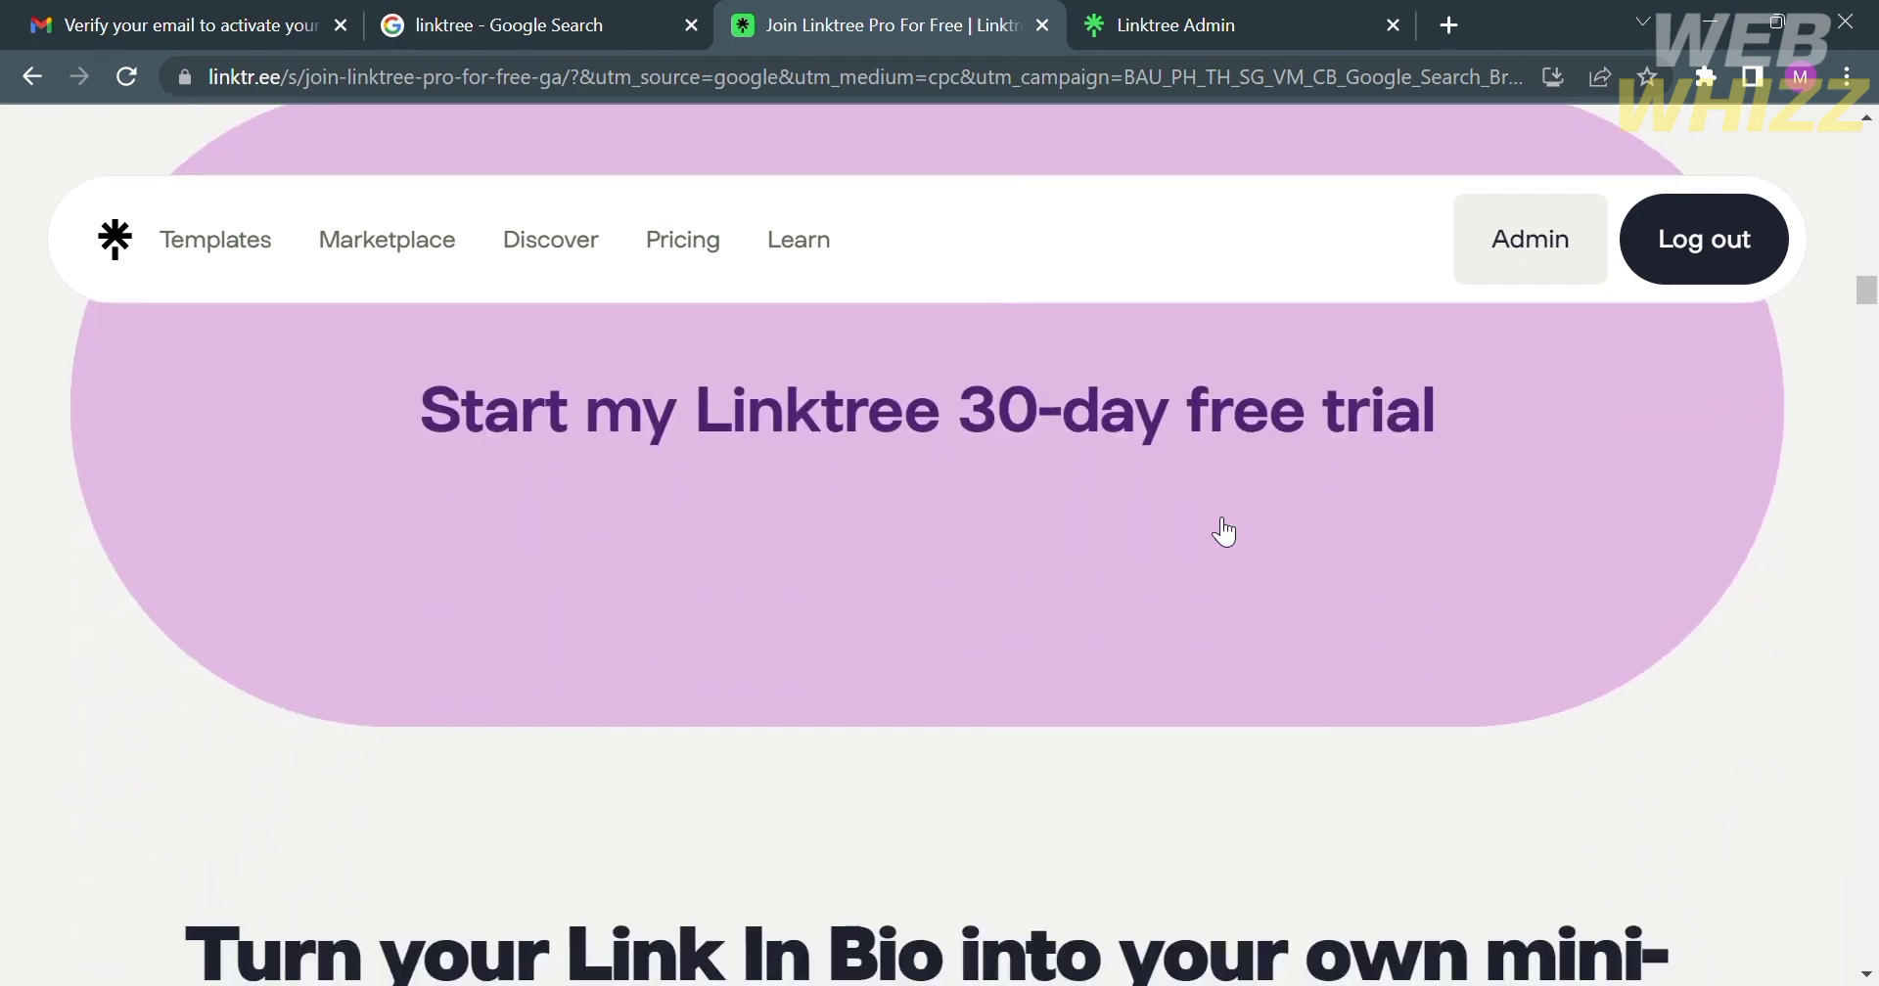
scroll(1325, 842, "down", 4)
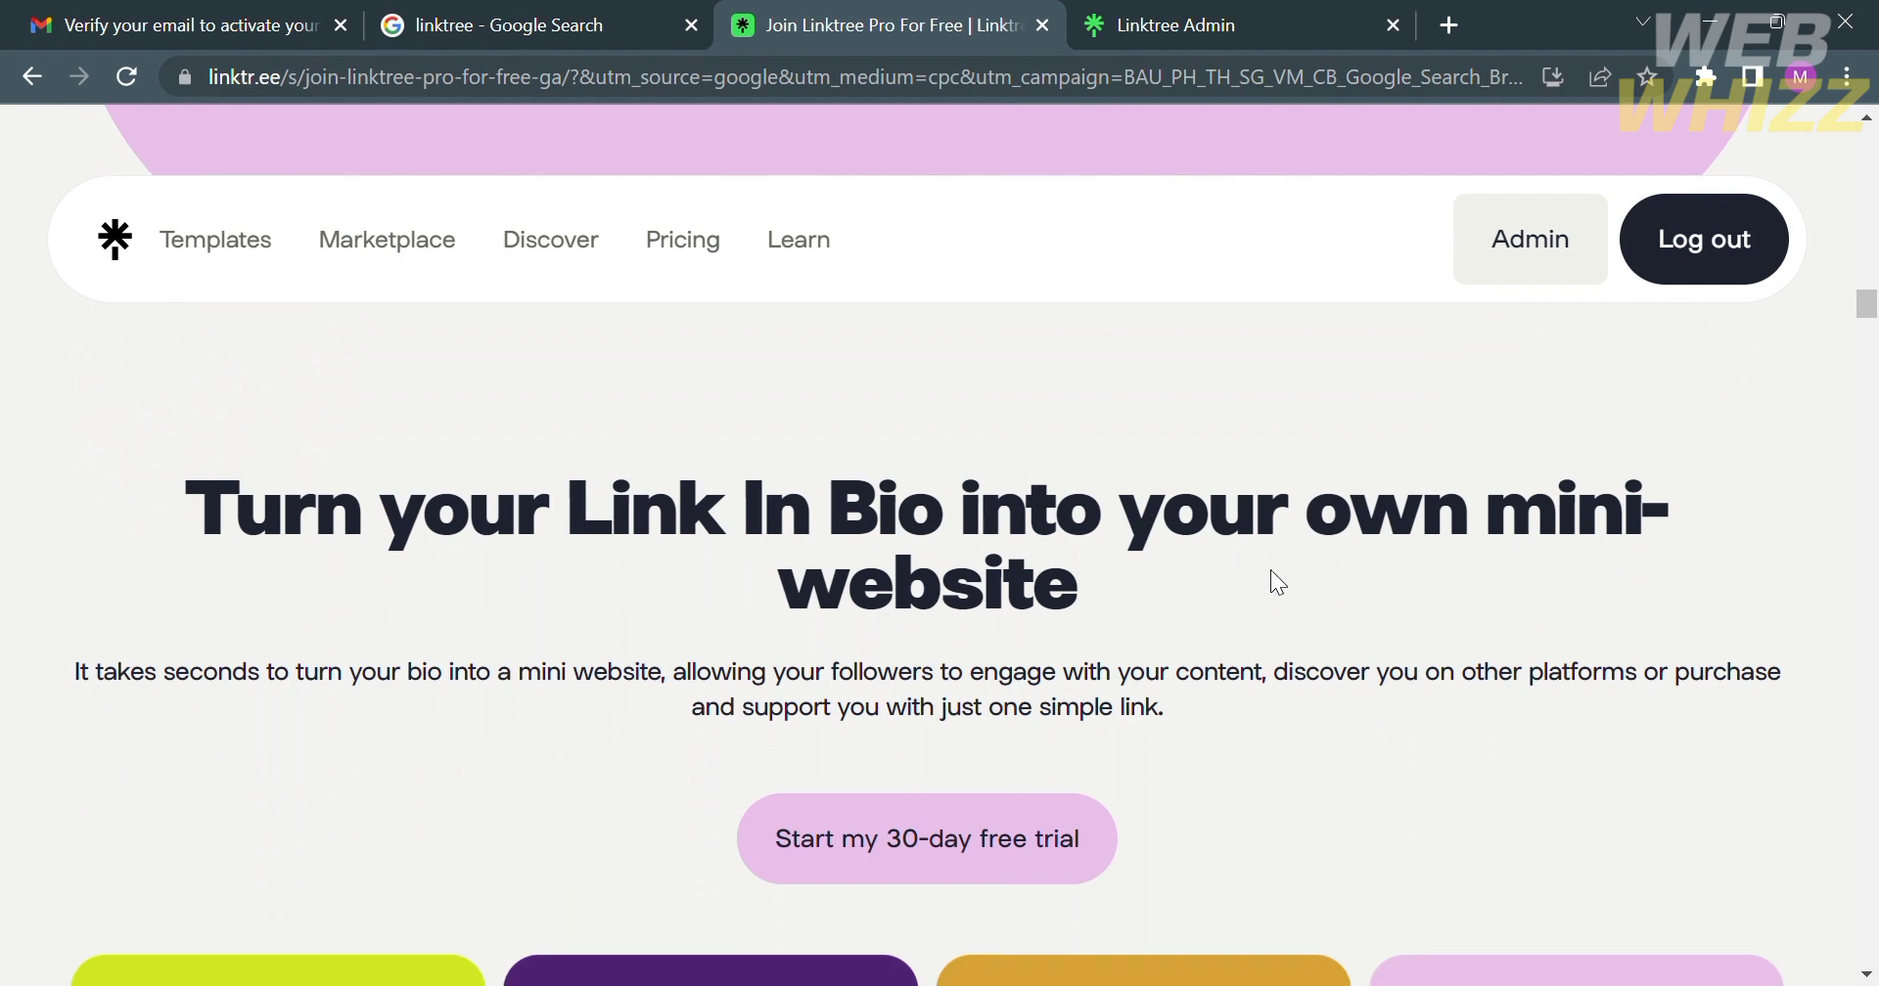
scroll(1168, 620, "down", 2)
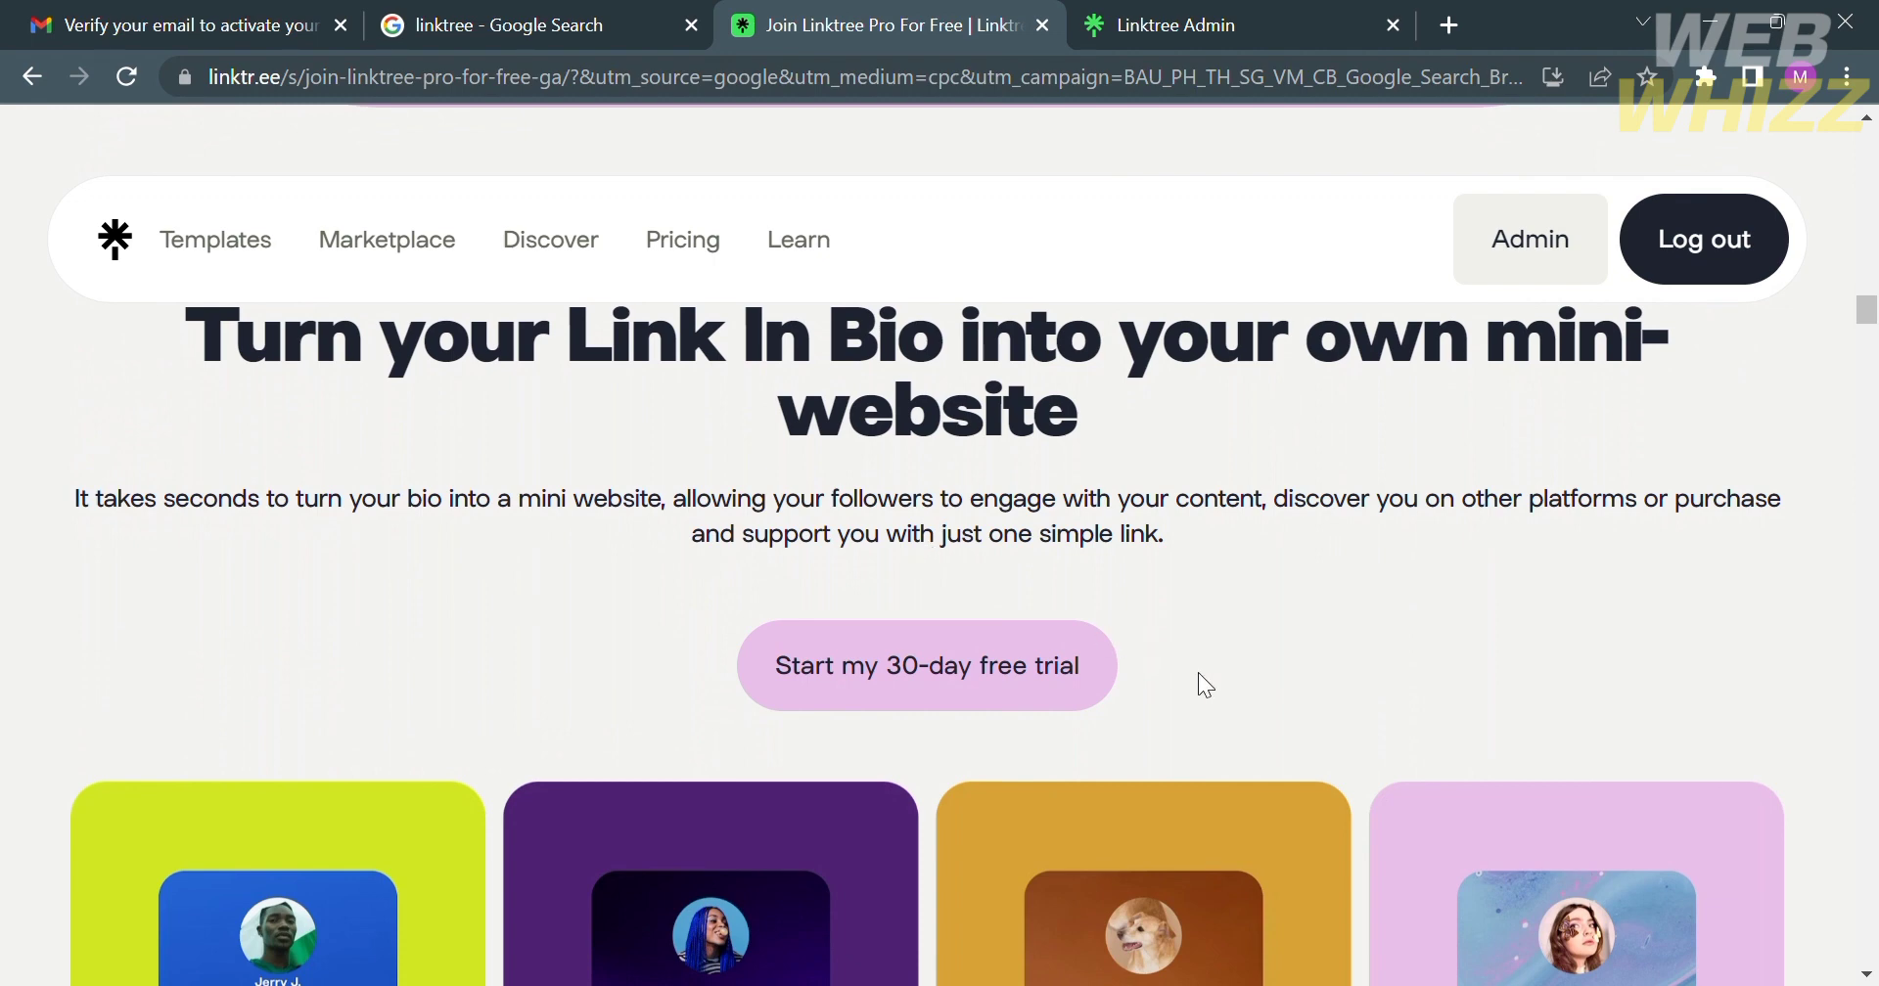
scroll(1205, 685, "down", 5)
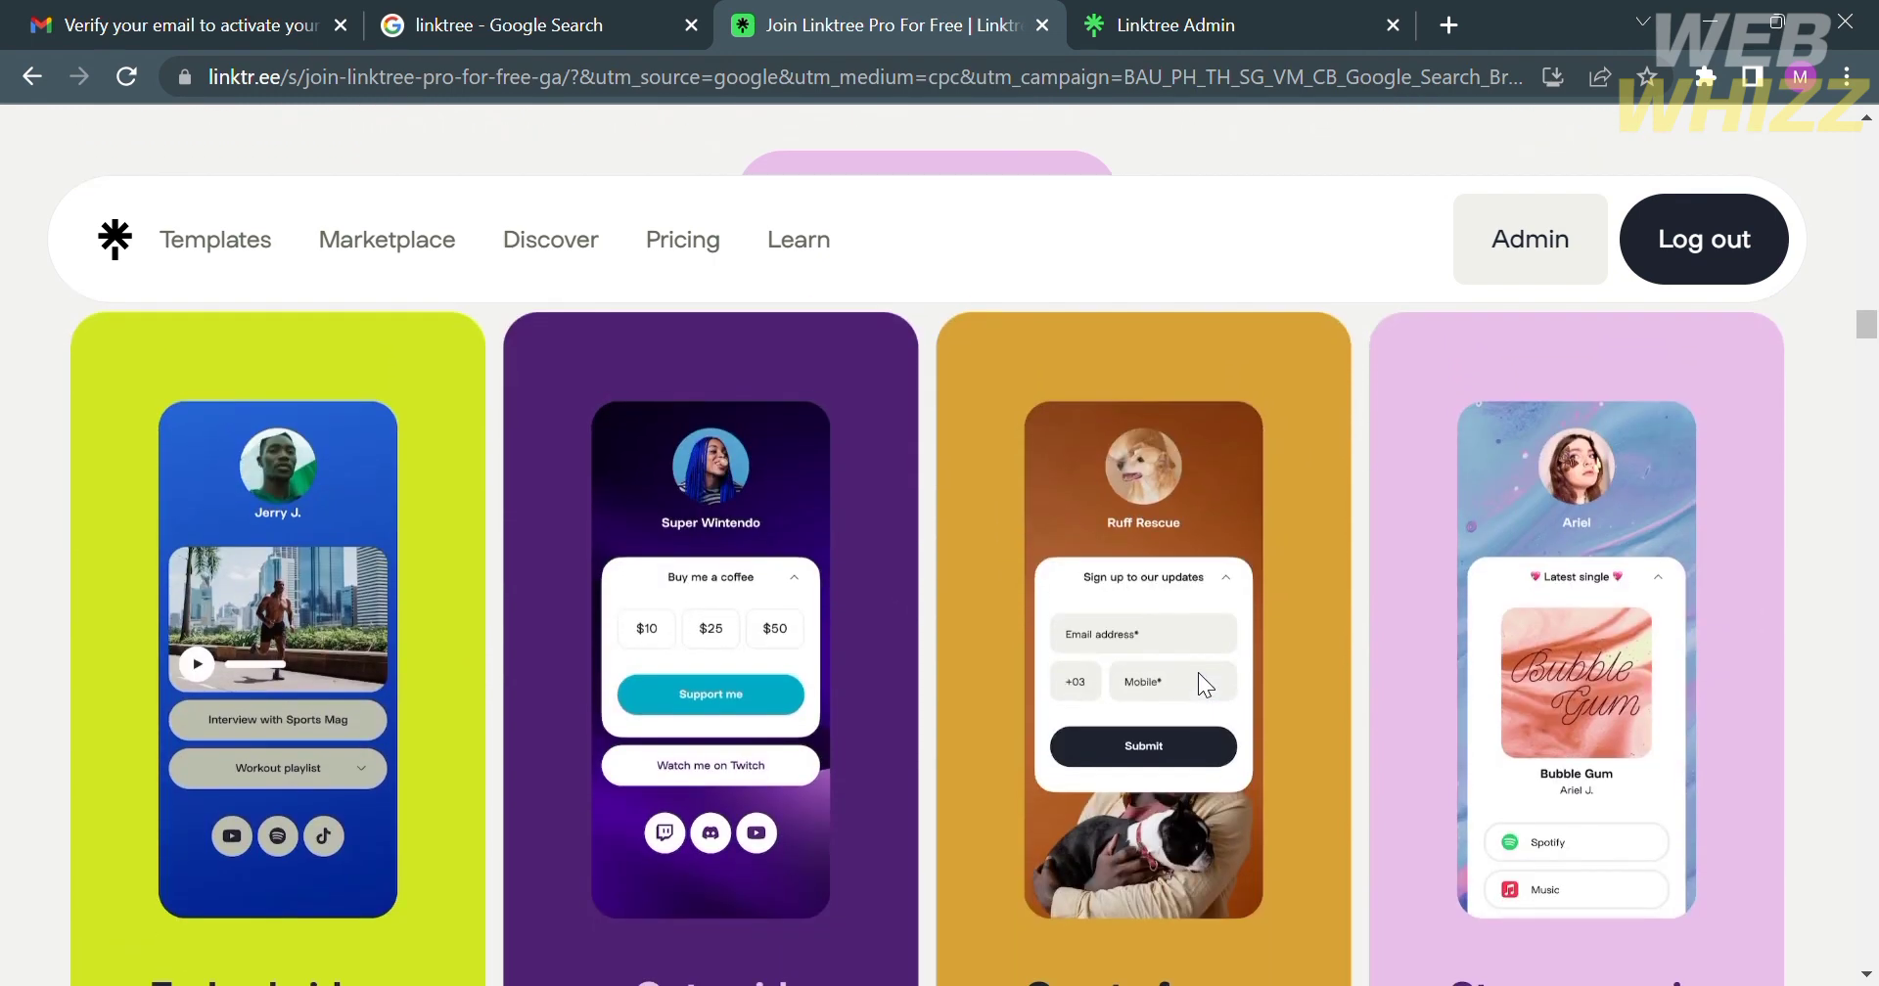
scroll(1198, 672, "down", 2)
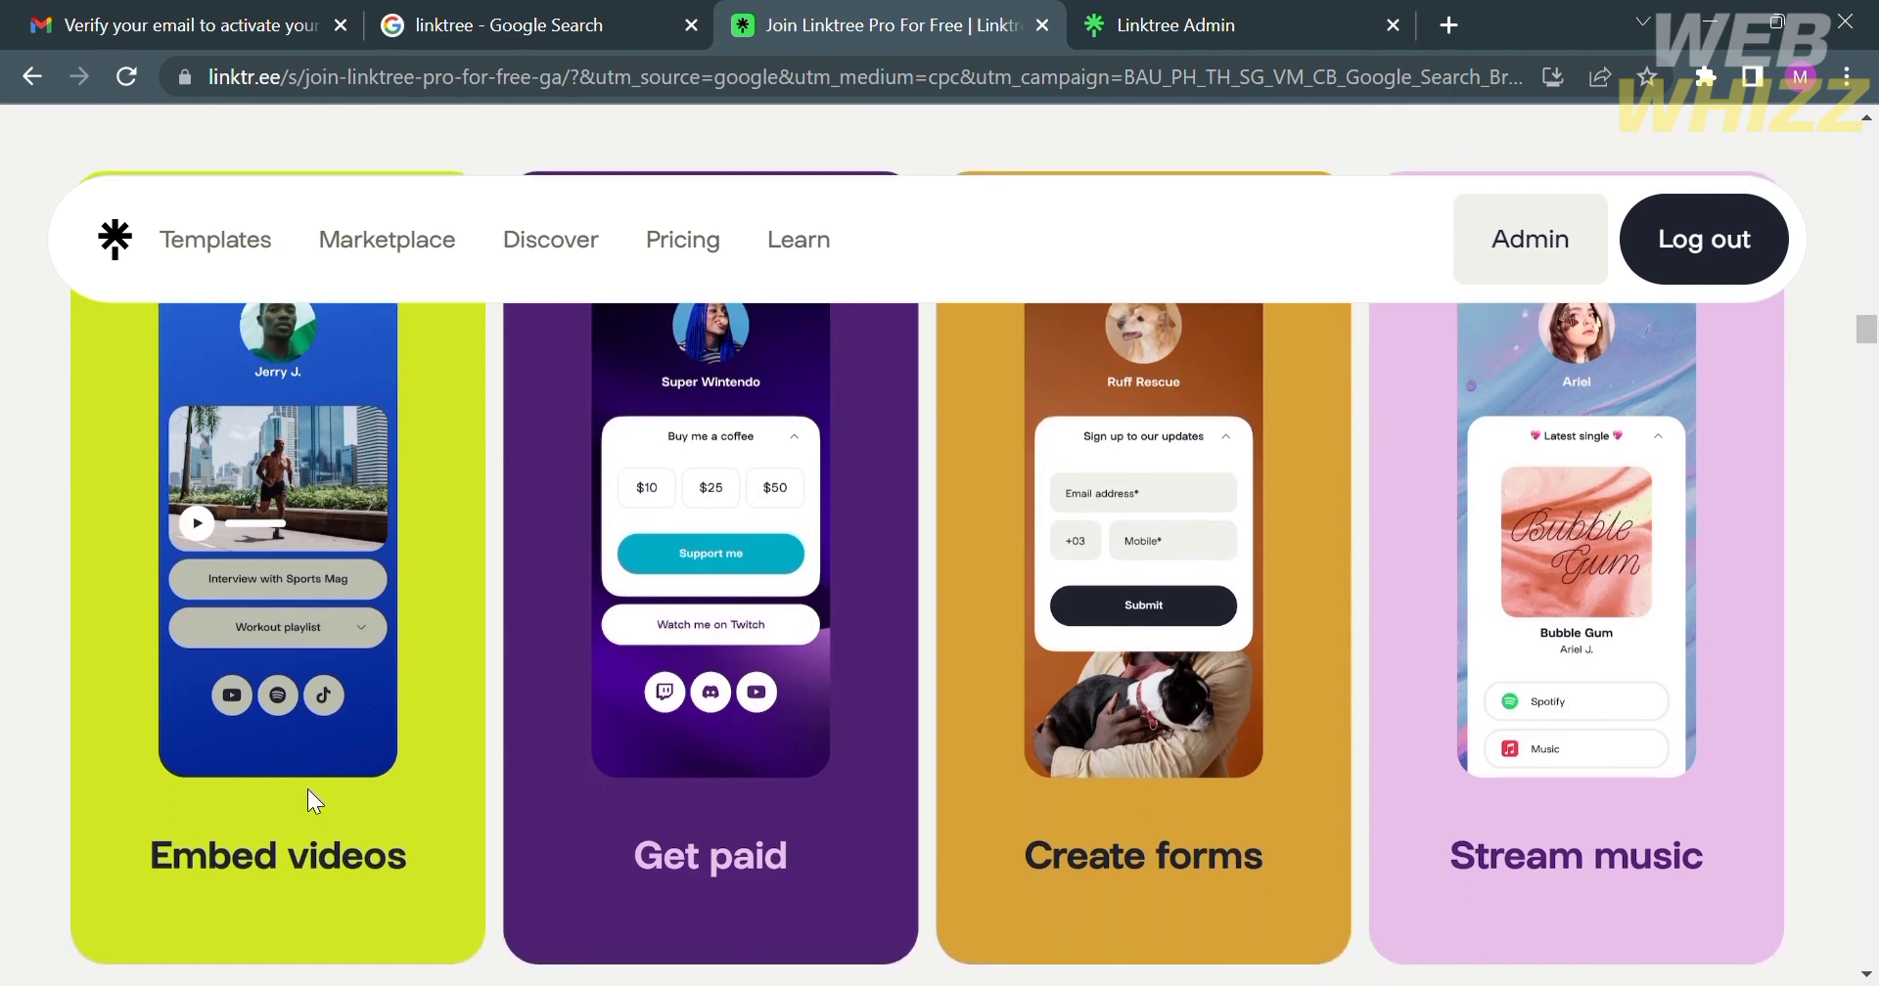
scroll(307, 789, "up", 1)
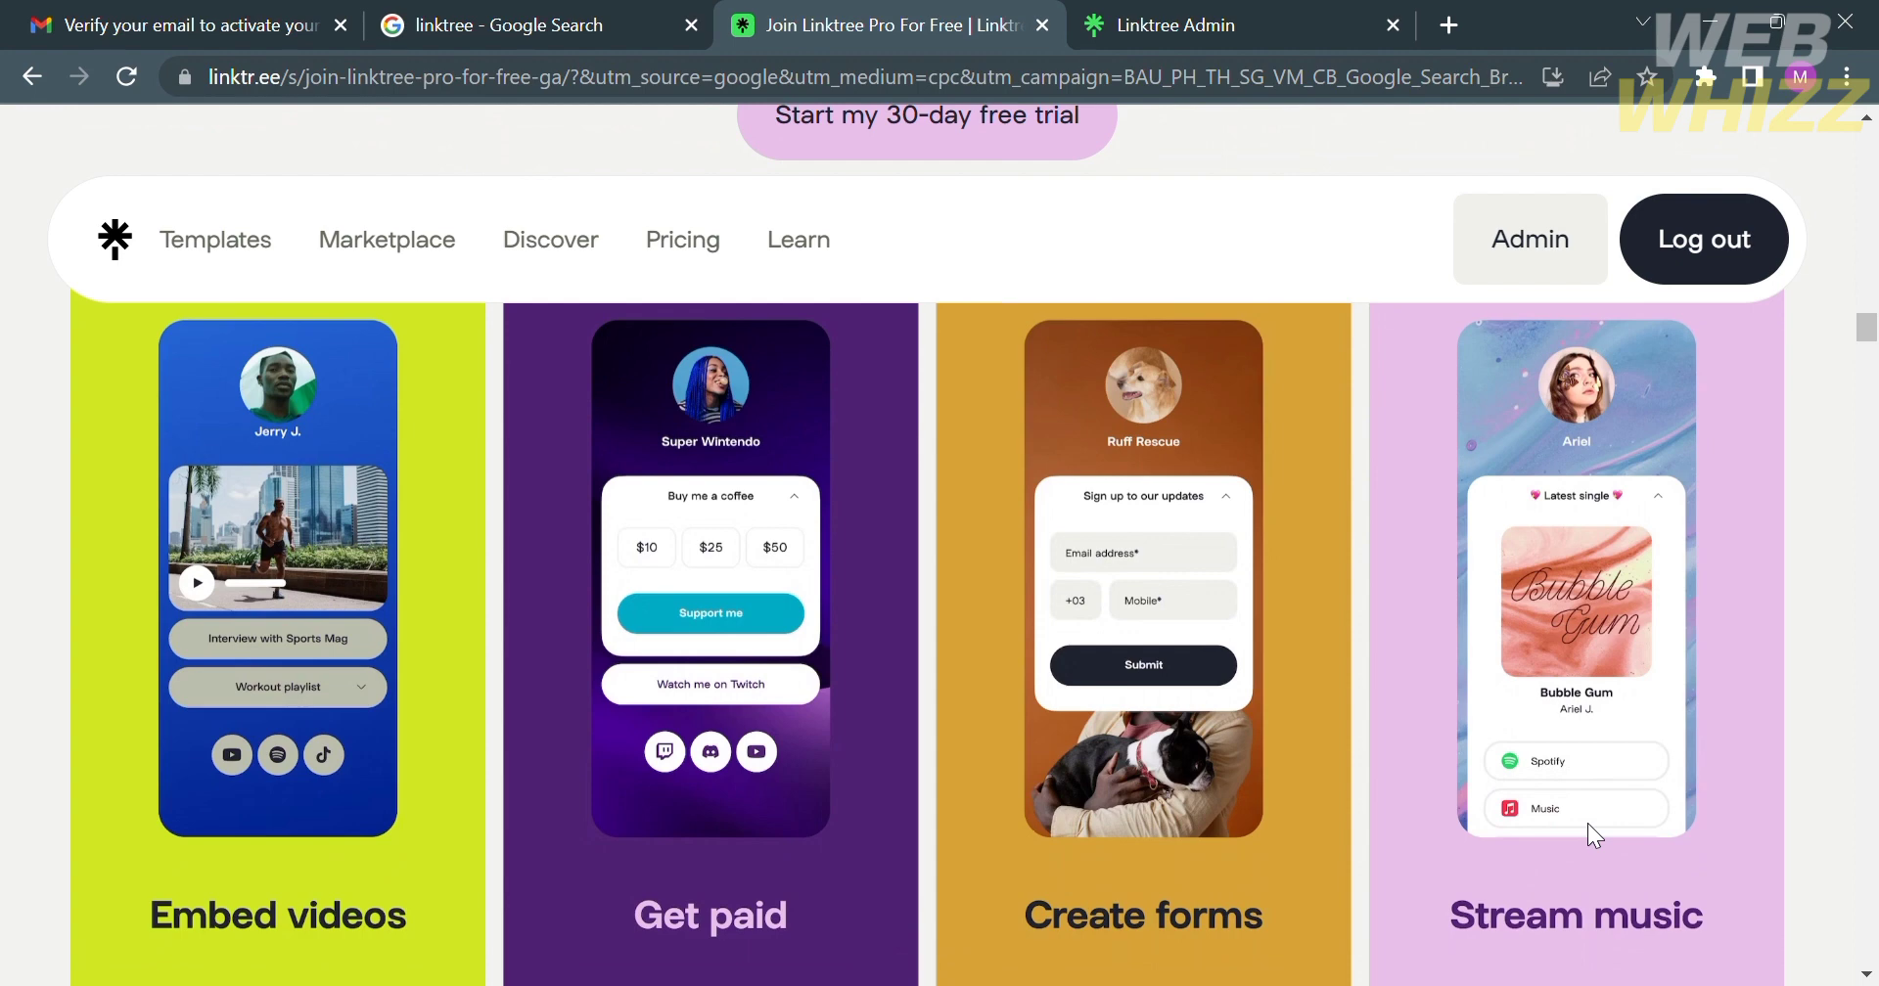
scroll(656, 773, "down", 5)
Scroll the Linktree Pro page down to its footer links and back up to the headline.
scroll(656, 773, "down", 2)
scroll(657, 773, "down", 3)
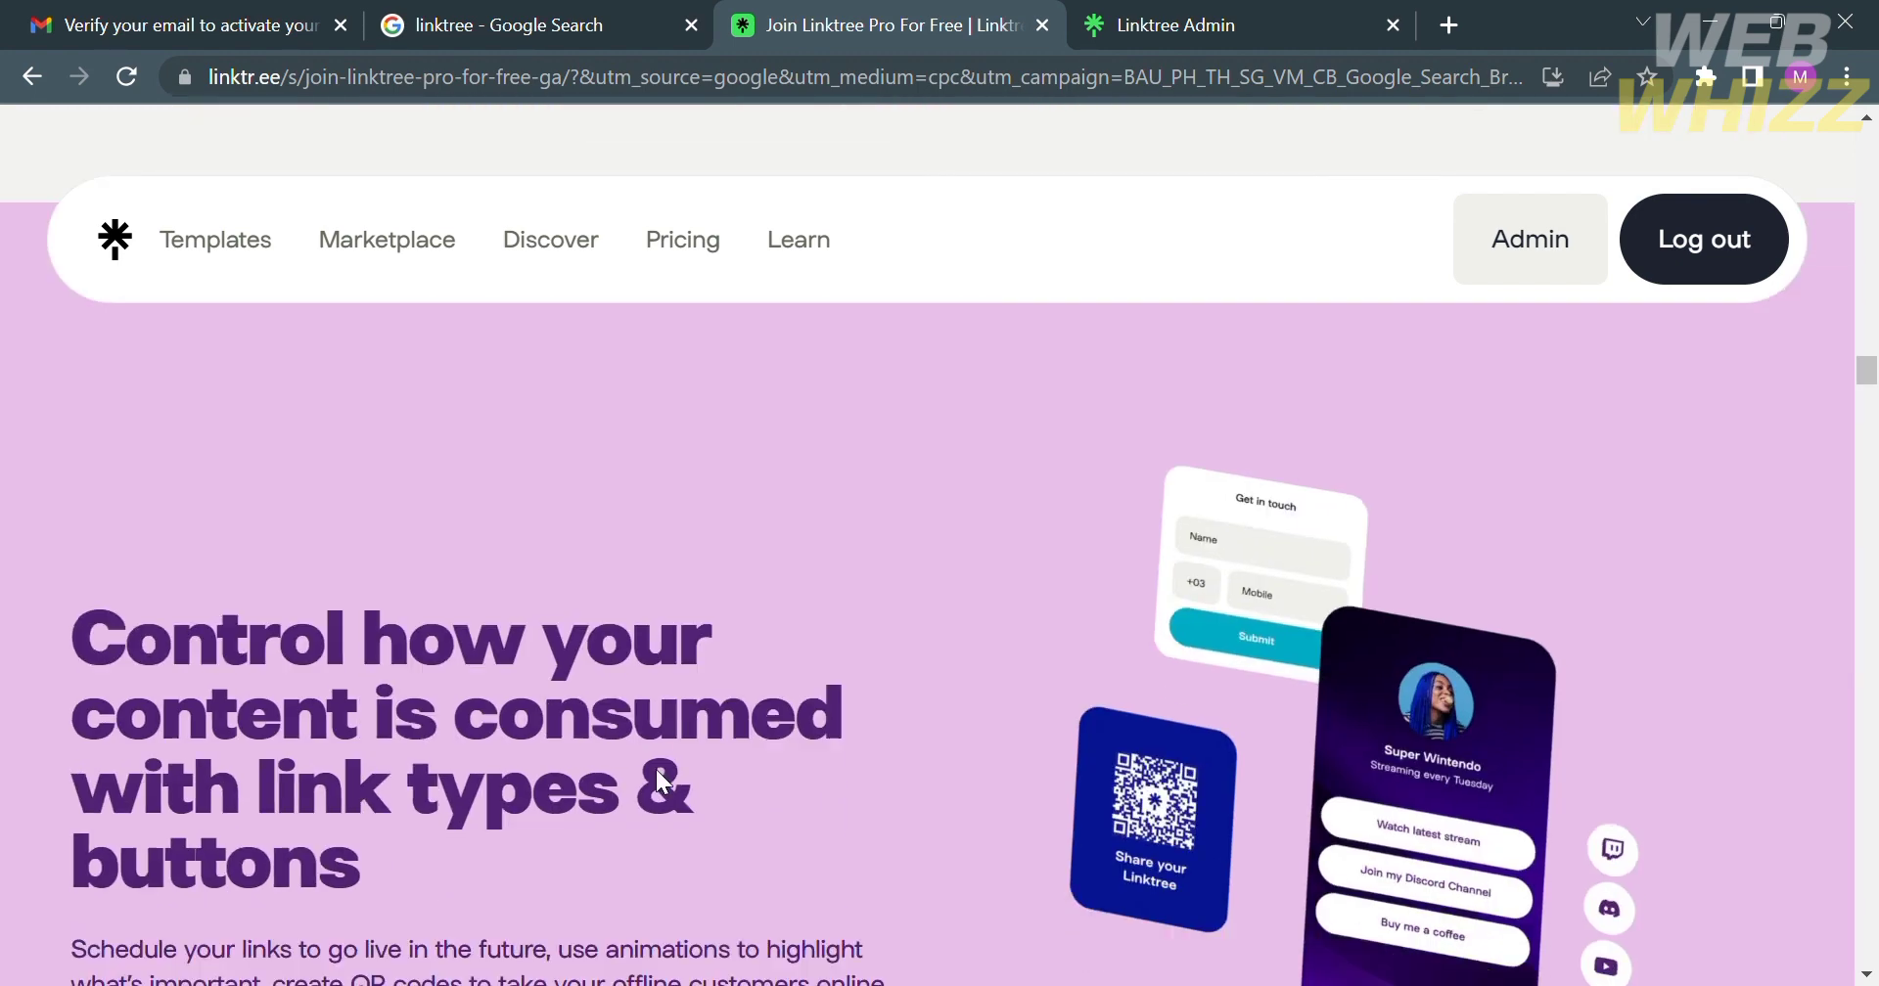
scroll(657, 773, "down", 2)
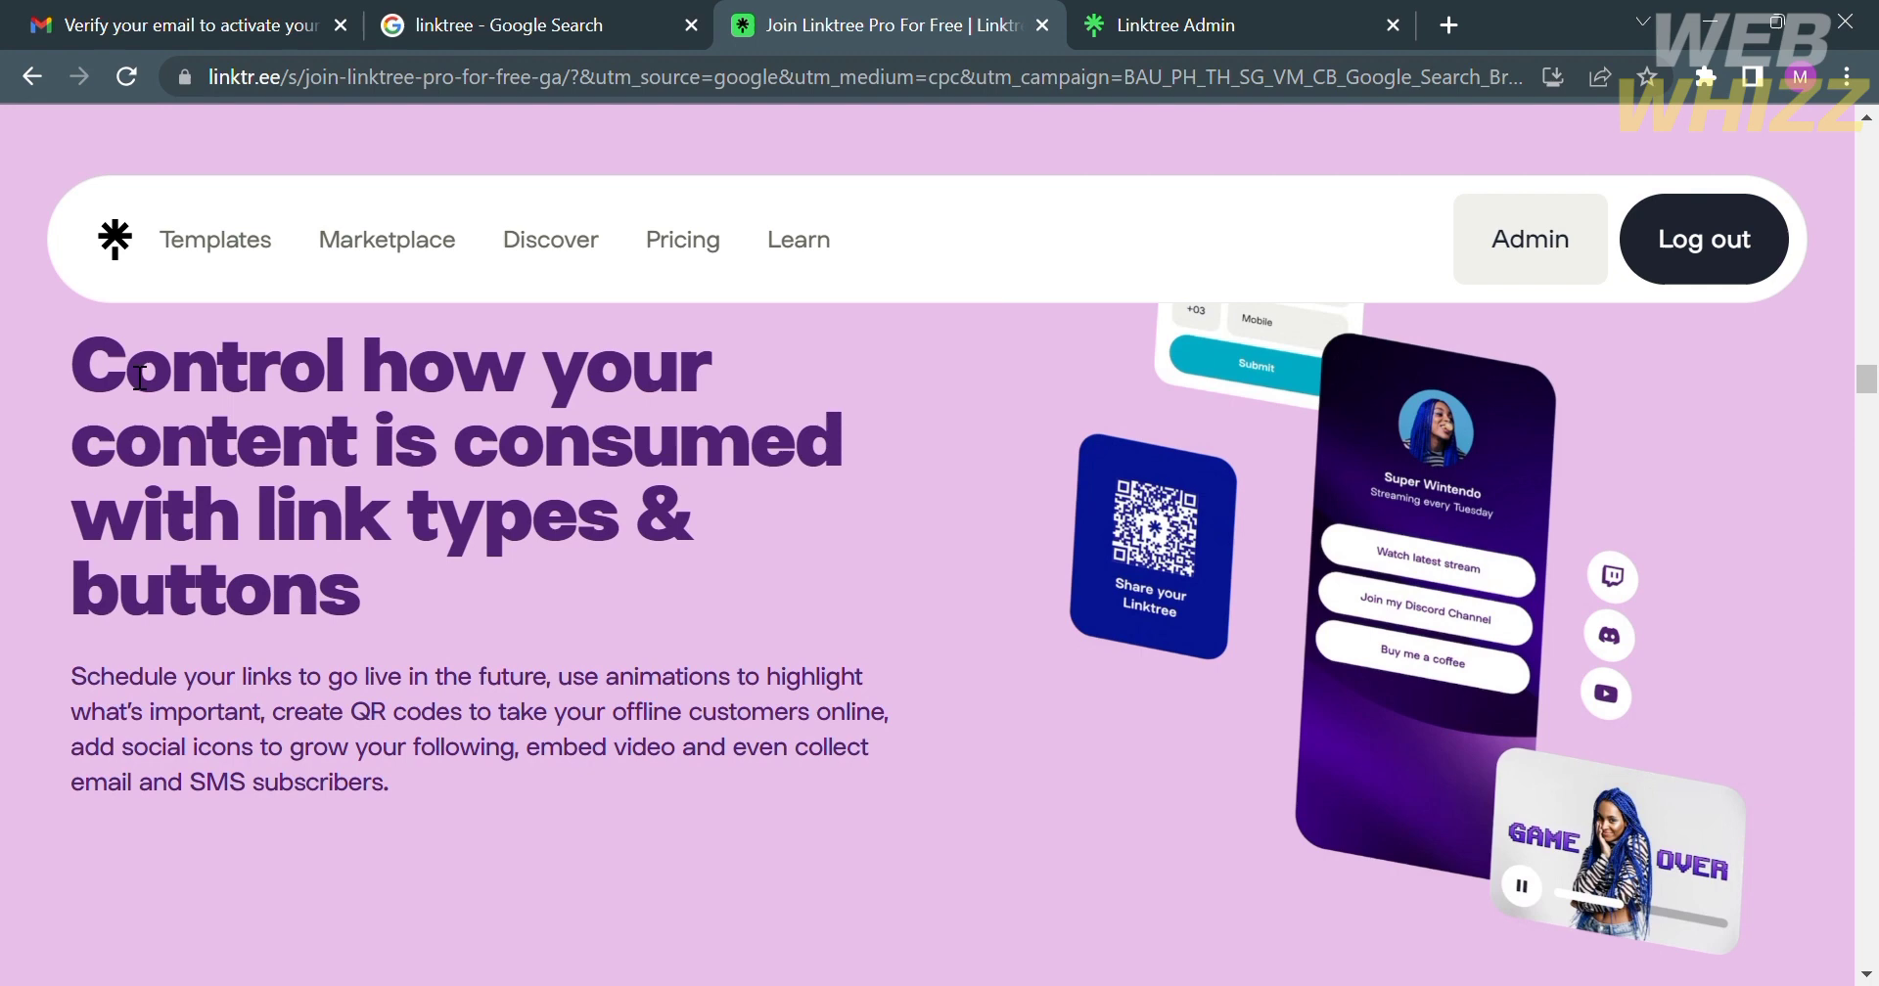
scroll(402, 617, "down", 4)
scroll(402, 617, "down", 1)
scroll(402, 617, "down", 5)
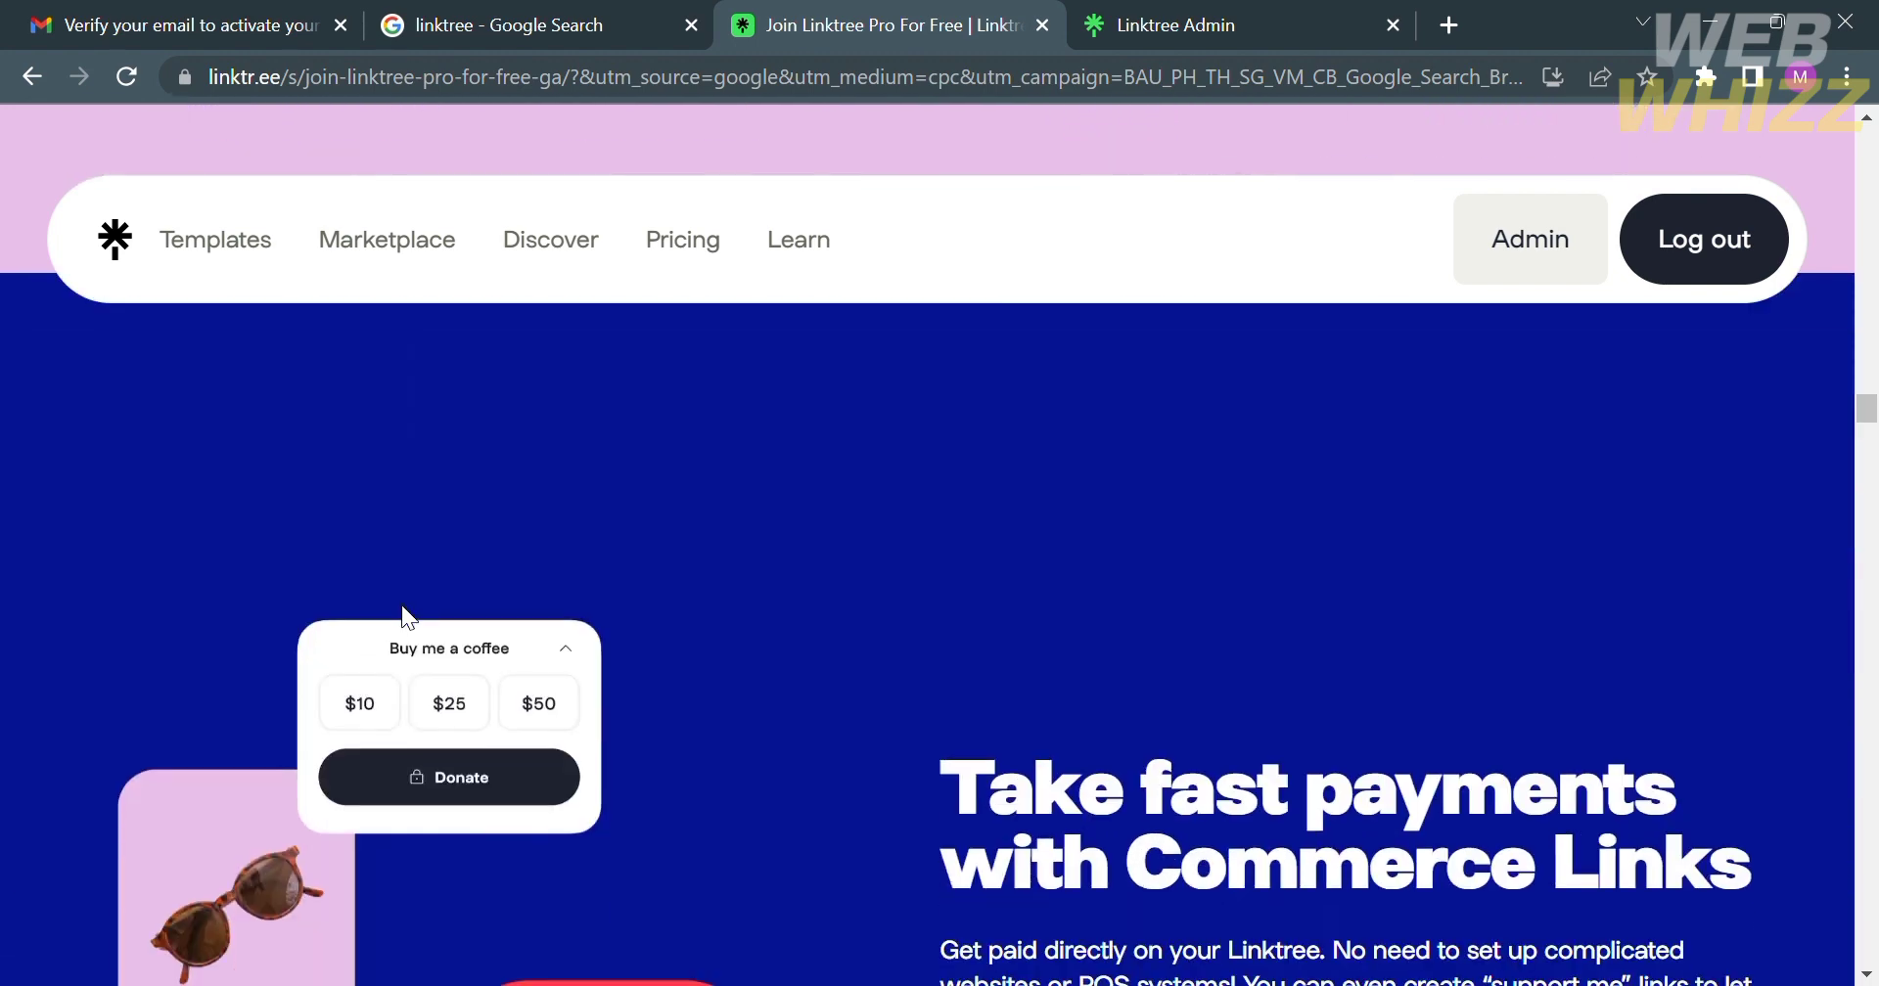
scroll(402, 616, "down", 2)
scroll(401, 605, "down", 2)
scroll(979, 421, "up", 1)
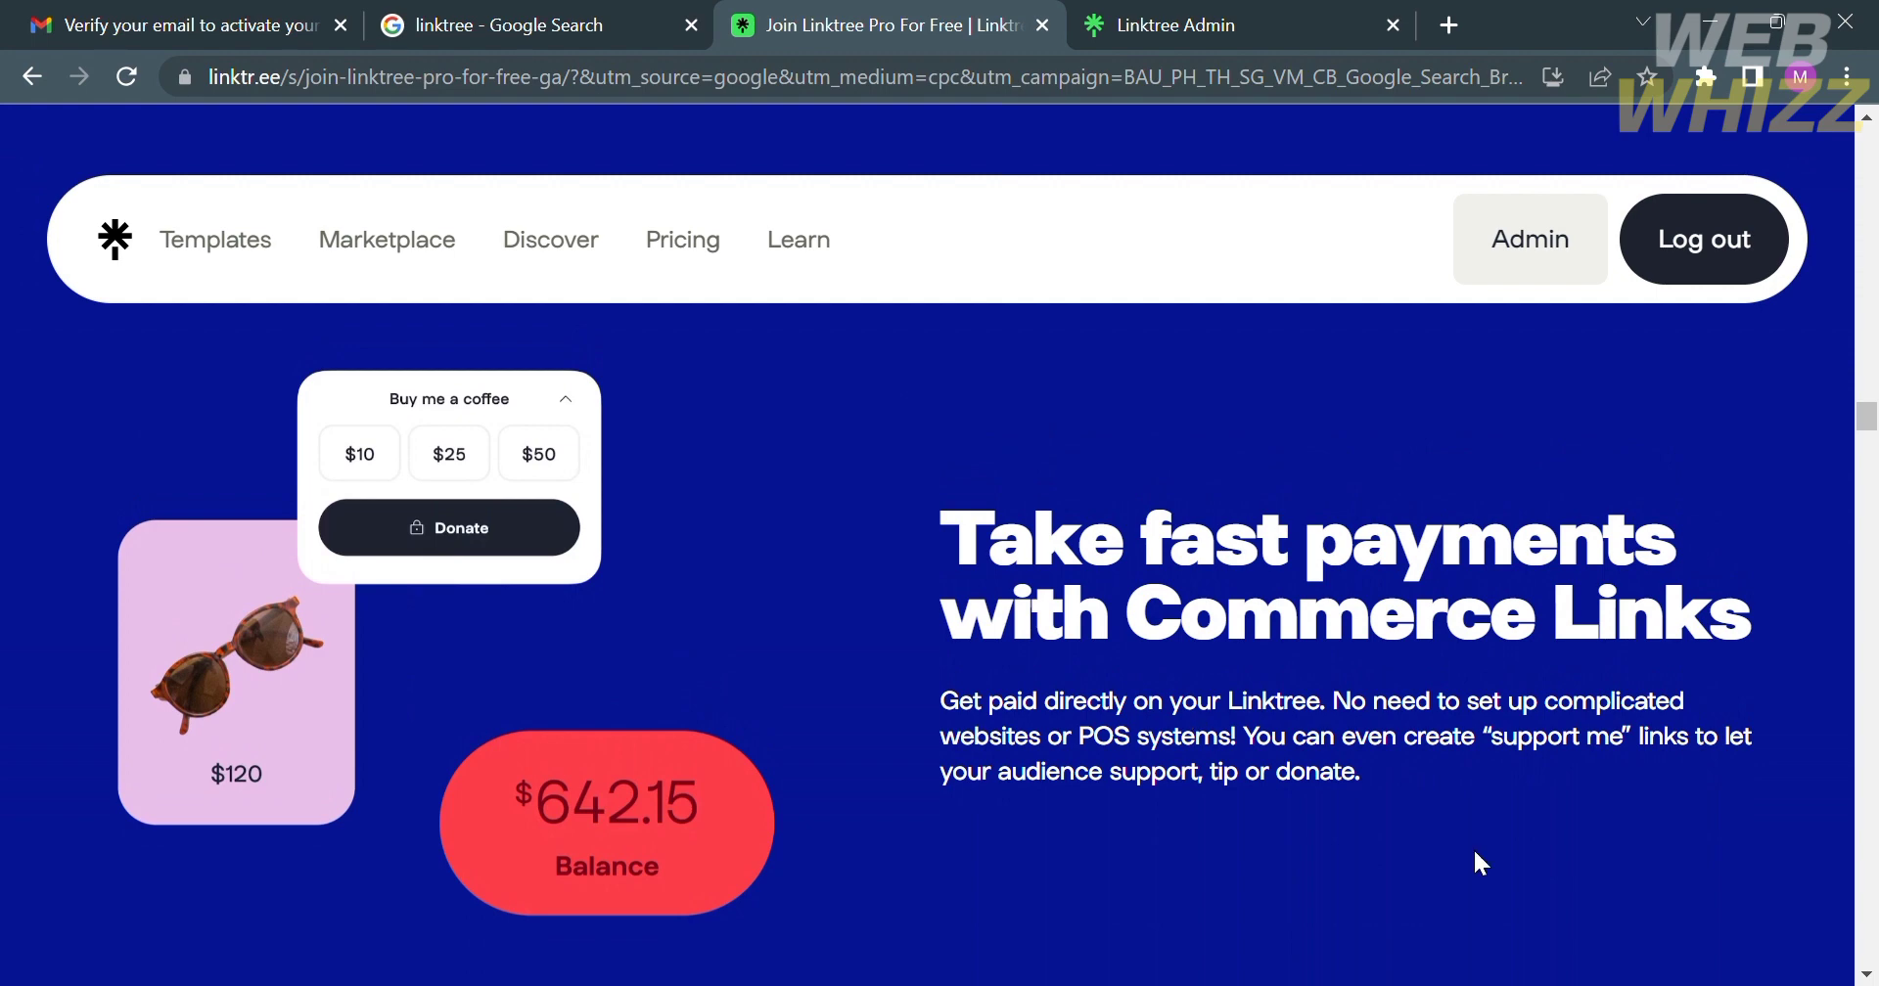
scroll(1475, 852, "down", 1)
scroll(1475, 852, "down", 4)
scroll(1475, 852, "down", 3)
scroll(1475, 853, "down", 2)
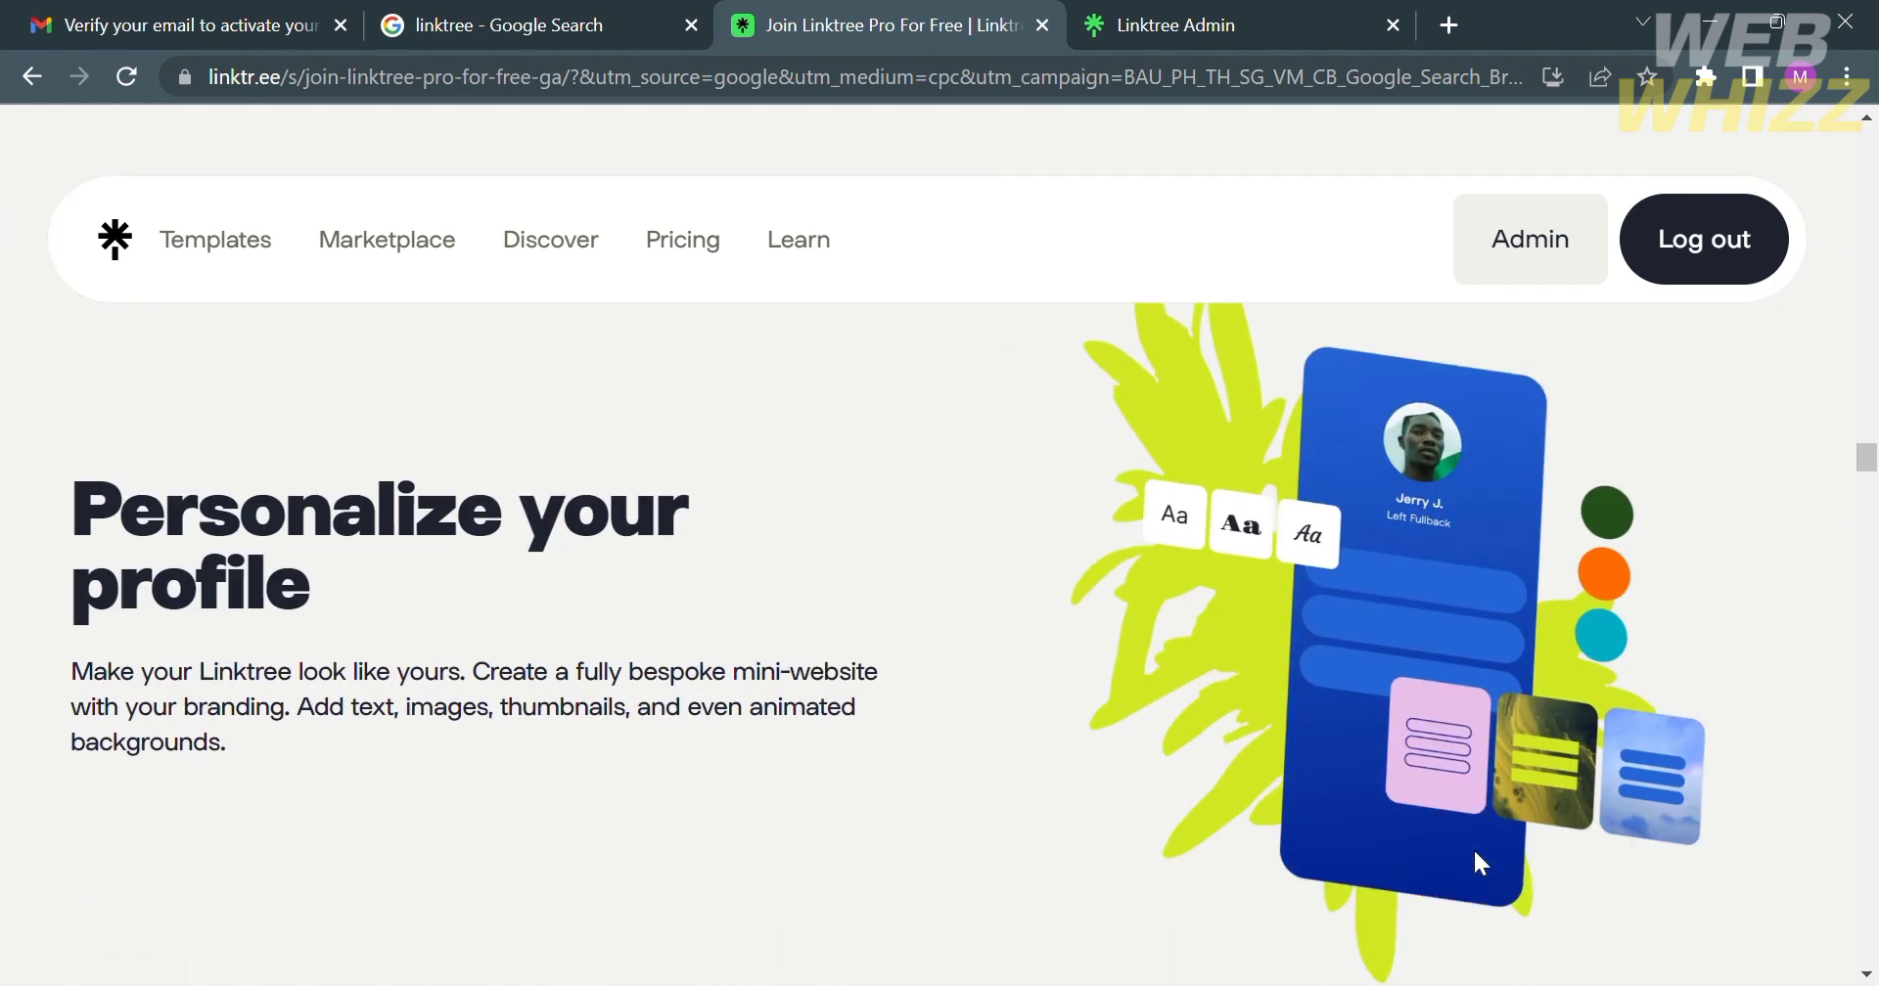
scroll(419, 765, "down", 5)
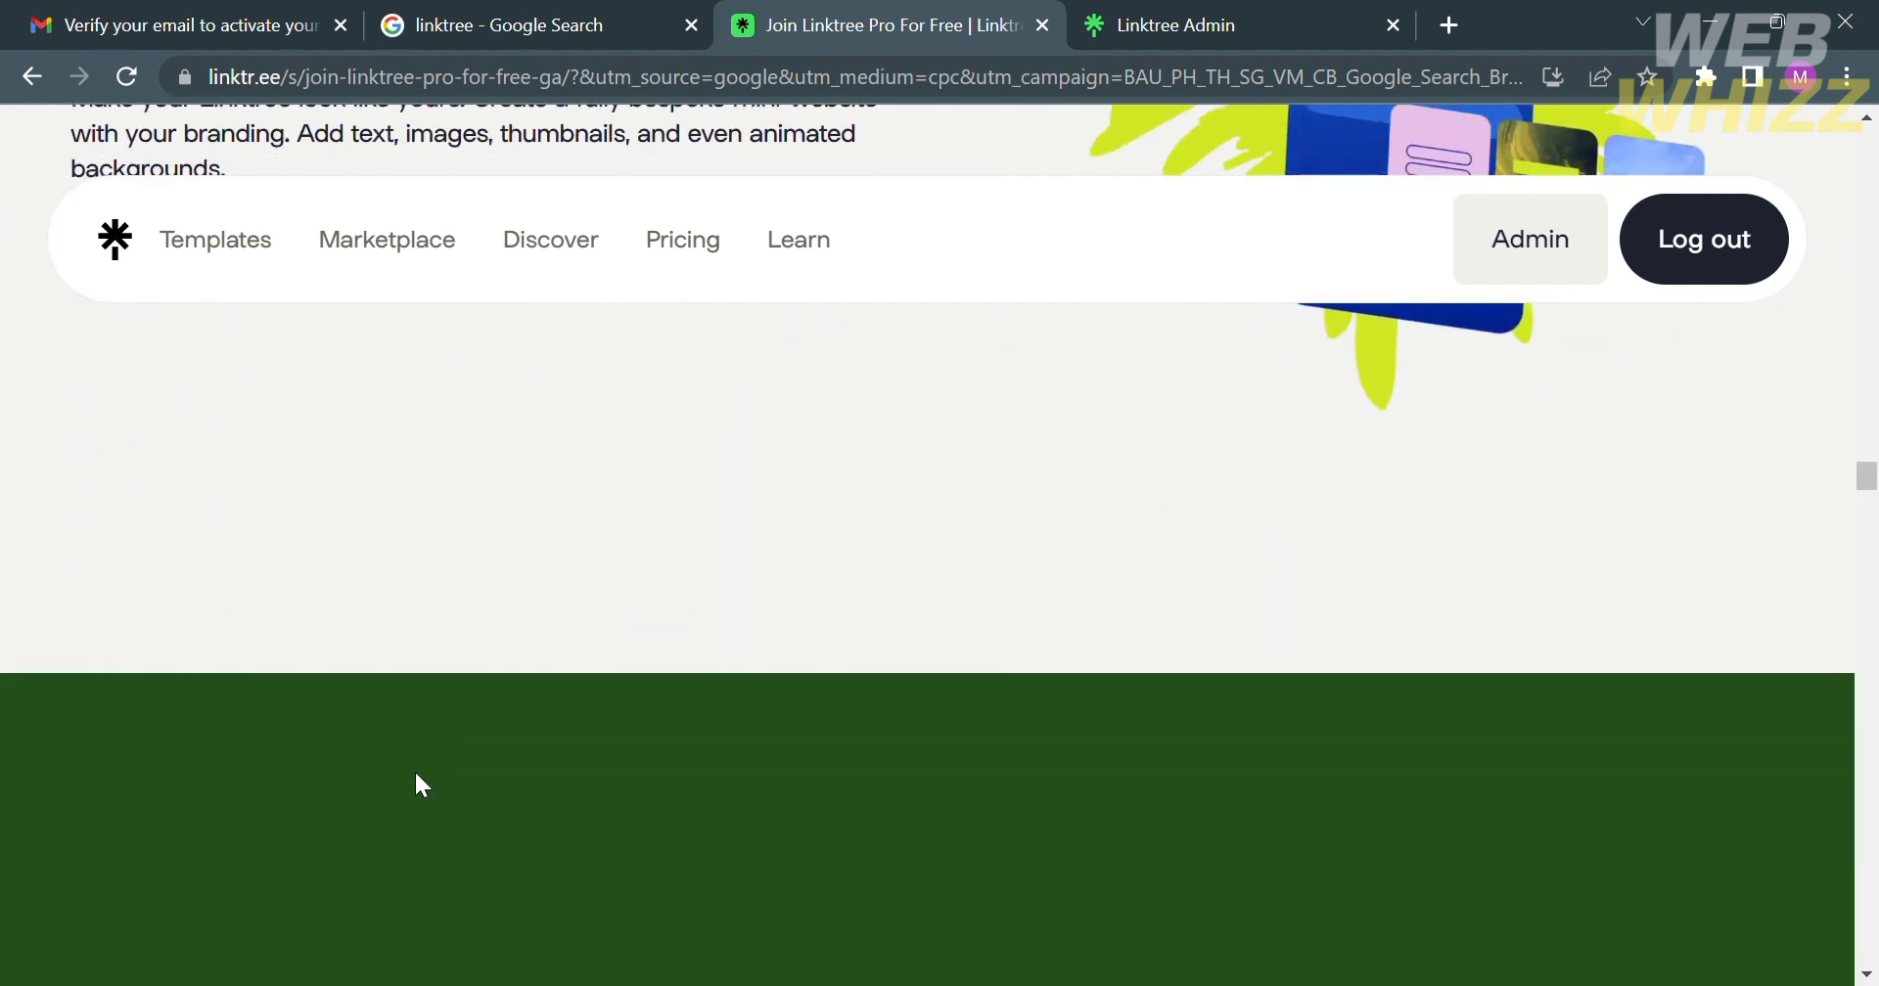
scroll(416, 773, "down", 5)
scroll(416, 774, "down", 1)
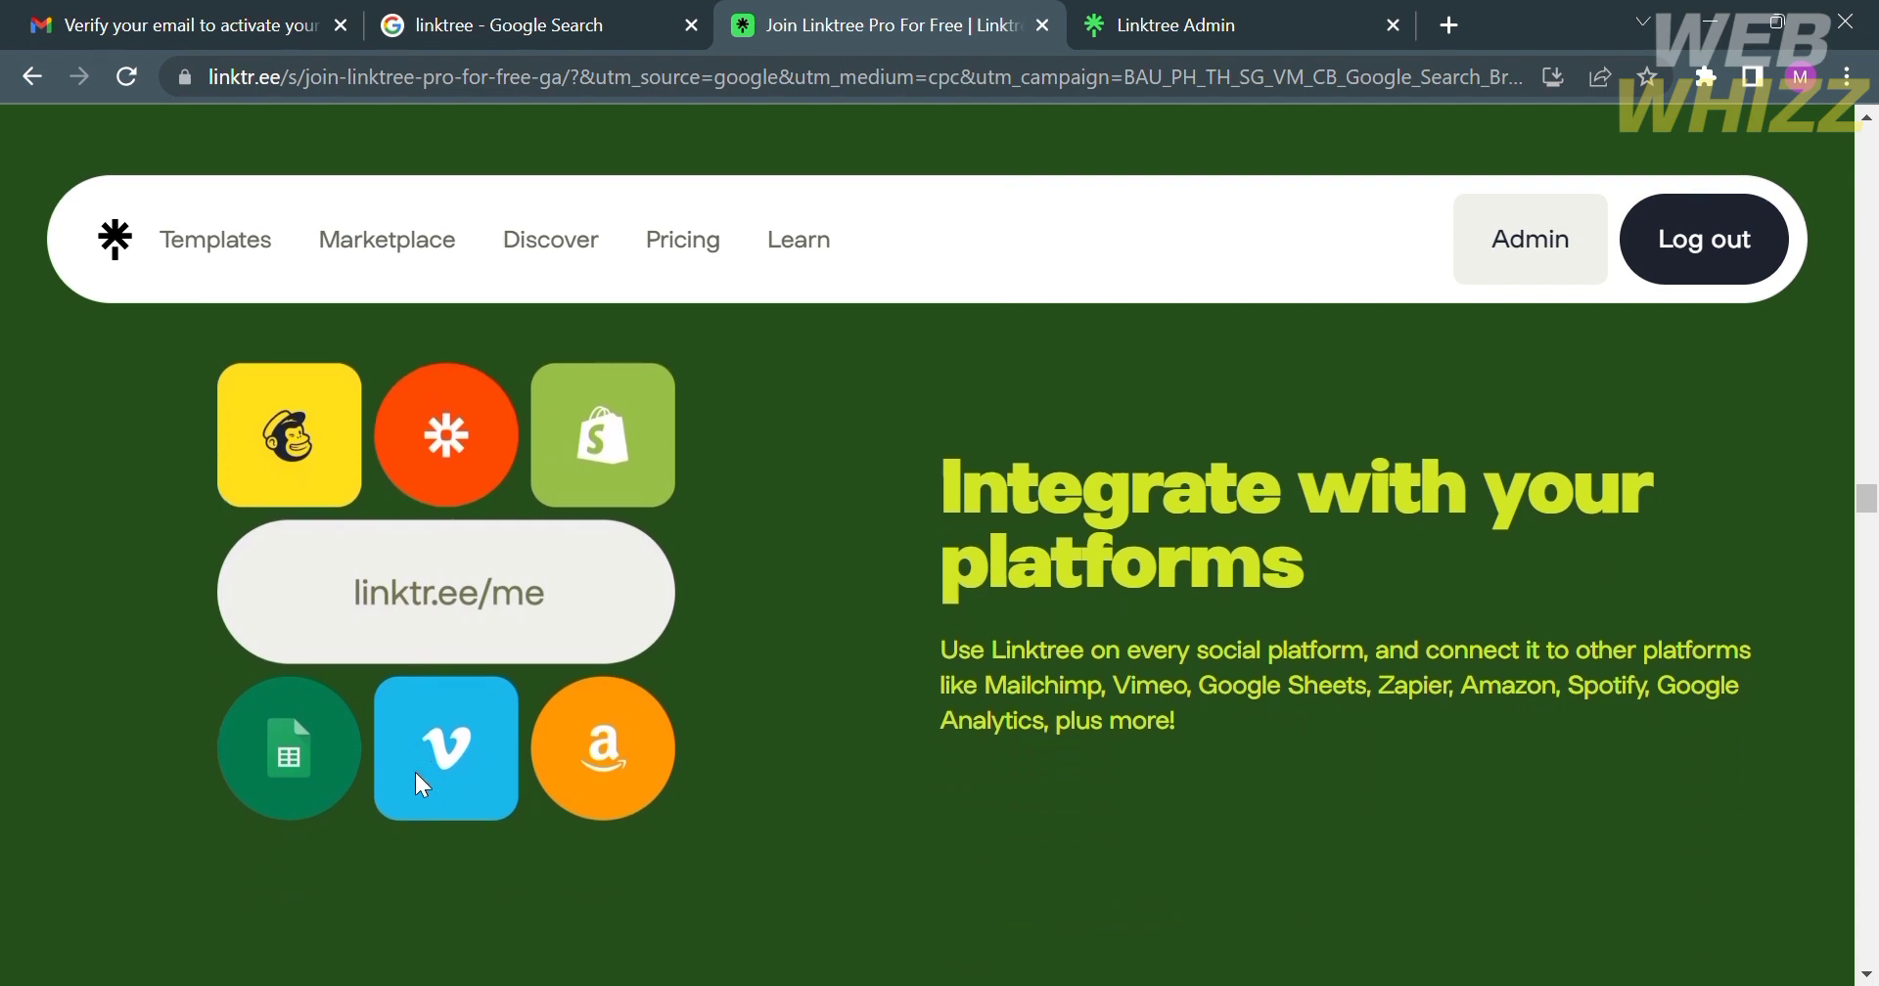
scroll(1280, 798, "down", 5)
scroll(1280, 798, "down", 4)
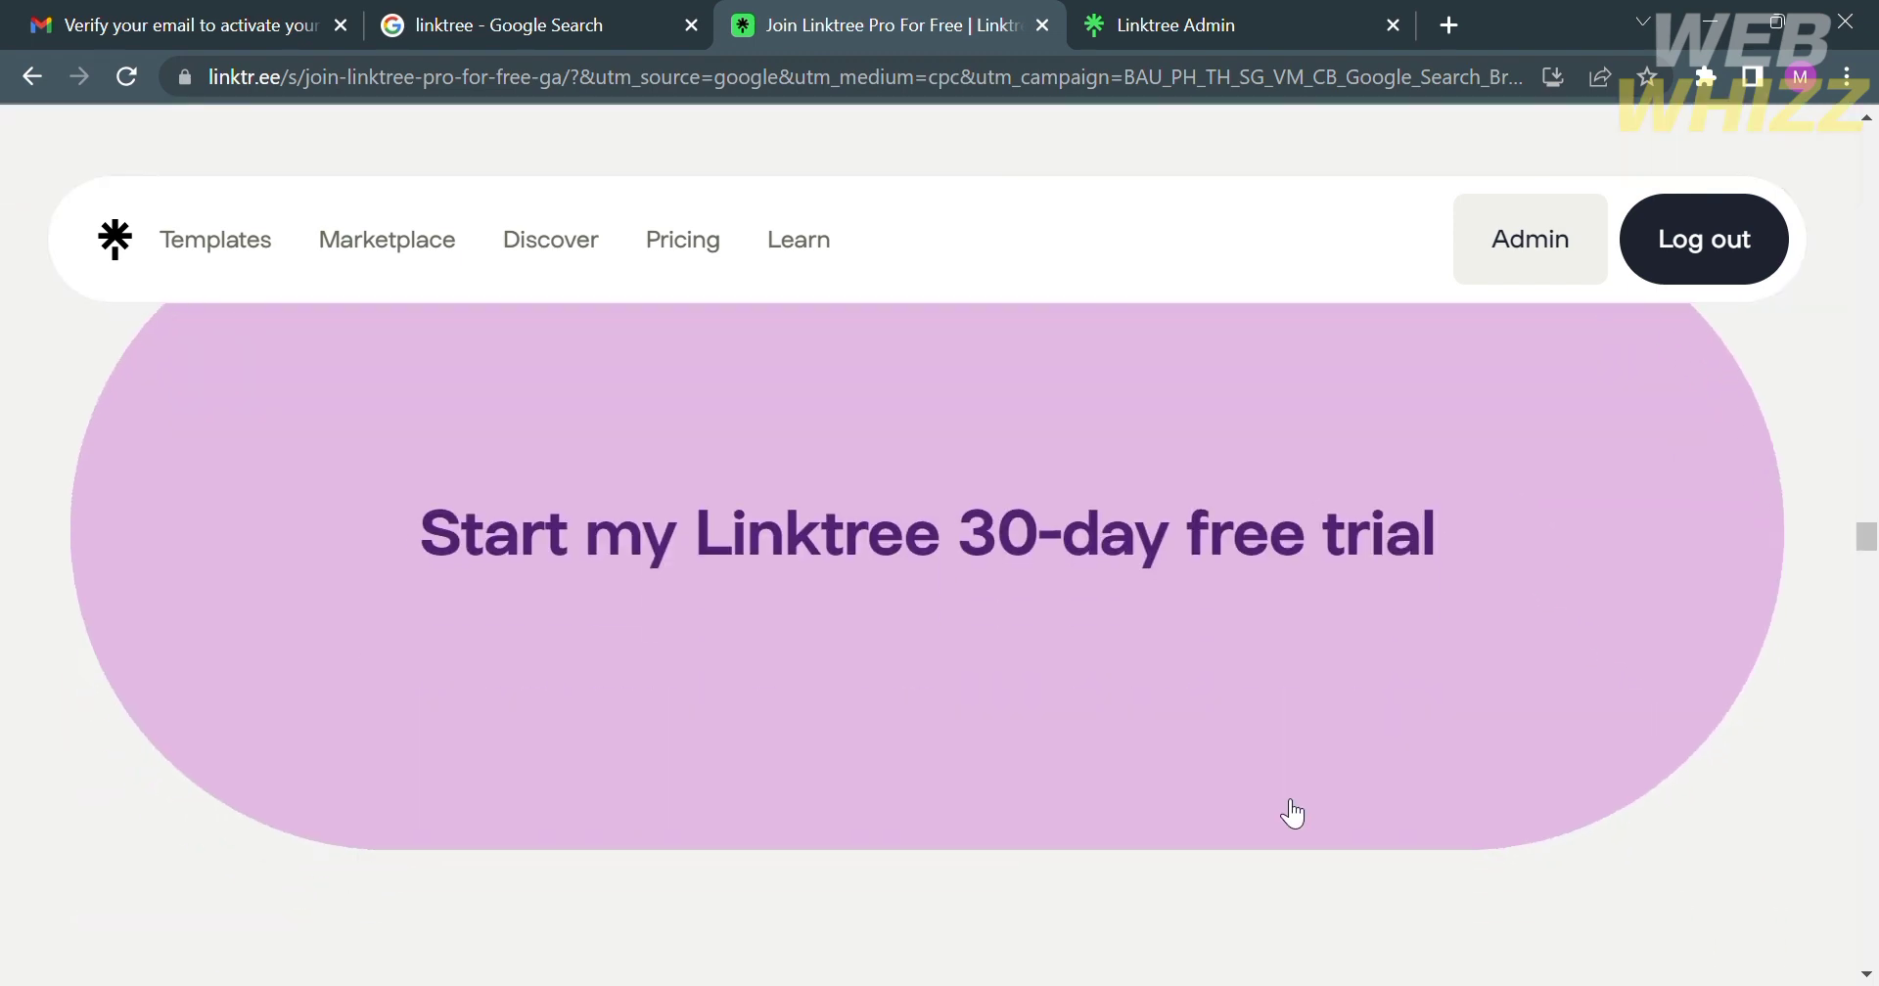
scroll(1294, 814, "down", 3)
scroll(1280, 799, "down", 3)
scroll(1280, 798, "down", 4)
scroll(1280, 798, "down", 5)
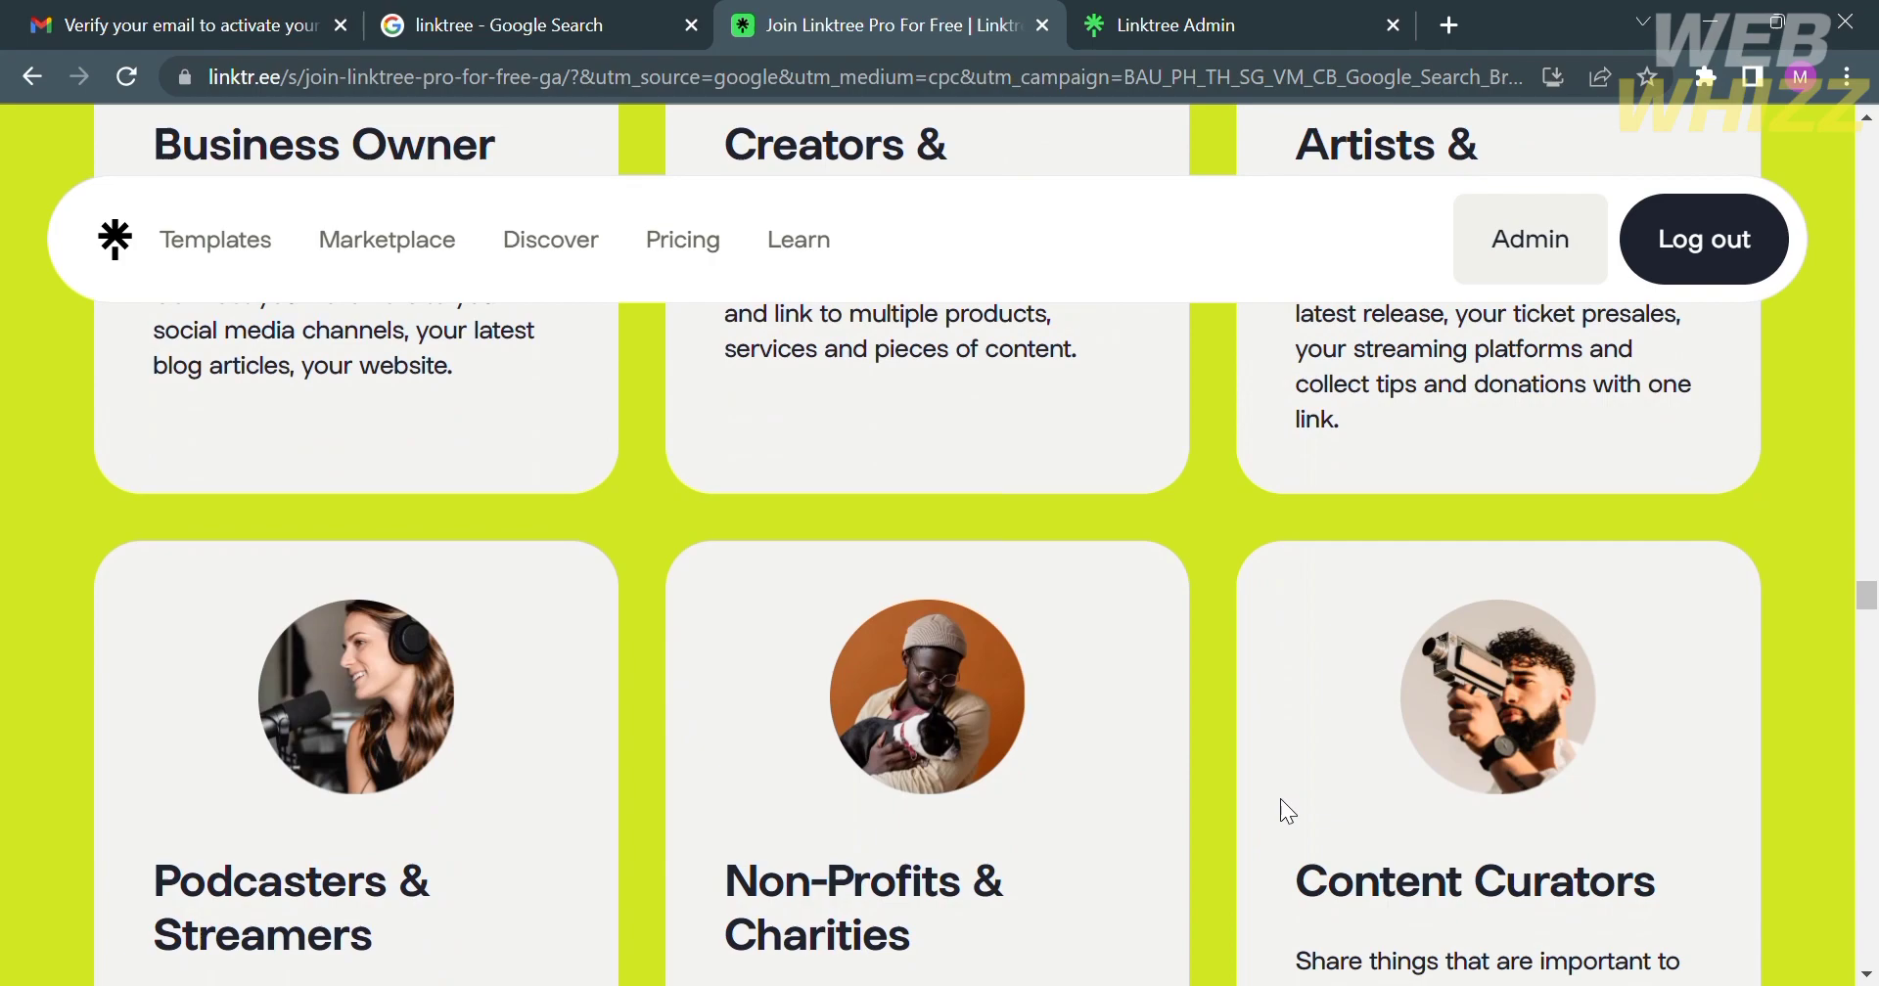
scroll(1281, 800, "down", 5)
scroll(1281, 801, "down", 5)
scroll(1281, 801, "down", 5)
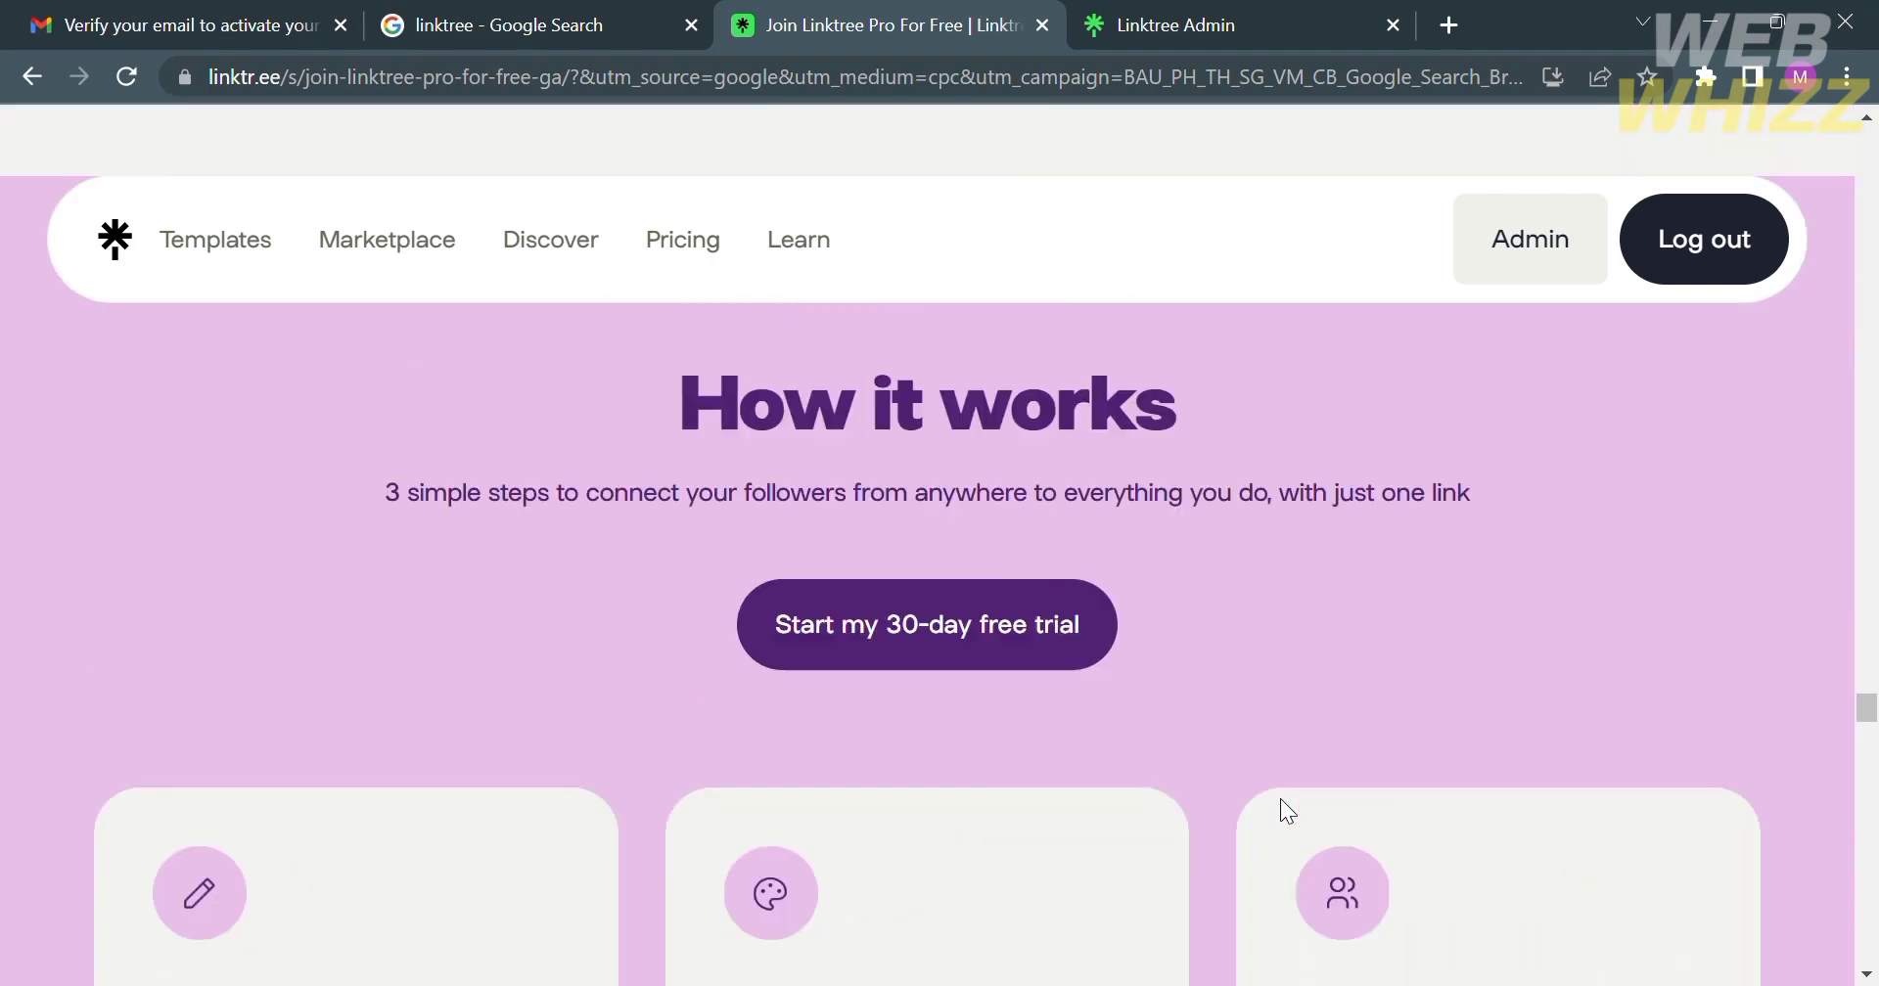
scroll(1280, 801, "down", 5)
scroll(1280, 800, "down", 3)
scroll(1280, 801, "down", 5)
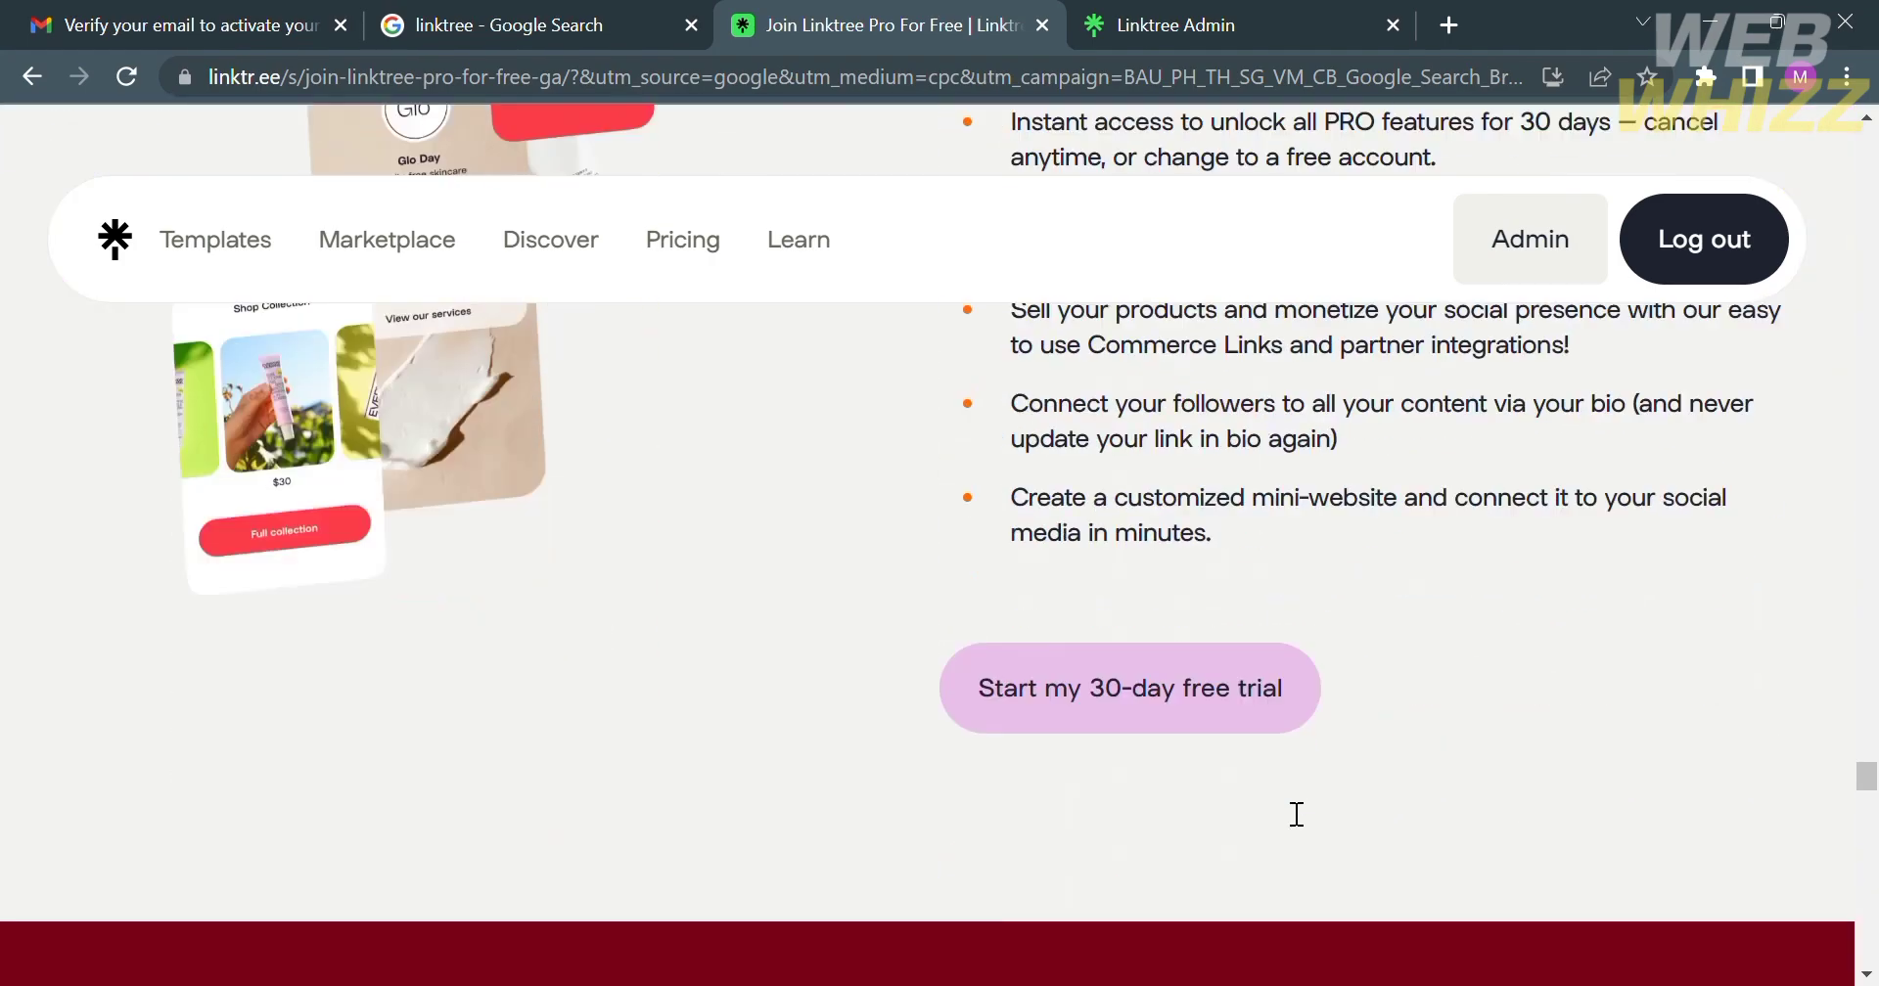
scroll(1297, 814, "down", 5)
scroll(1293, 810, "down", 5)
scroll(1292, 808, "down", 8)
scroll(1292, 812, "down", 5)
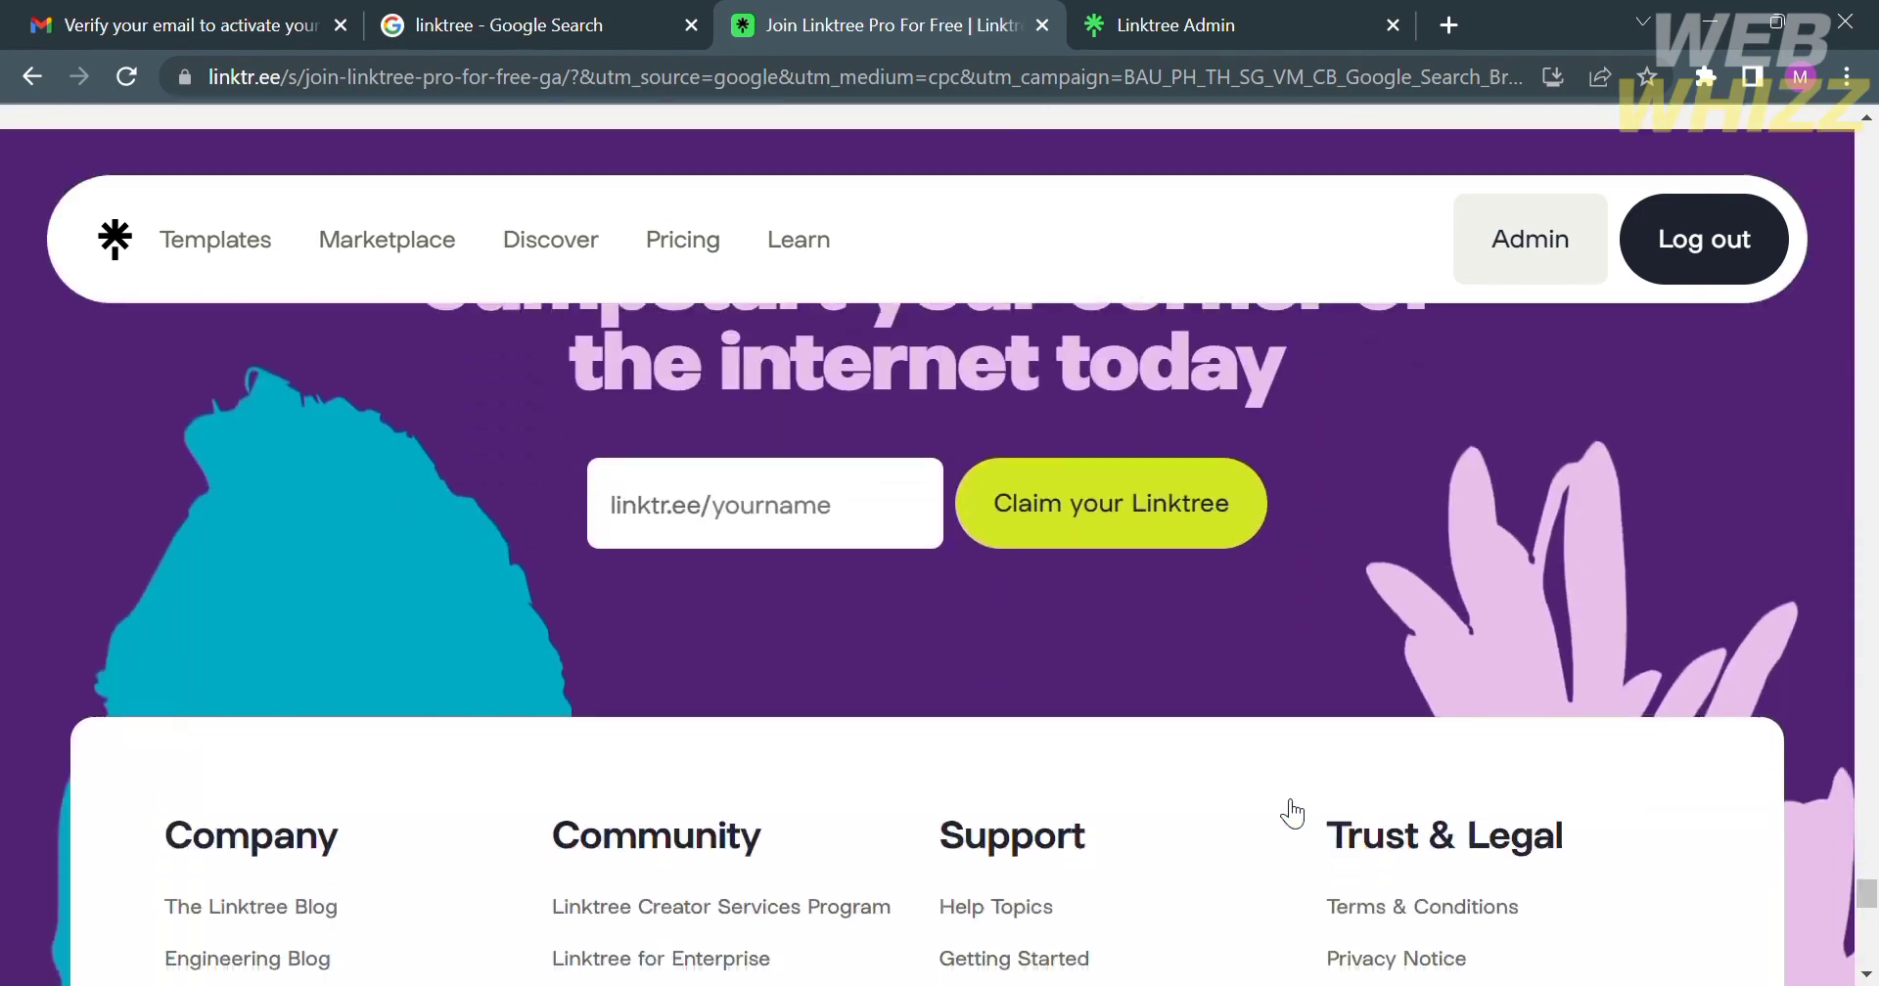
scroll(1278, 796, "down", 10)
scroll(1280, 798, "up", 5)
scroll(1280, 799, "up", 7)
scroll(1280, 798, "up", 2)
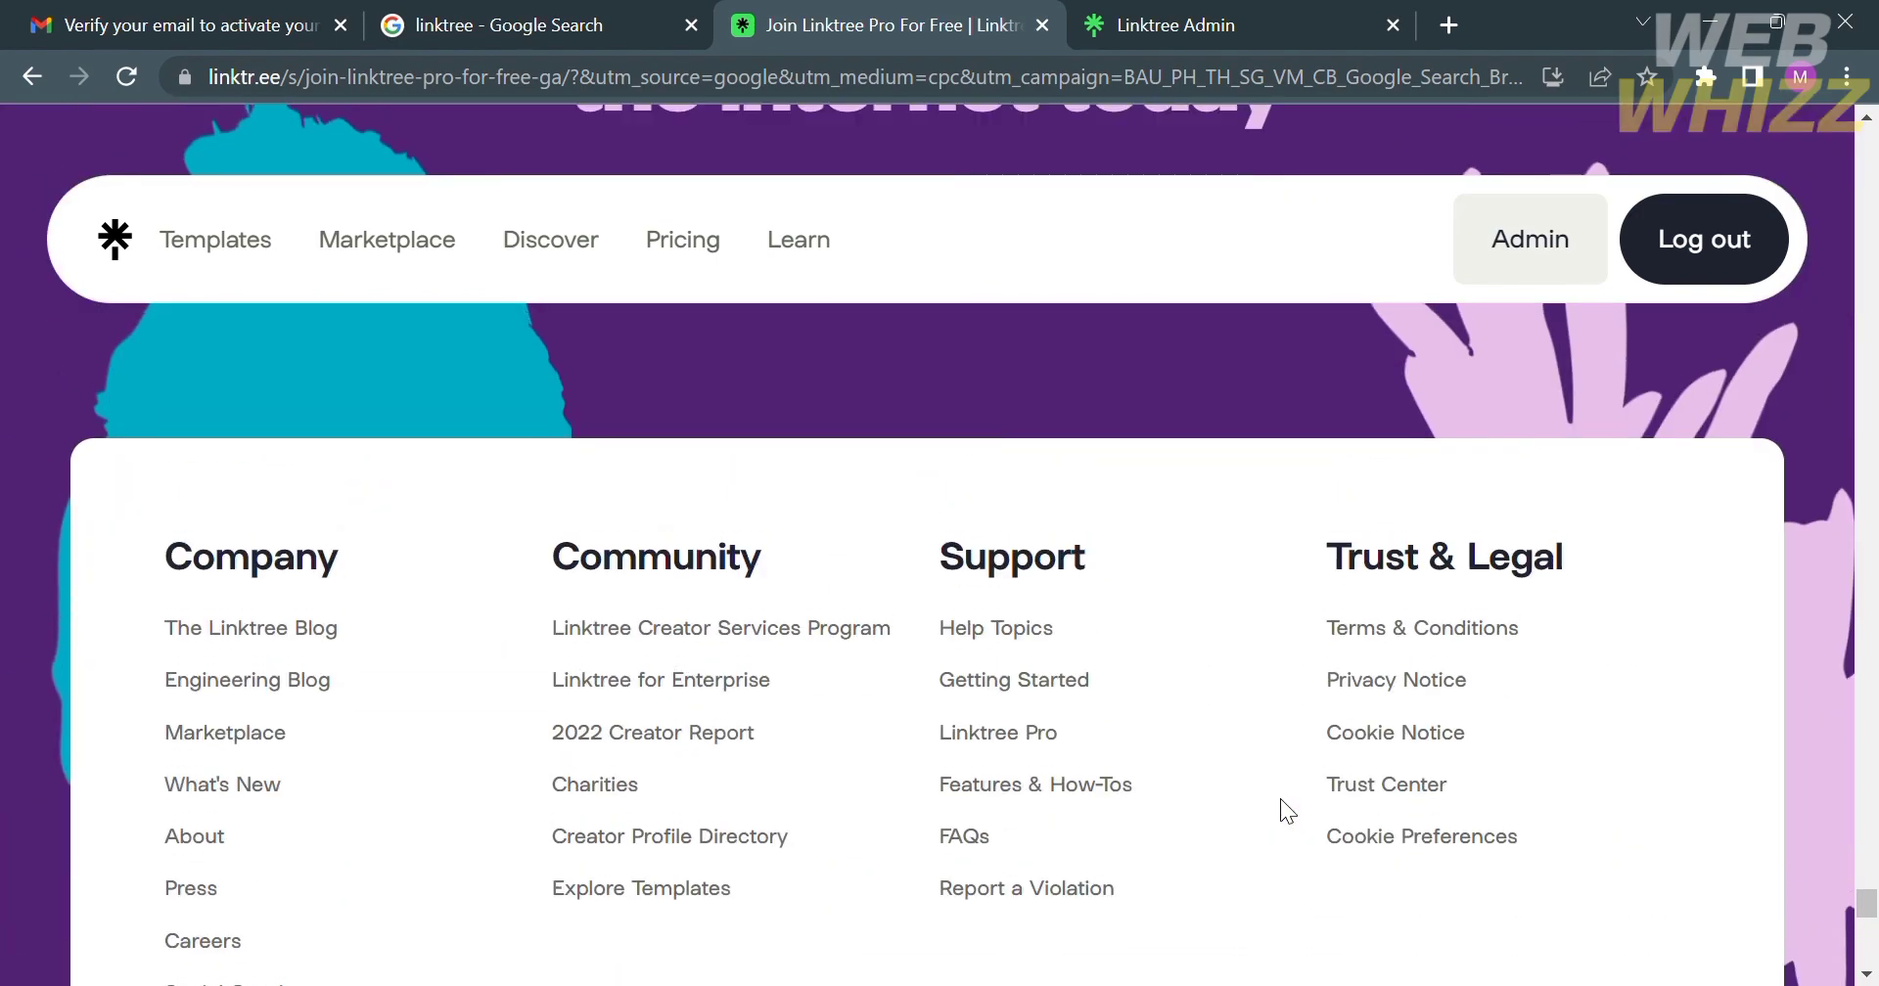
scroll(1280, 799, "down", 2)
scroll(1278, 795, "up", 10)
scroll(1294, 813, "up", 10)
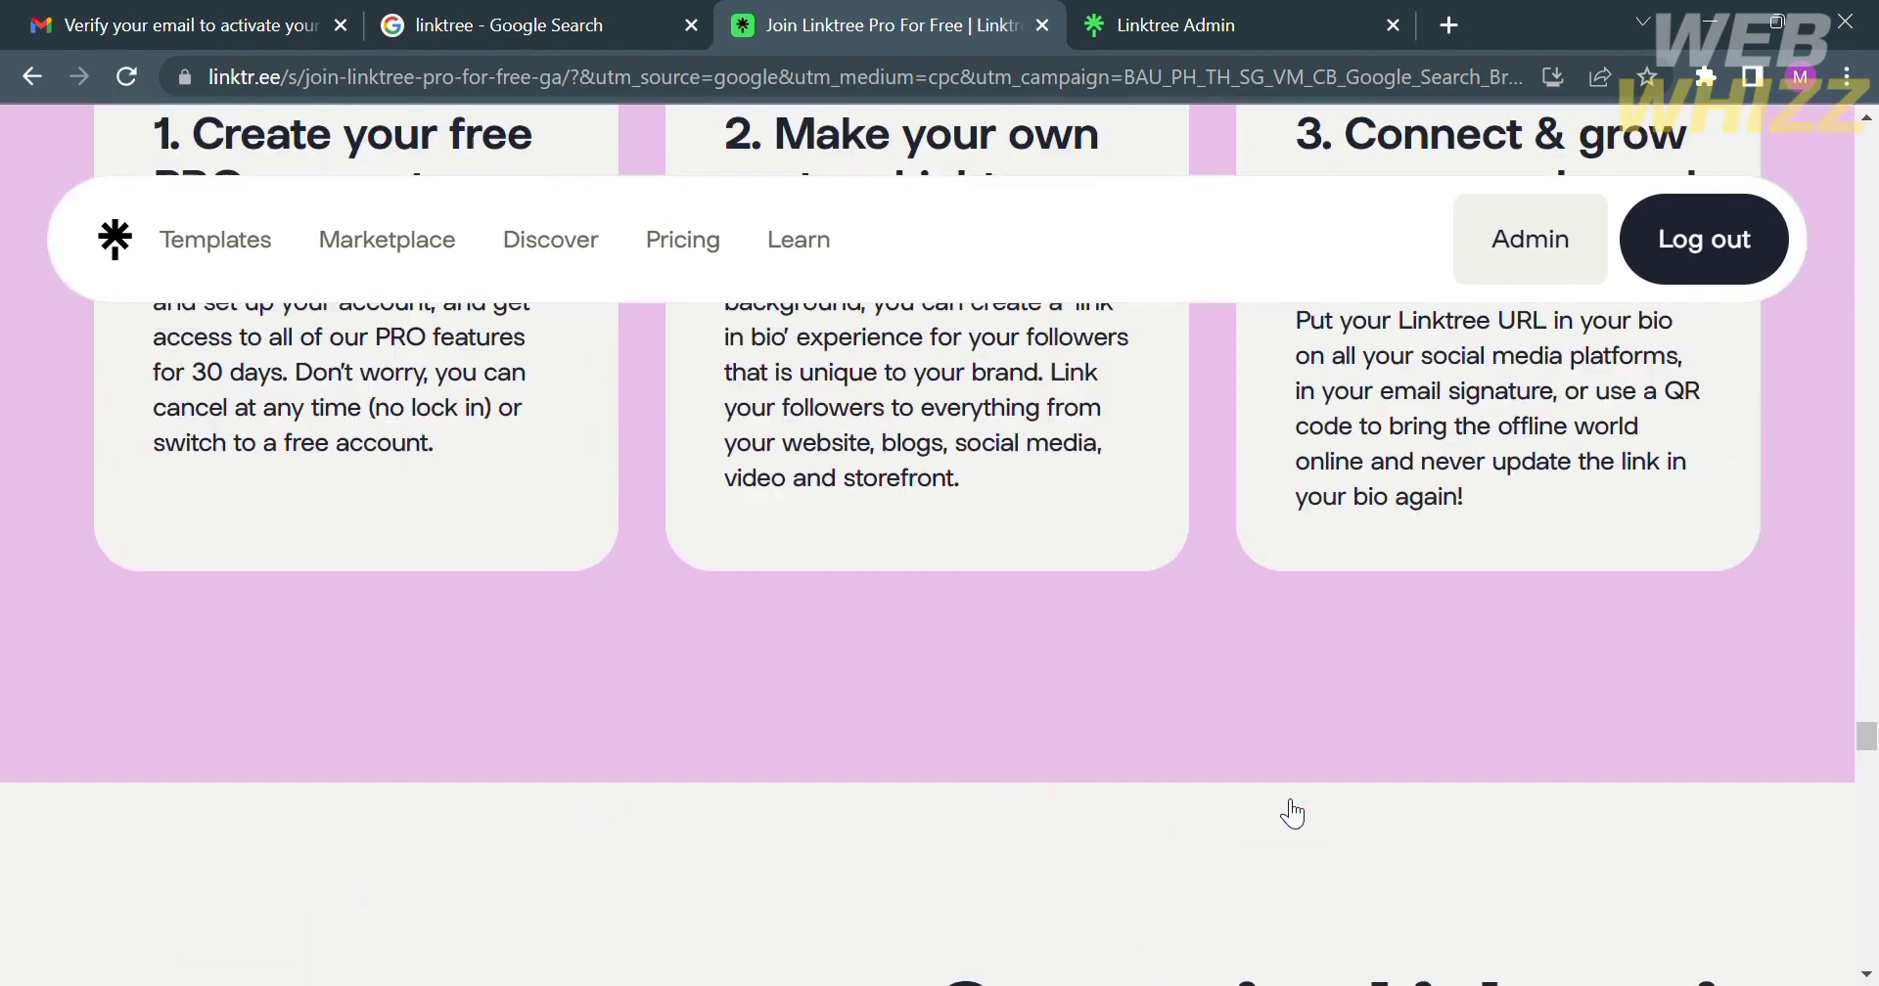
scroll(1293, 813, "up", 8)
scroll(1284, 810, "up", 3)
scroll(1284, 809, "up", 8)
scroll(1284, 810, "up", 6)
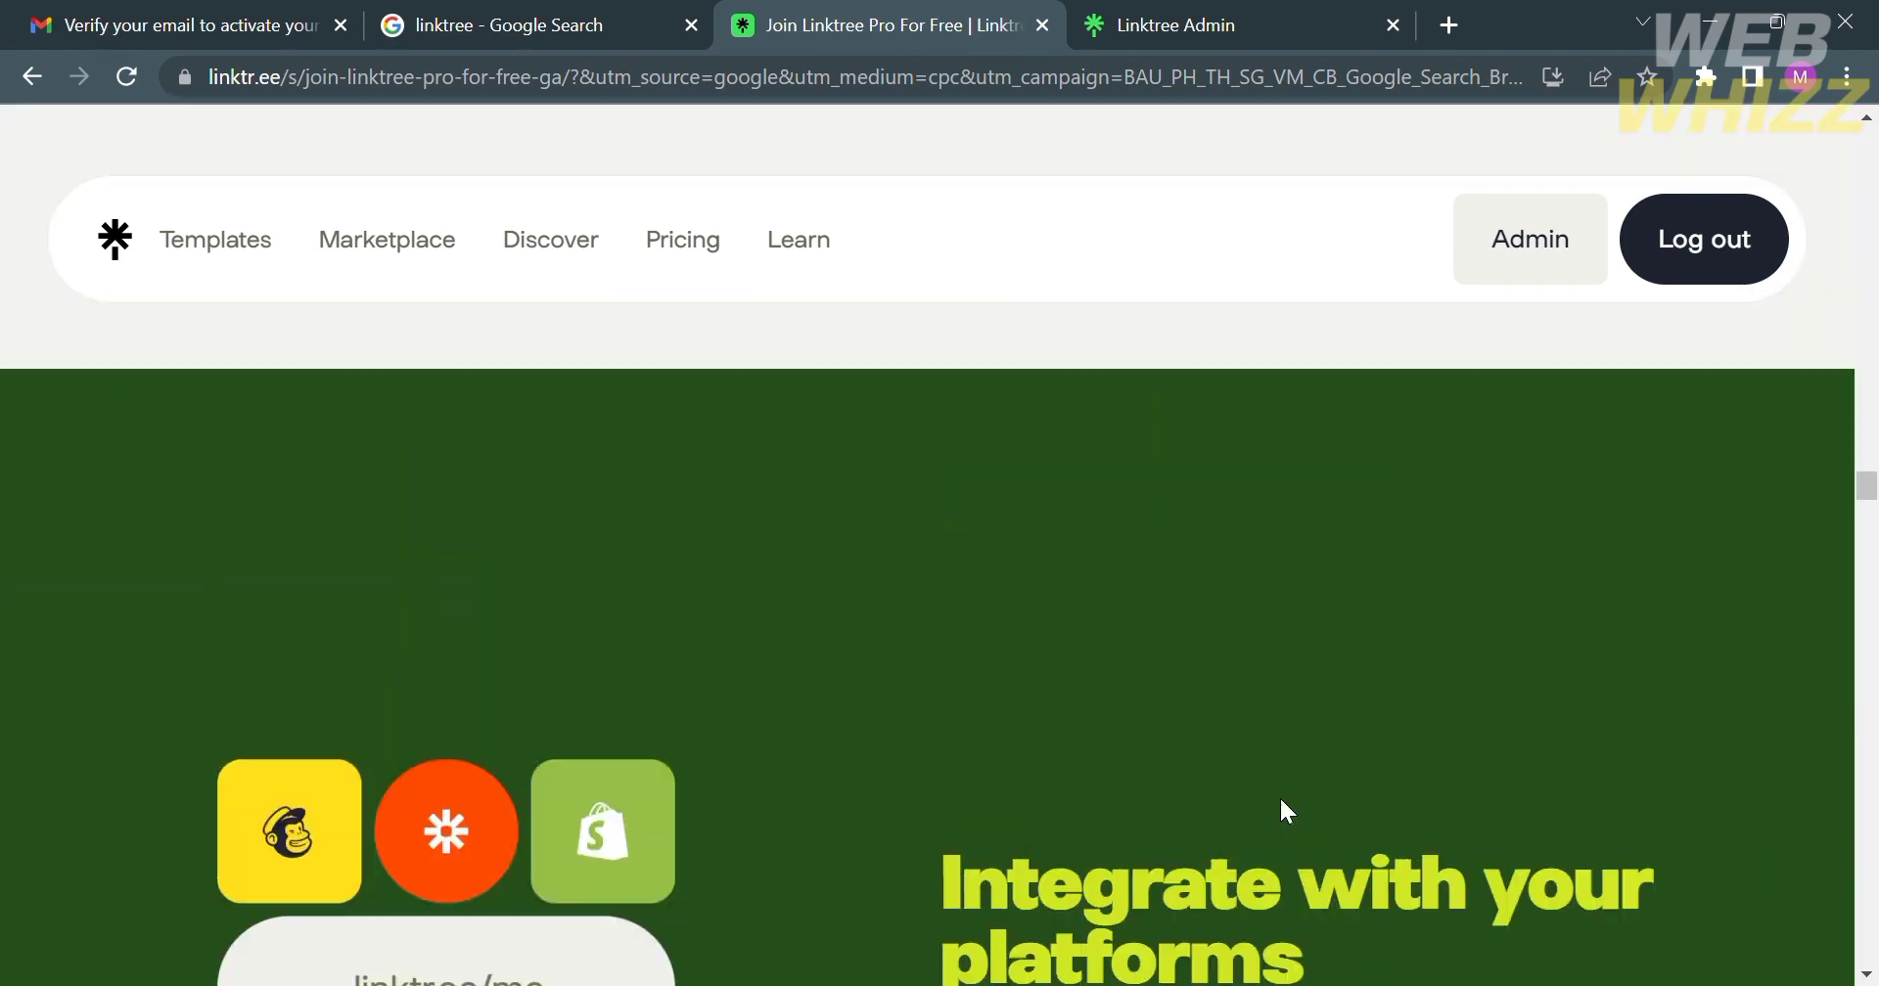
scroll(1281, 801, "up", 5)
scroll(1281, 800, "up", 5)
scroll(1281, 801, "up", 5)
scroll(1281, 801, "up", 5)
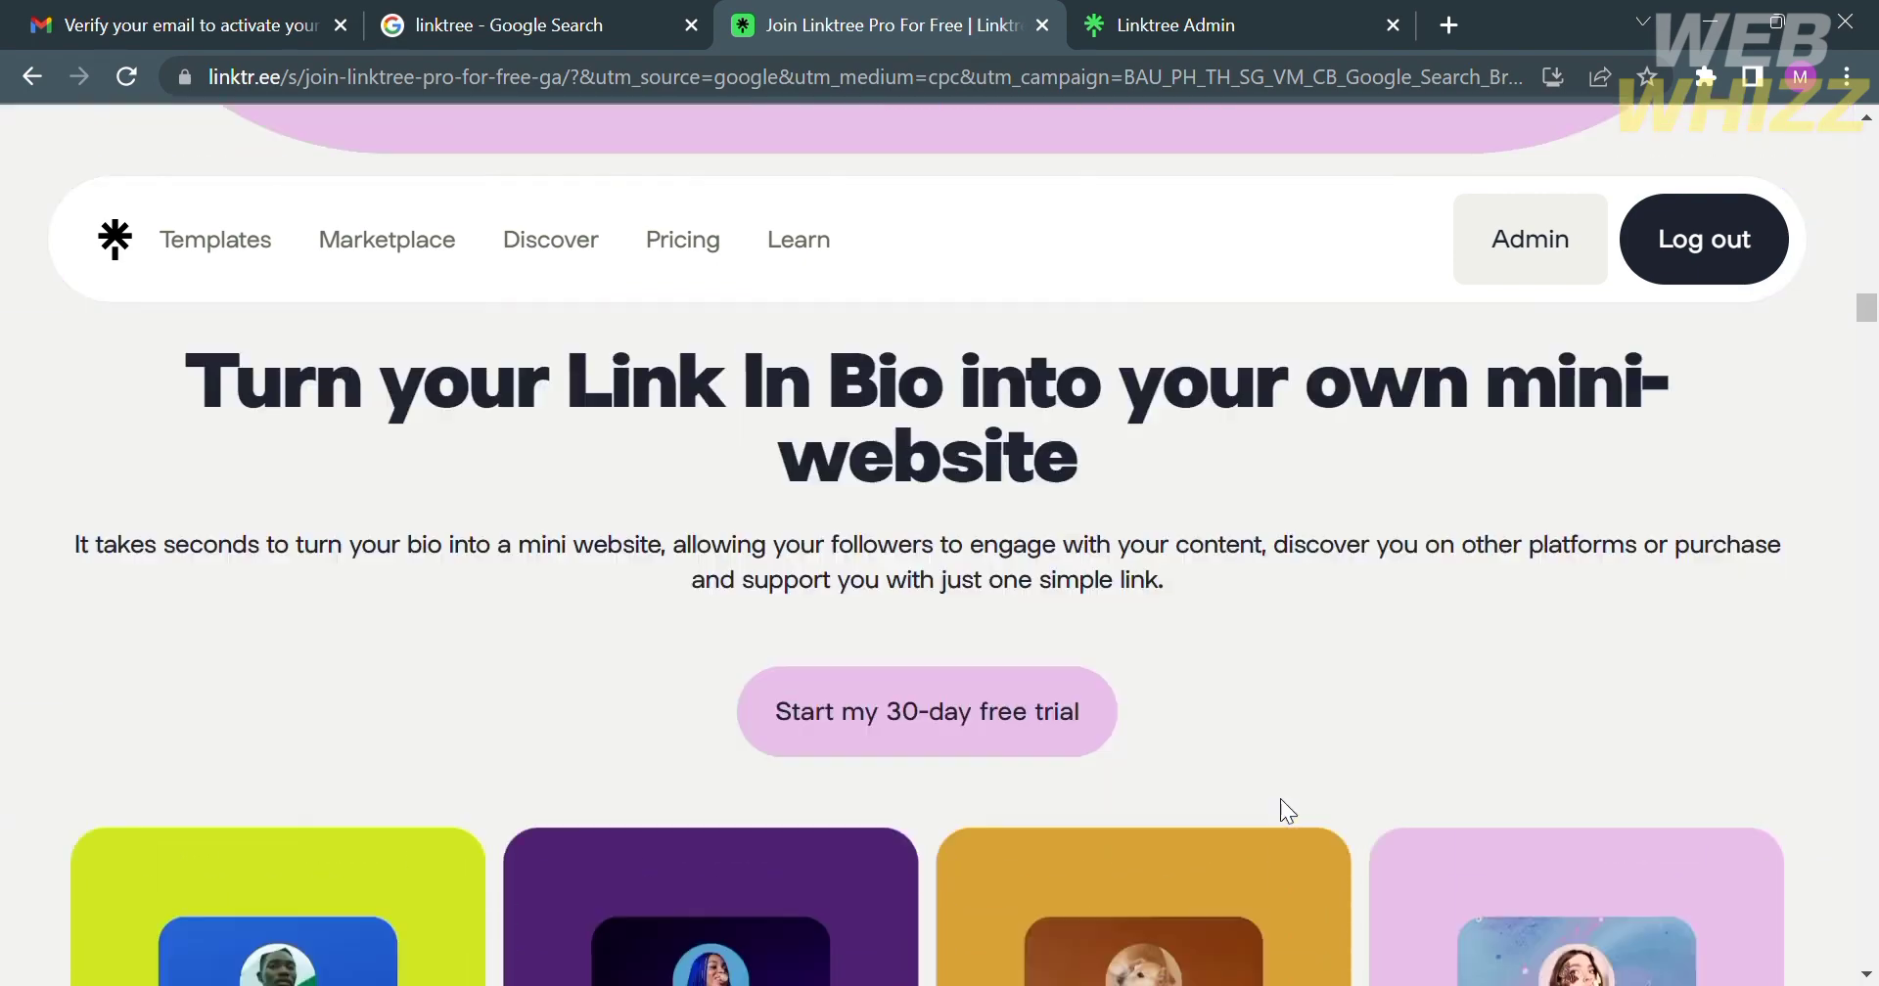
scroll(1288, 810, "up", 5)
scroll(1287, 810, "up", 5)
scroll(1288, 810, "up", 5)
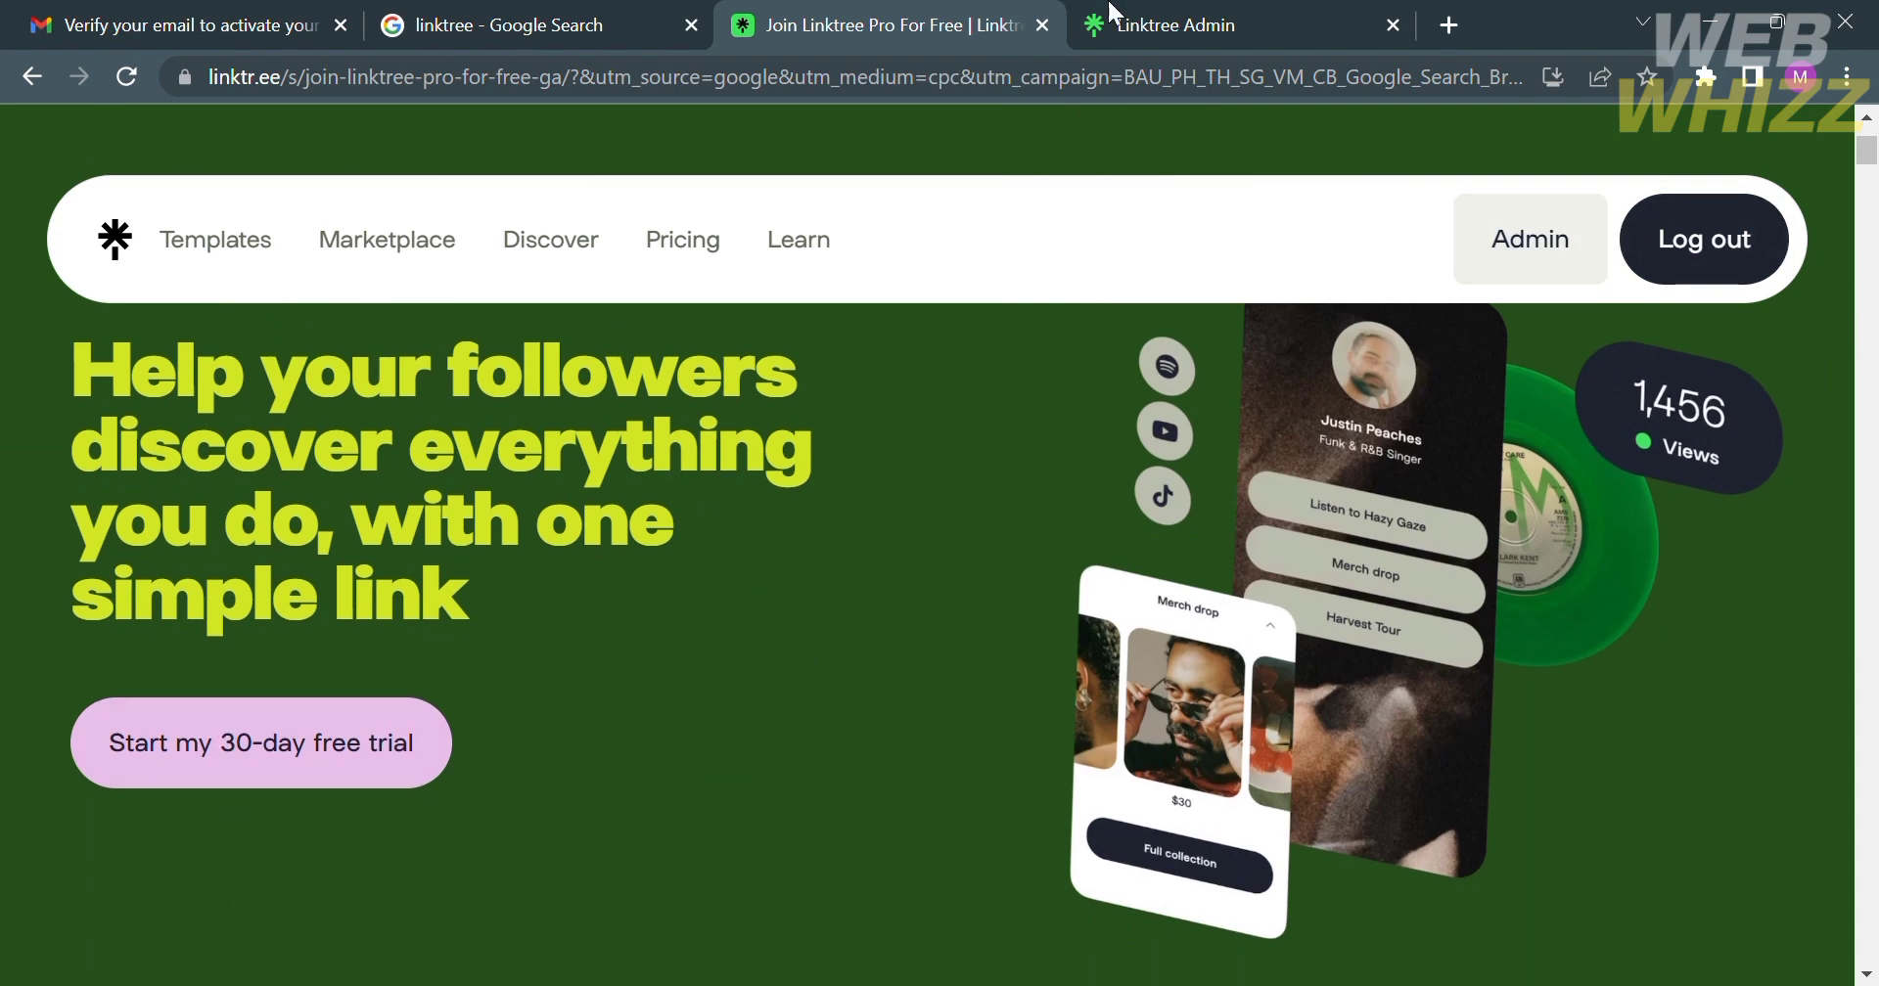
left_click(1194, 14)
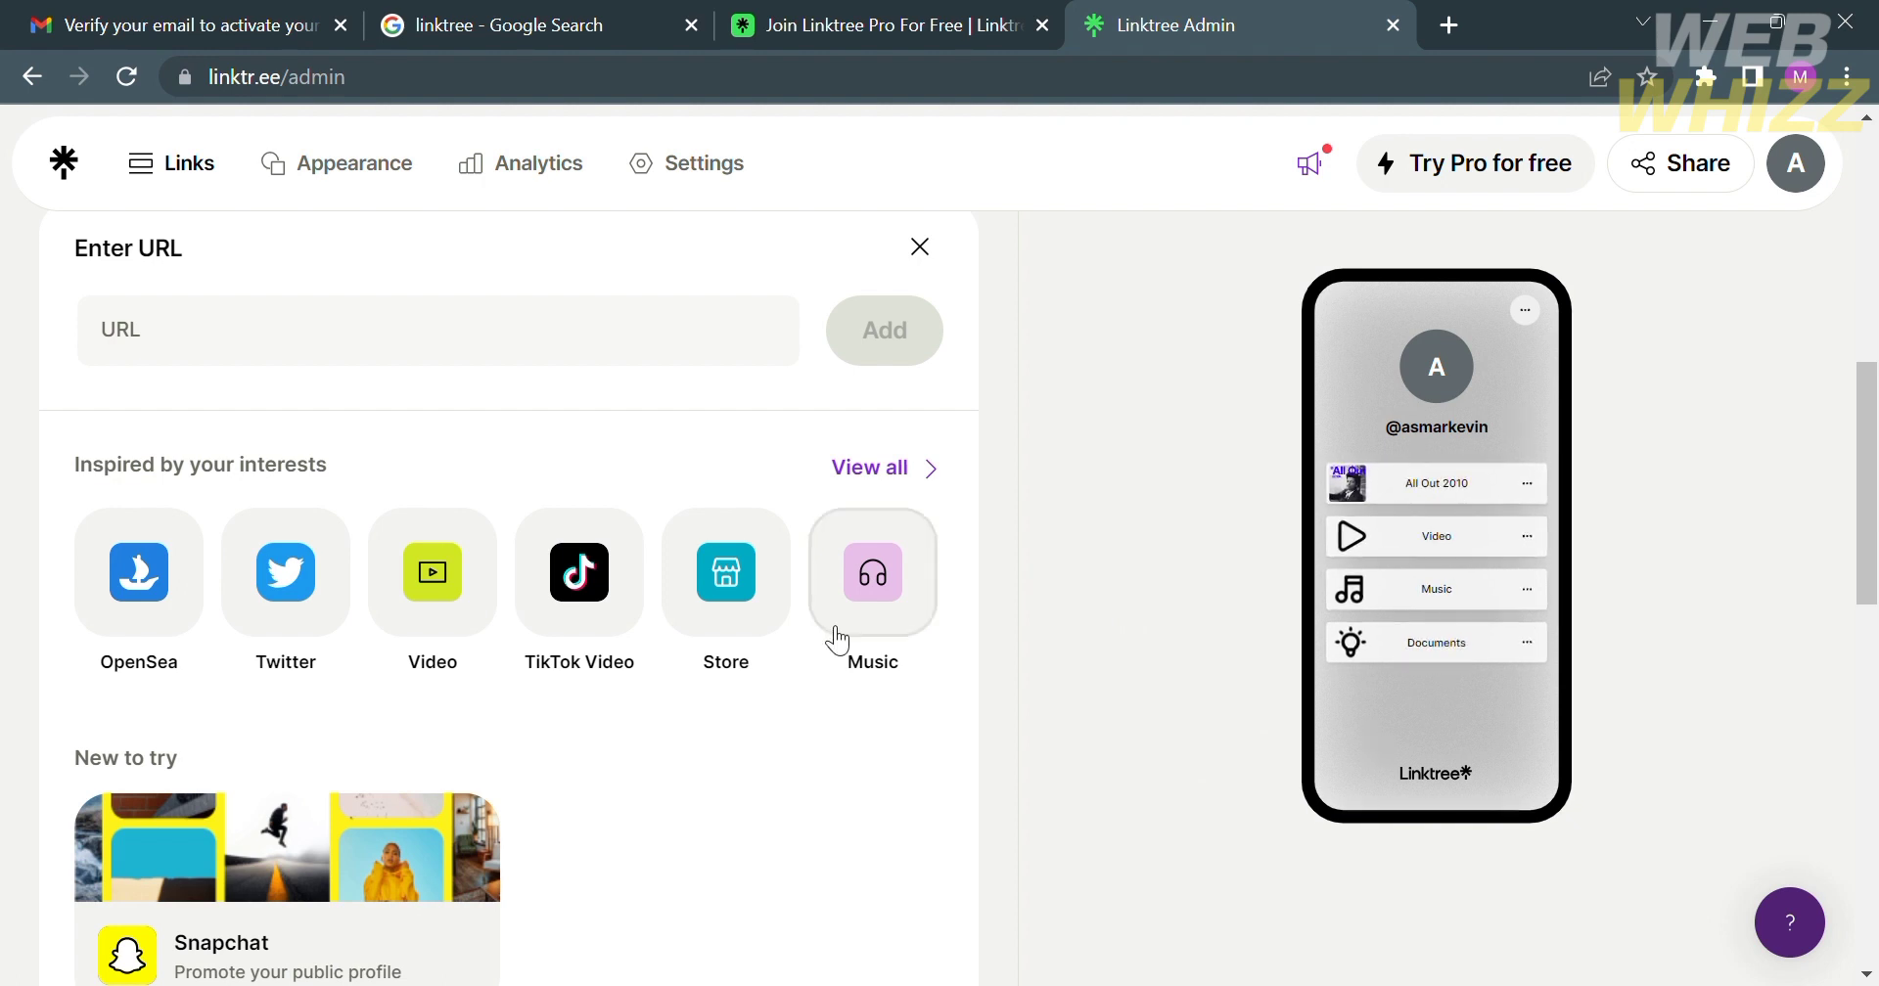
scroll(669, 826, "down", 2)
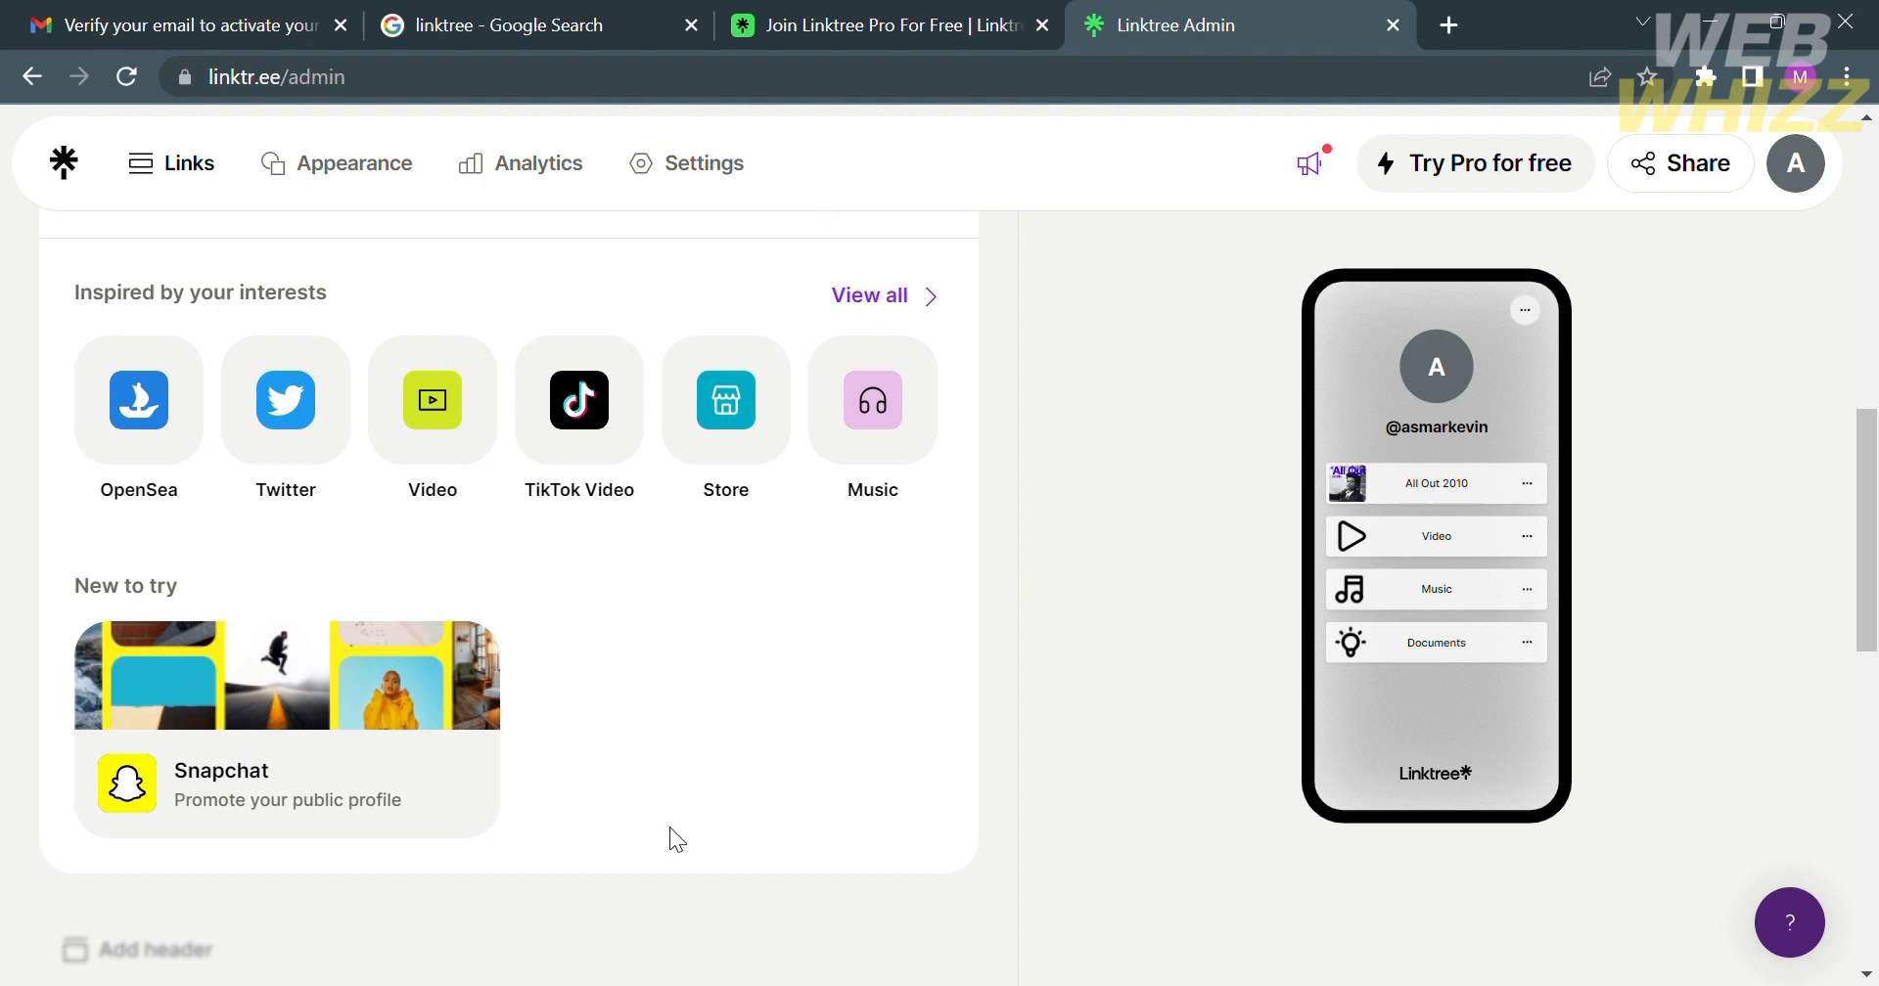
scroll(669, 826, "up", 1)
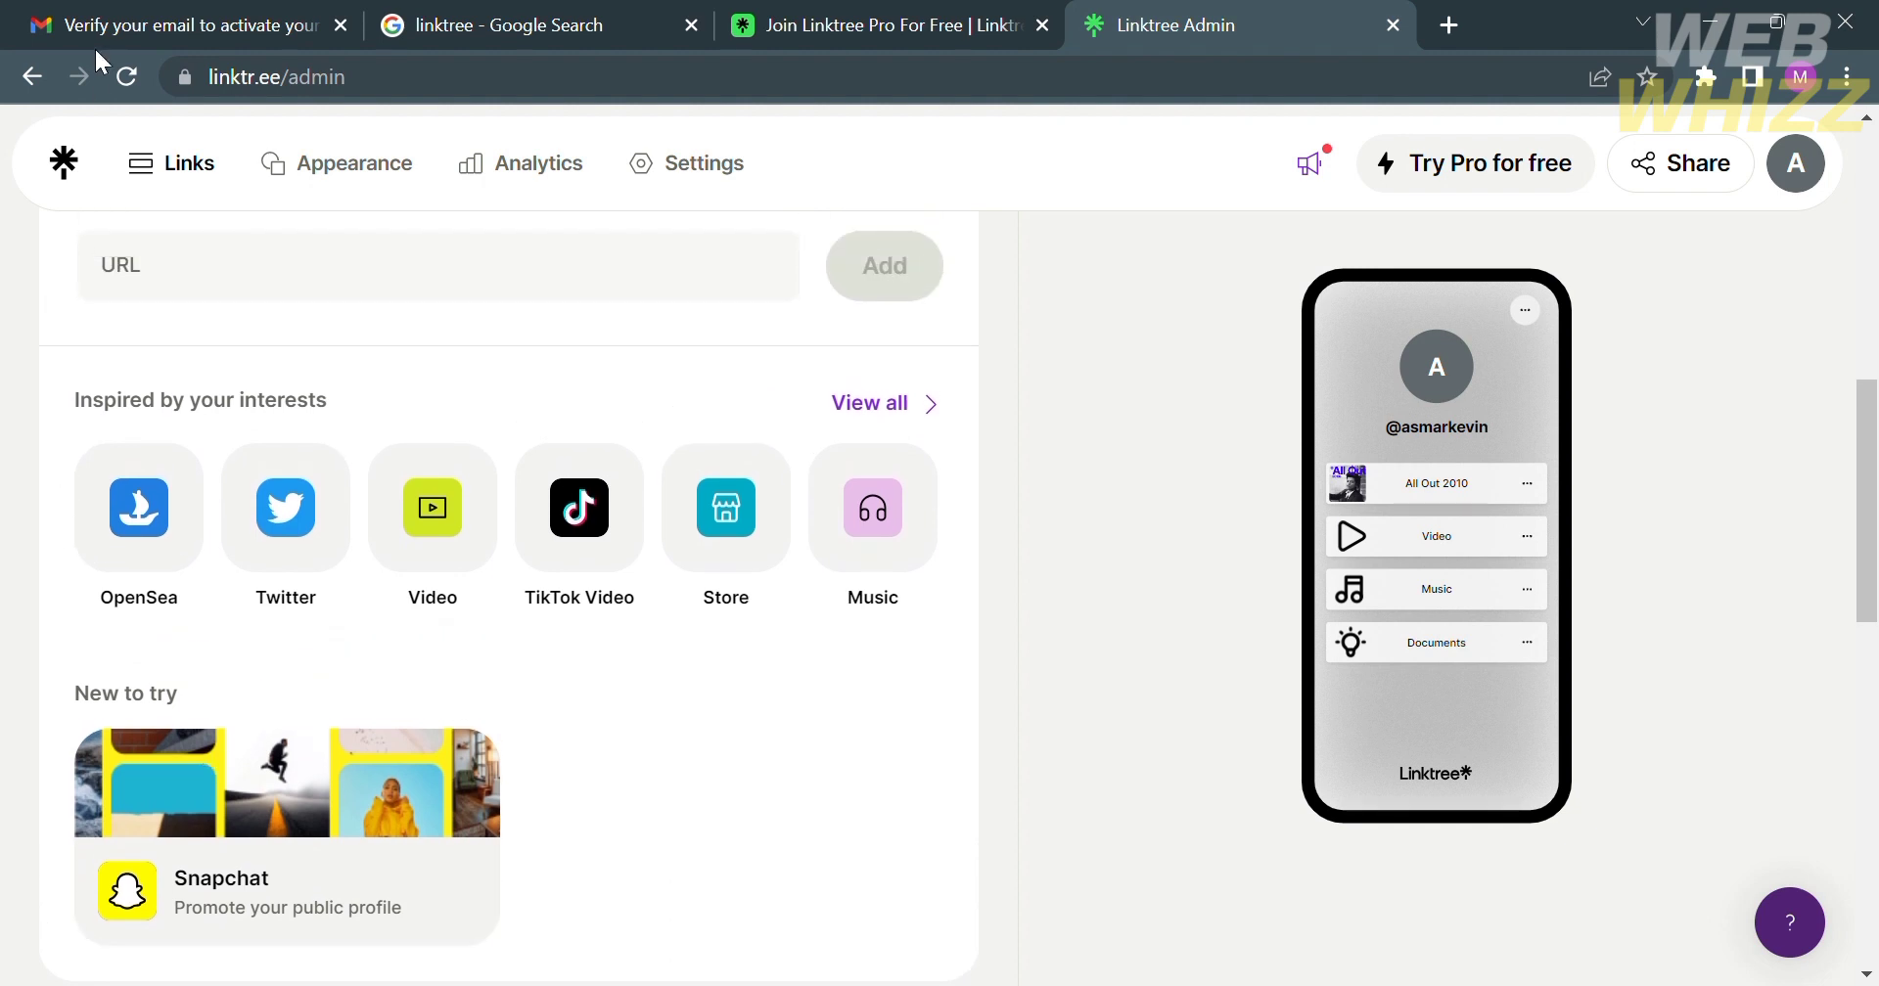
scroll(704, 856, "down", 2)
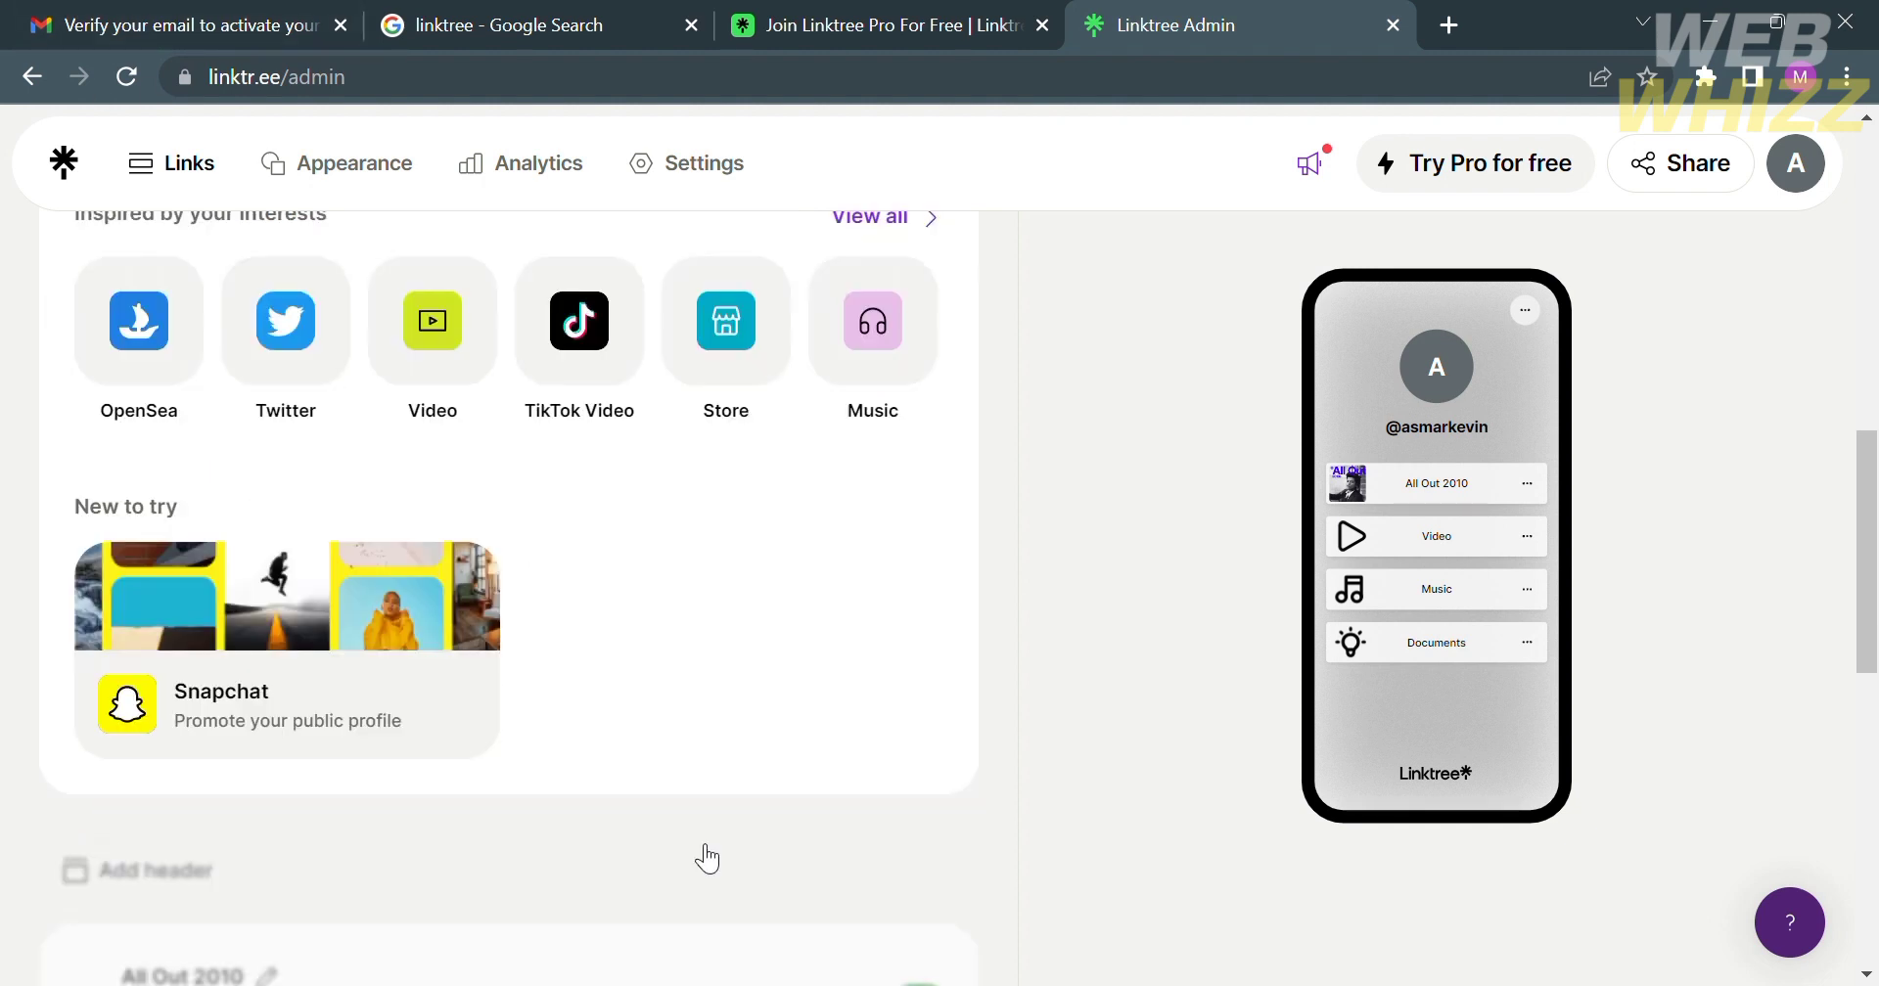
scroll(704, 855, "down", 4)
scroll(707, 858, "up", 7)
scroll(707, 858, "up", 5)
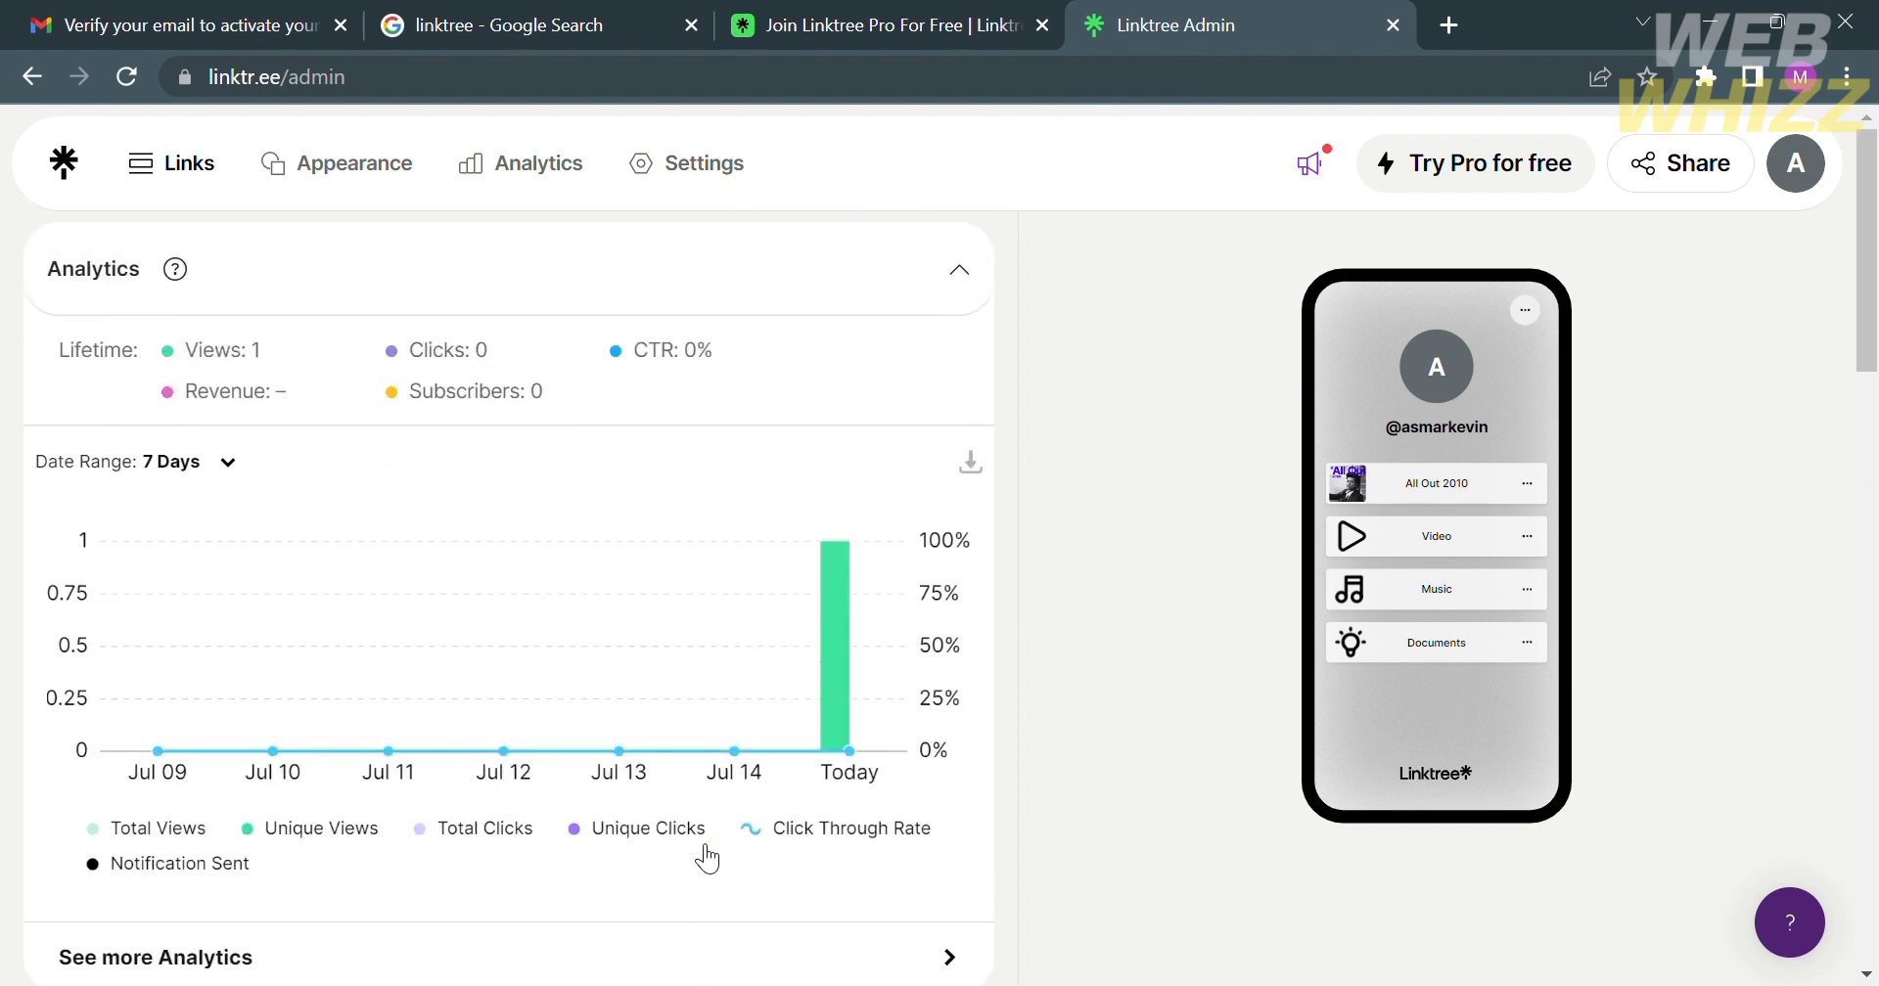
scroll(450, 493, "down", 3)
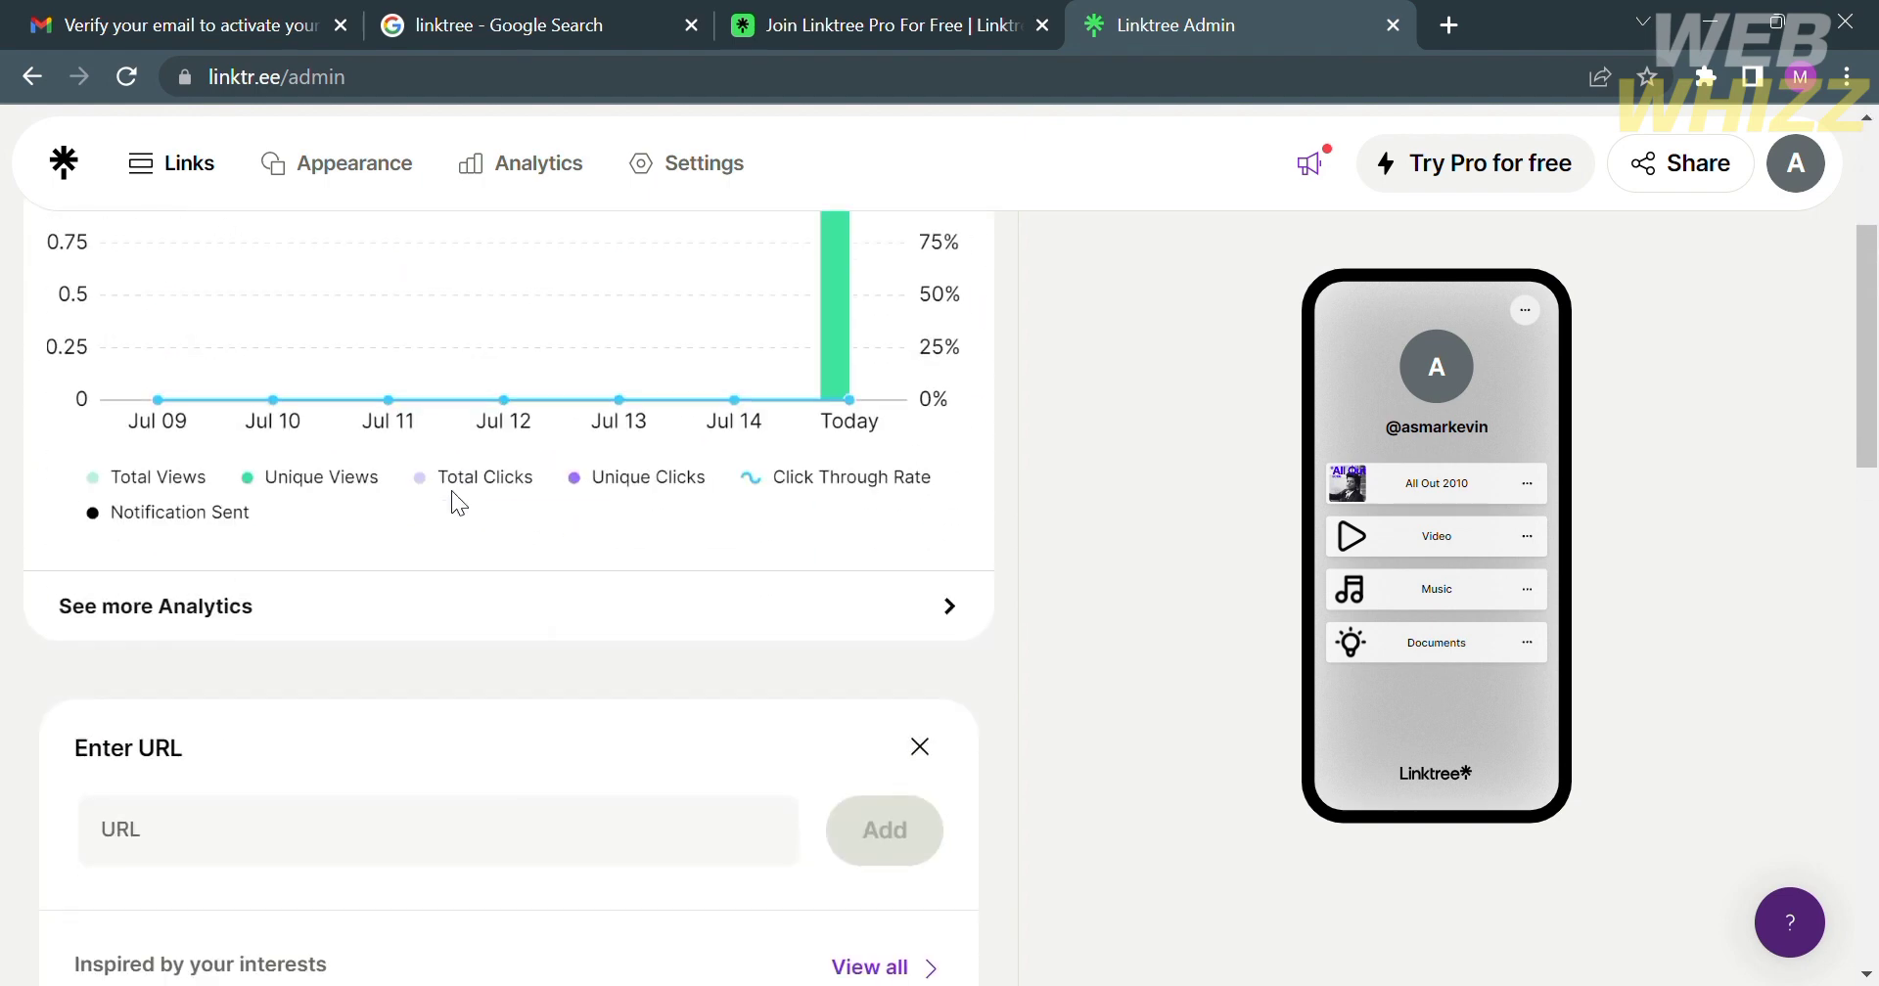
left_click(919, 753)
scroll(919, 771, "down", 3)
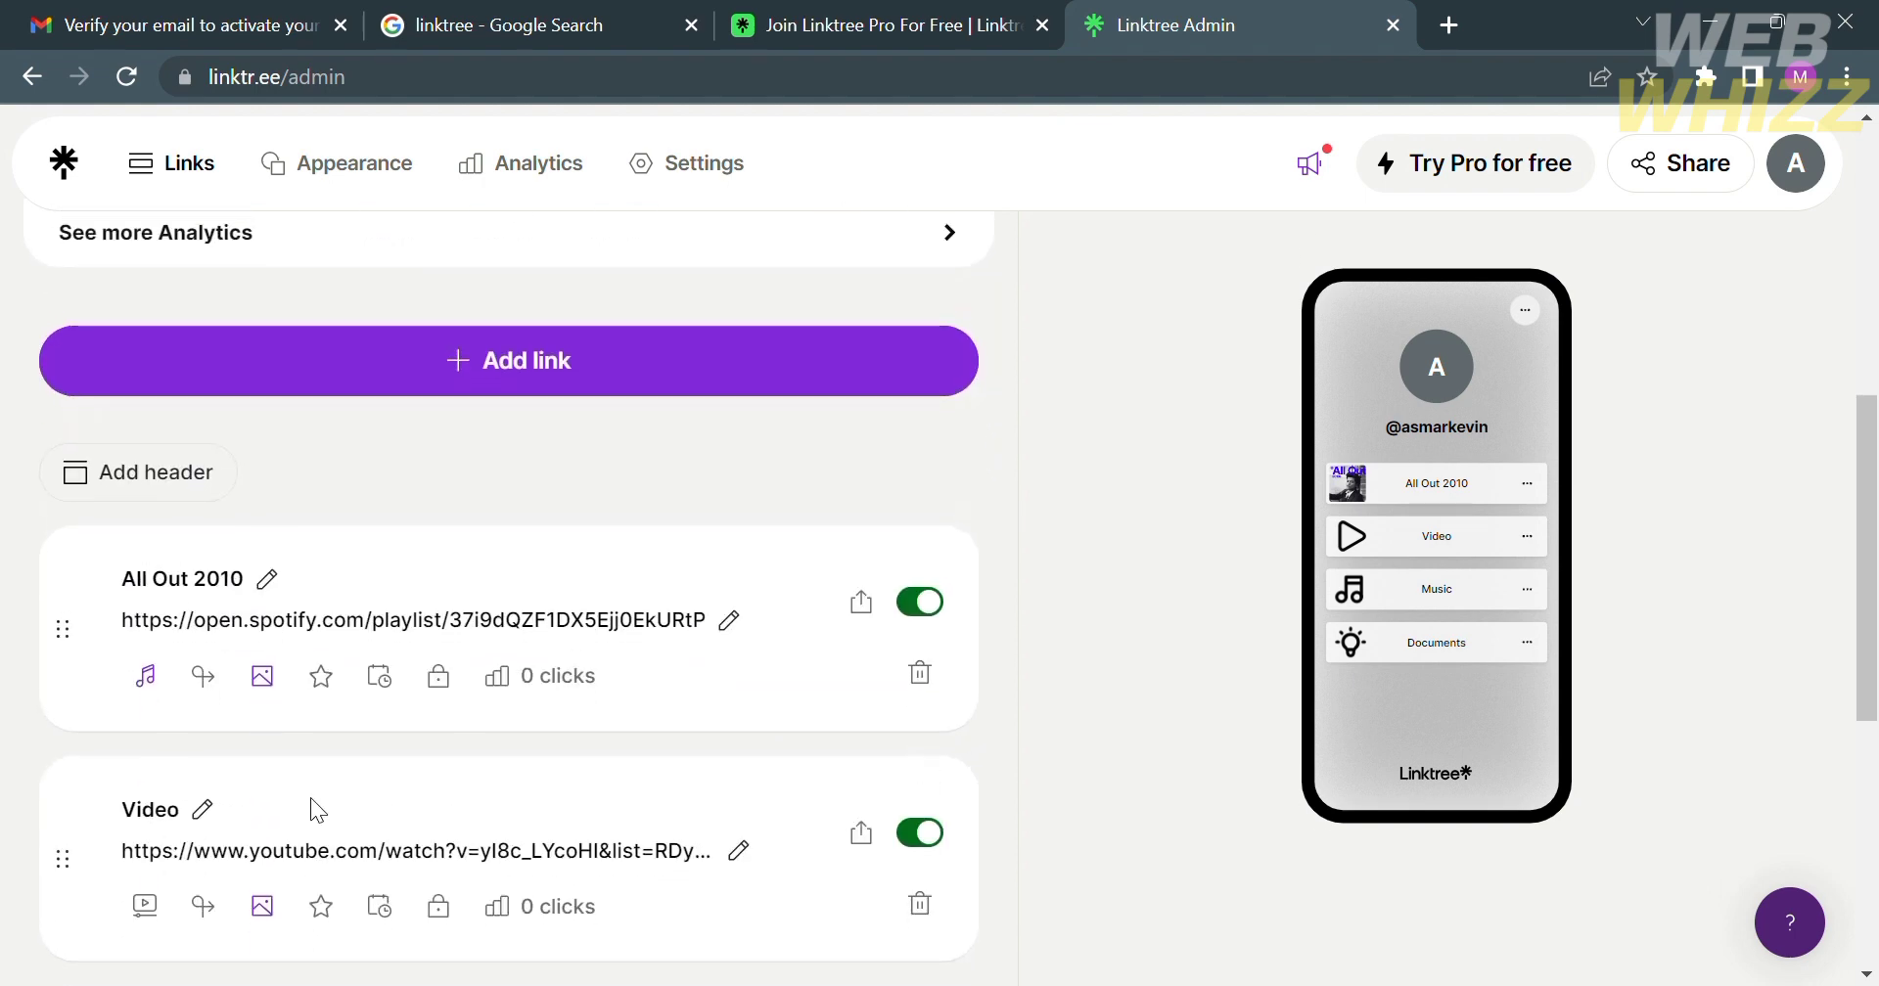
scroll(323, 822, "down", 2)
scroll(325, 832, "down", 2)
scroll(325, 832, "down", 3)
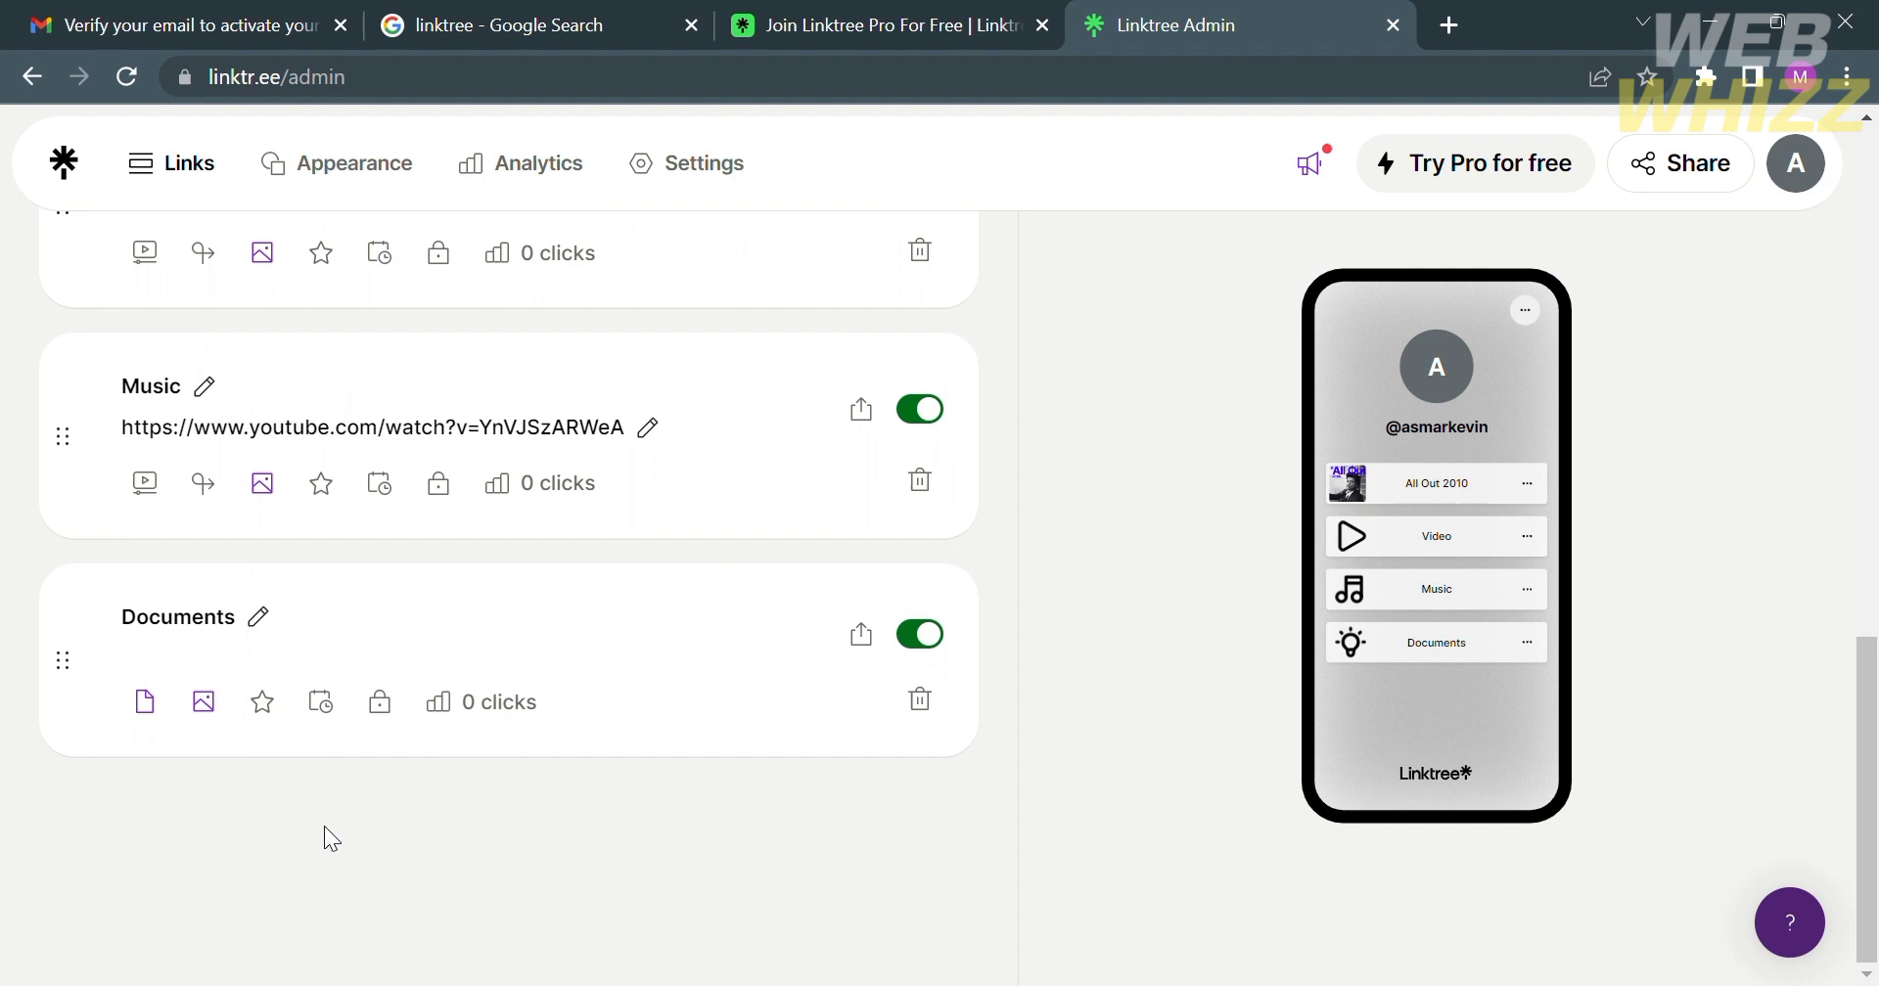
scroll(325, 832, "up", 4)
scroll(325, 826, "up", 2)
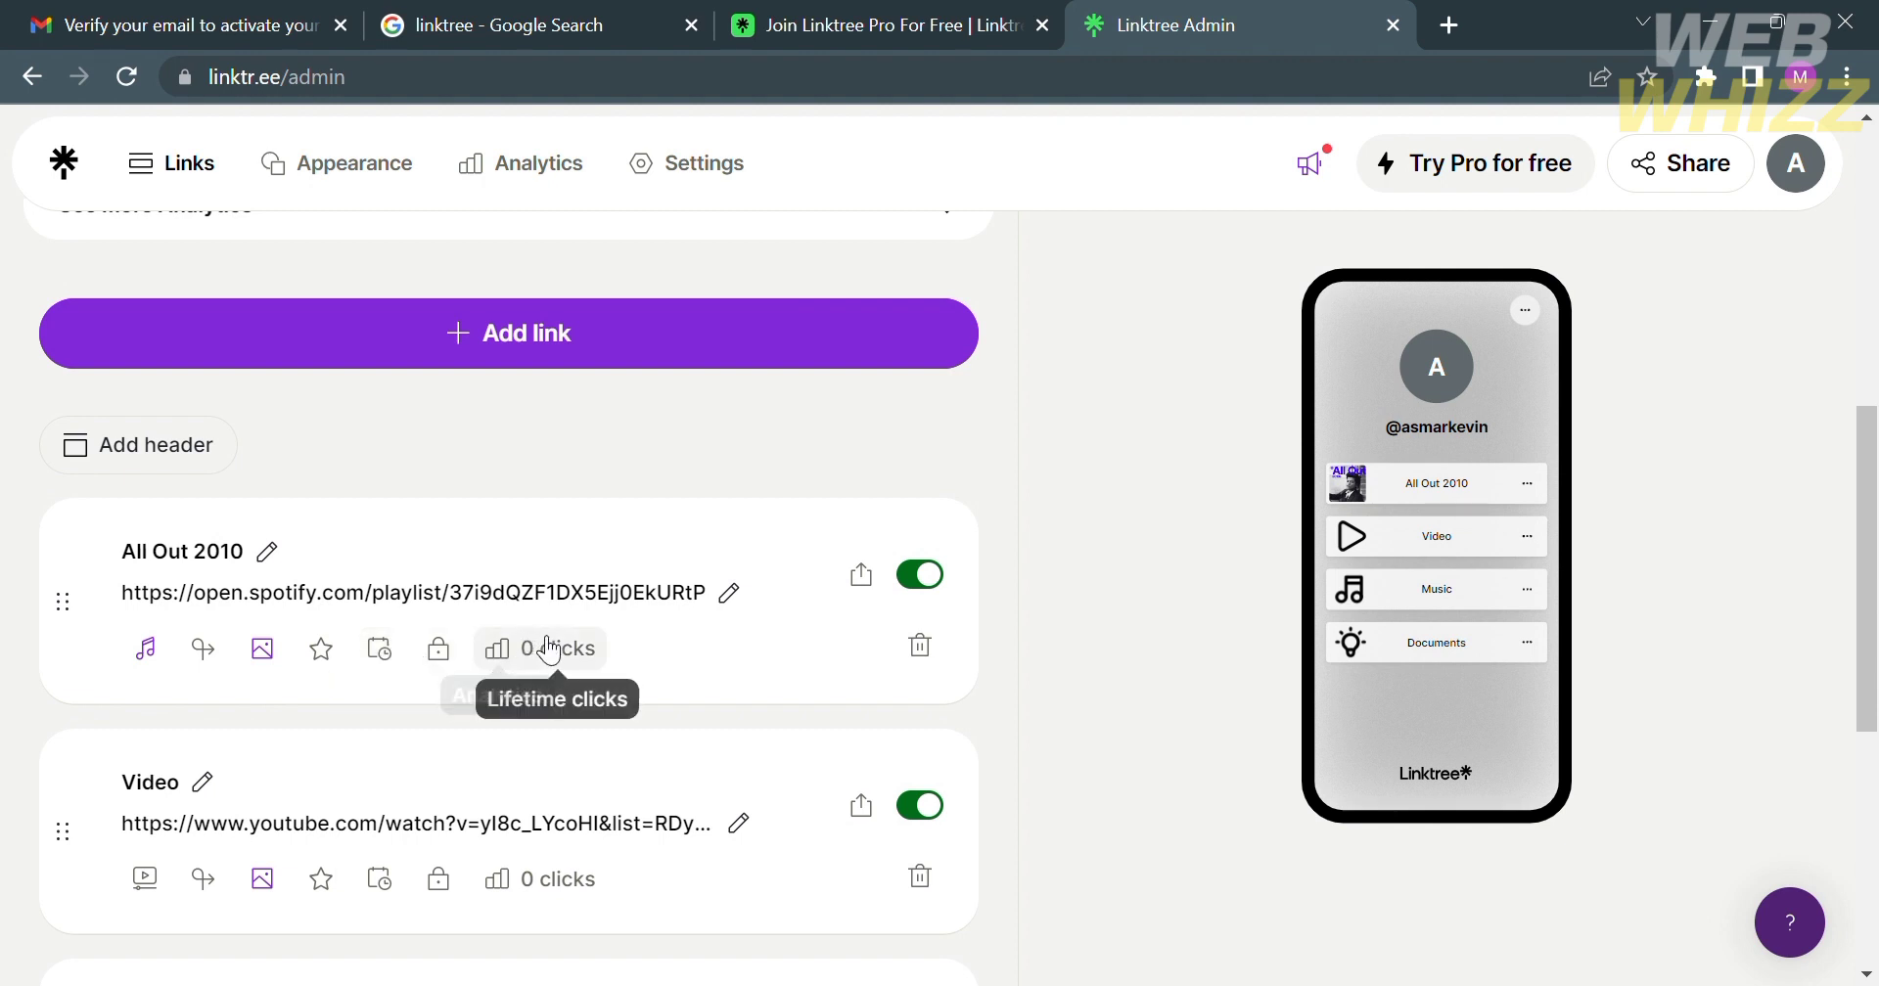
scroll(397, 843, "down", 1)
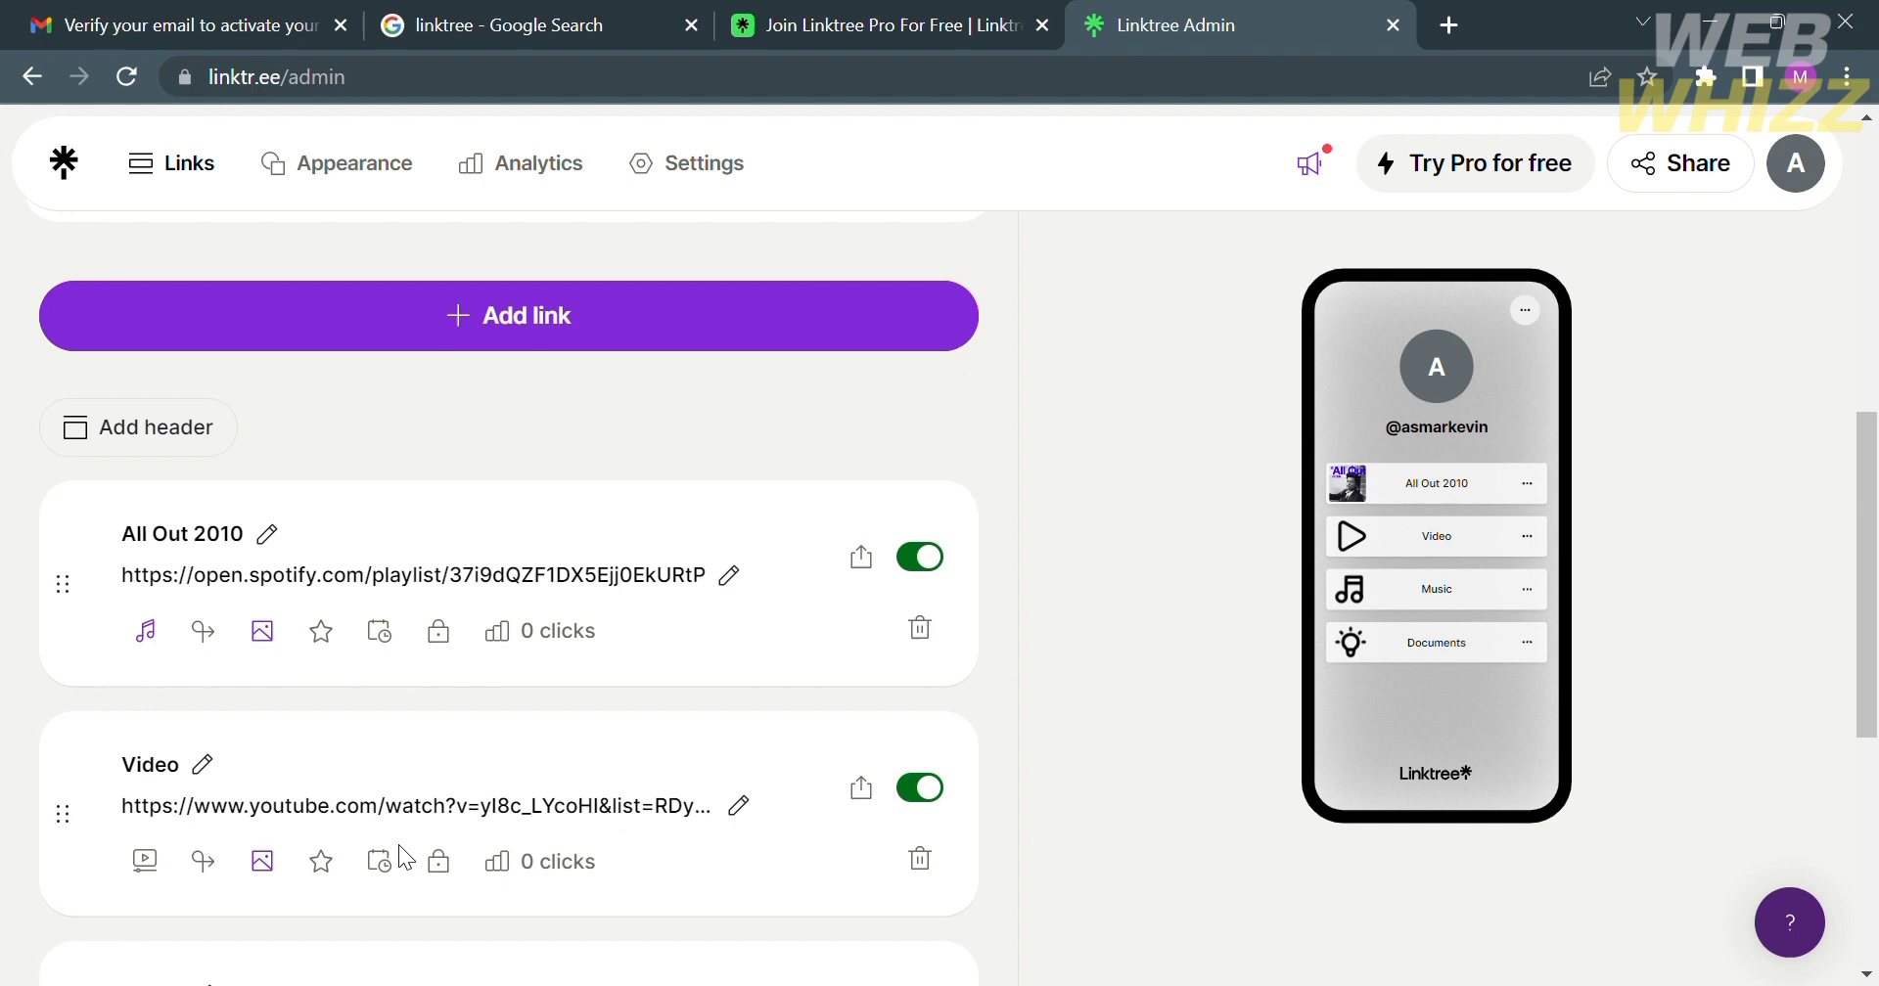
scroll(411, 859, "up", 2)
scroll(411, 859, "up", 1)
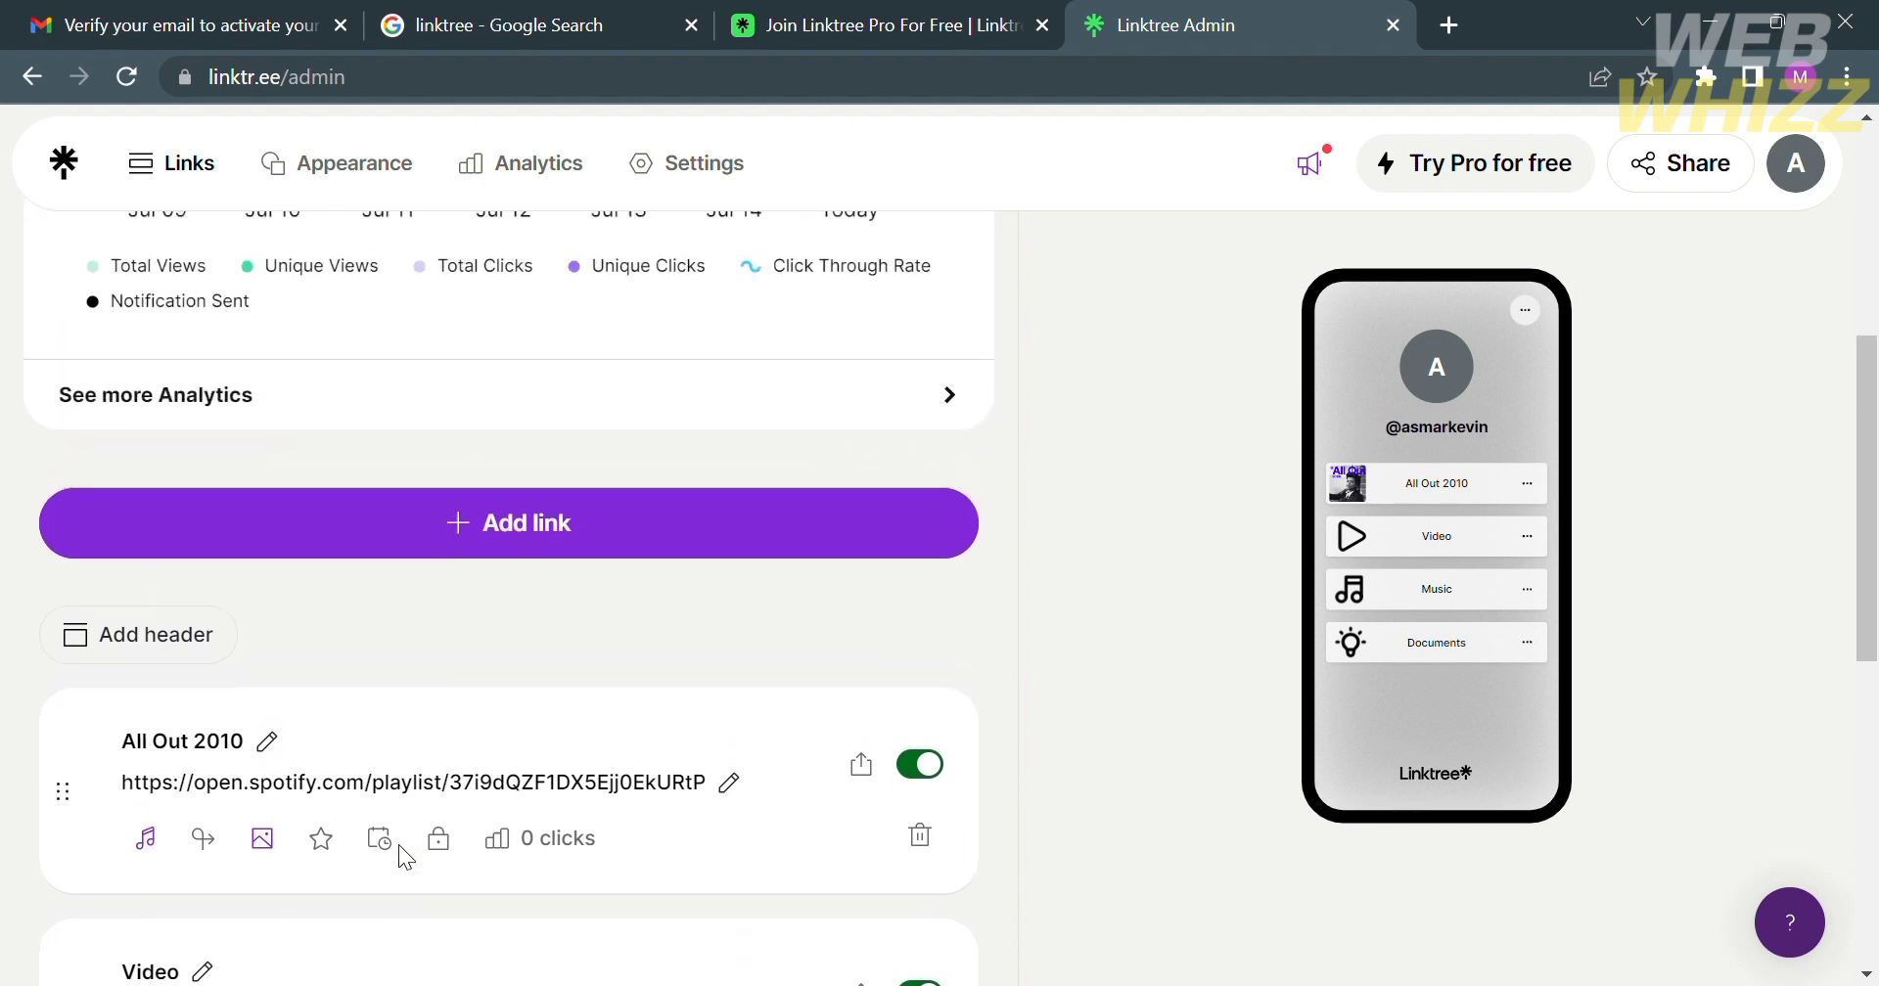
scroll(407, 857, "up", 2)
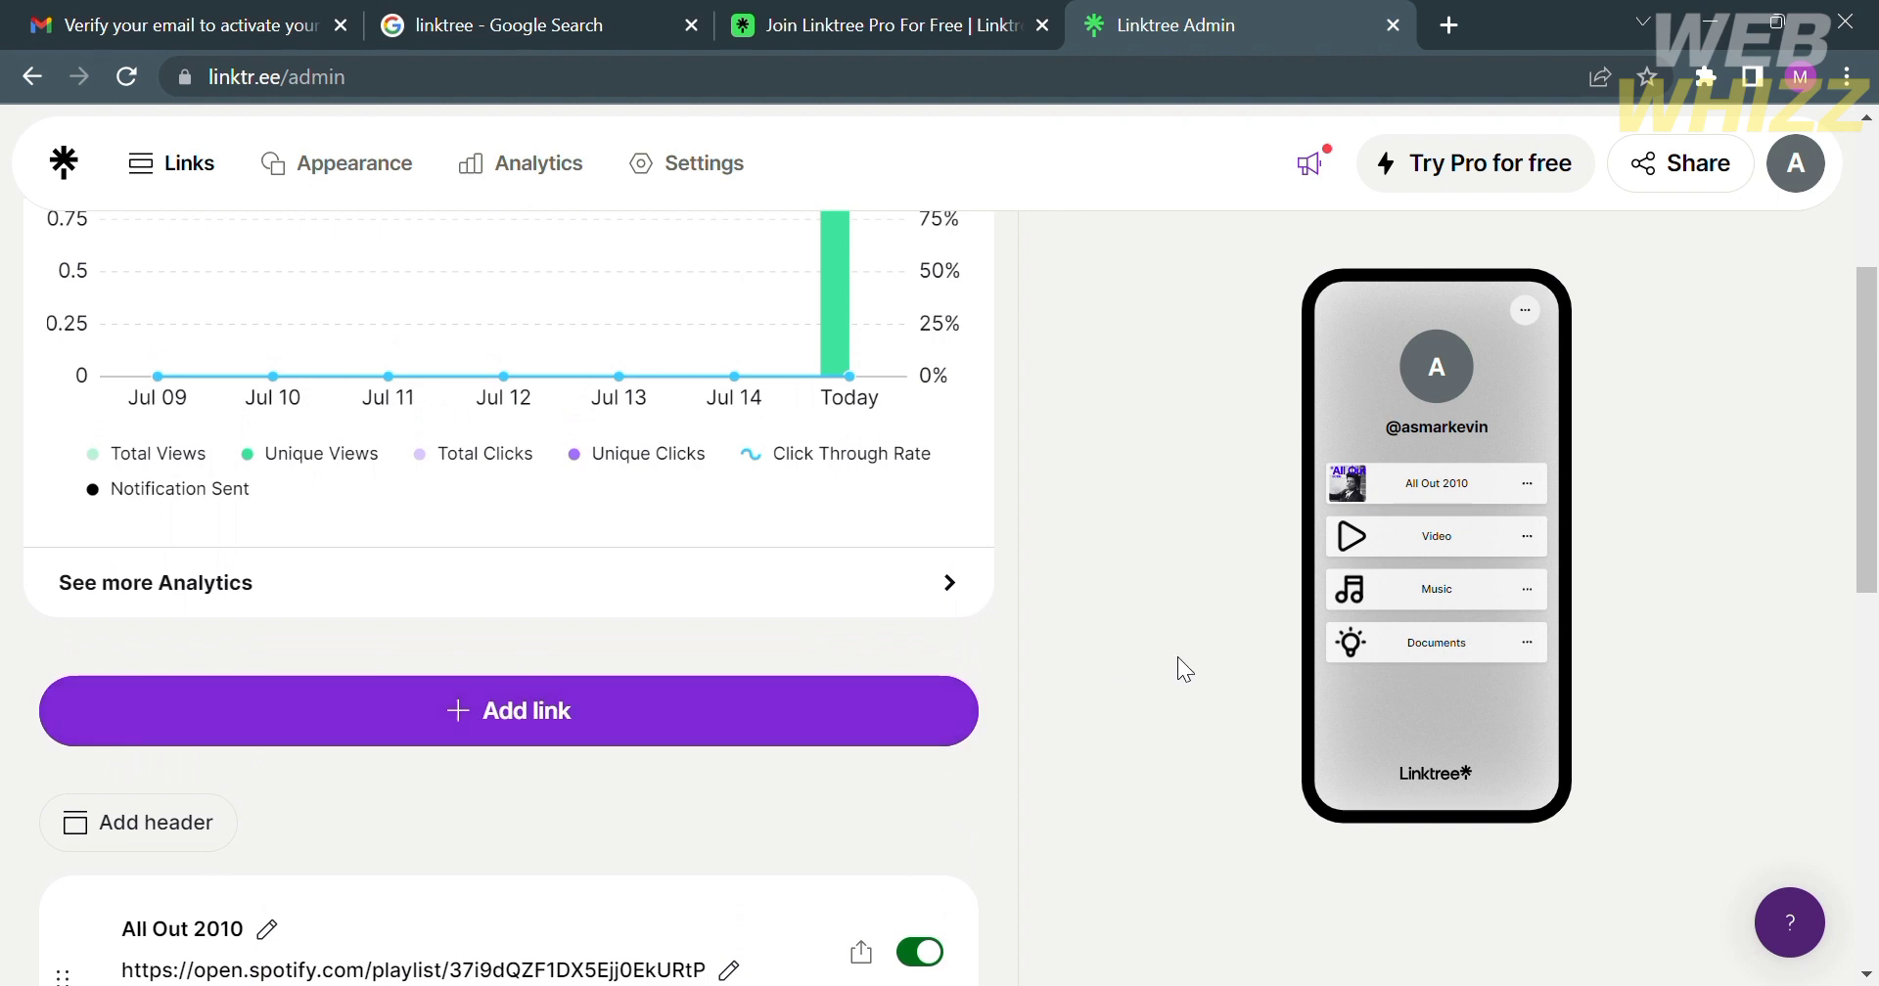
left_click(572, 721)
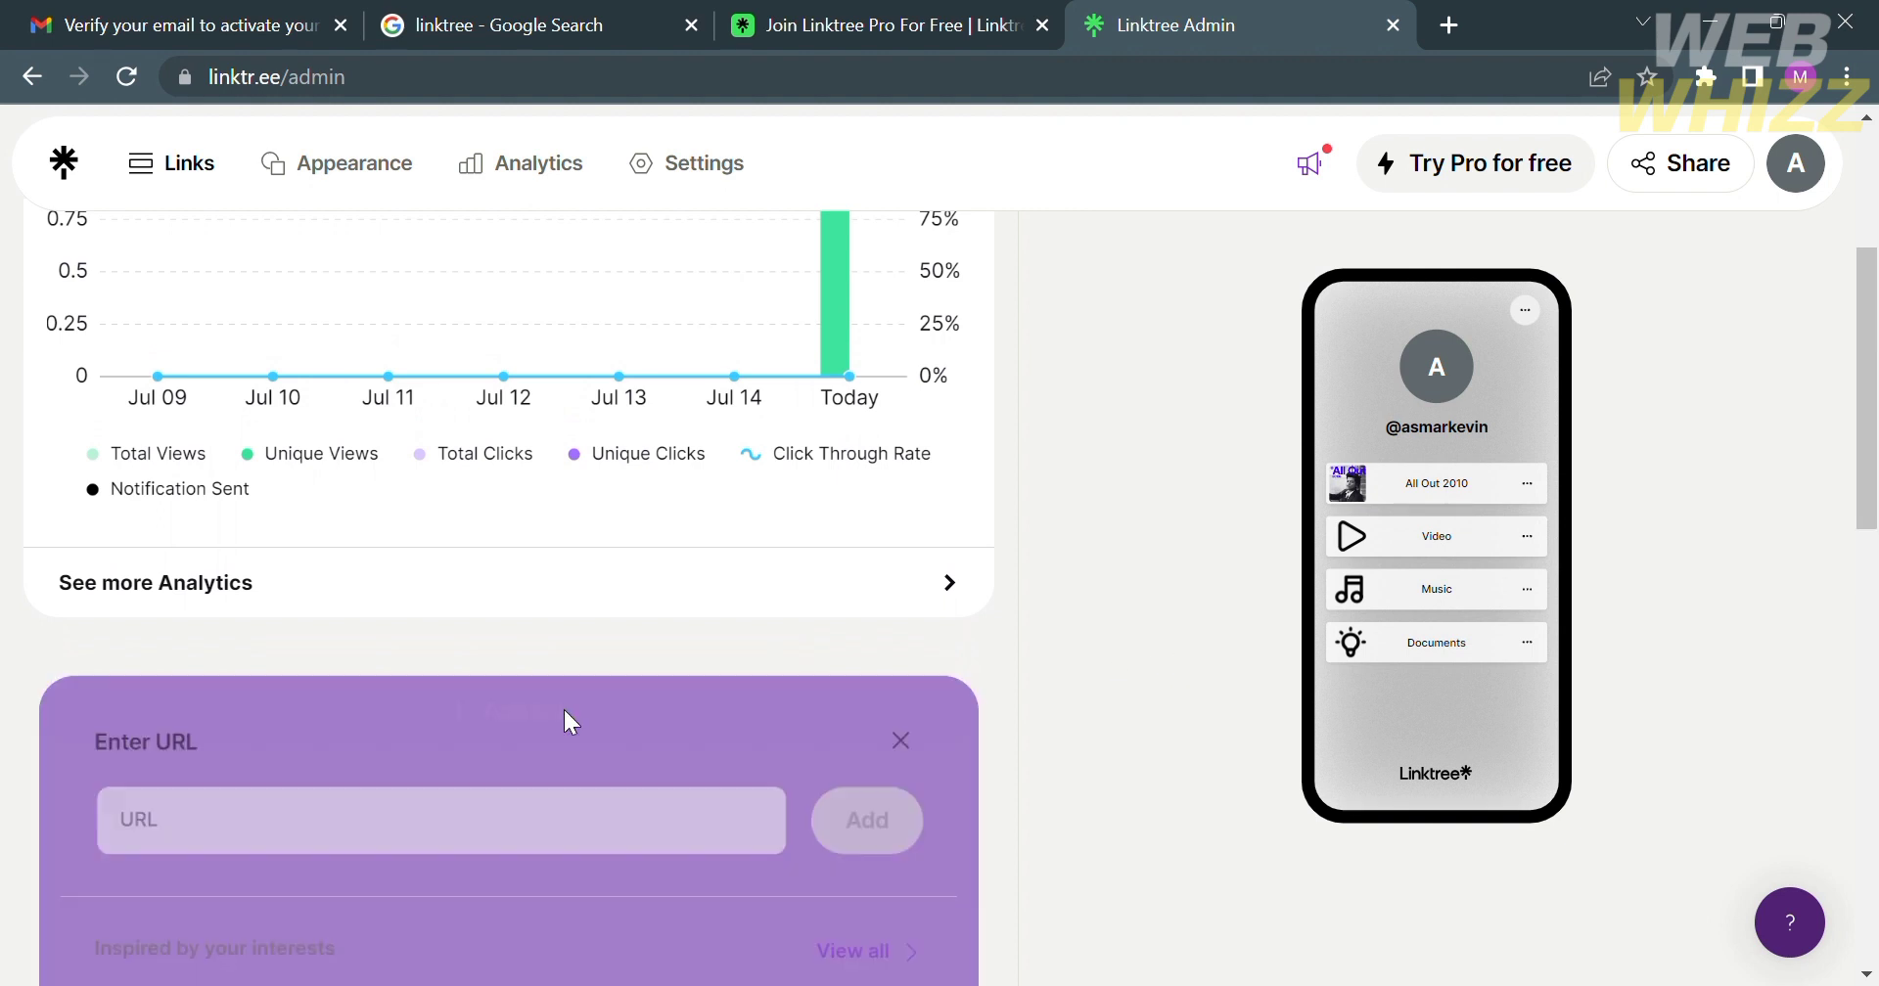
scroll(572, 722, "down", 1)
scroll(572, 723, "down", 4)
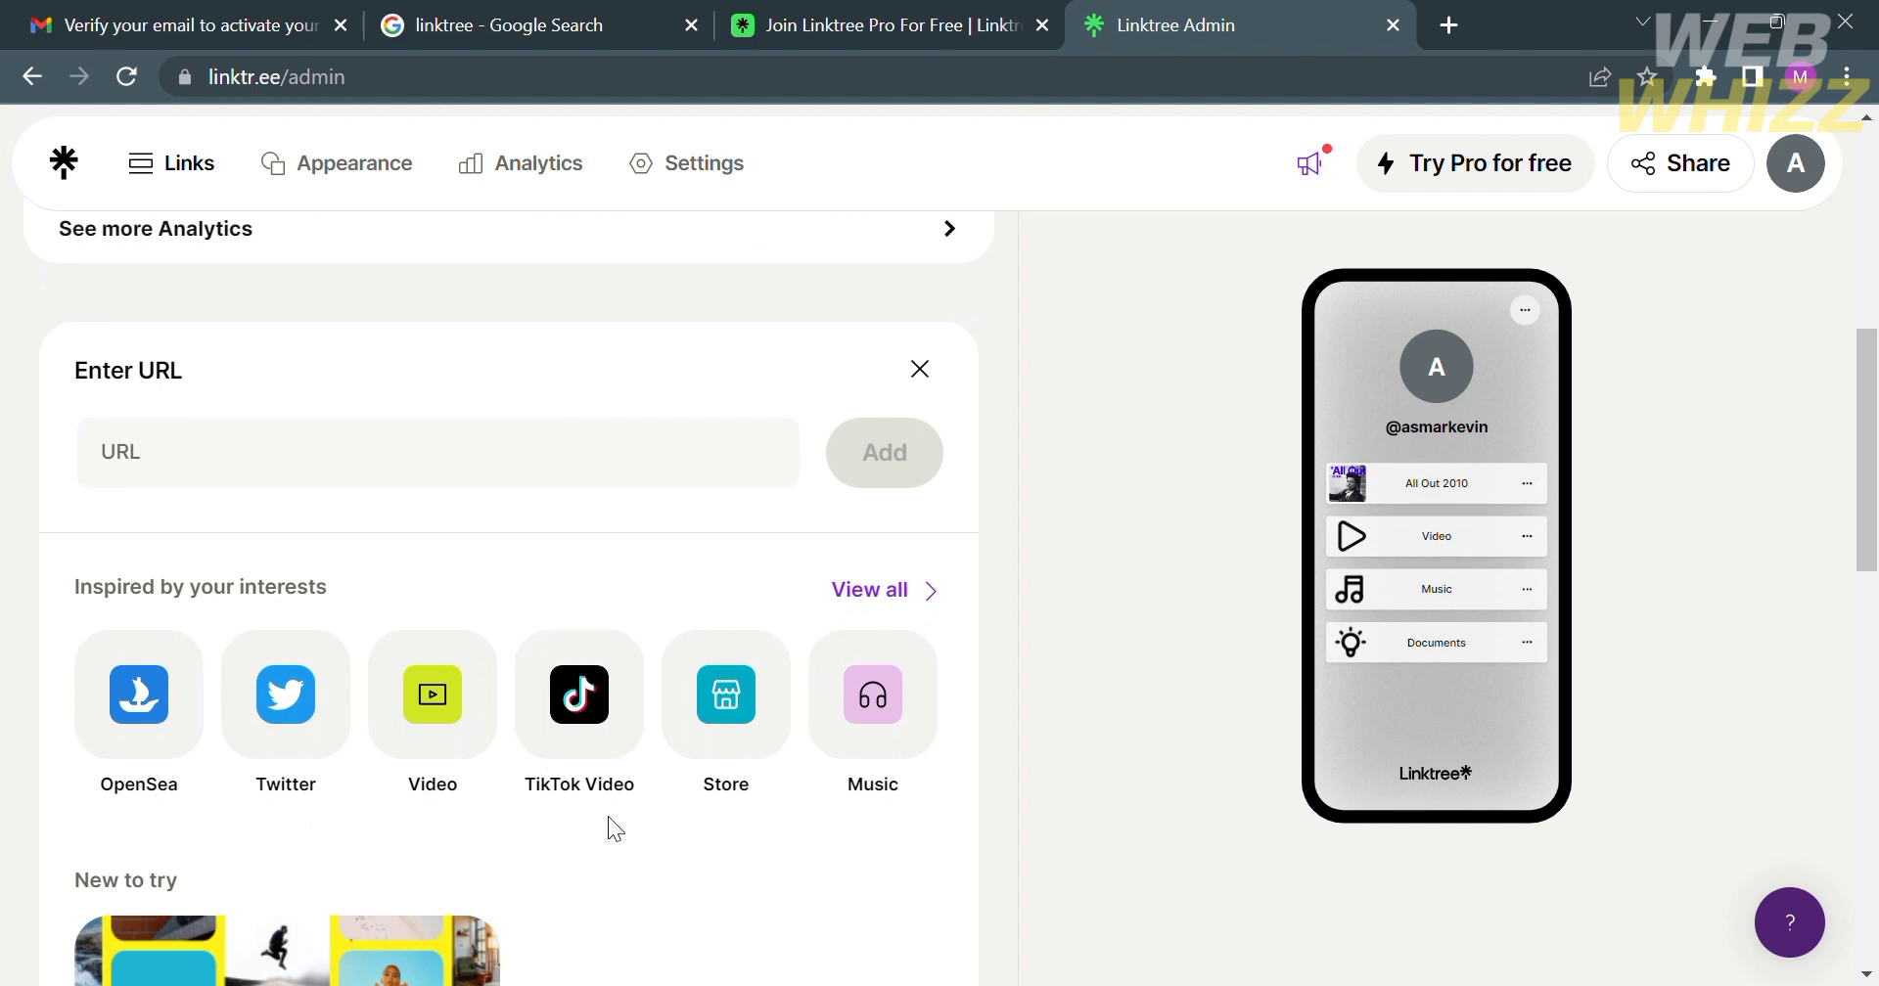
From the full link catalogue, add a Contact Form link under Grow your following.
left_click(913, 588)
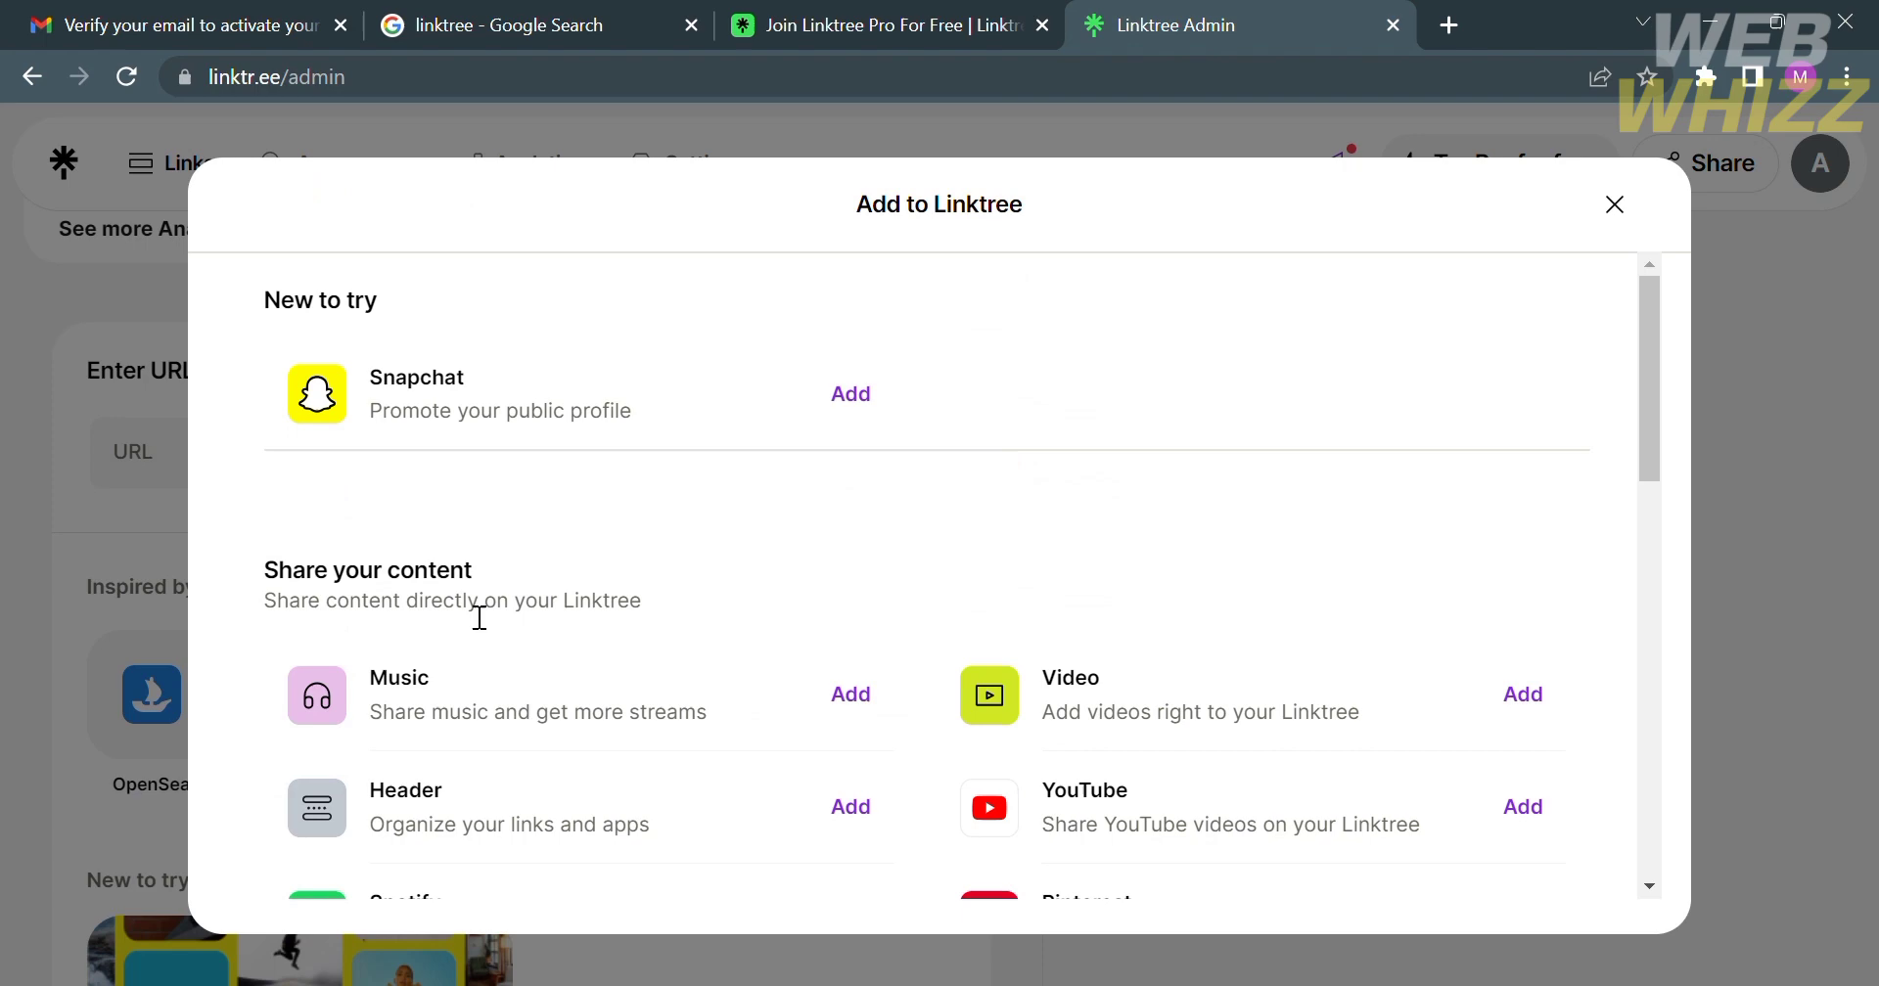
scroll(474, 587, "down", 3)
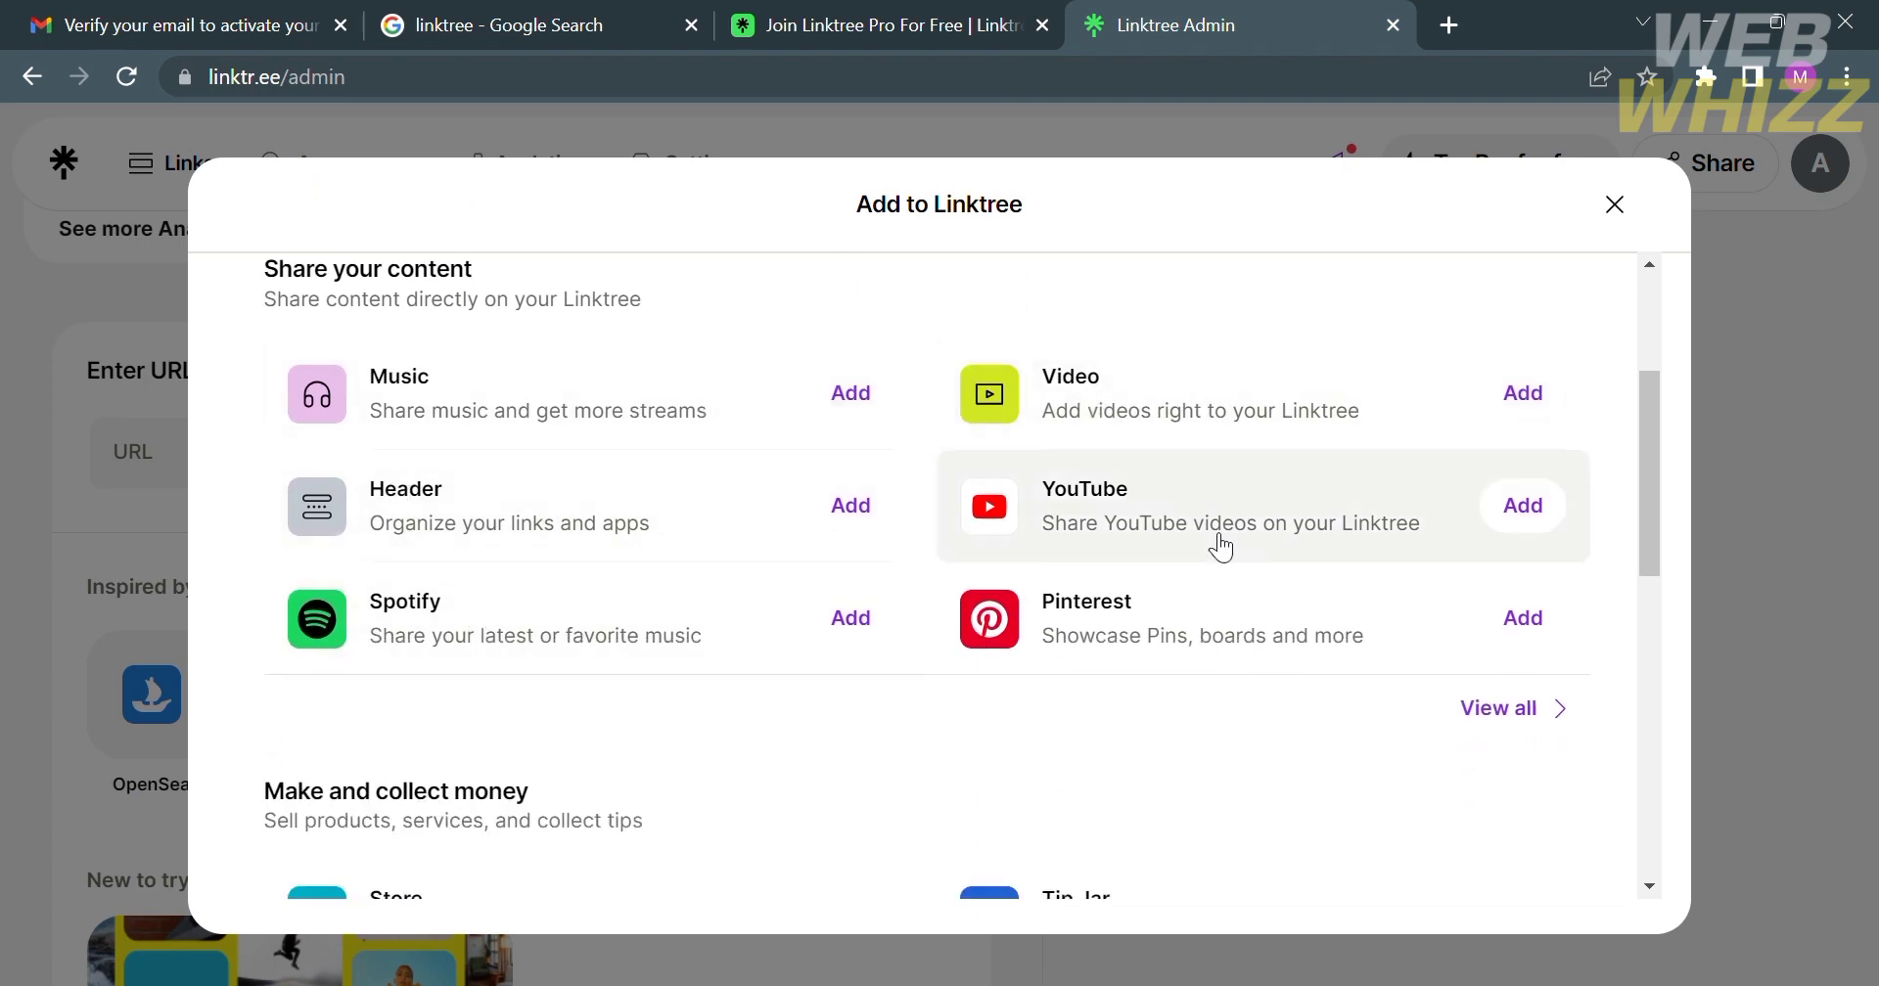
scroll(407, 512, "down", 1)
scroll(410, 518, "down", 4)
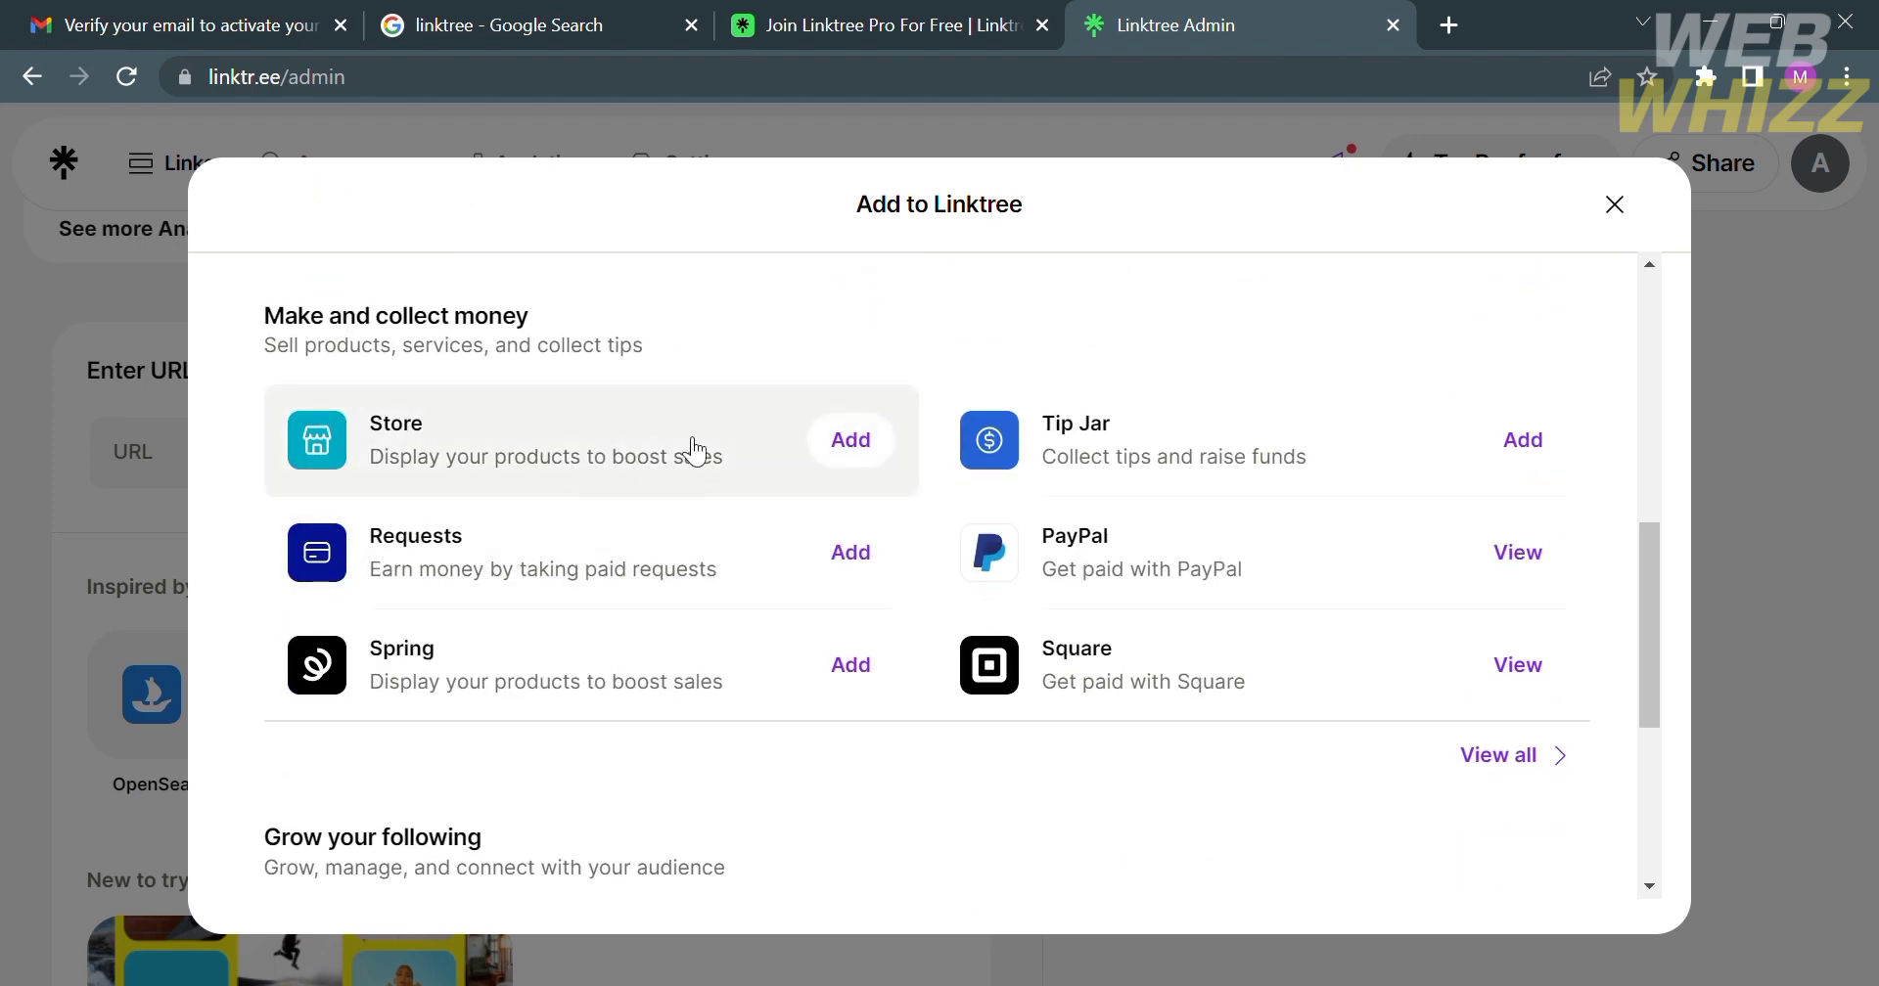
scroll(561, 634, "down", 5)
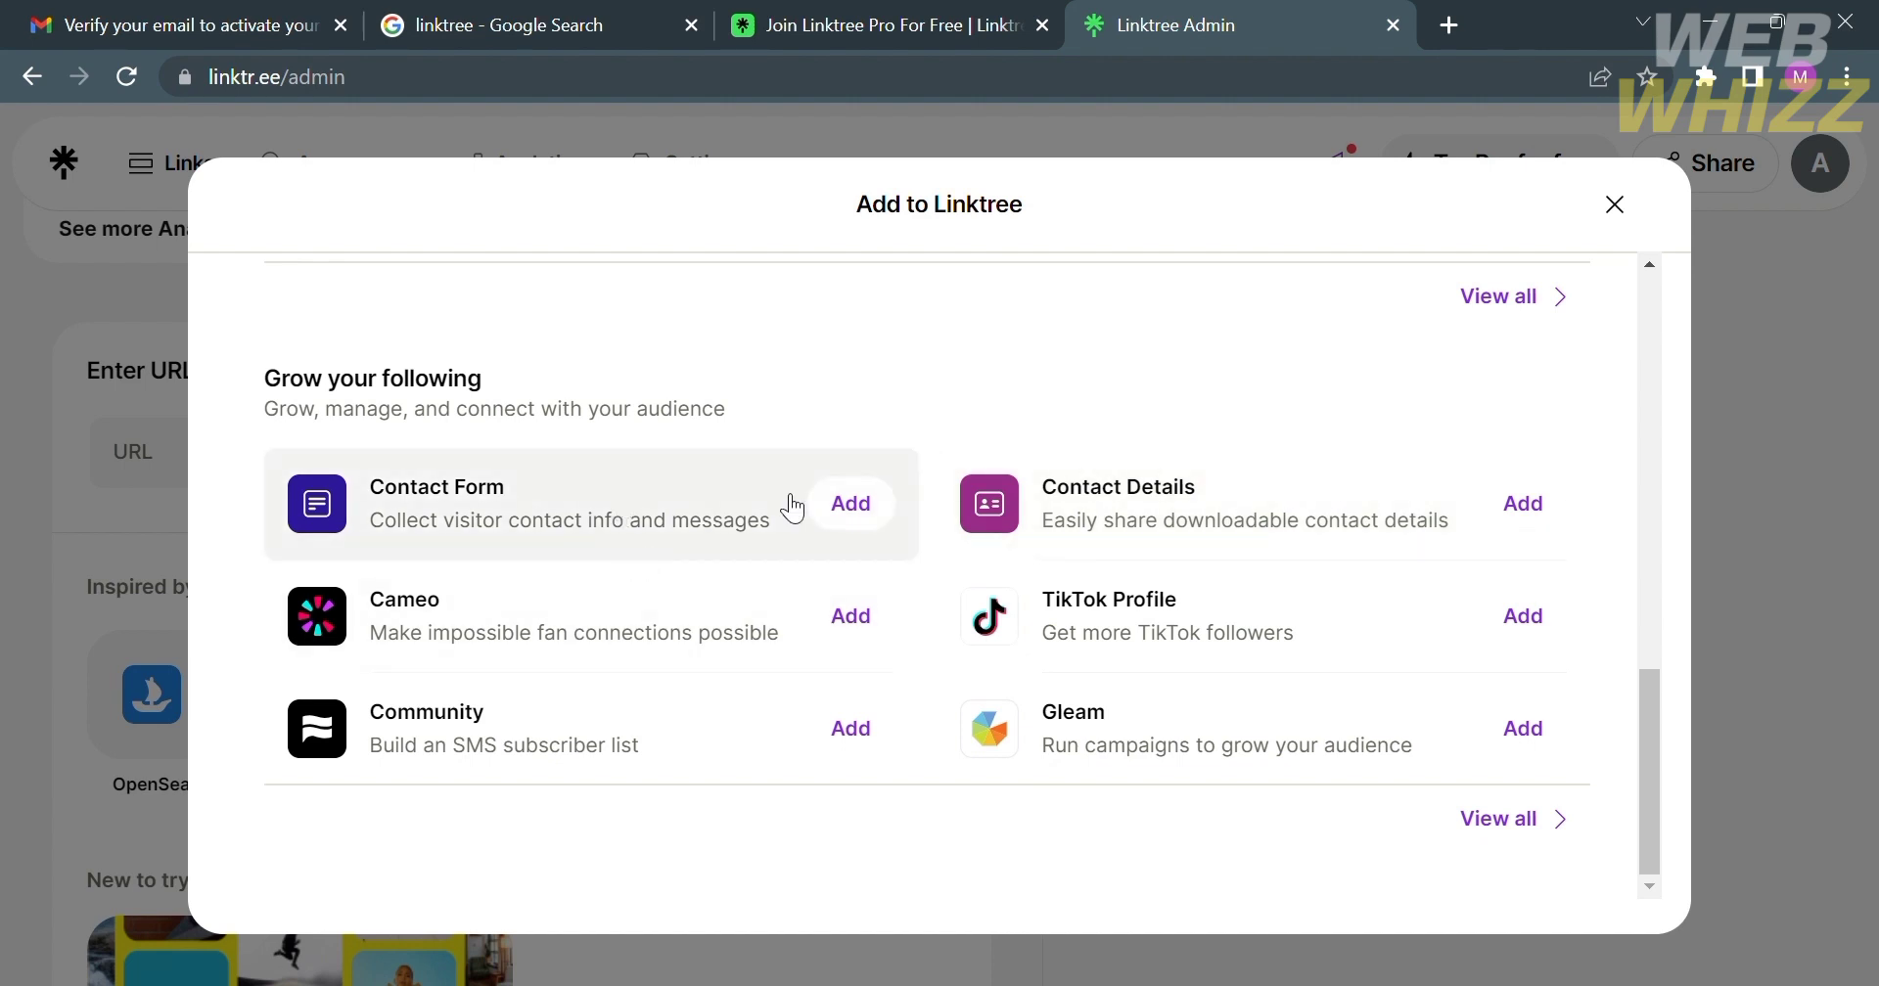
left_click(871, 509)
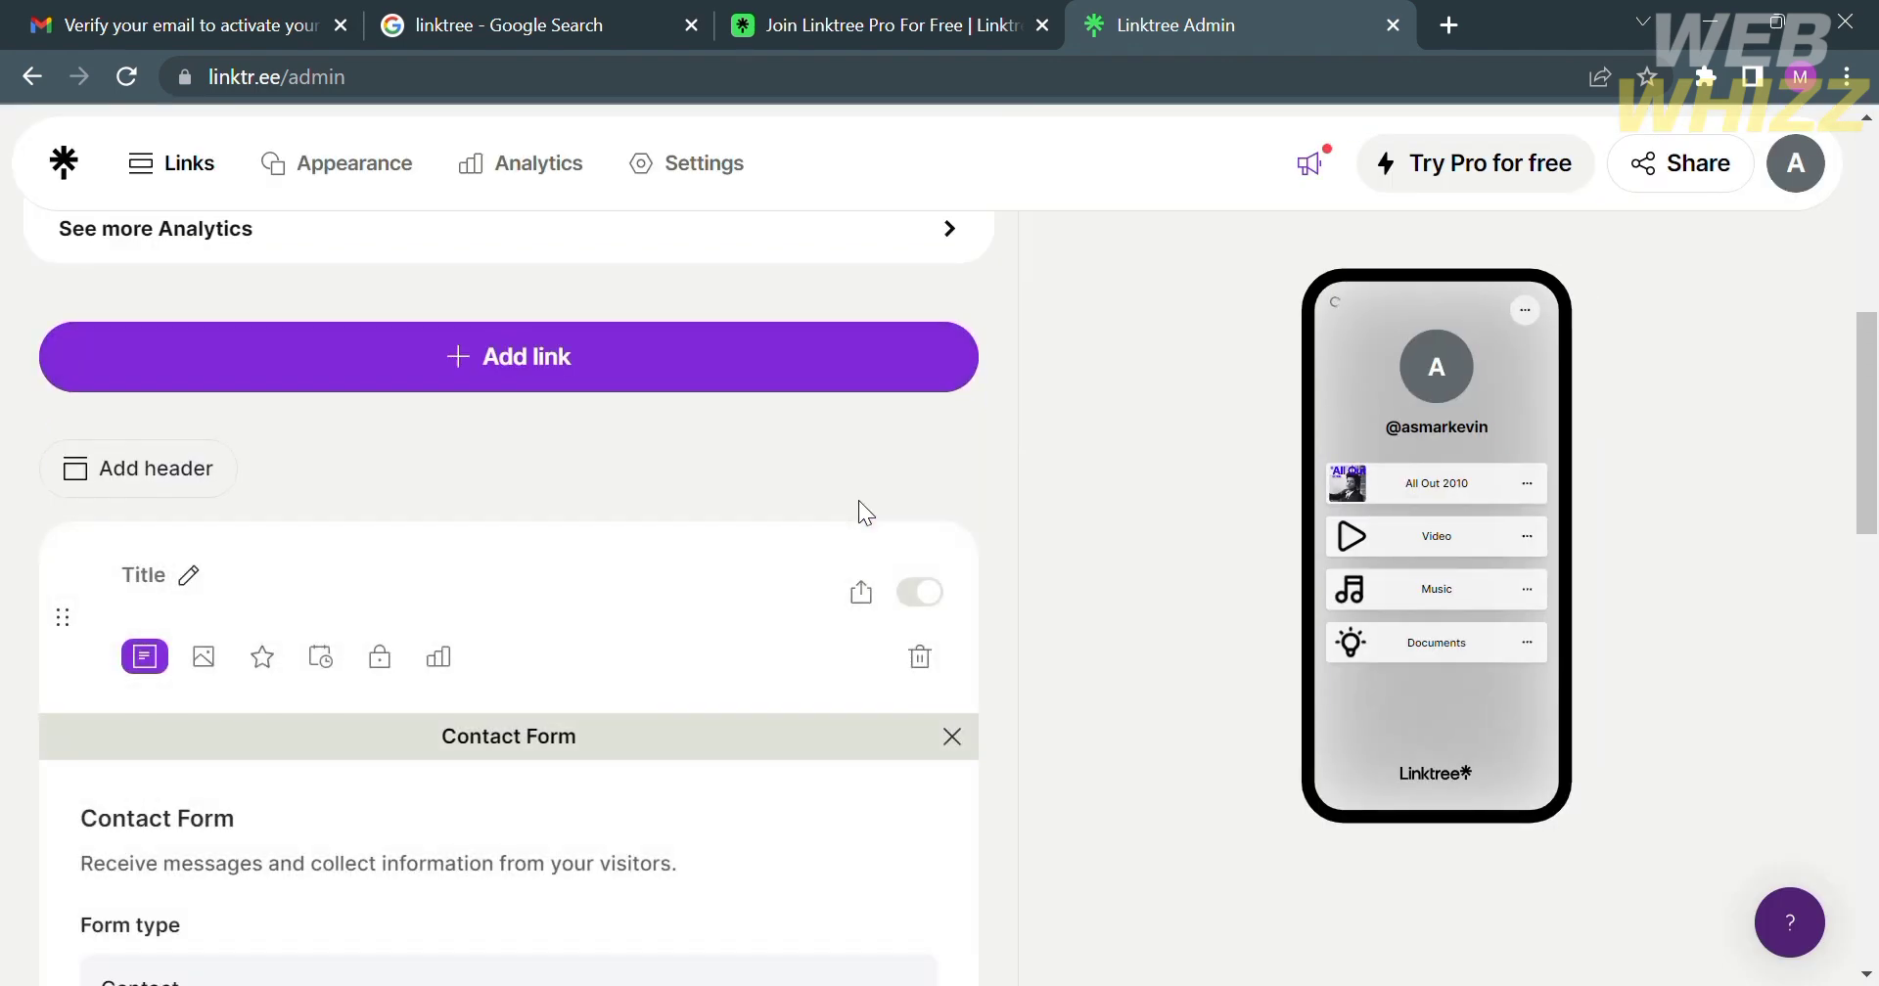
Title the new contact form link 'Questions?', replacing the mistyped final character.
scroll(859, 501, "down", 2)
scroll(545, 729, "down", 2)
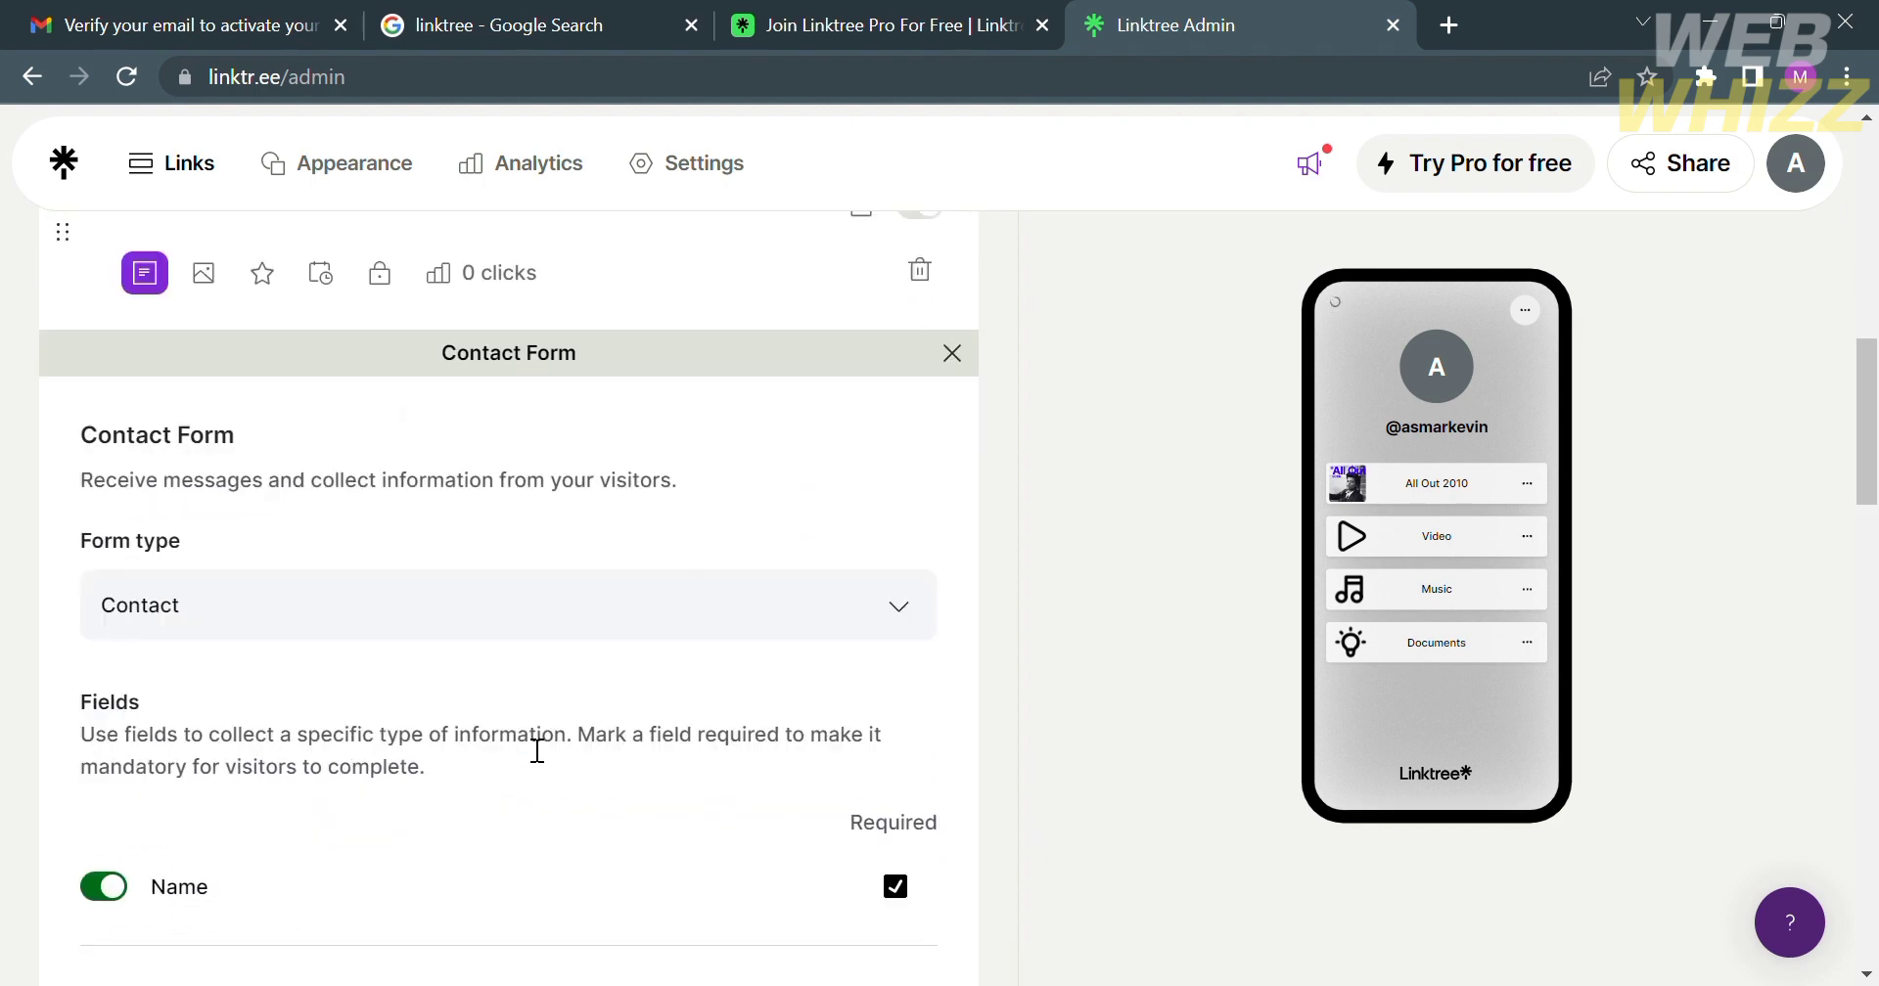
scroll(537, 746, "down", 2)
scroll(522, 737, "up", 1)
scroll(522, 737, "up", 3)
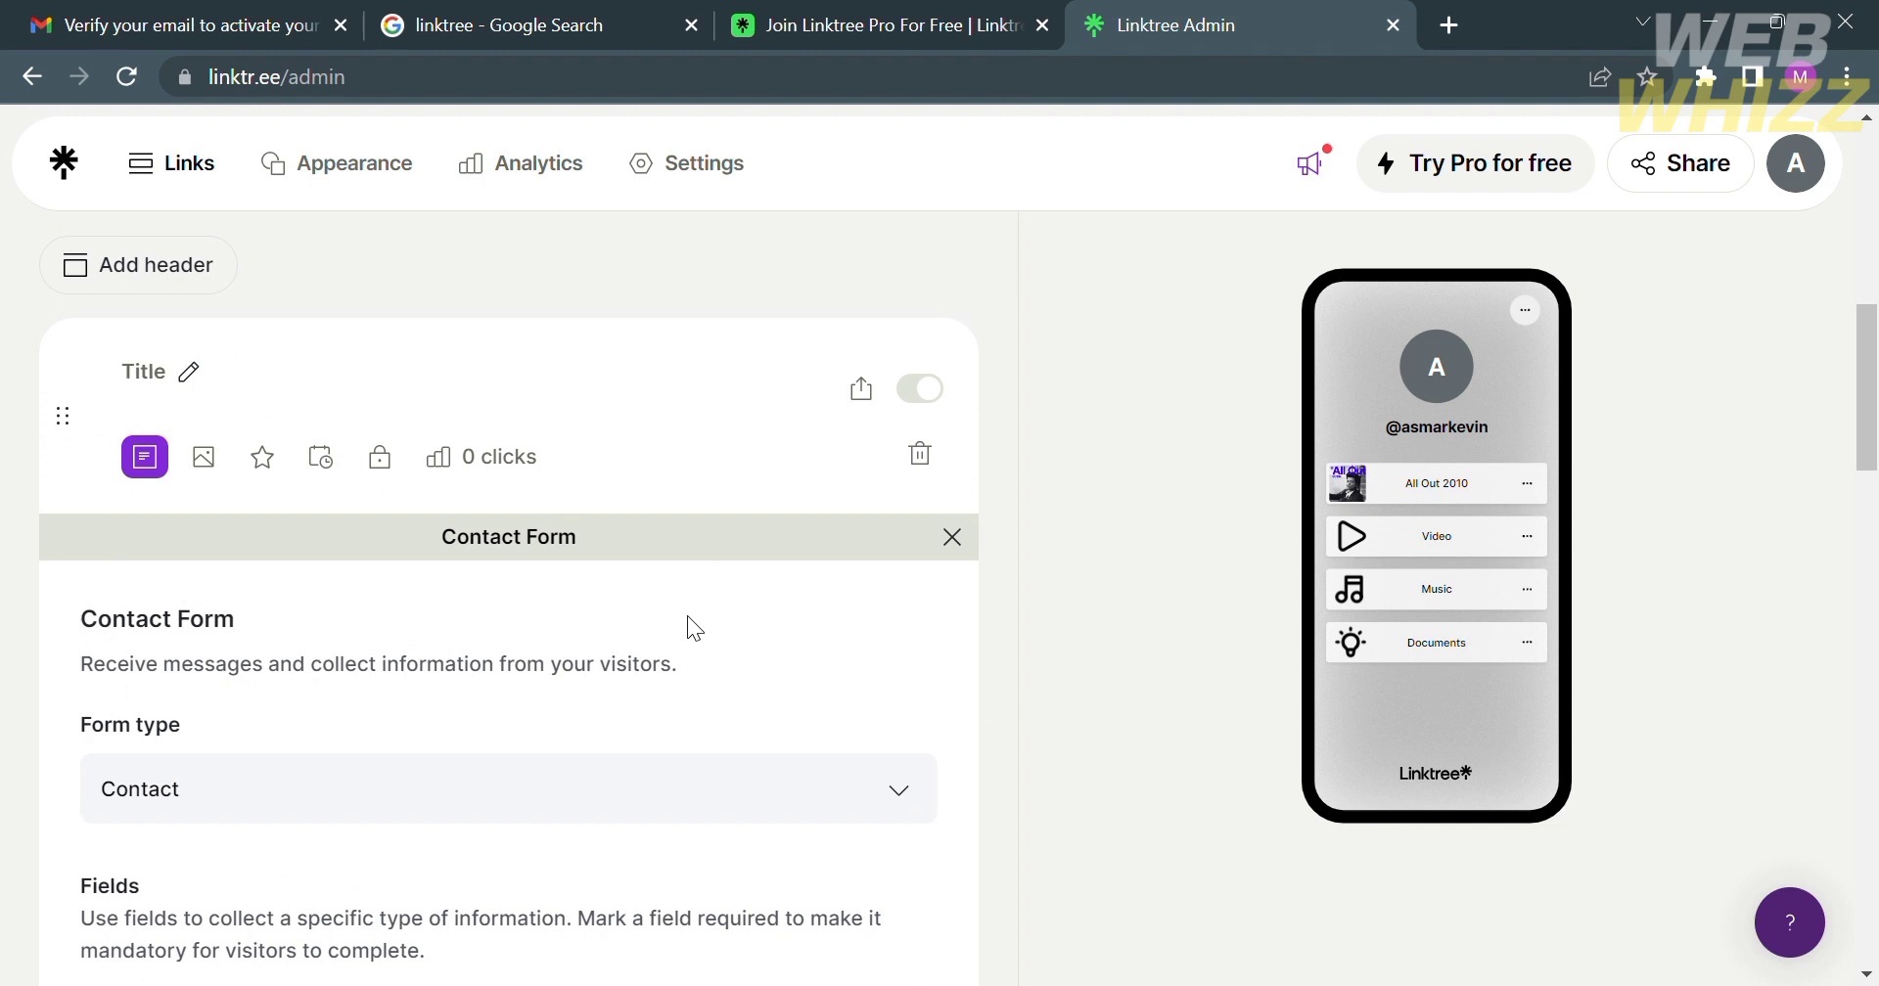
left_click(193, 376)
scroll(806, 590, "down", 2)
scroll(806, 590, "up", 3)
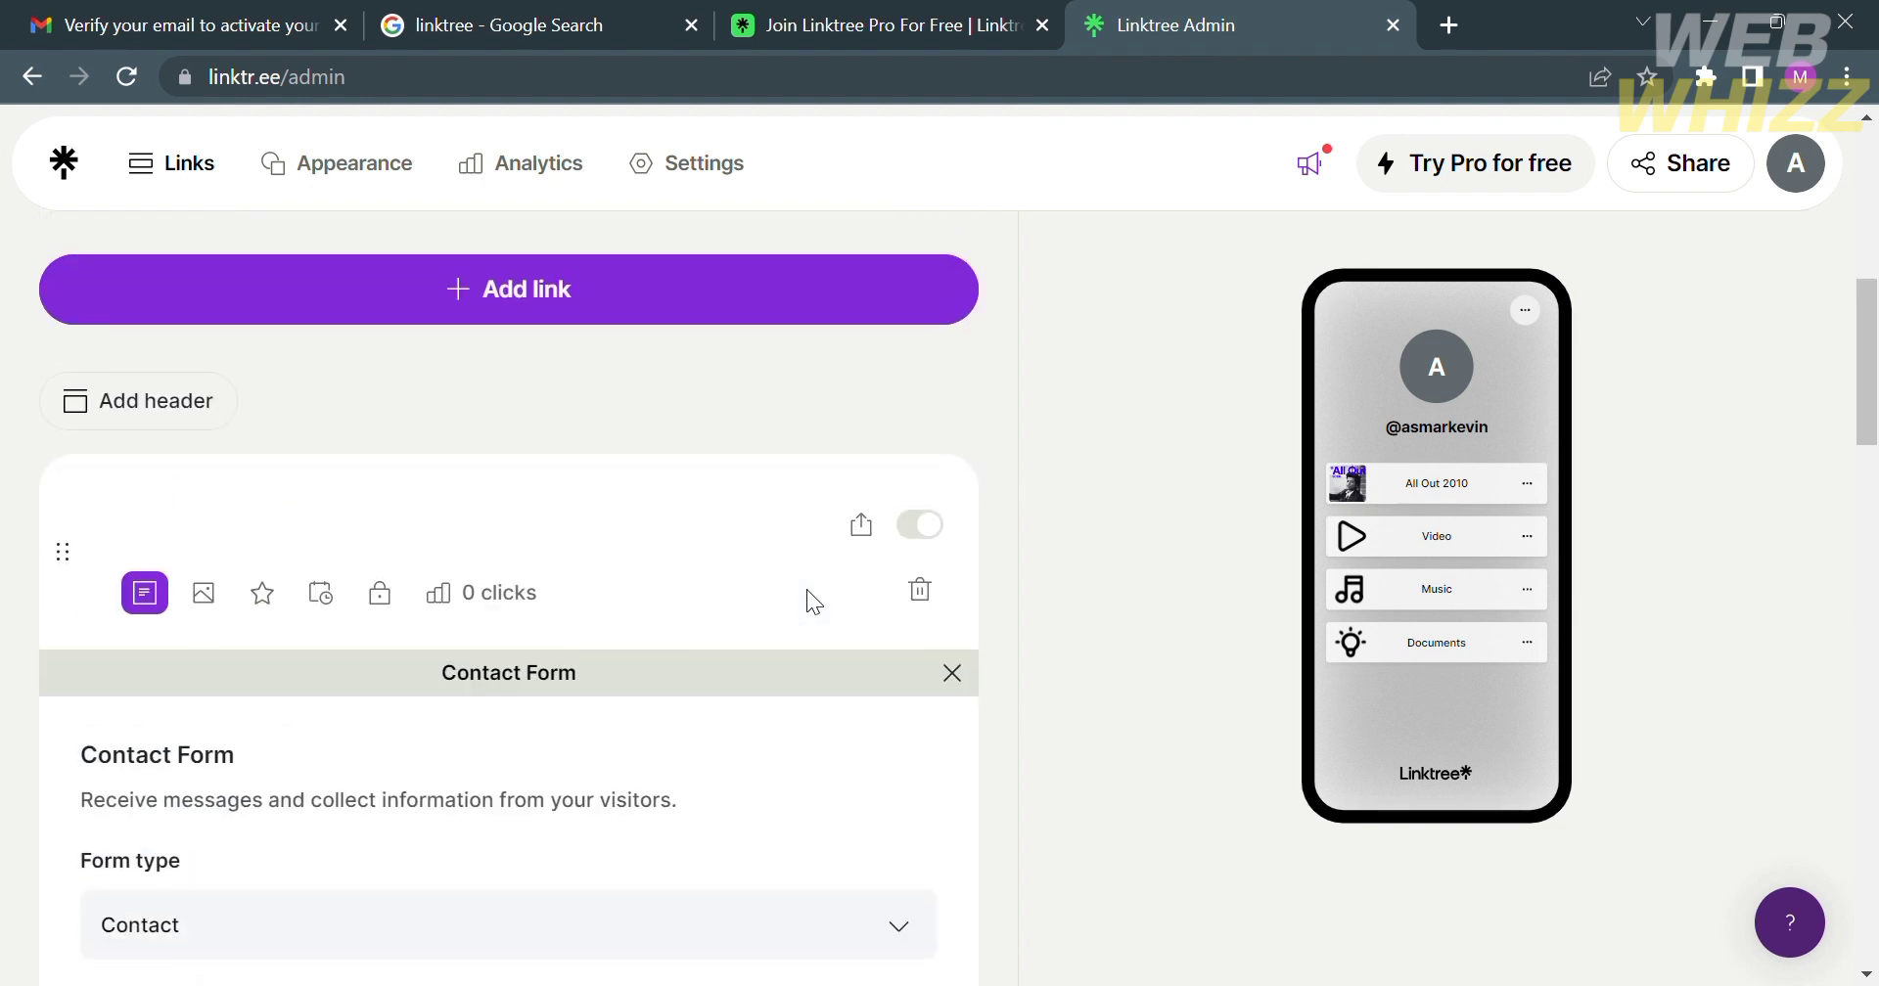
type("Ques")
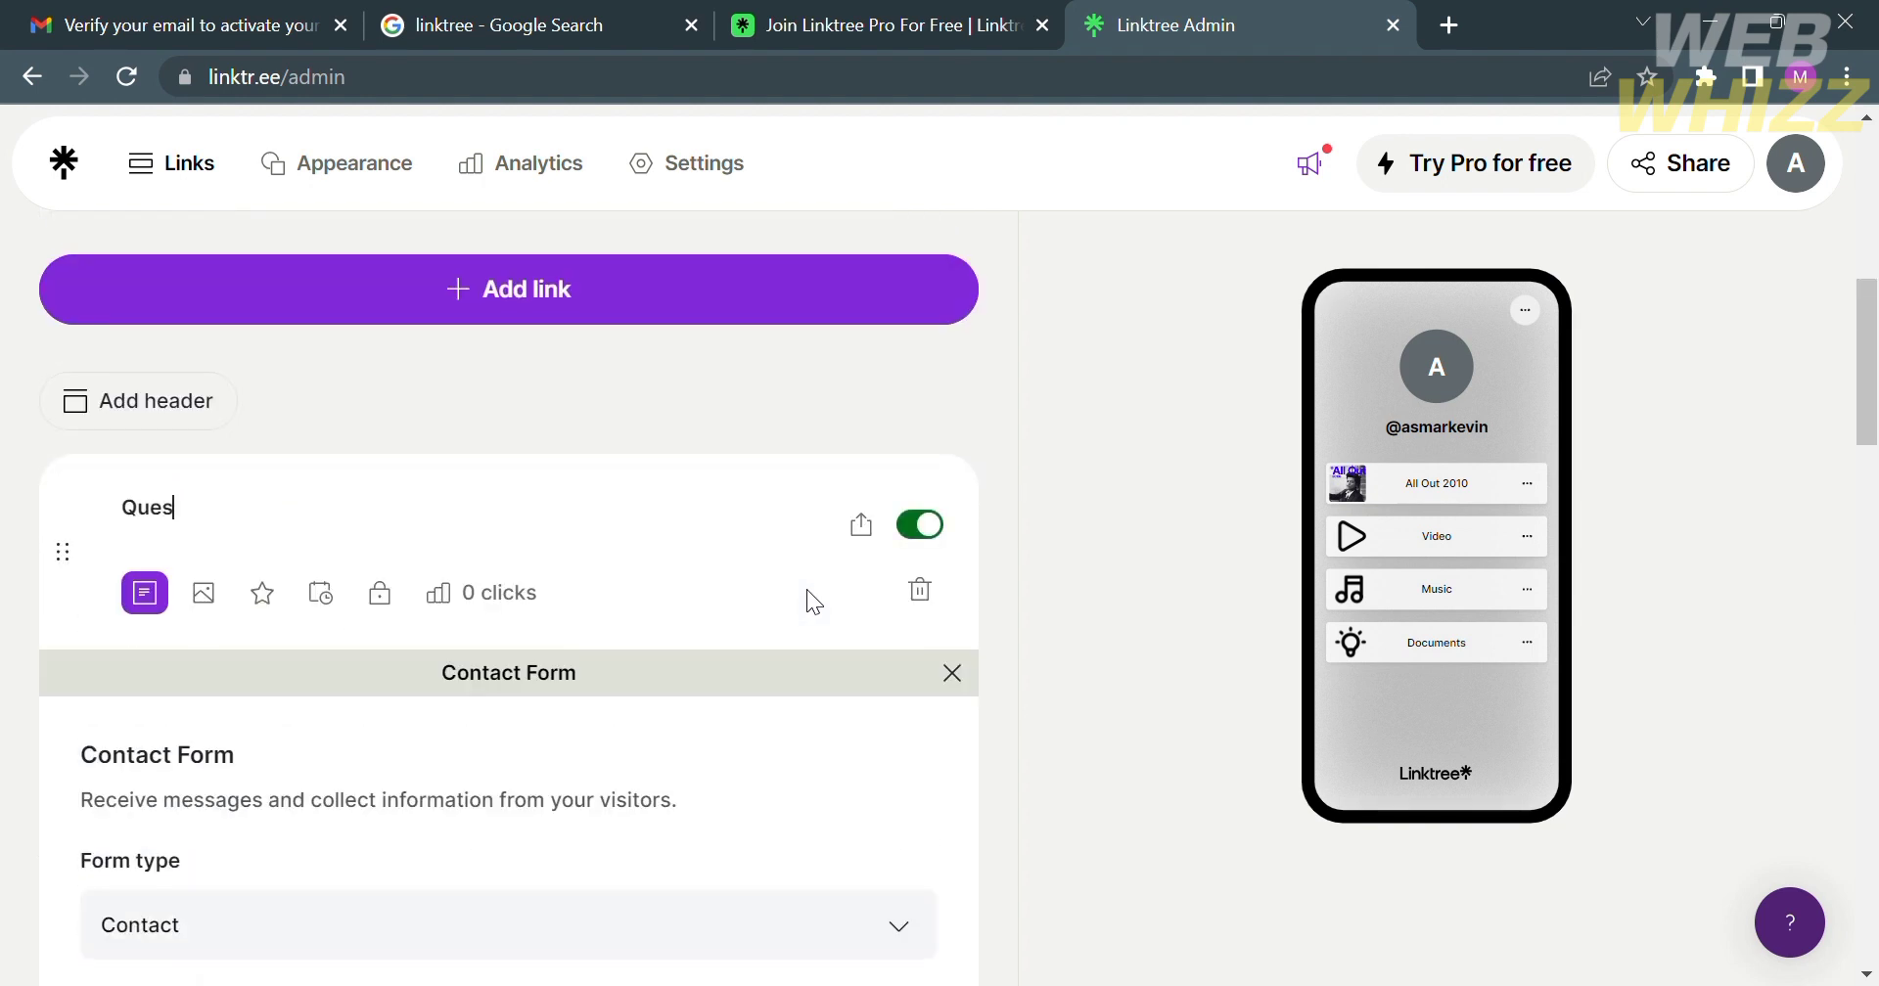
type("tion")
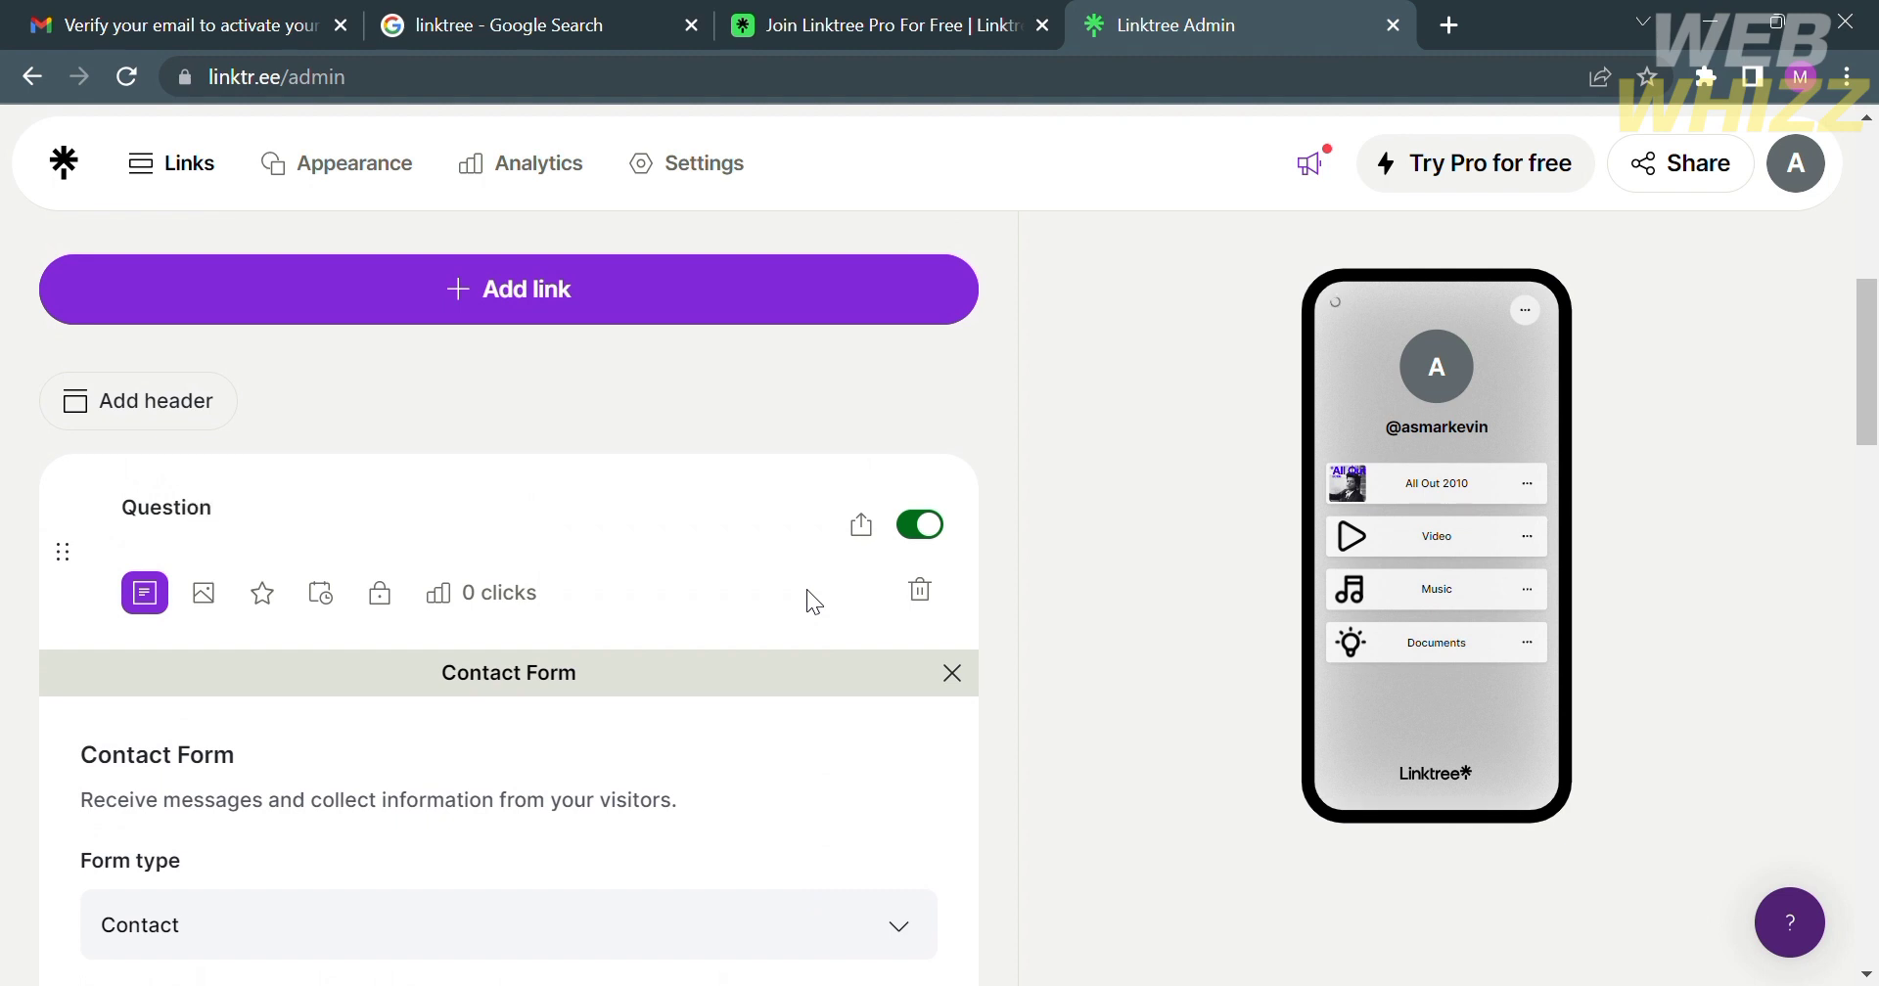
type("s")
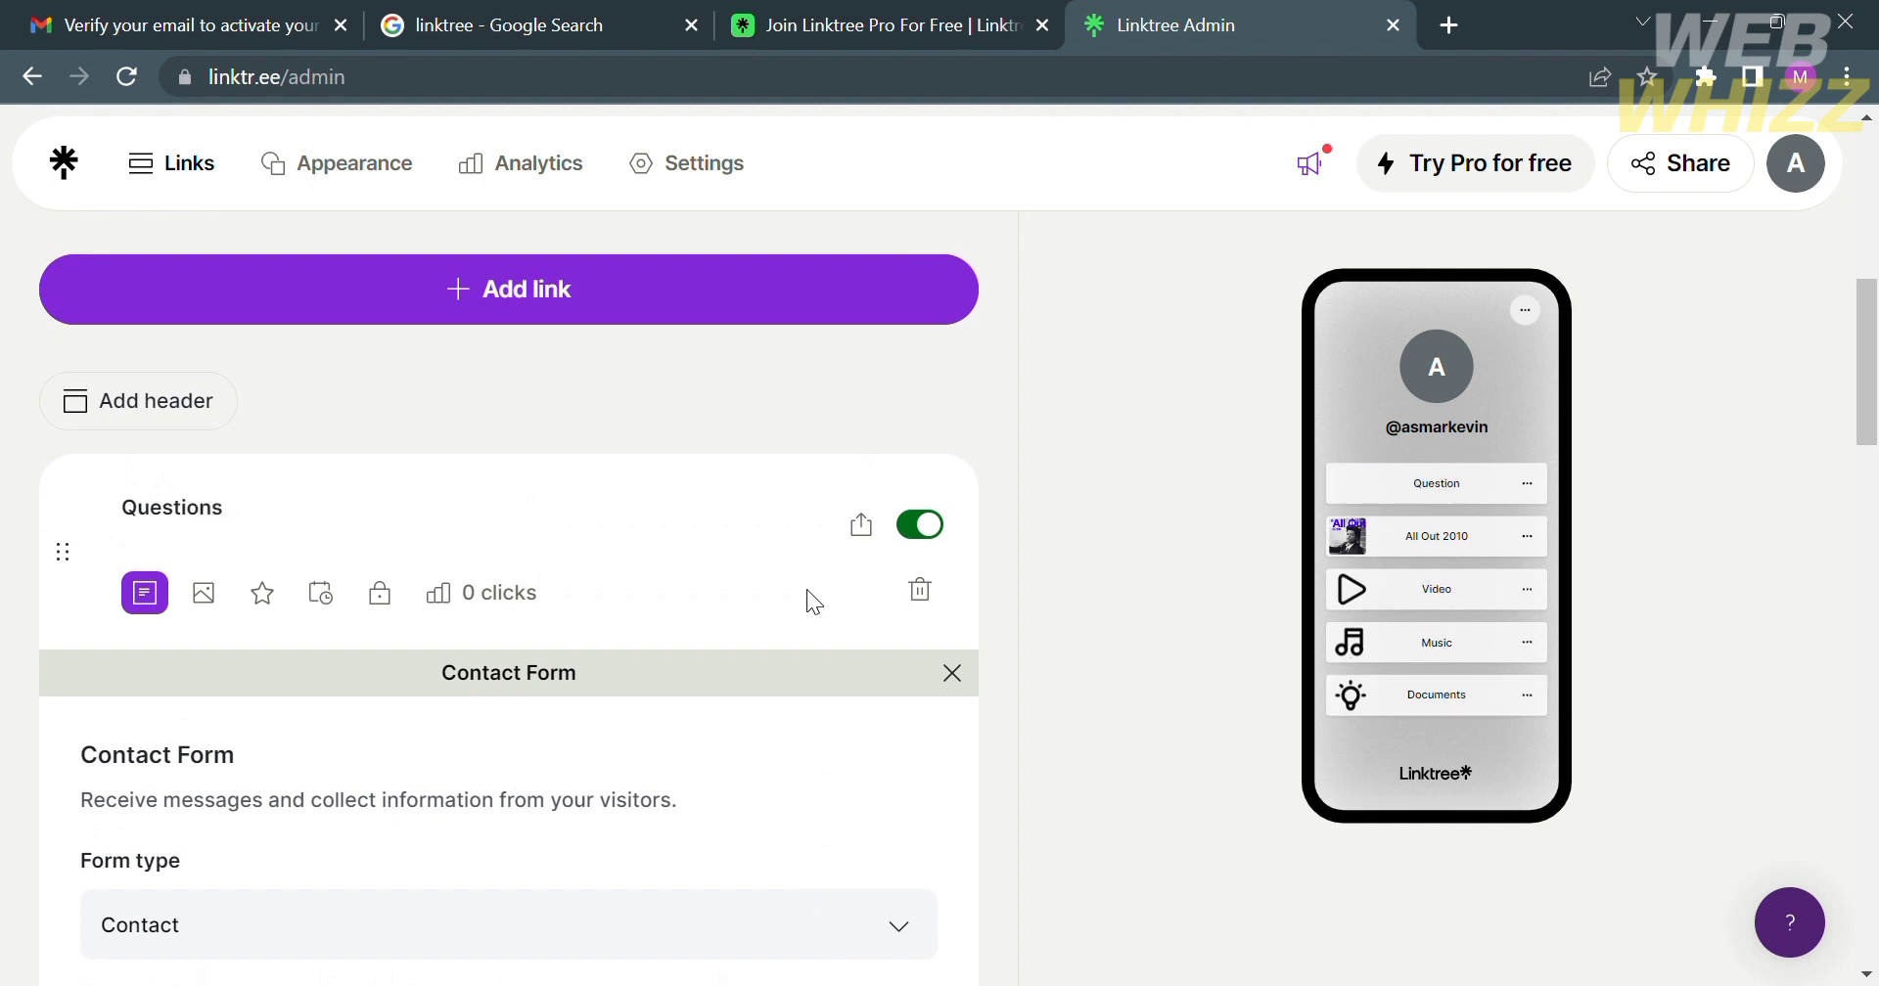
type("/?")
key("BackSpace")
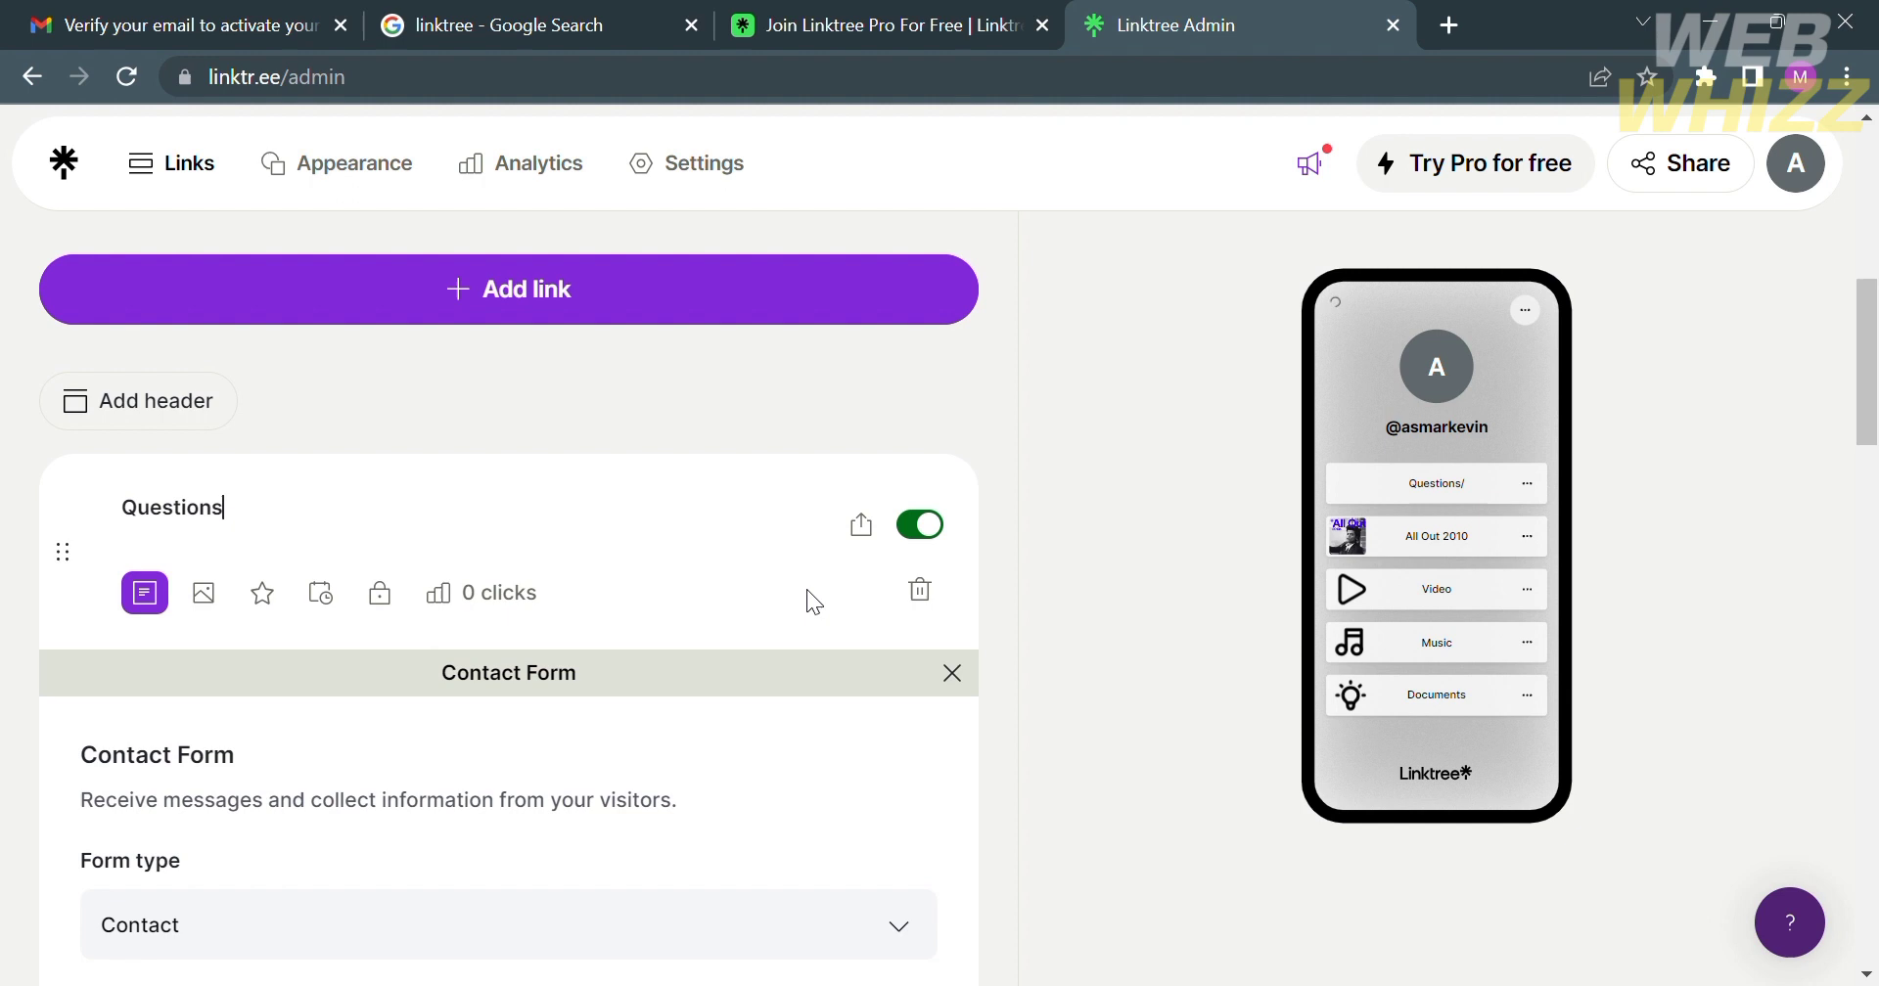
type("?")
scroll(807, 589, "down", 1)
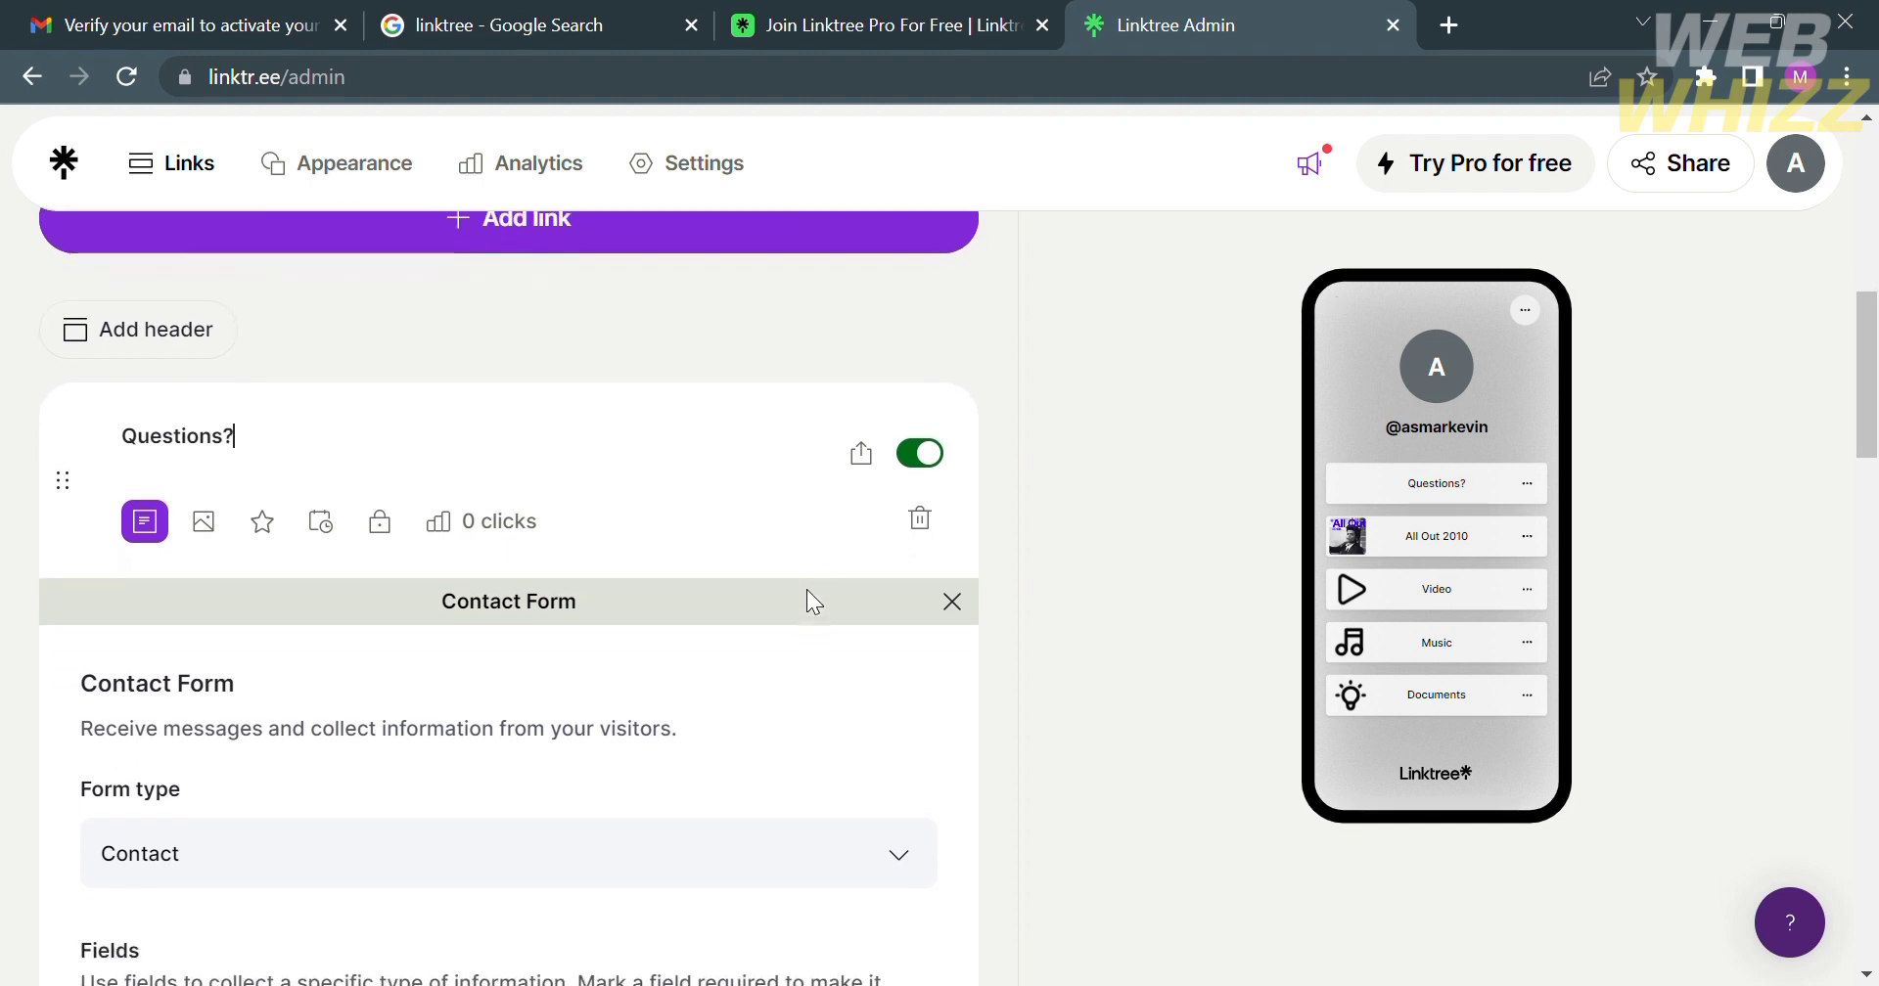
scroll(292, 712, "down", 1)
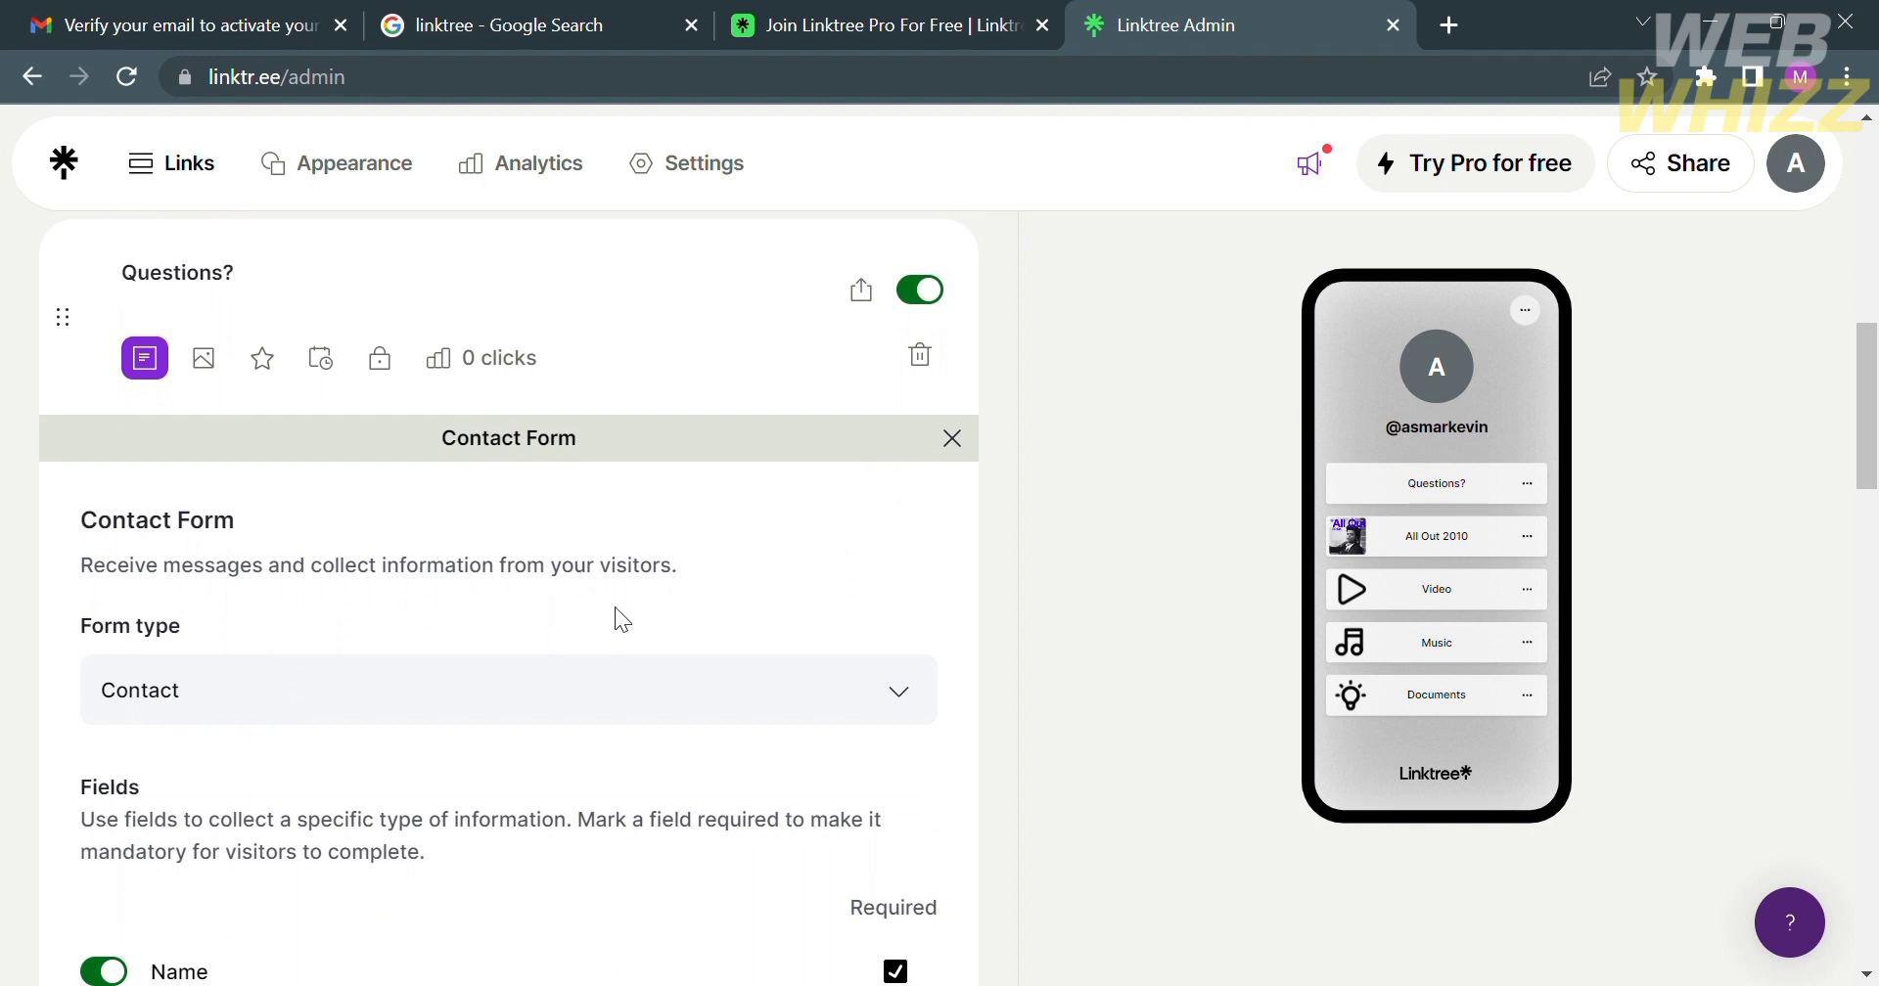
Switch off the contact form's Mobile field, keeping Name, Email address and Message required.
scroll(622, 620, "down", 2)
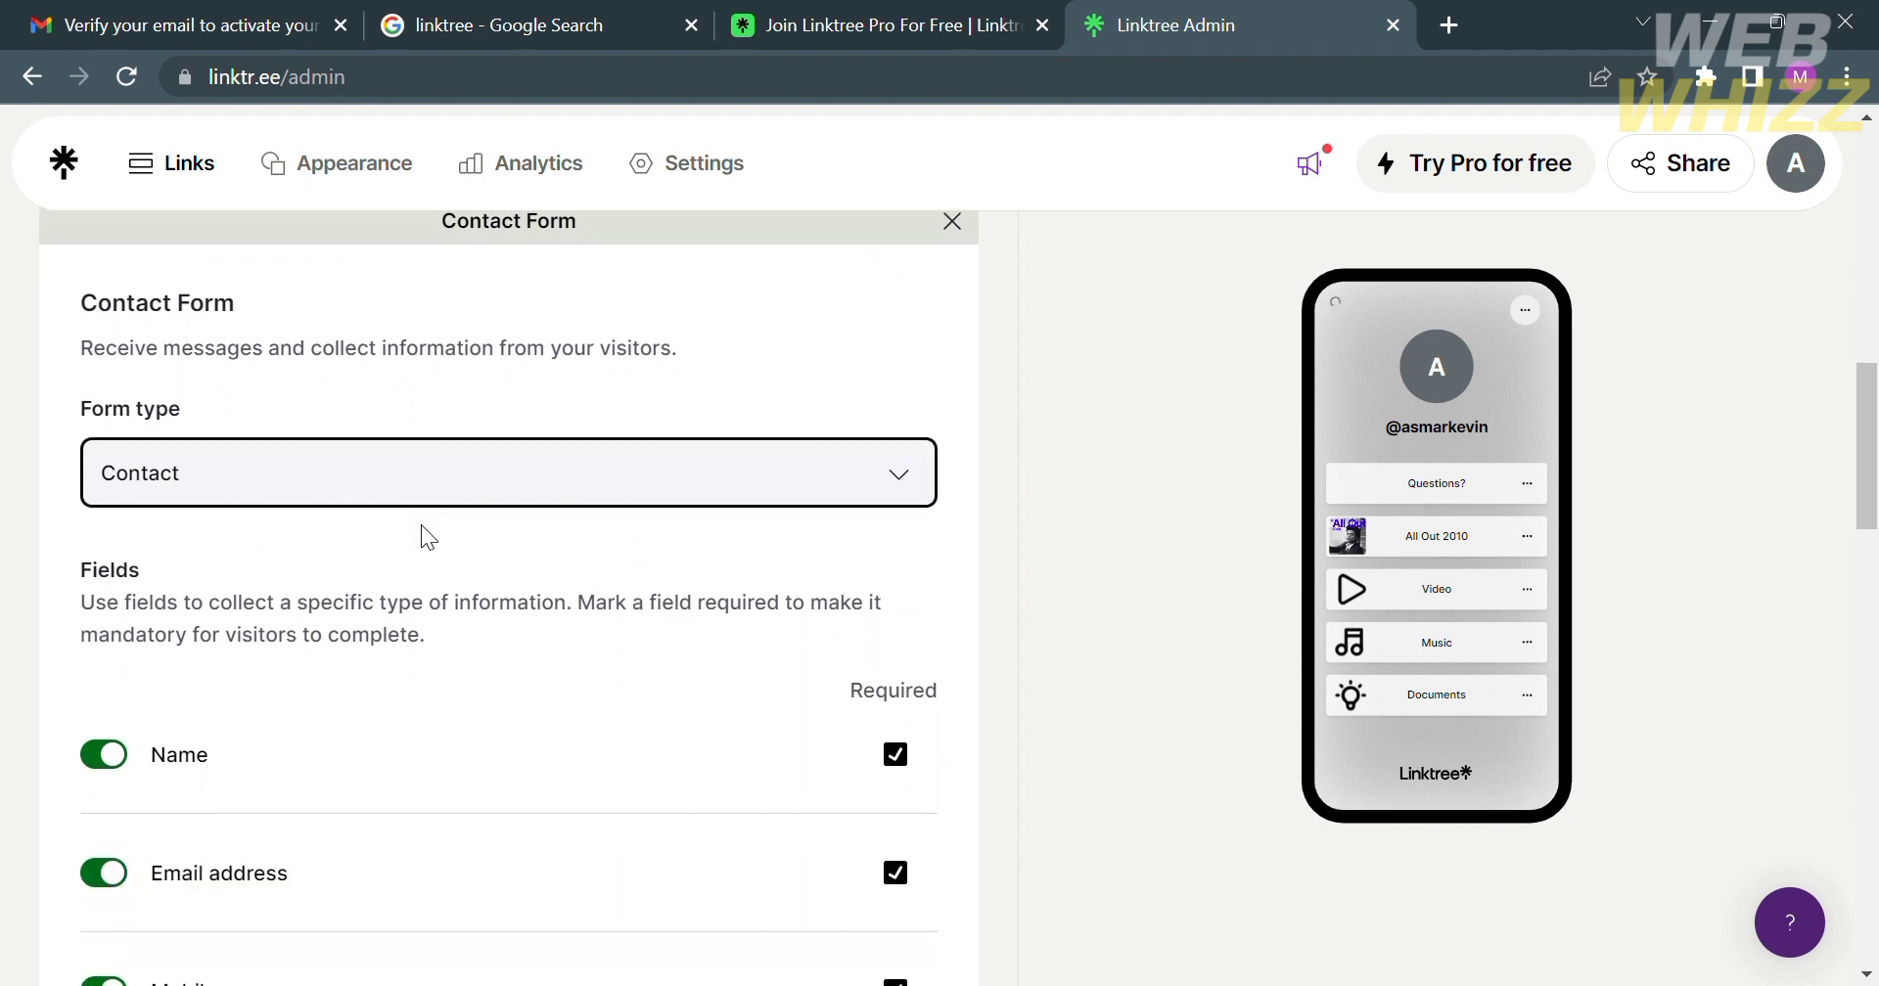
scroll(423, 527, "down", 1)
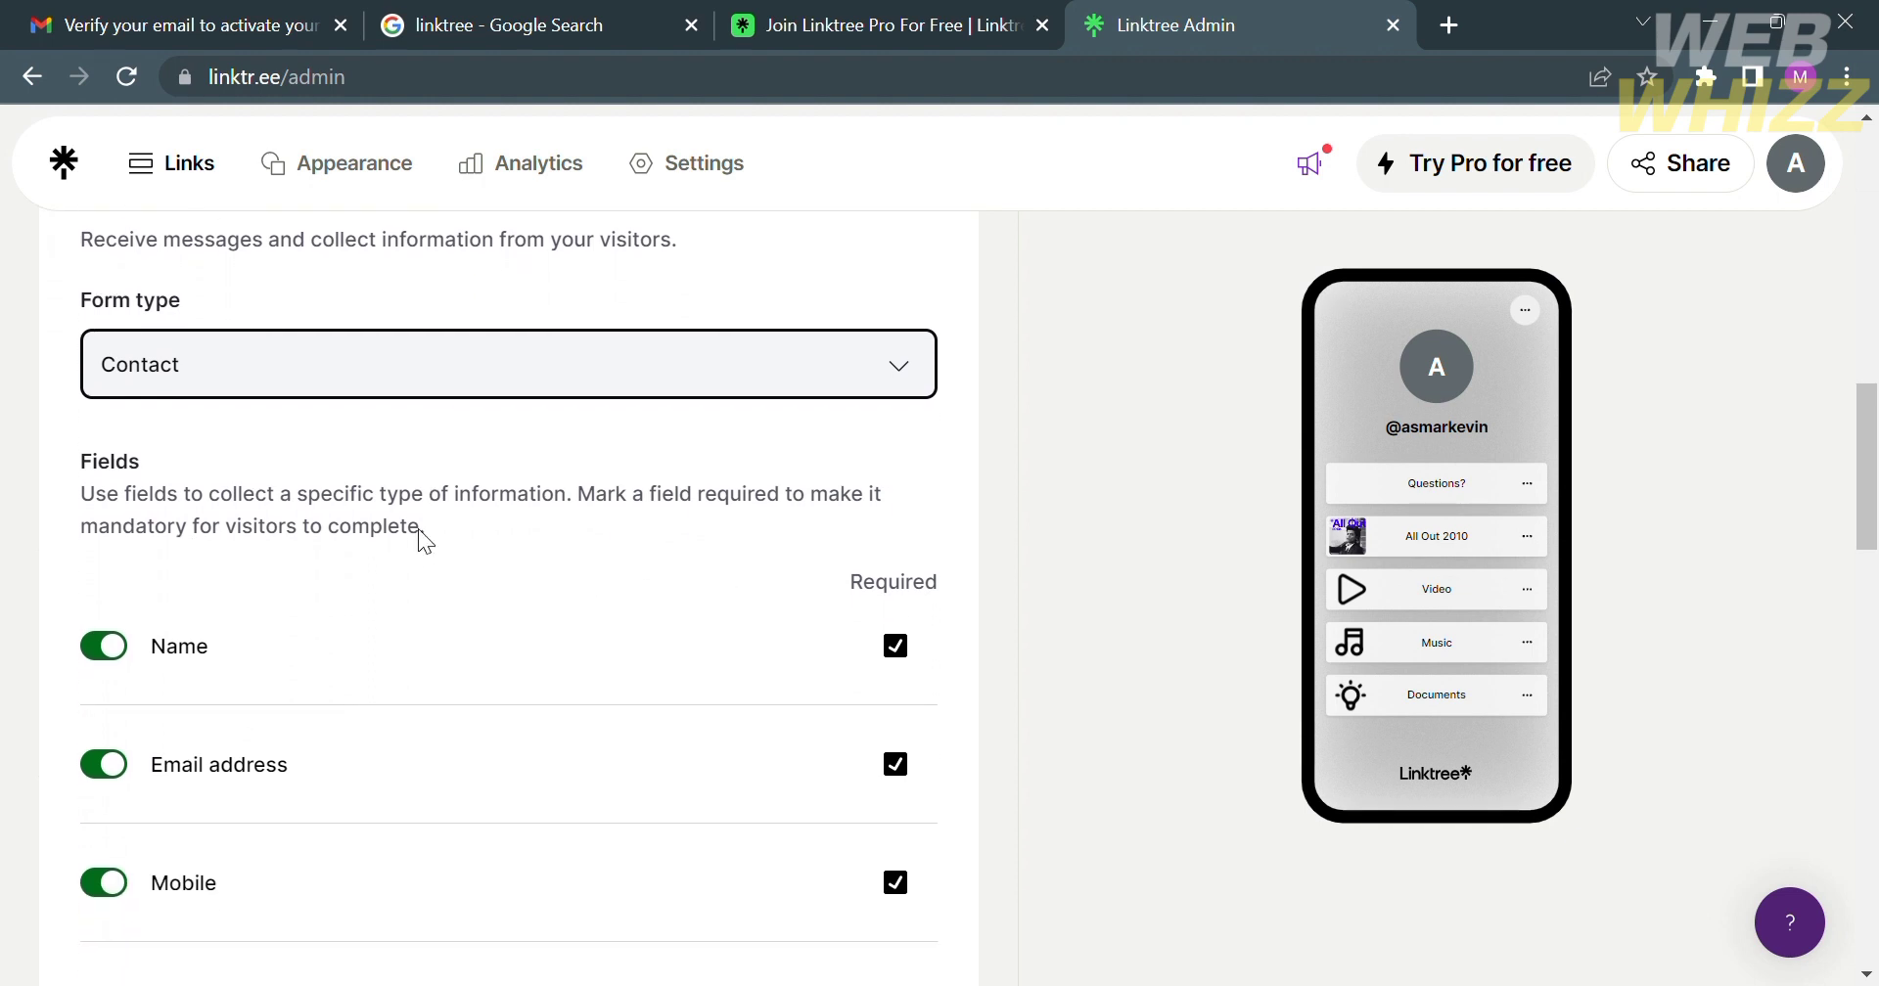
scroll(362, 587, "down", 2)
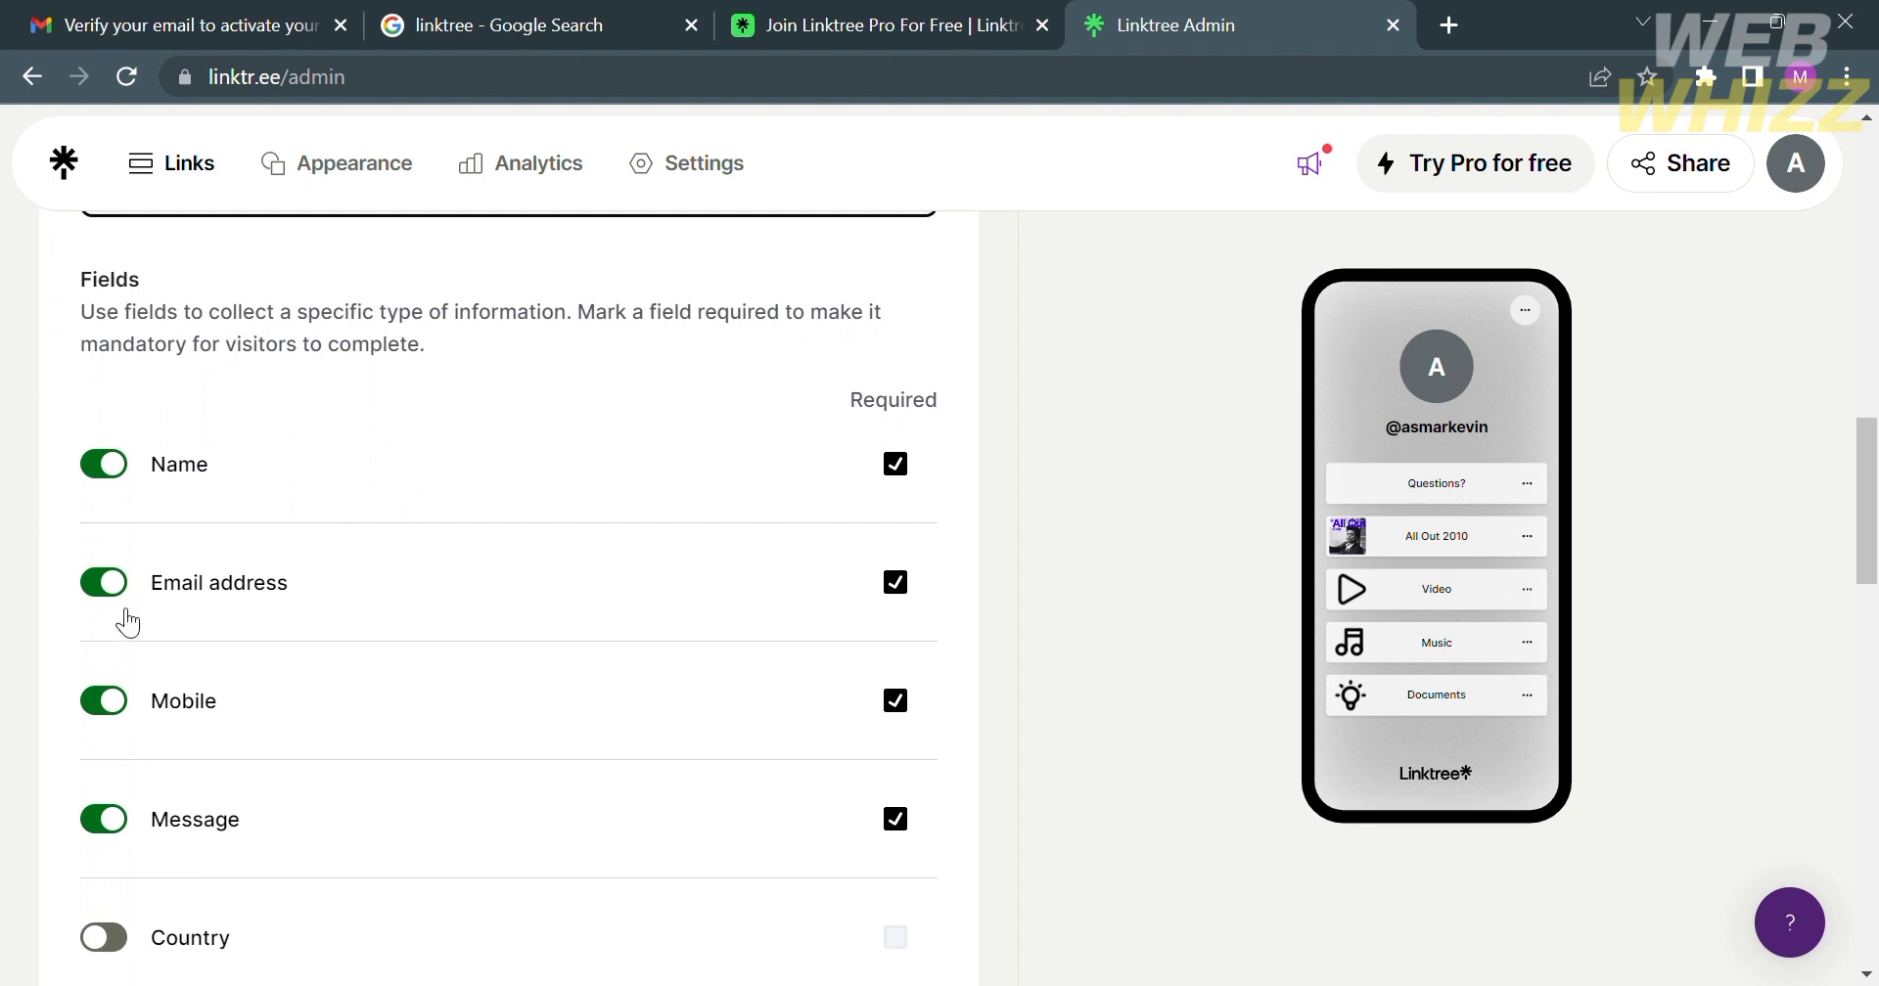
left_click(120, 705)
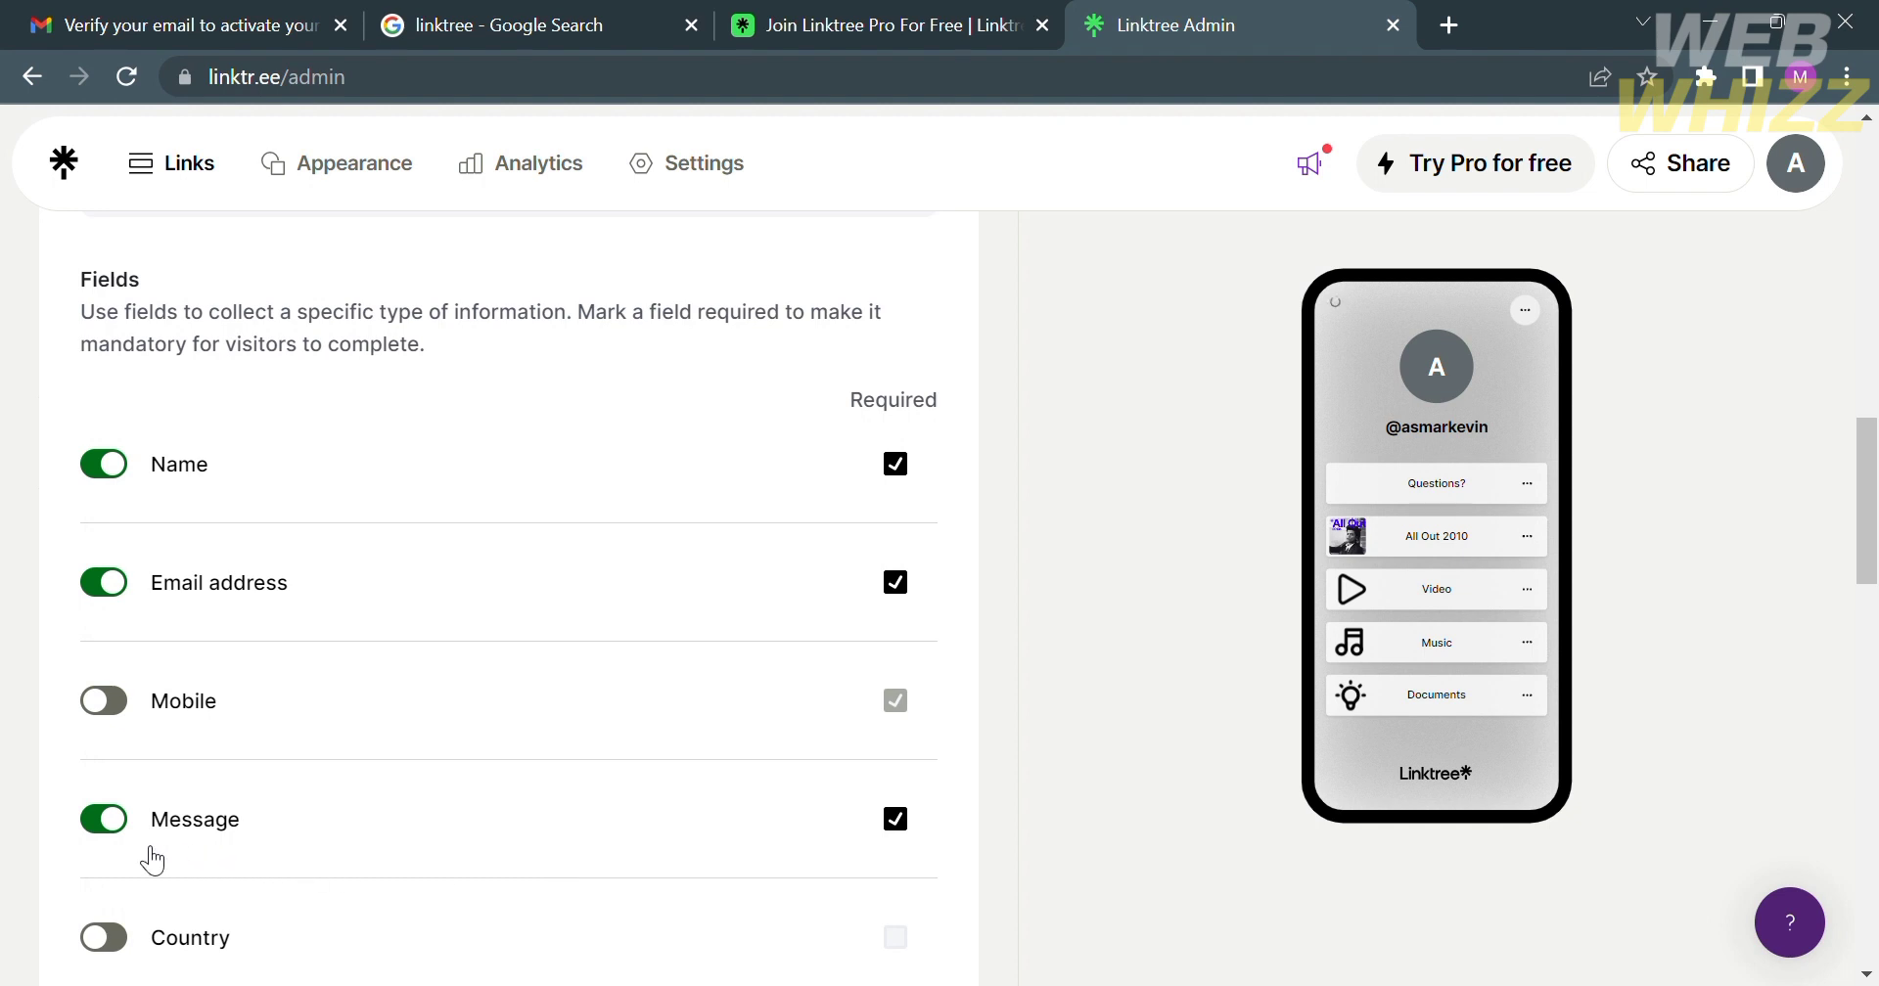
scroll(128, 818, "down", 1)
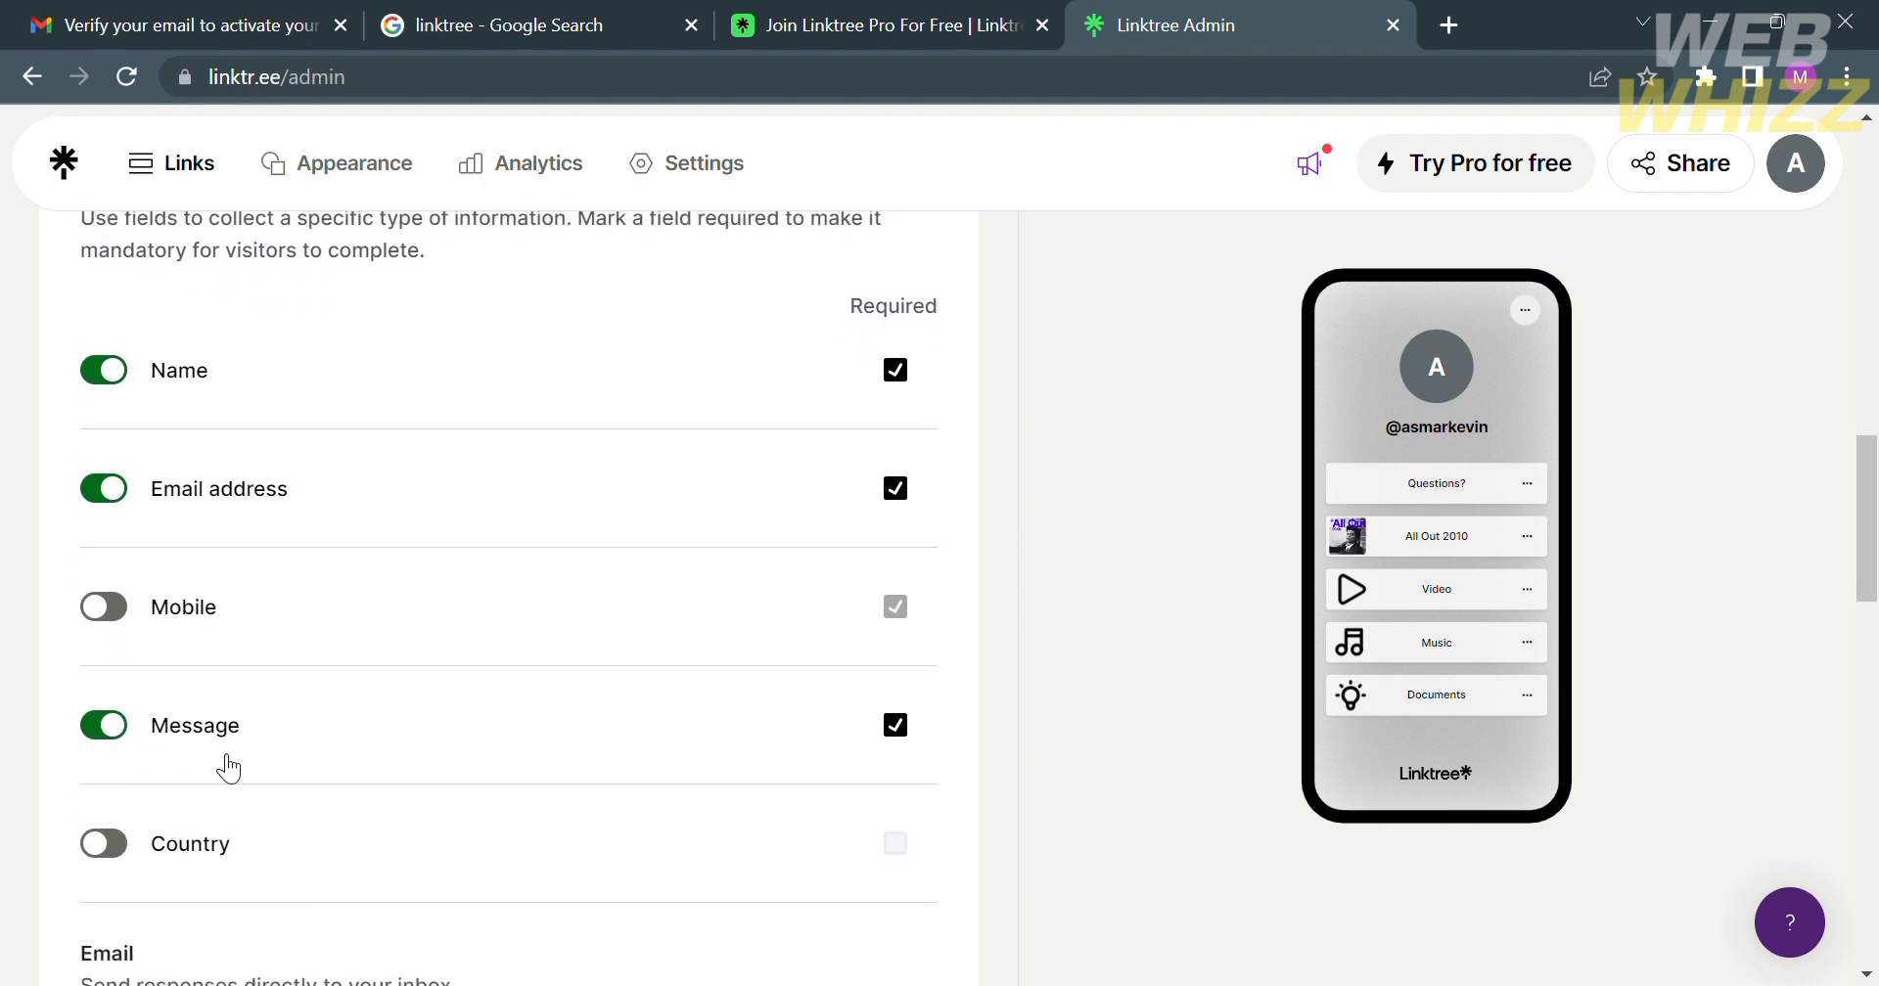
scroll(314, 779, "down", 3)
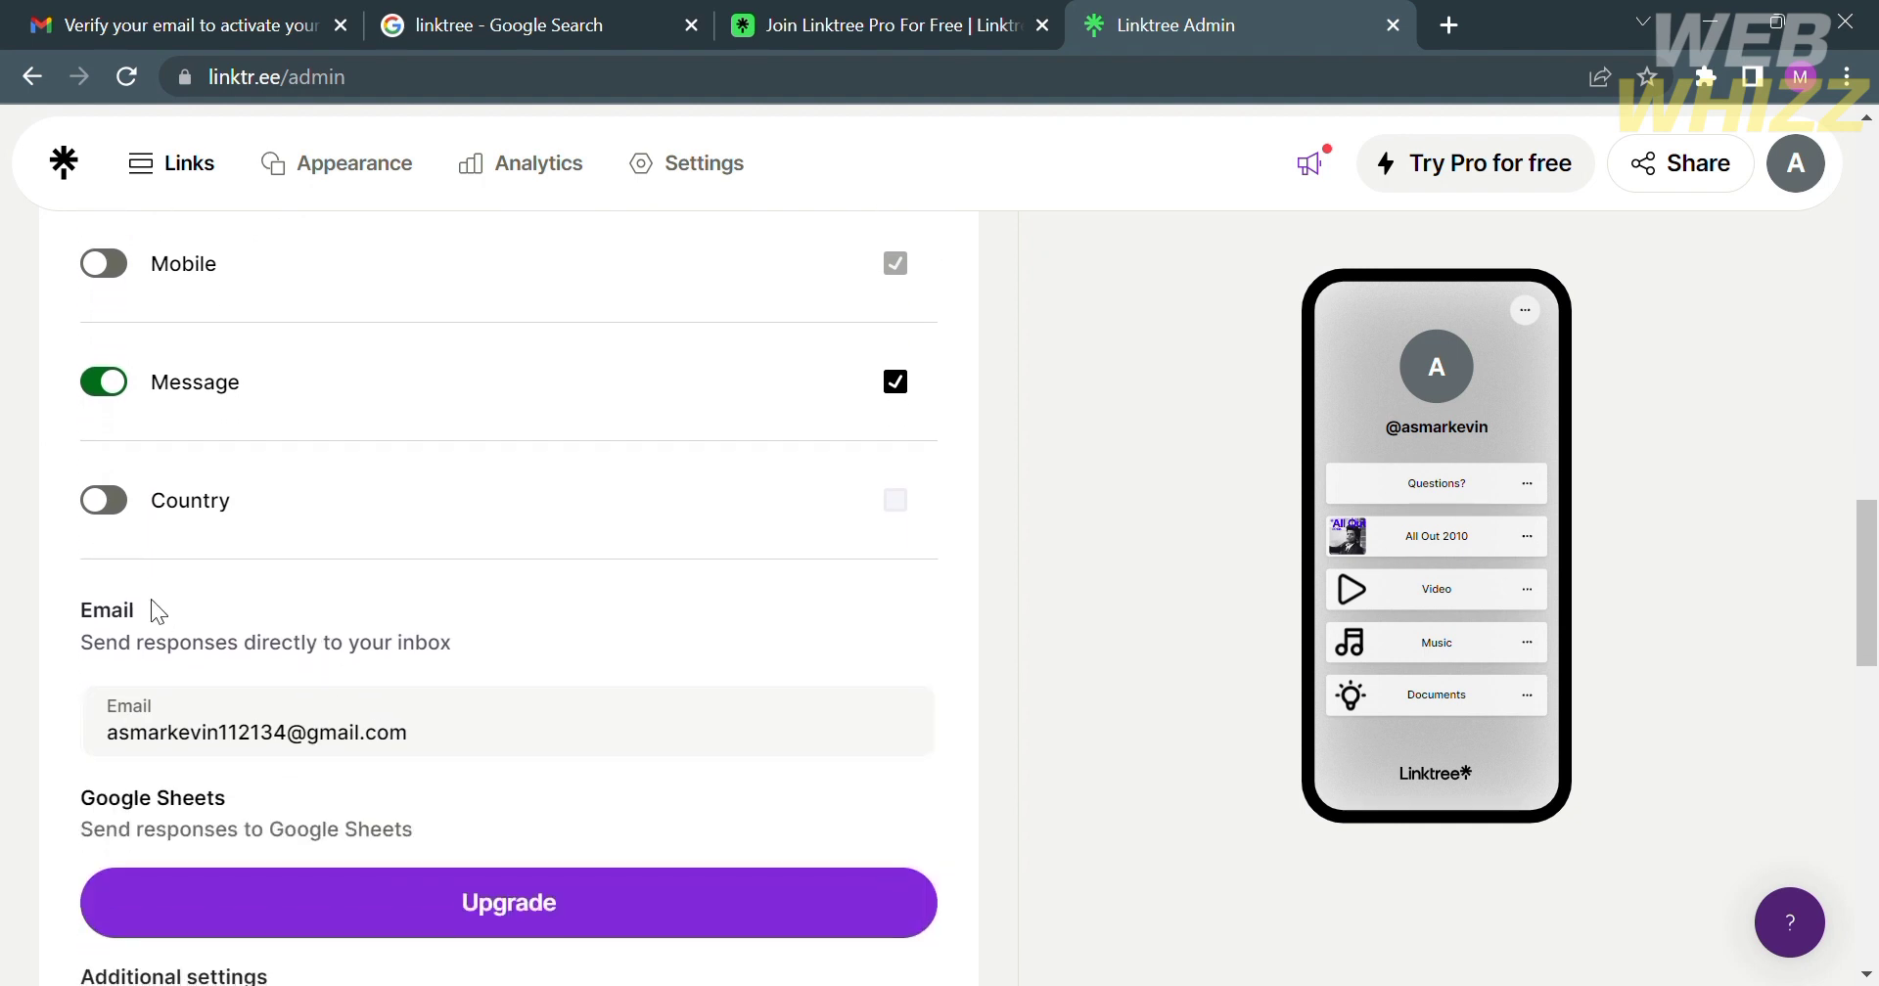
scroll(484, 759, "down", 3)
scroll(484, 760, "down", 1)
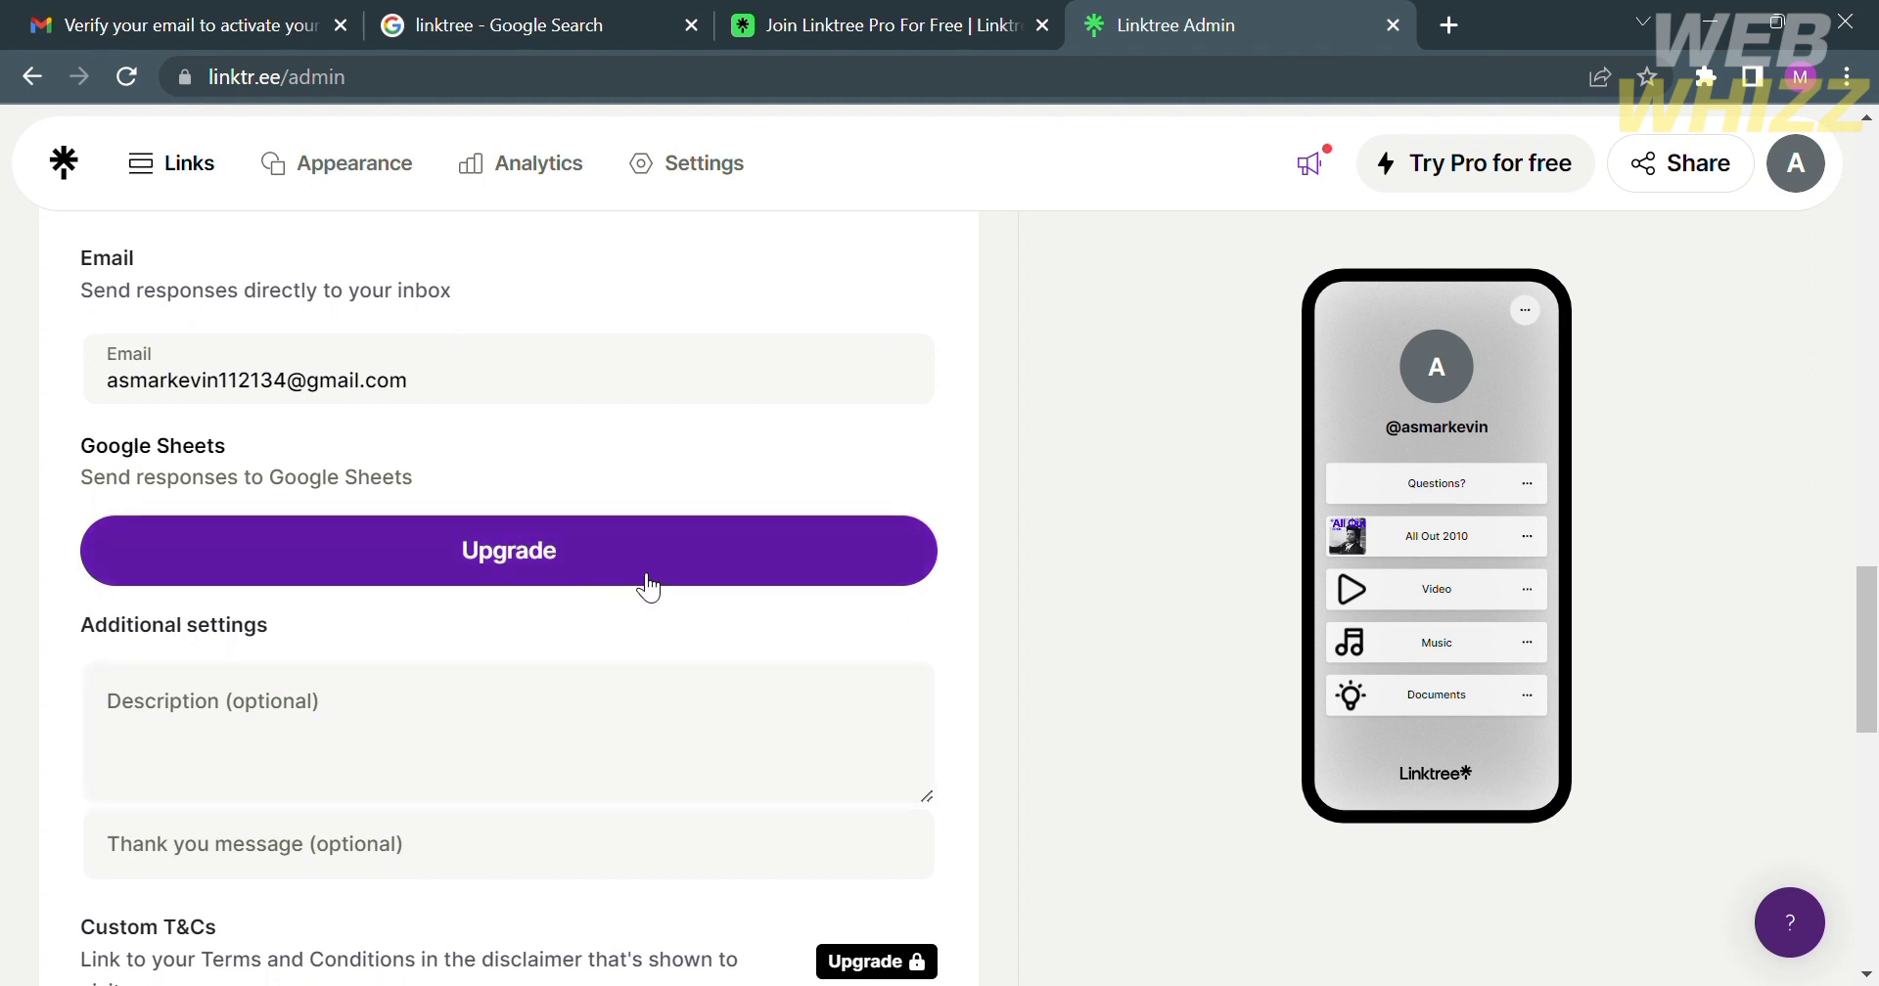
scroll(646, 583, "down", 2)
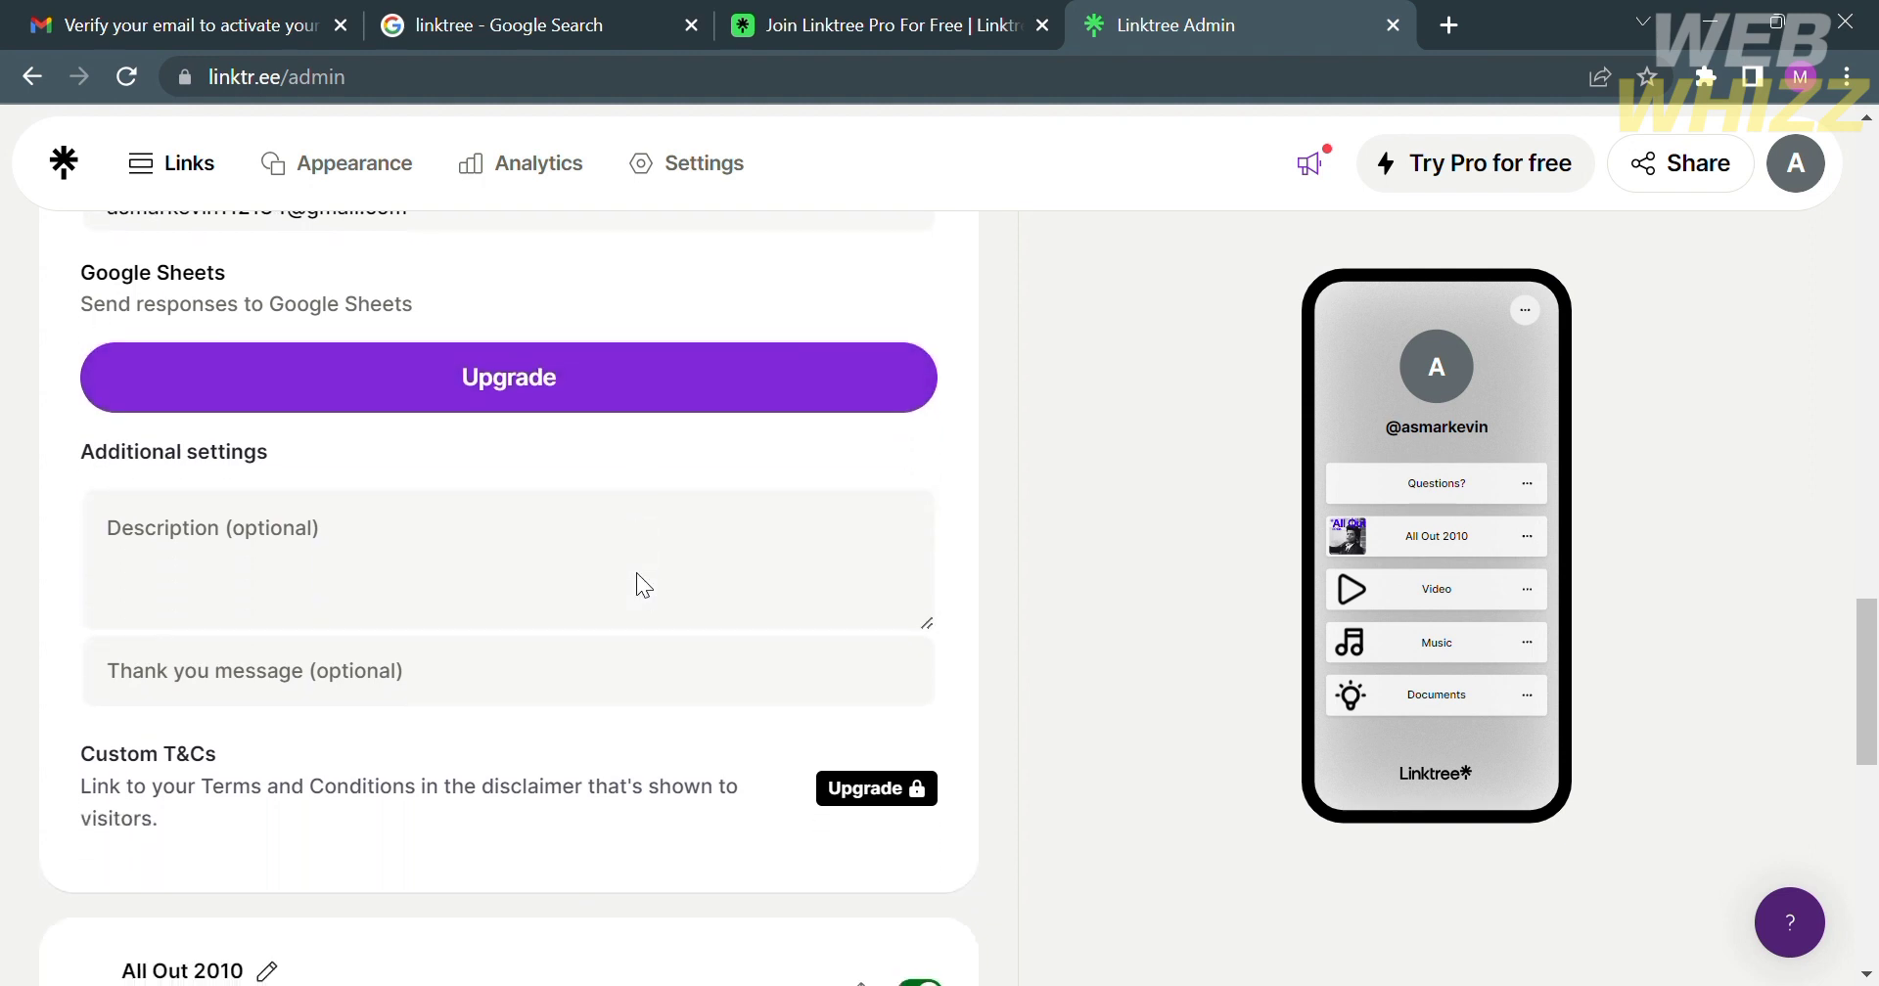
left_click(460, 583)
scroll(460, 583, "down", 1)
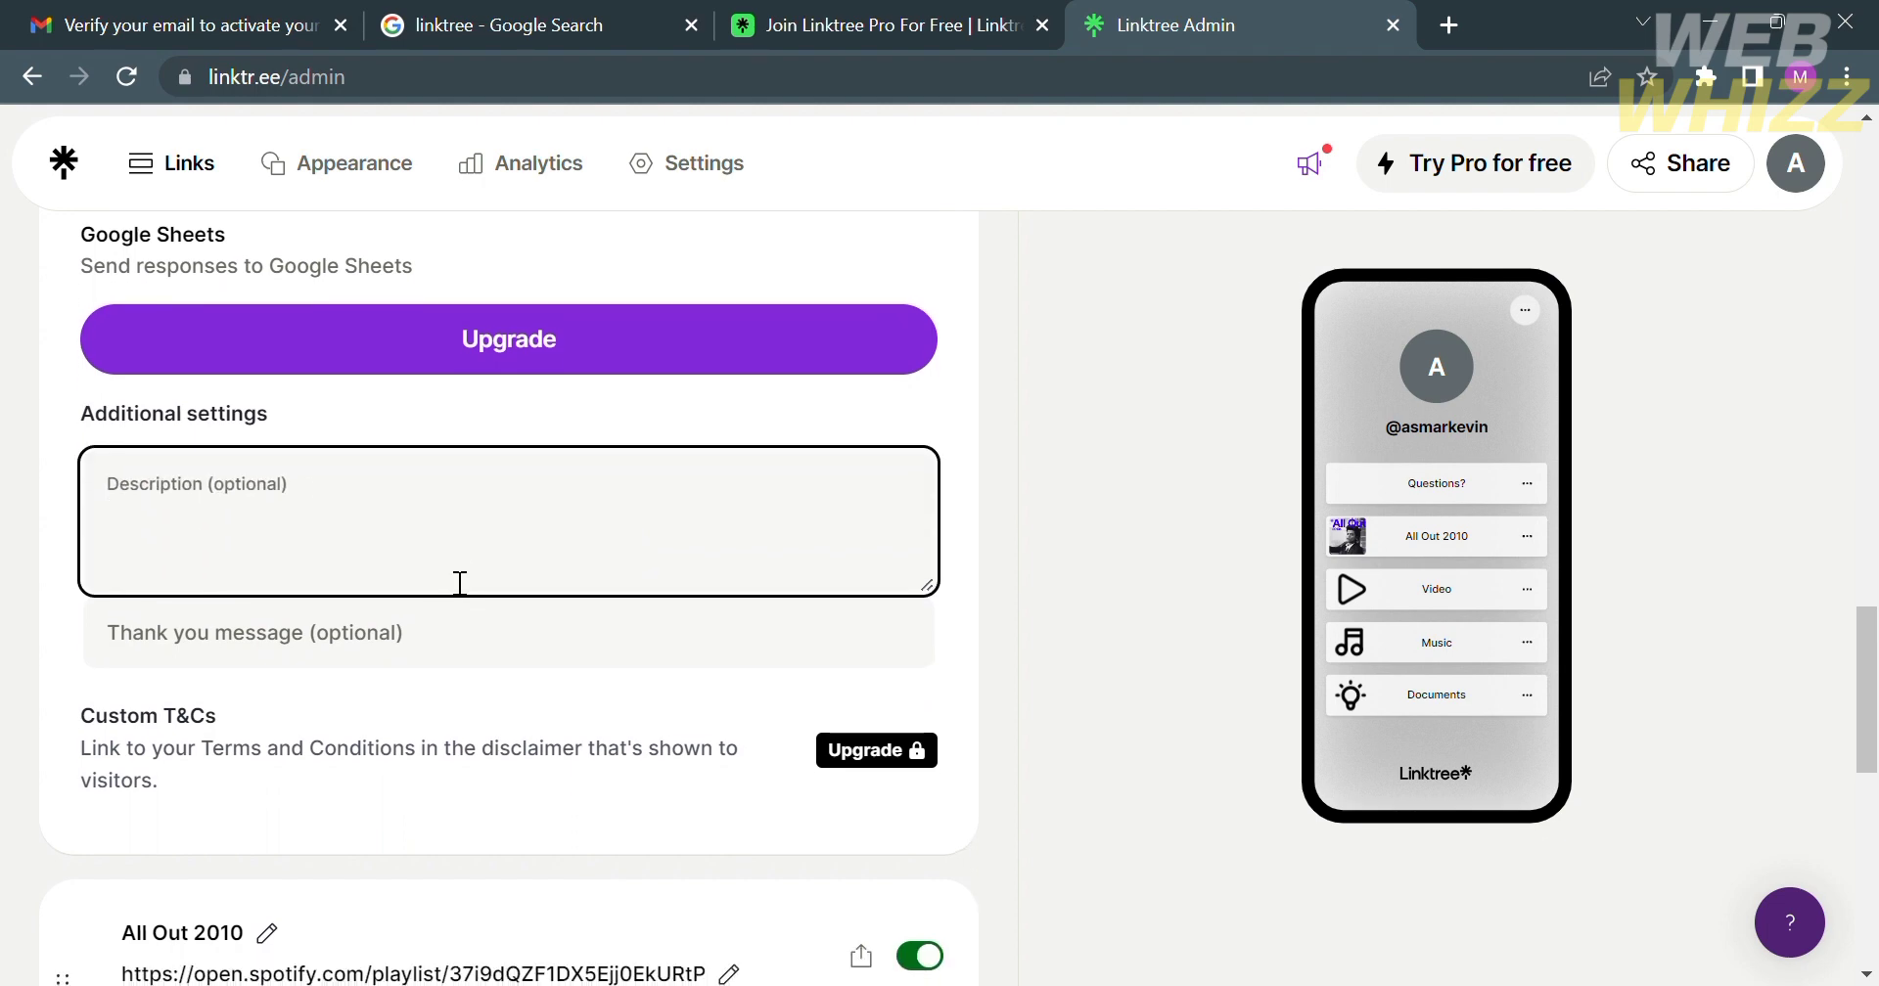
Set the thank-you message to 'Thank you for messaging! We'll catch up with you as soon as possible'.
left_click(465, 668)
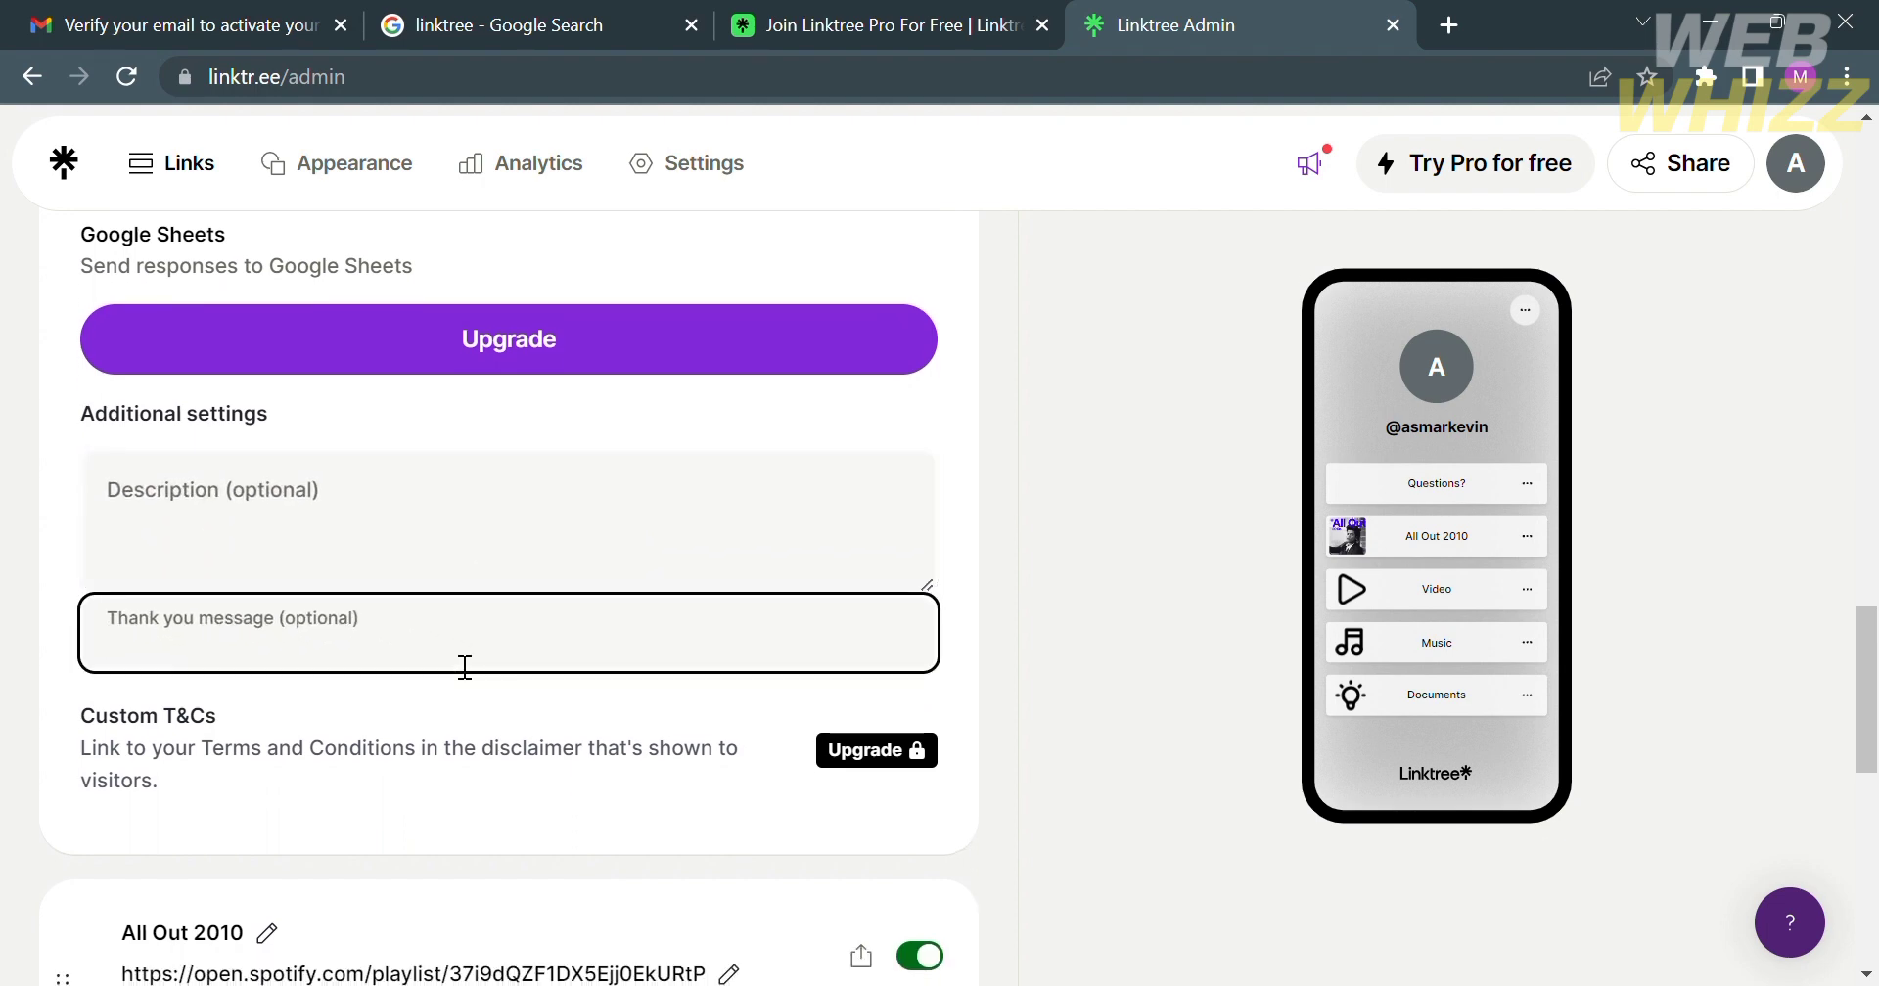
type("Tha")
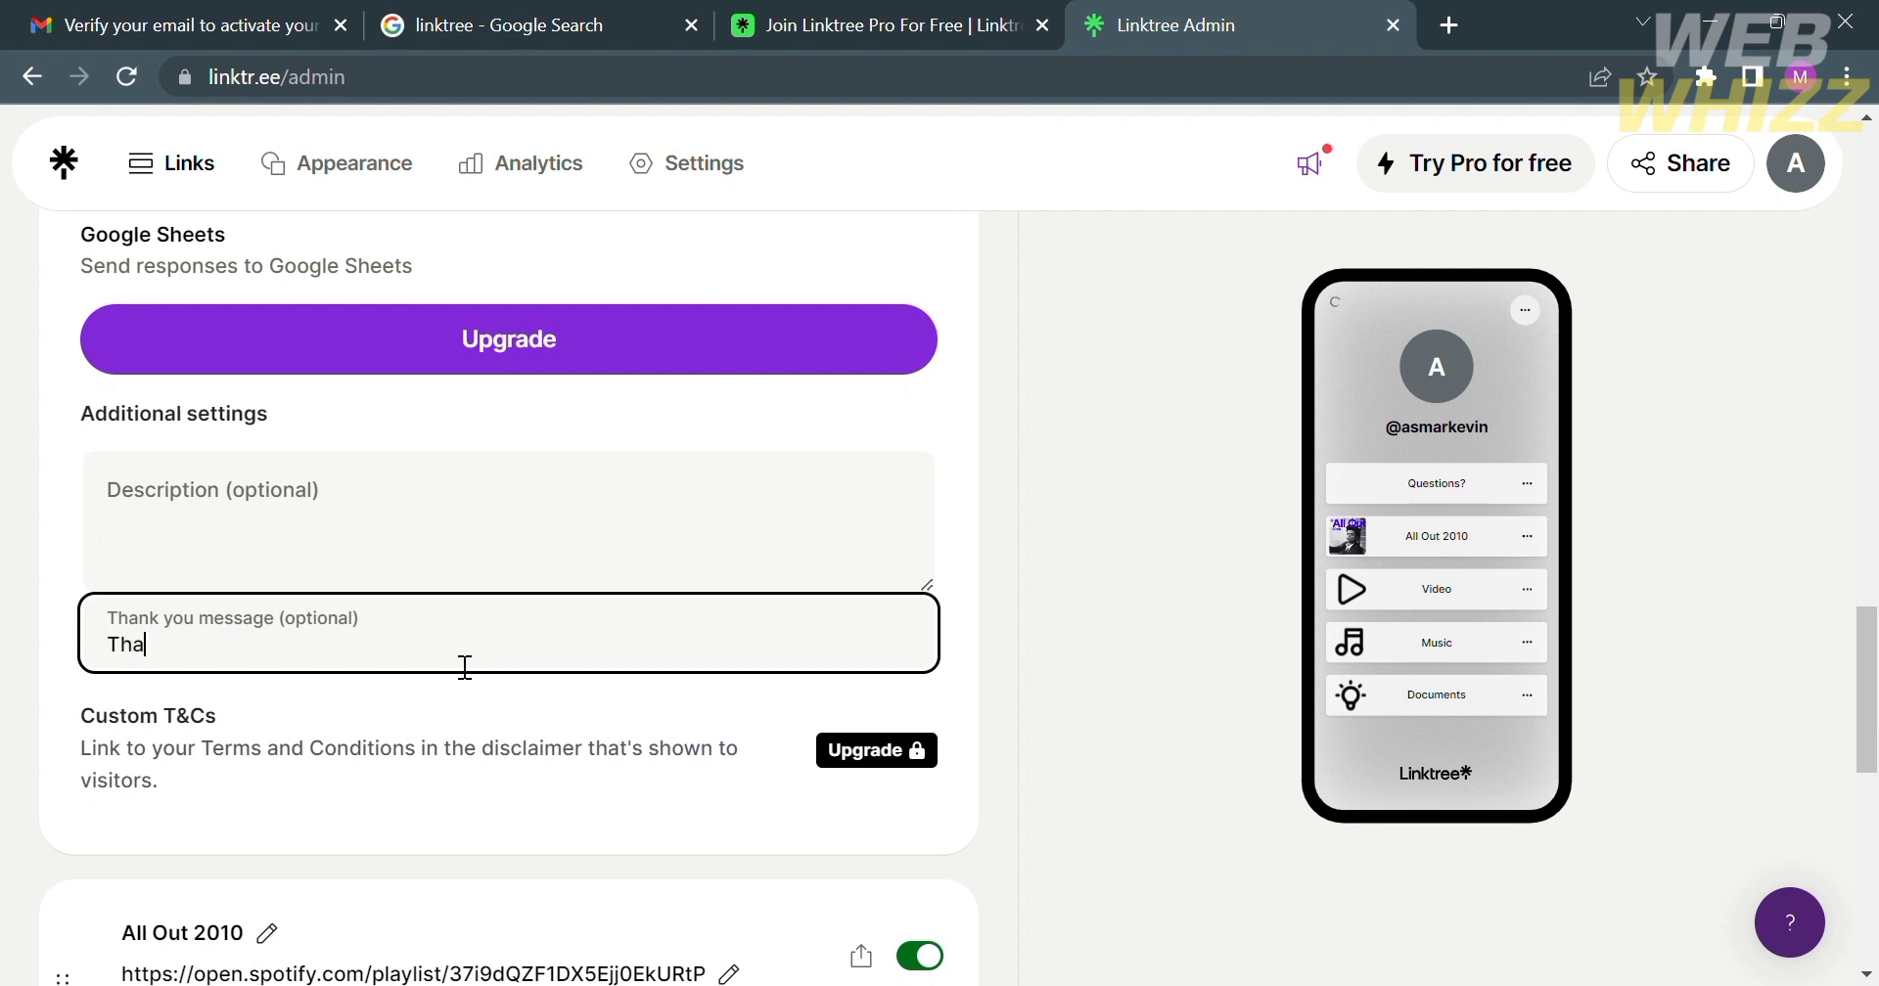
type("nk you f")
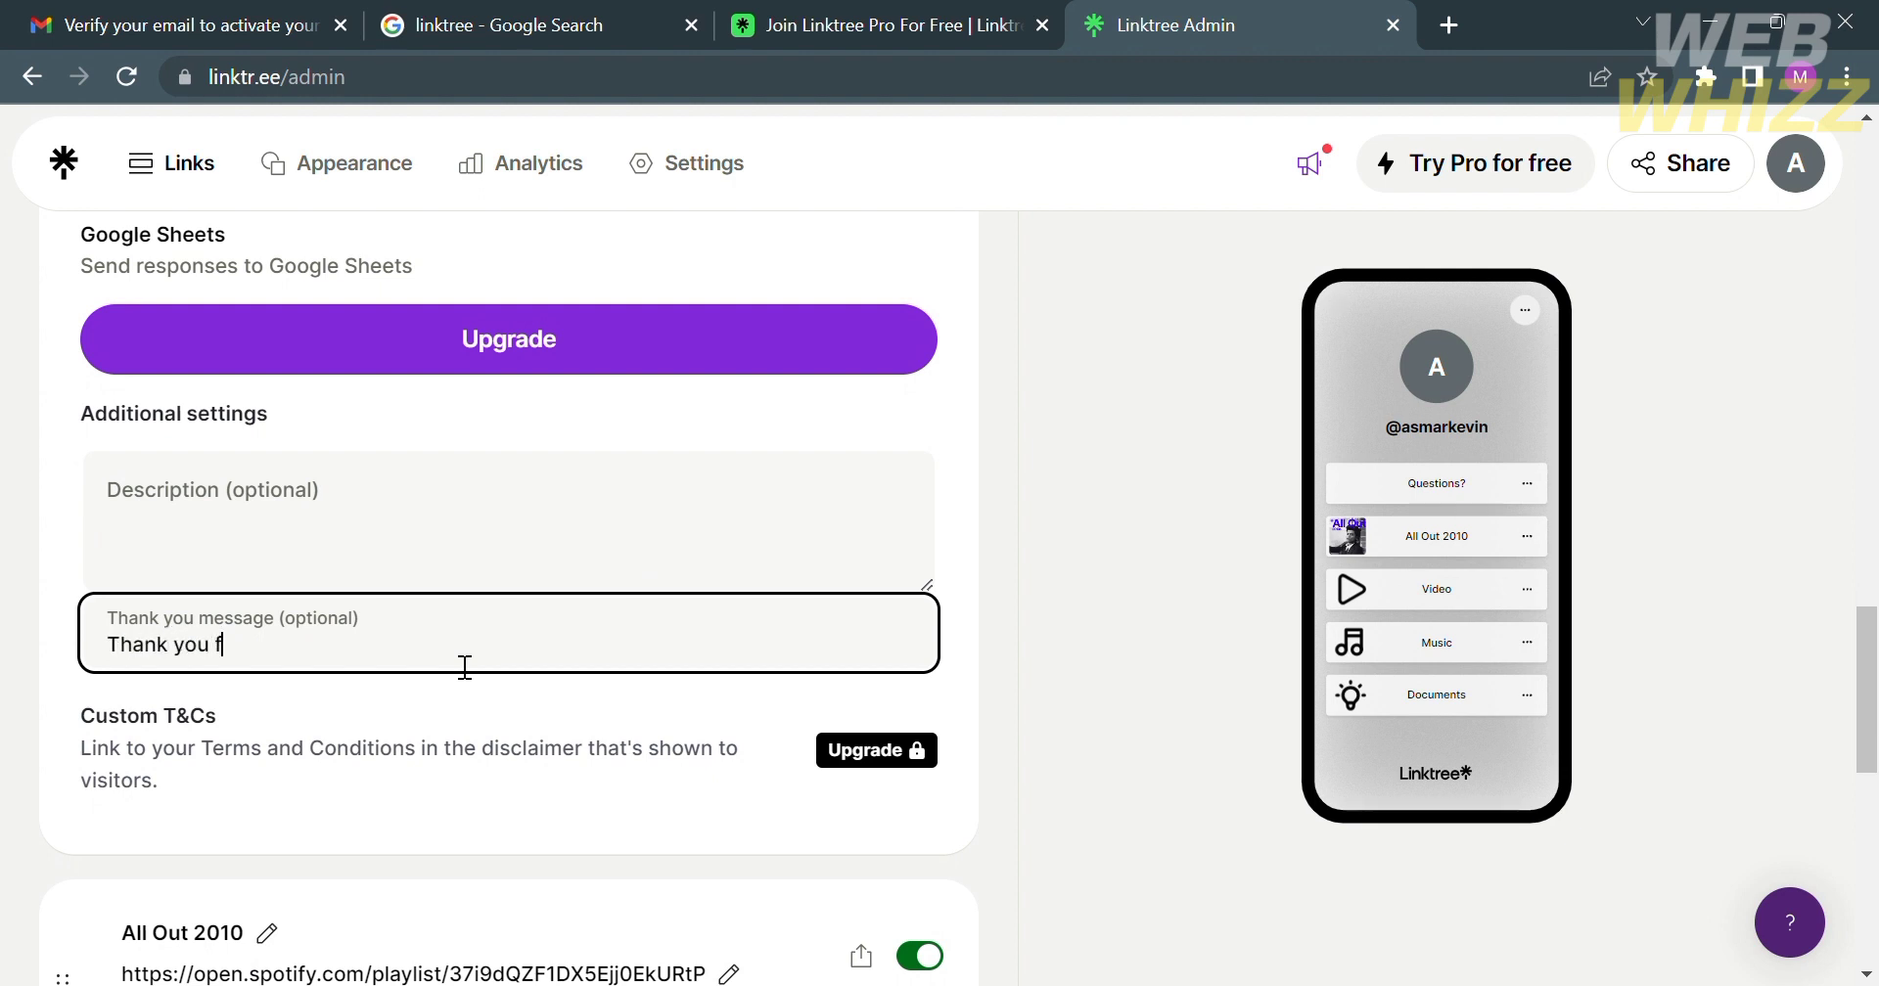
type("or messag")
type("ing!")
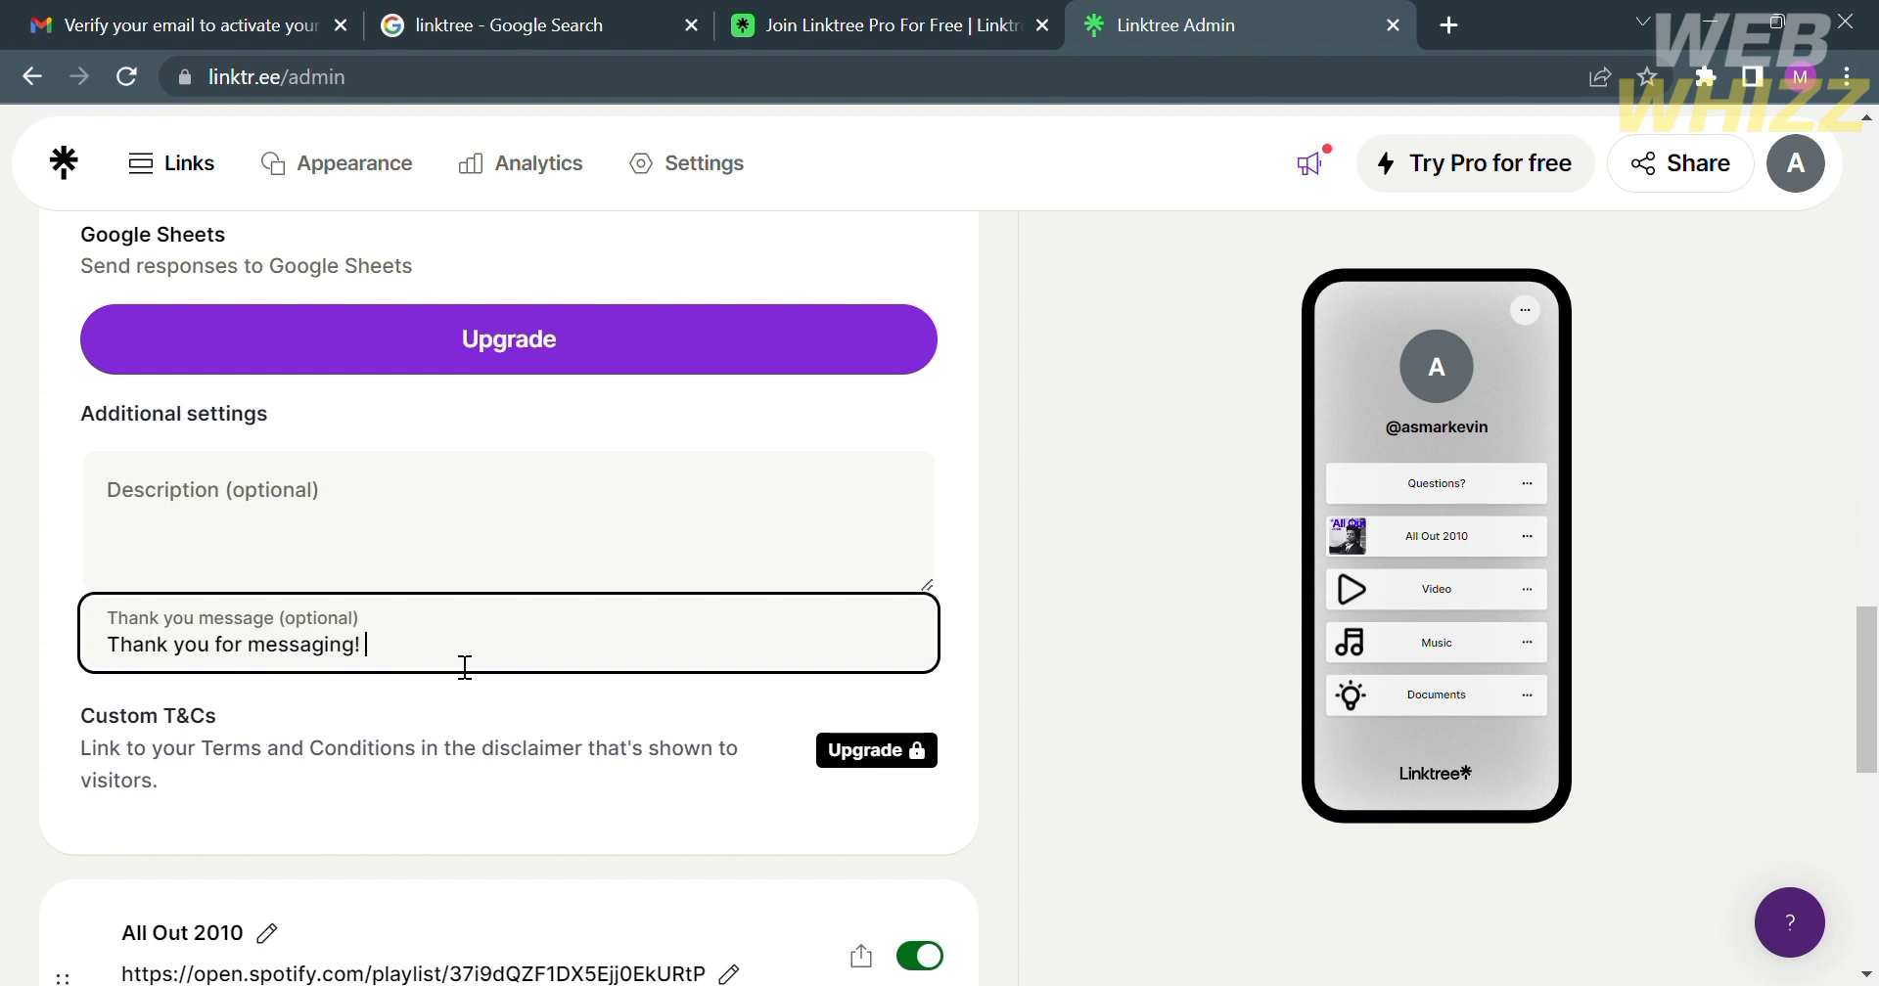
type(" We'll")
type(" cat")
type("ch ")
type("up wi")
type("th you as")
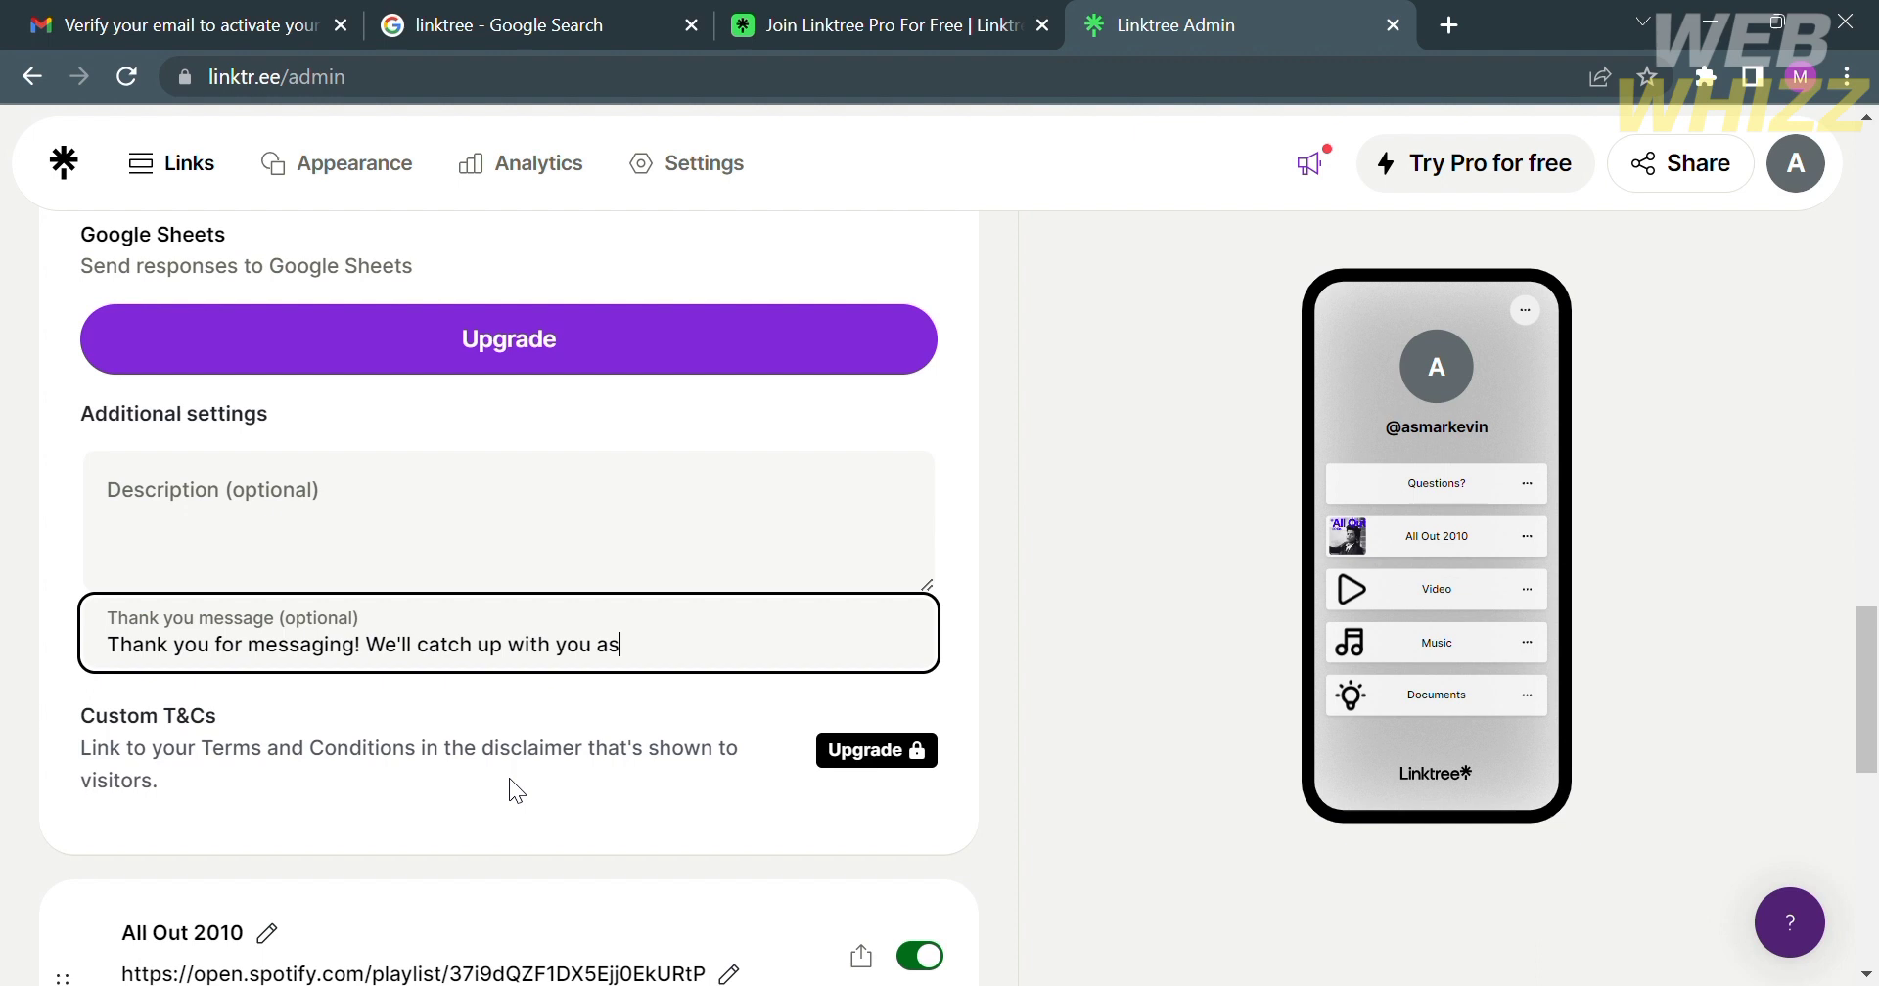
type(" soon as")
type(" possible")
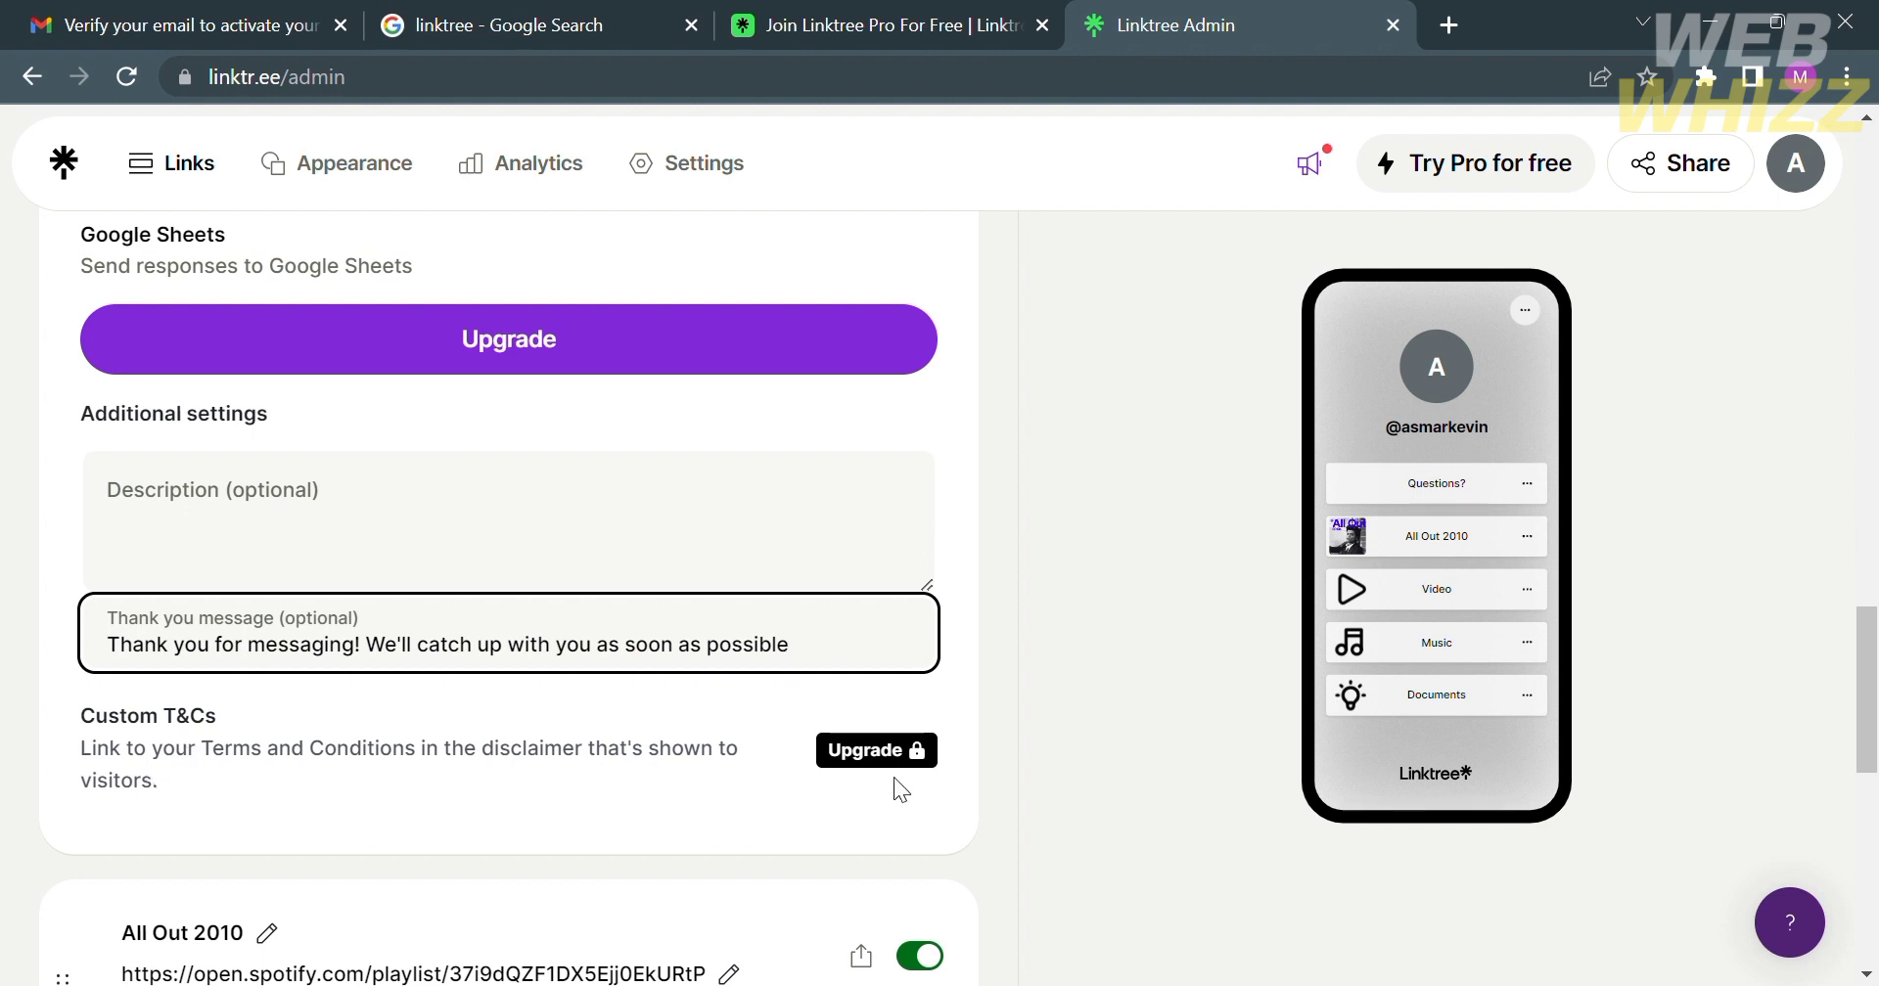
left_click(831, 500)
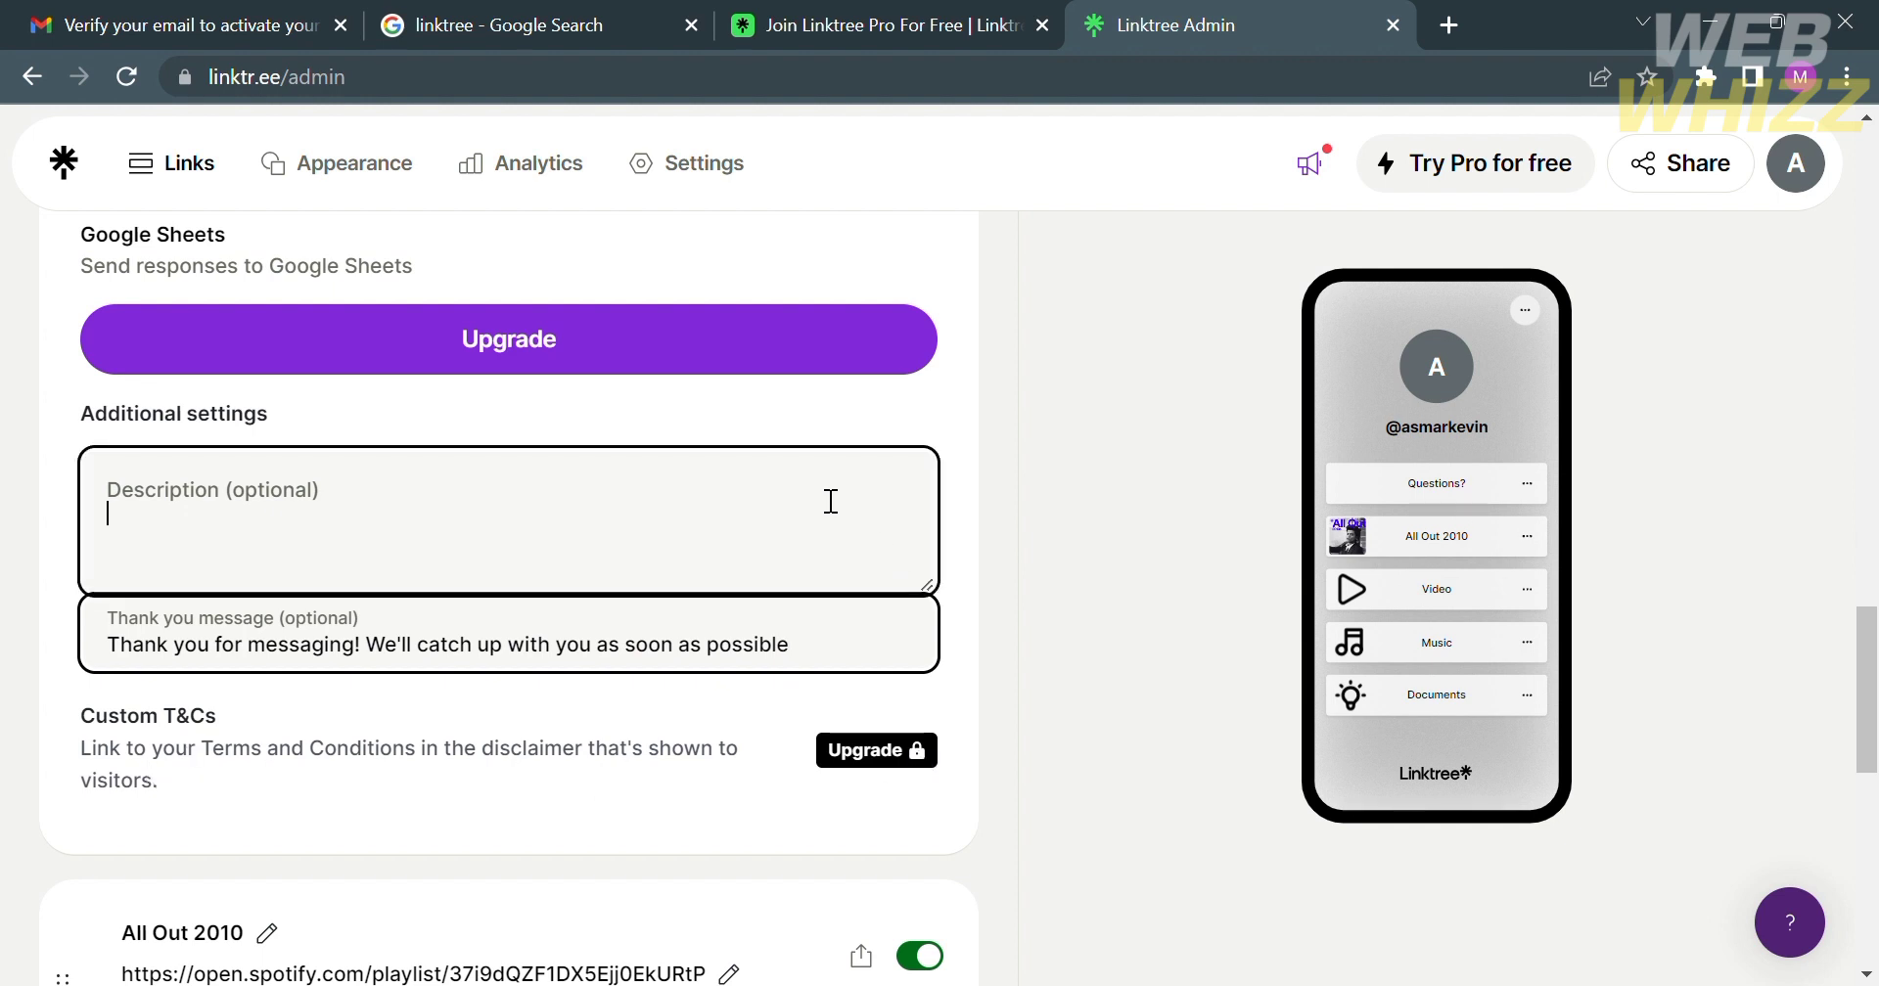
left_click(818, 679)
Close the Contact Form settings panel, collapsing the Questions? link in the list.
scroll(677, 877, "down", 3)
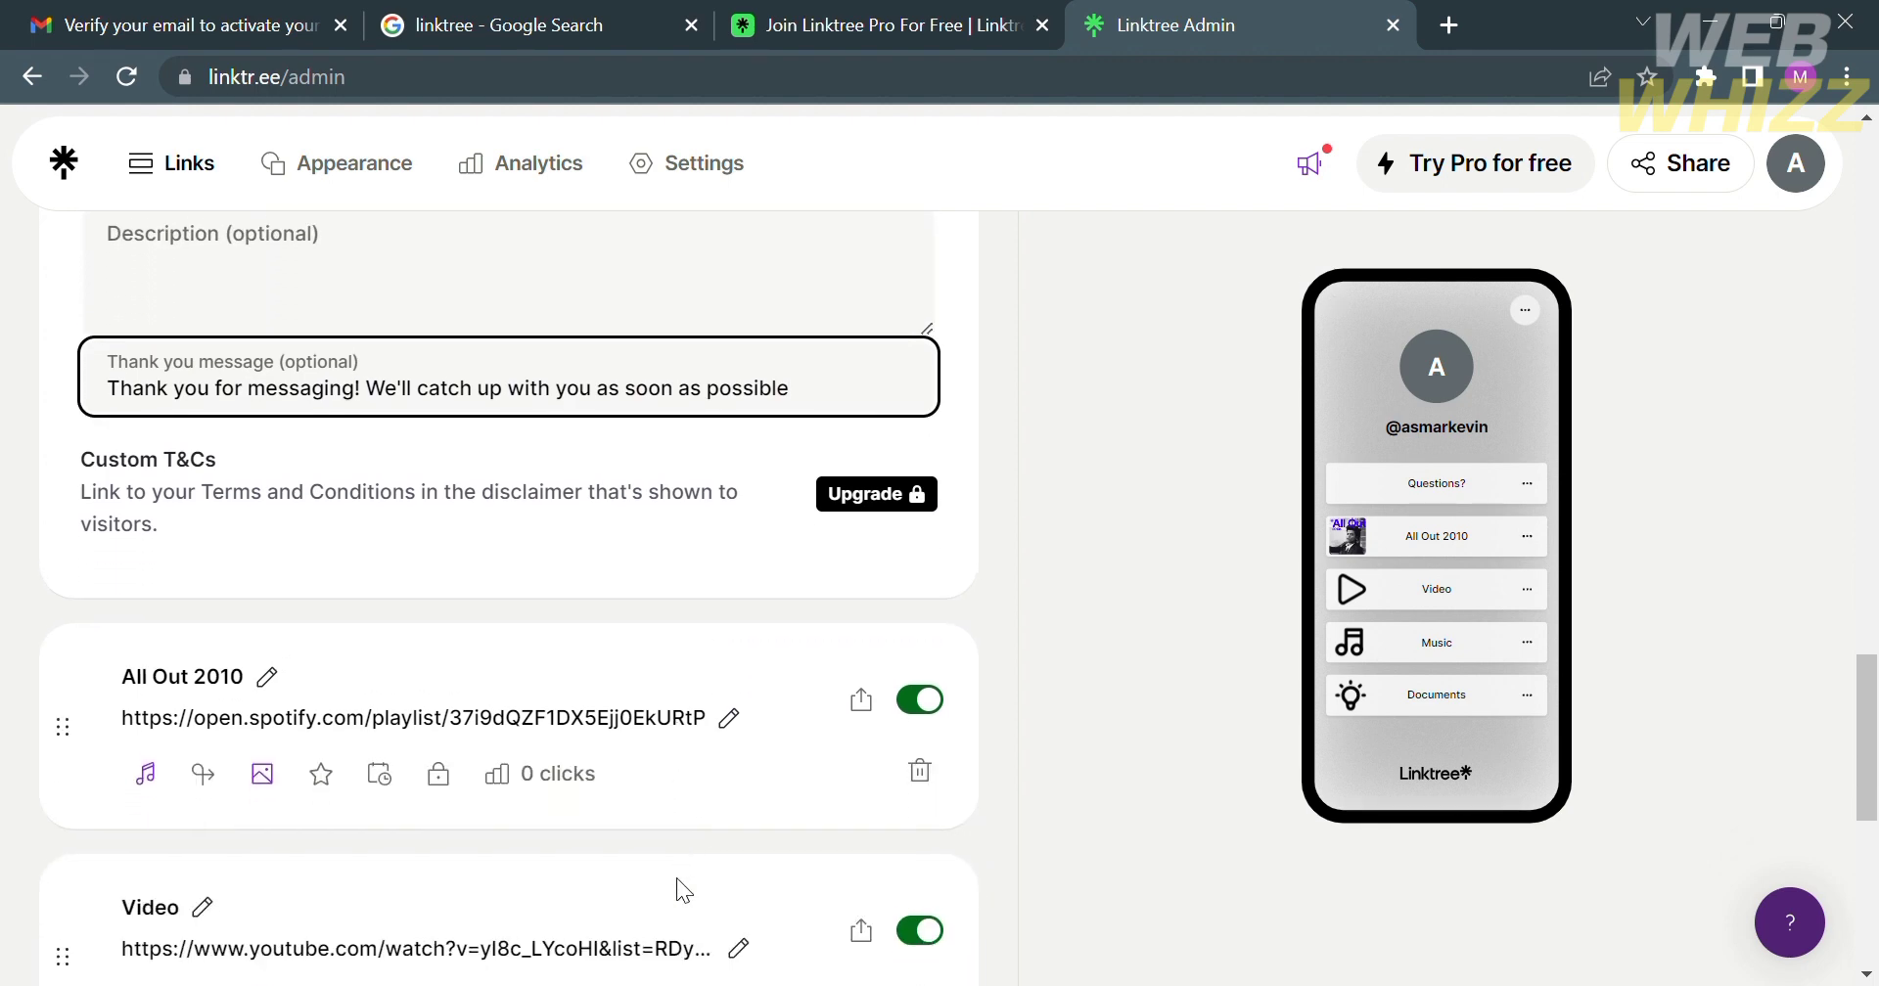
scroll(677, 878, "down", 2)
scroll(678, 878, "up", 2)
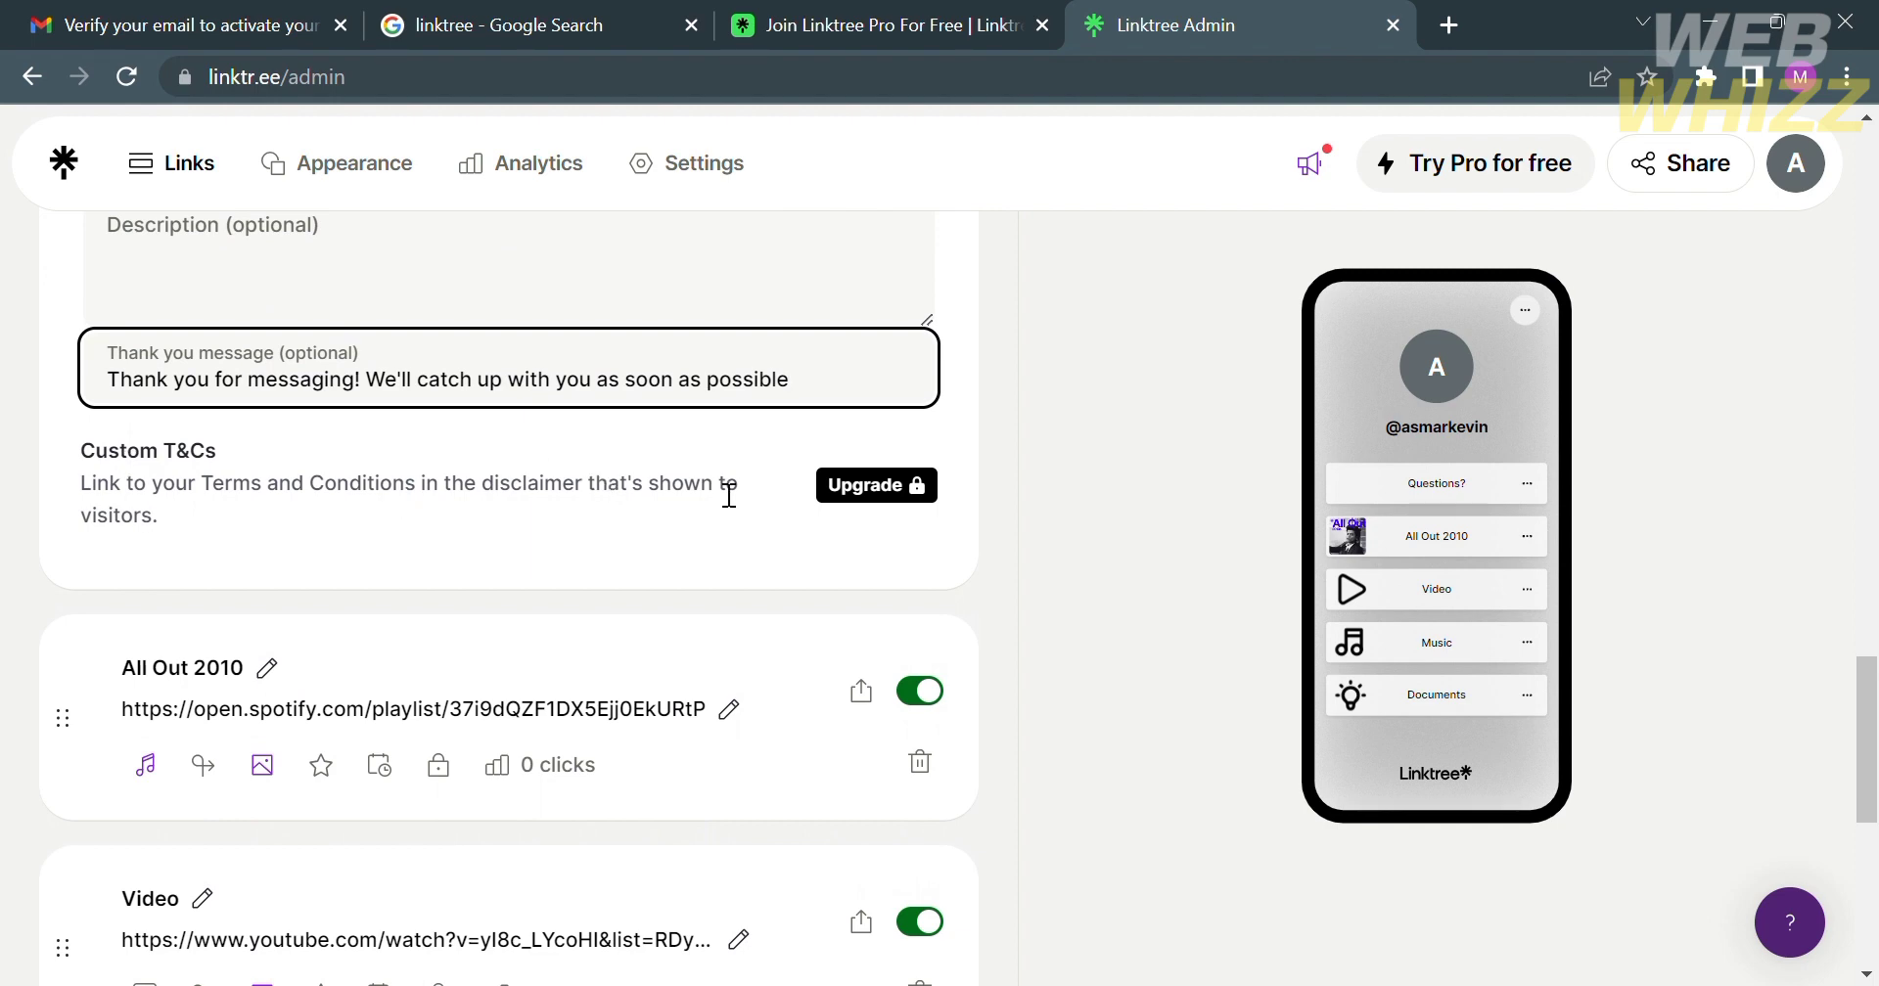
scroll(713, 479, "down", 6)
scroll(712, 480, "up", 8)
scroll(712, 479, "up", 4)
scroll(713, 480, "up", 2)
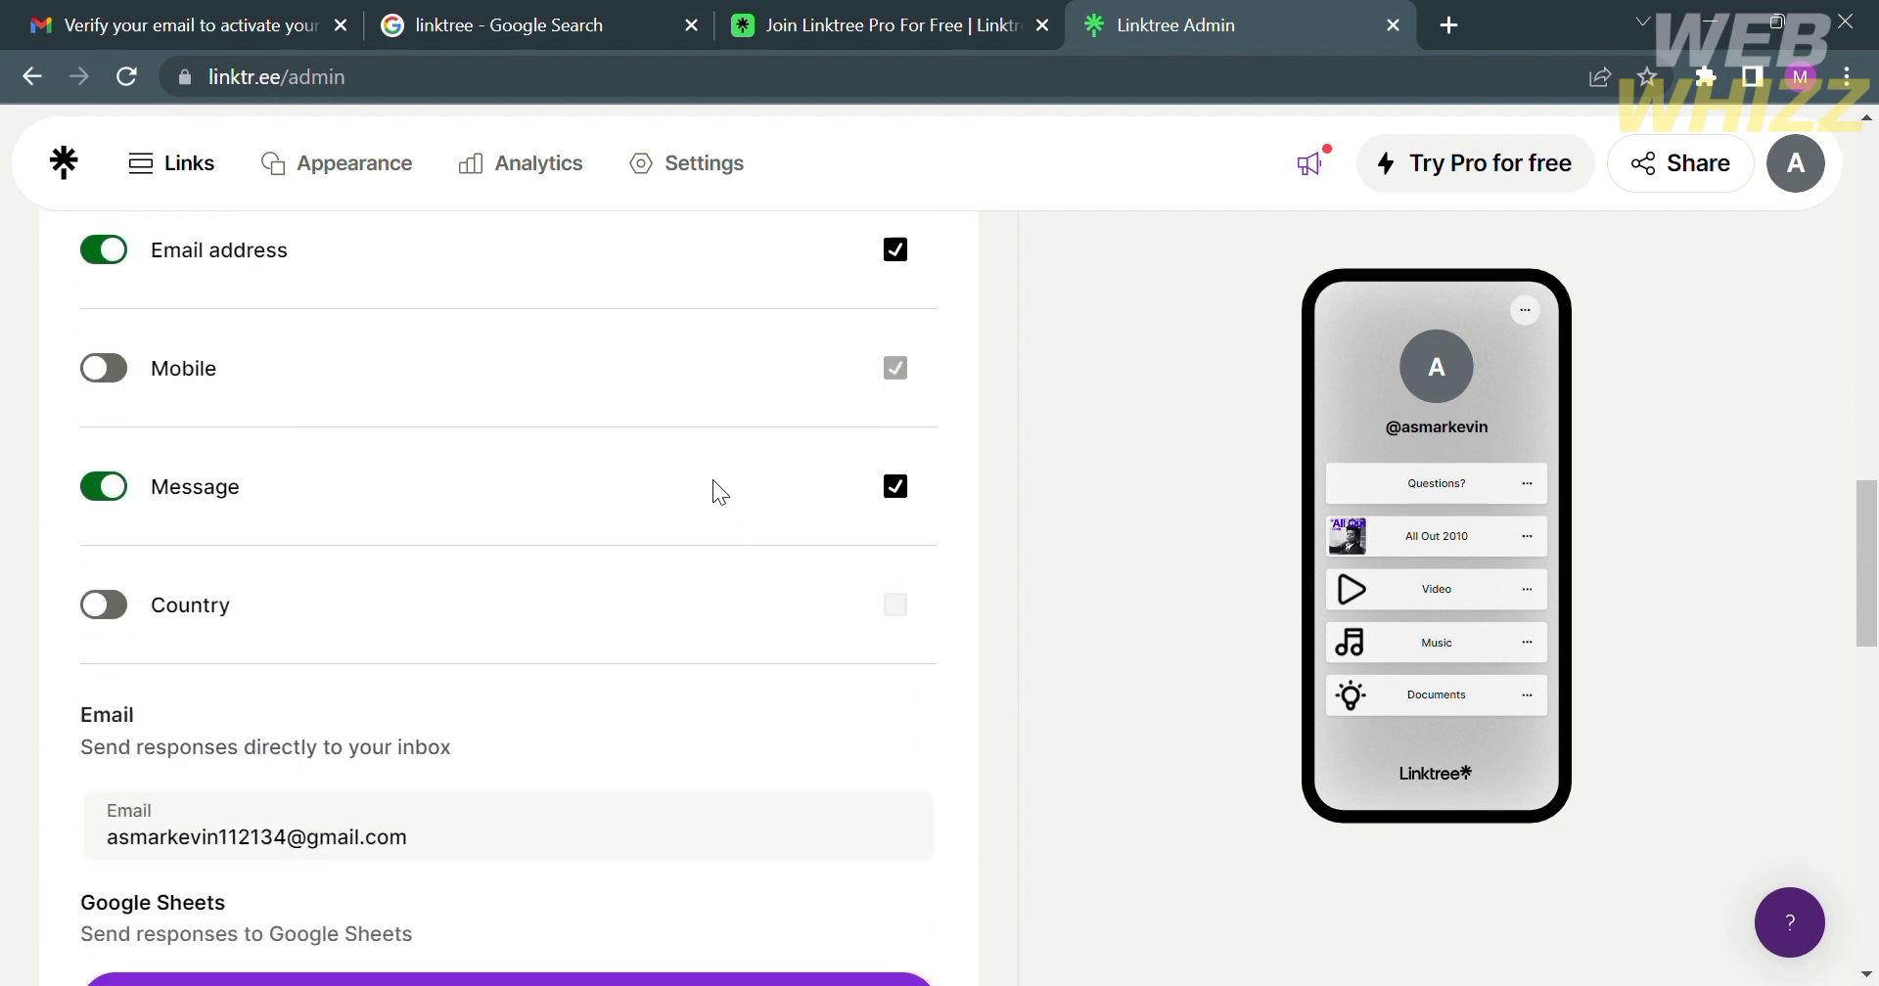
scroll(712, 480, "up", 5)
scroll(712, 480, "up", 3)
scroll(713, 480, "up", 3)
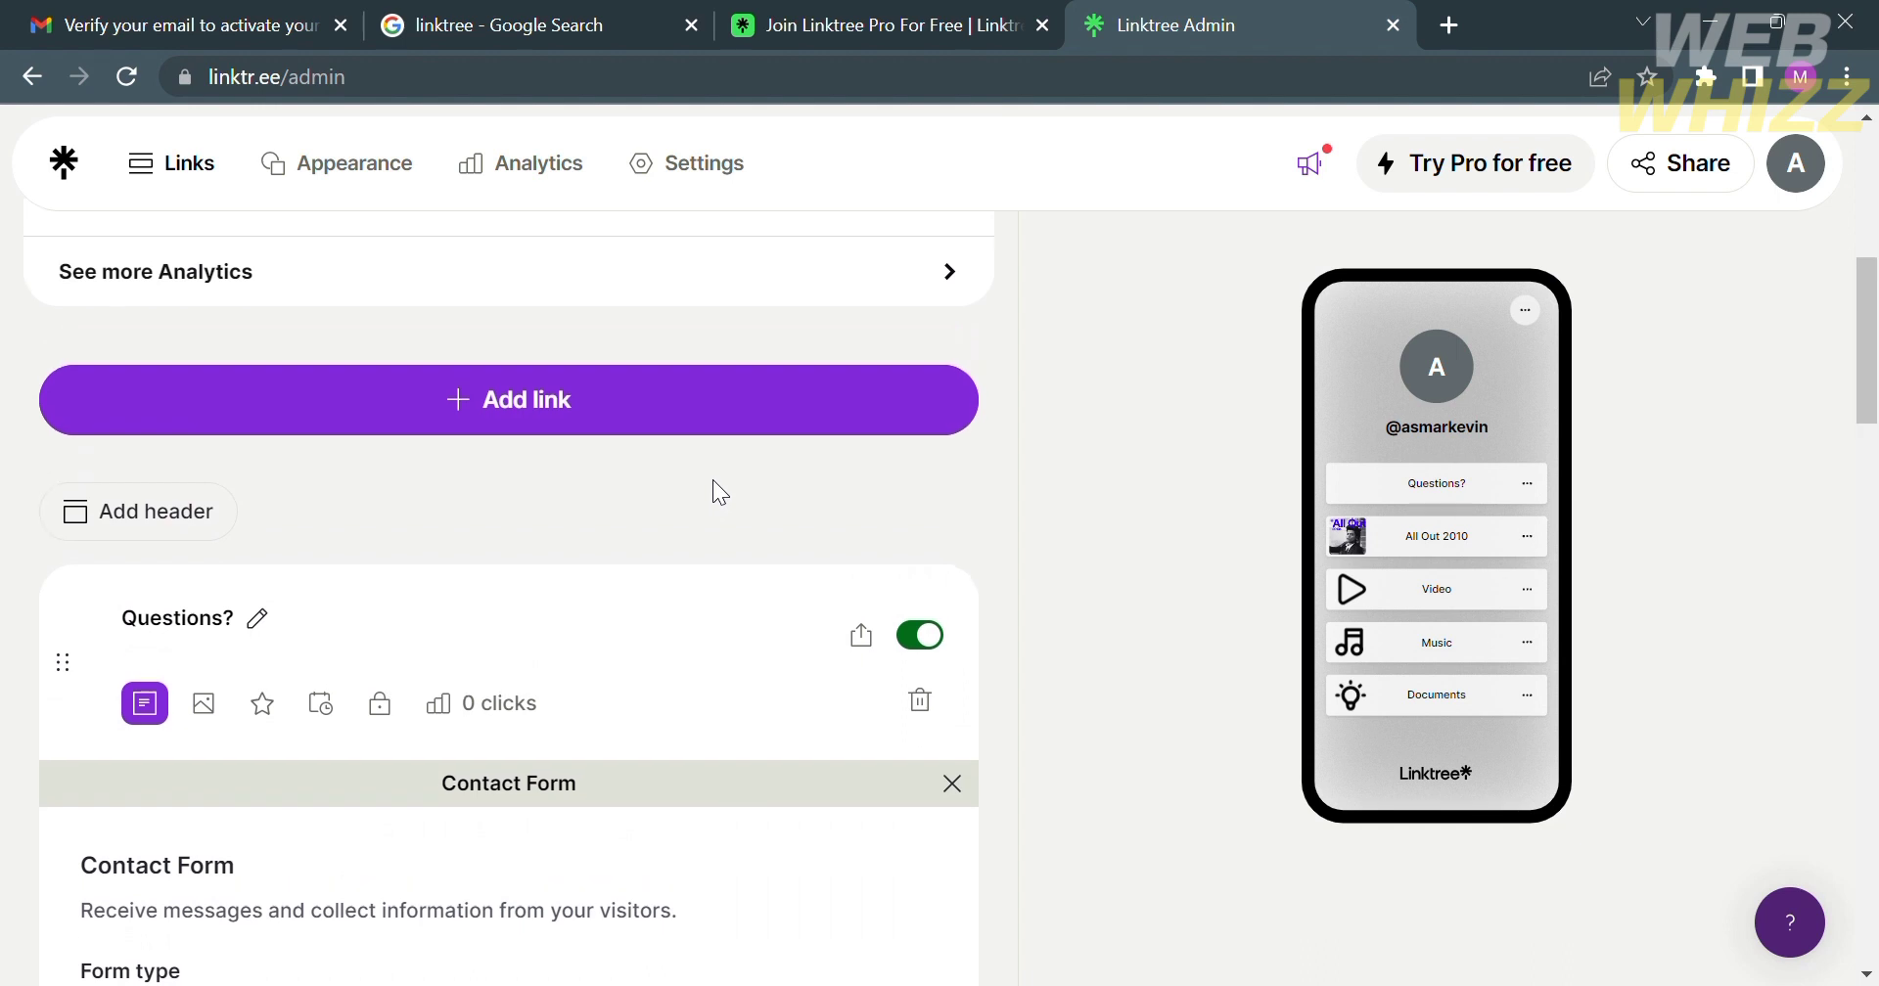
scroll(713, 481, "up", 1)
scroll(713, 481, "down", 3)
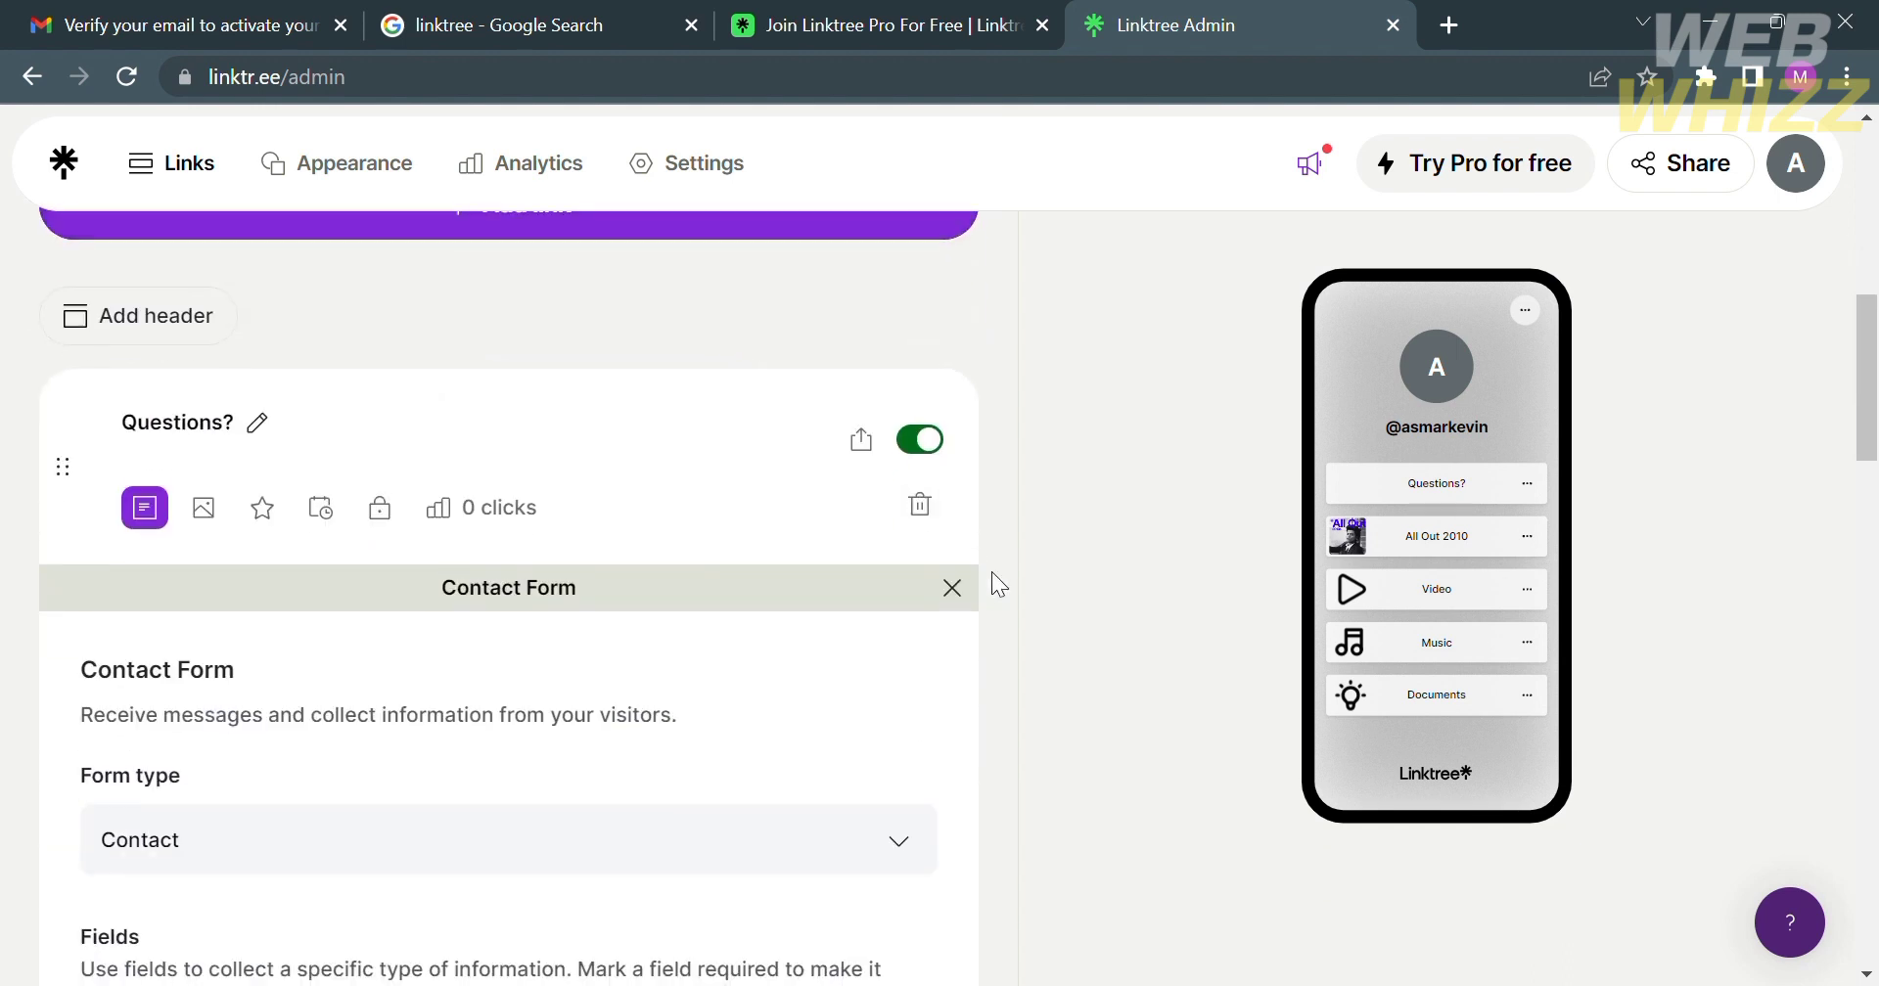
left_click(952, 587)
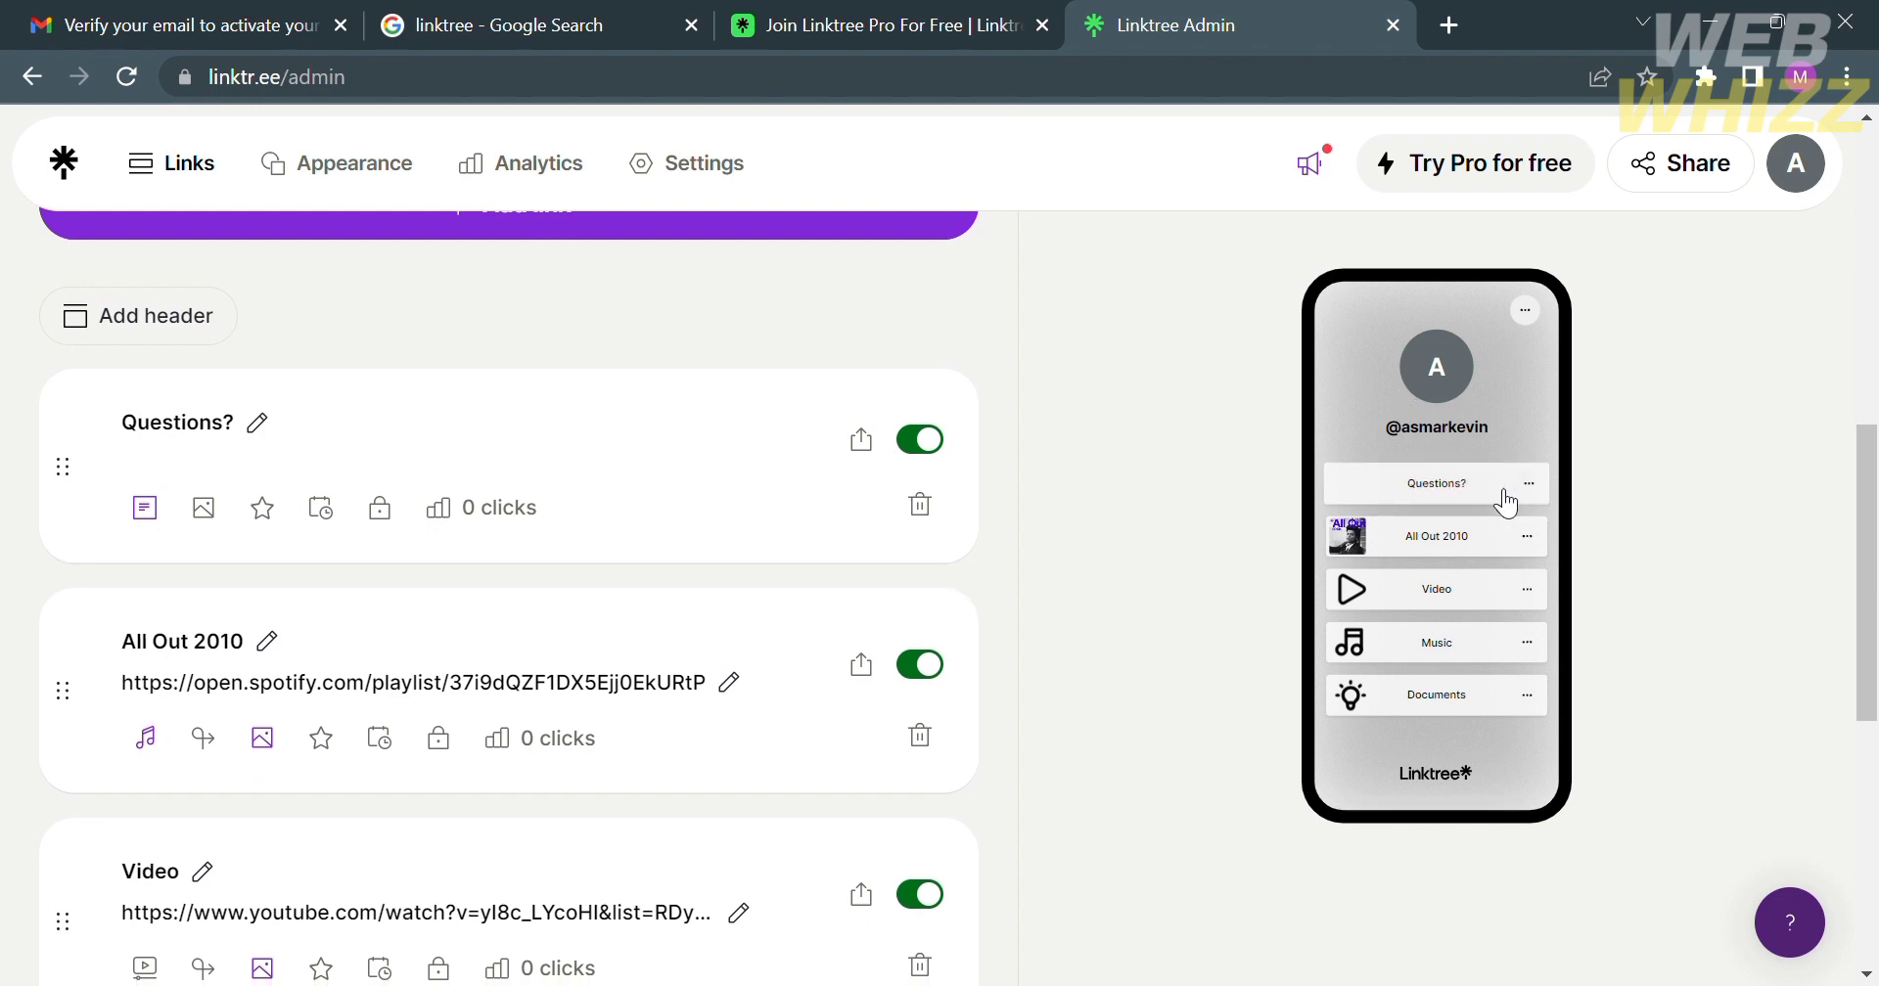
Search the icon library for 'question' and set the question-mark icon as the thumbnail.
left_click(525, 726)
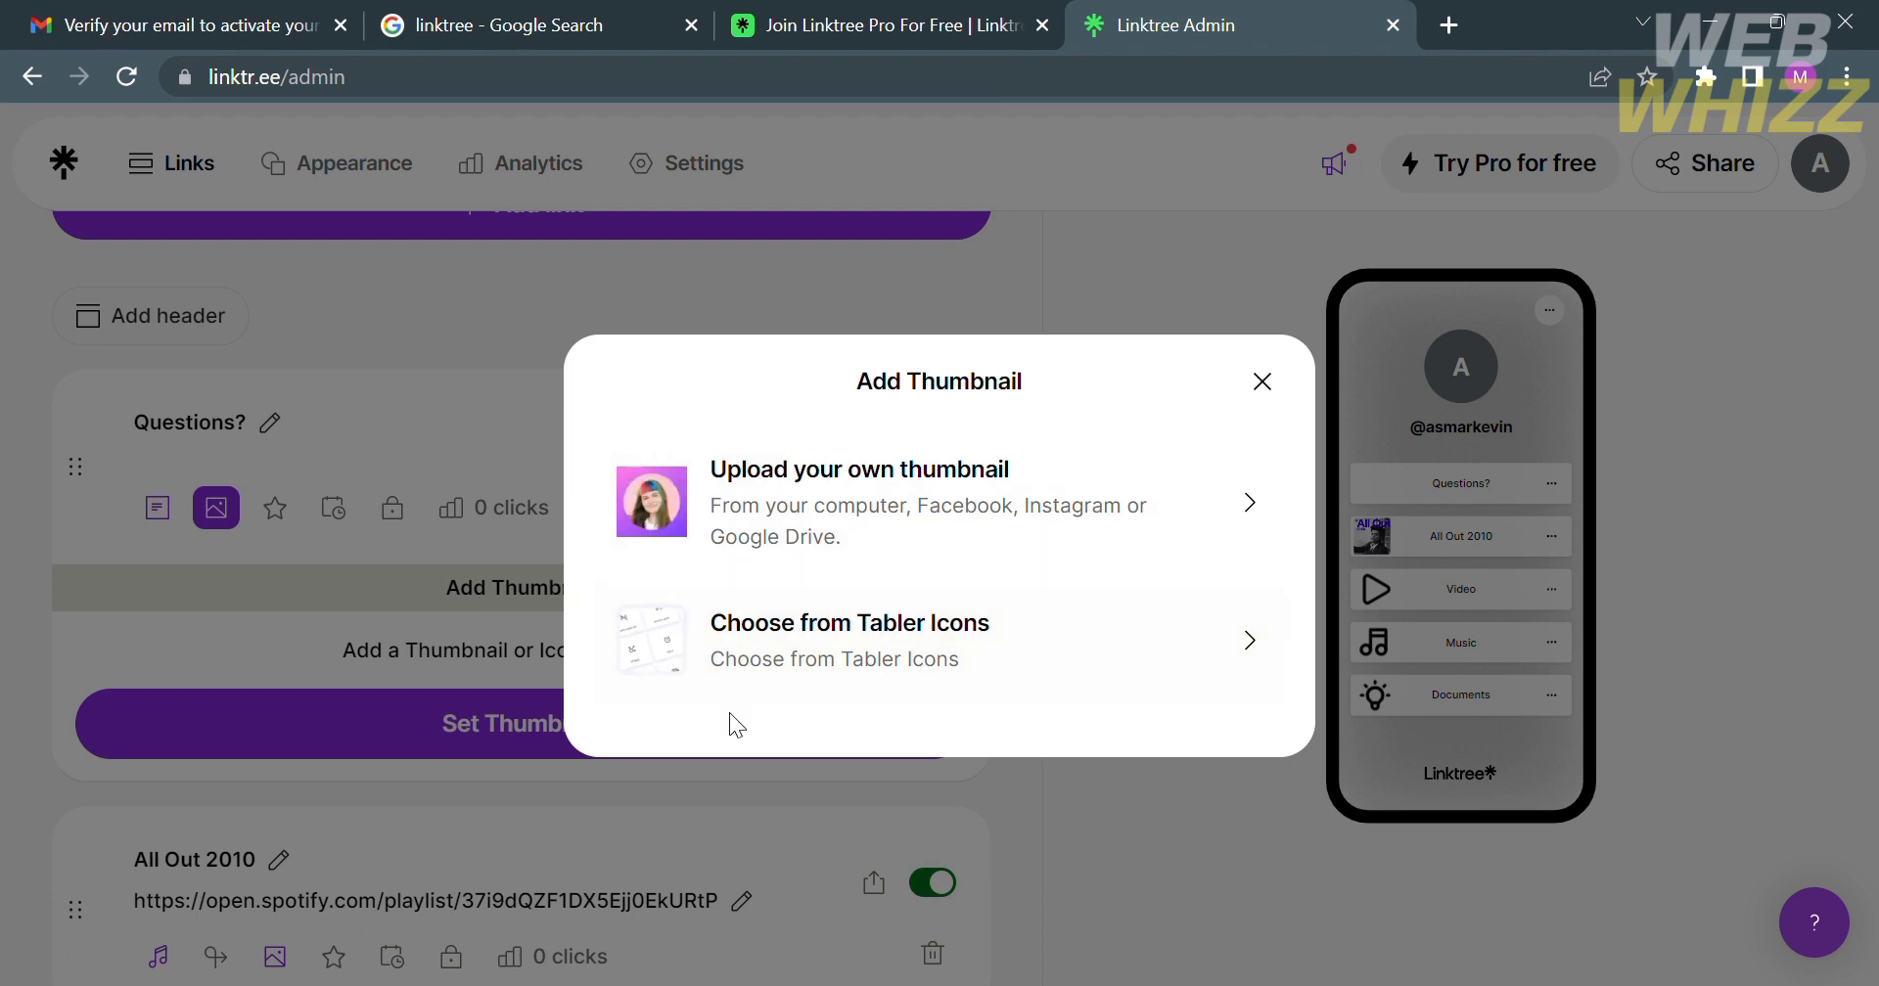
left_click(835, 677)
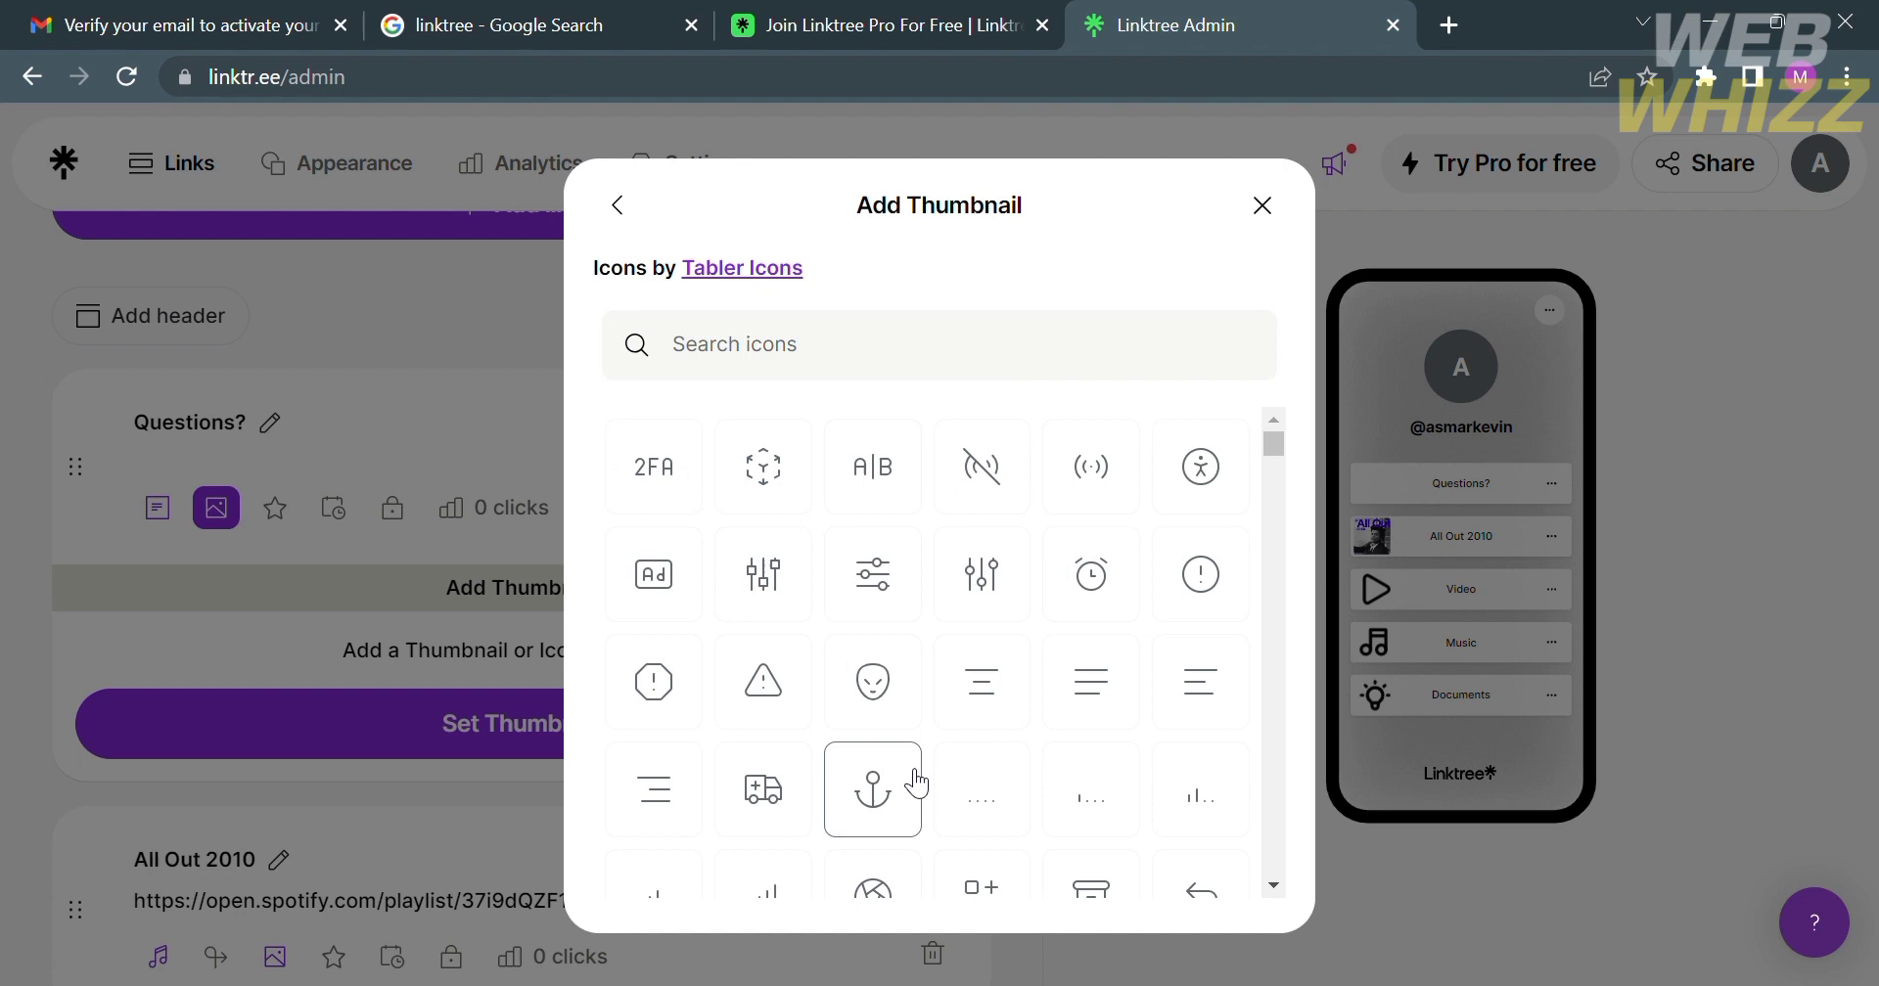
left_click(962, 377)
type("q")
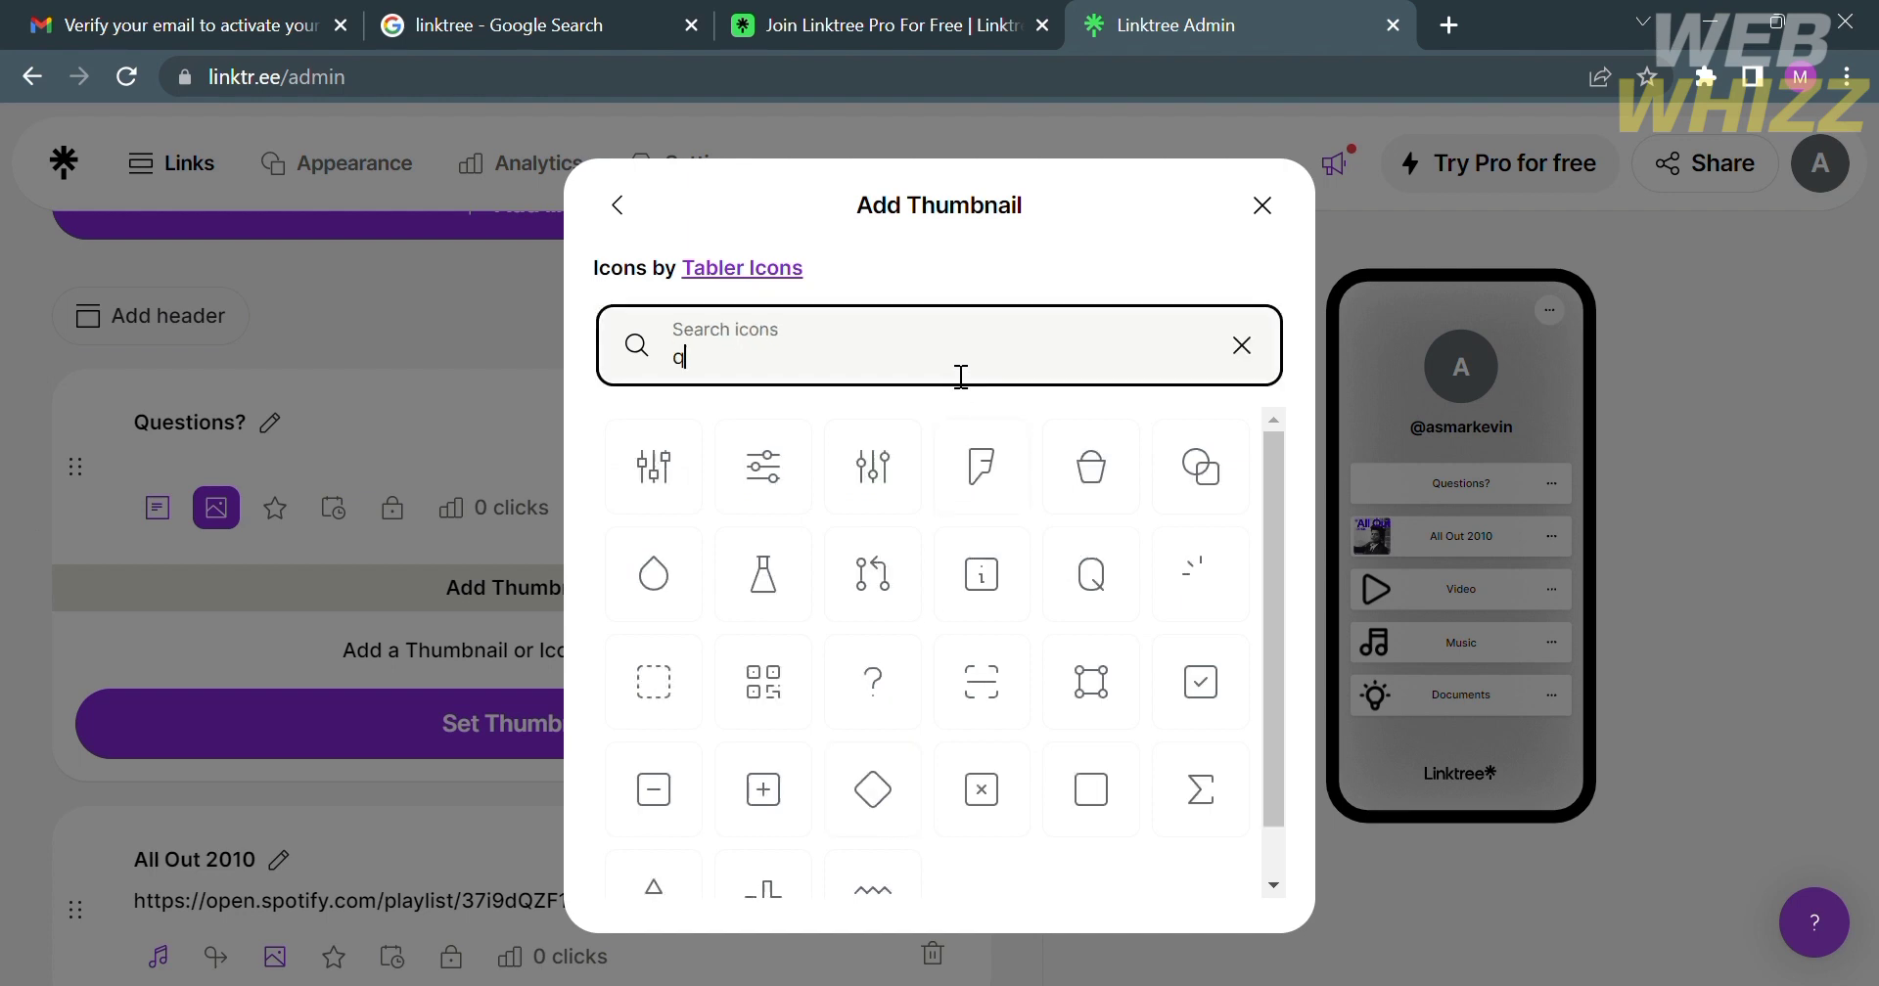
type("uestion")
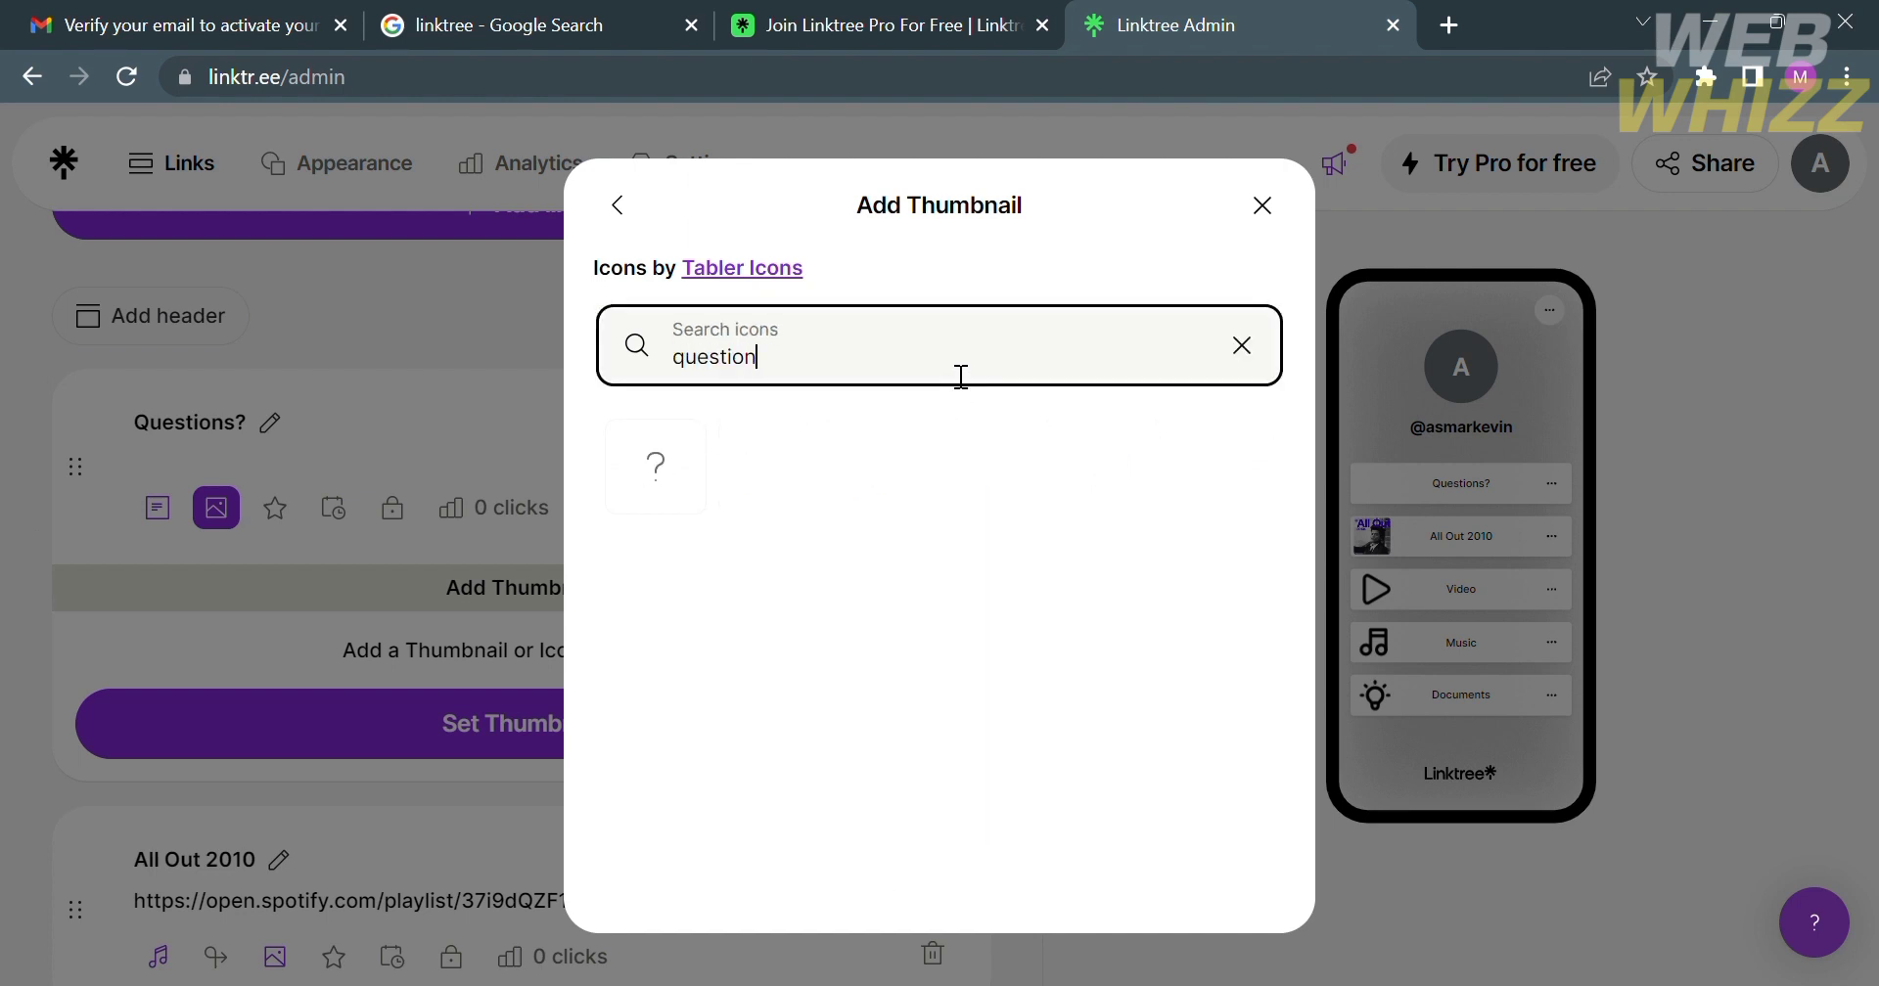
left_click(616, 509)
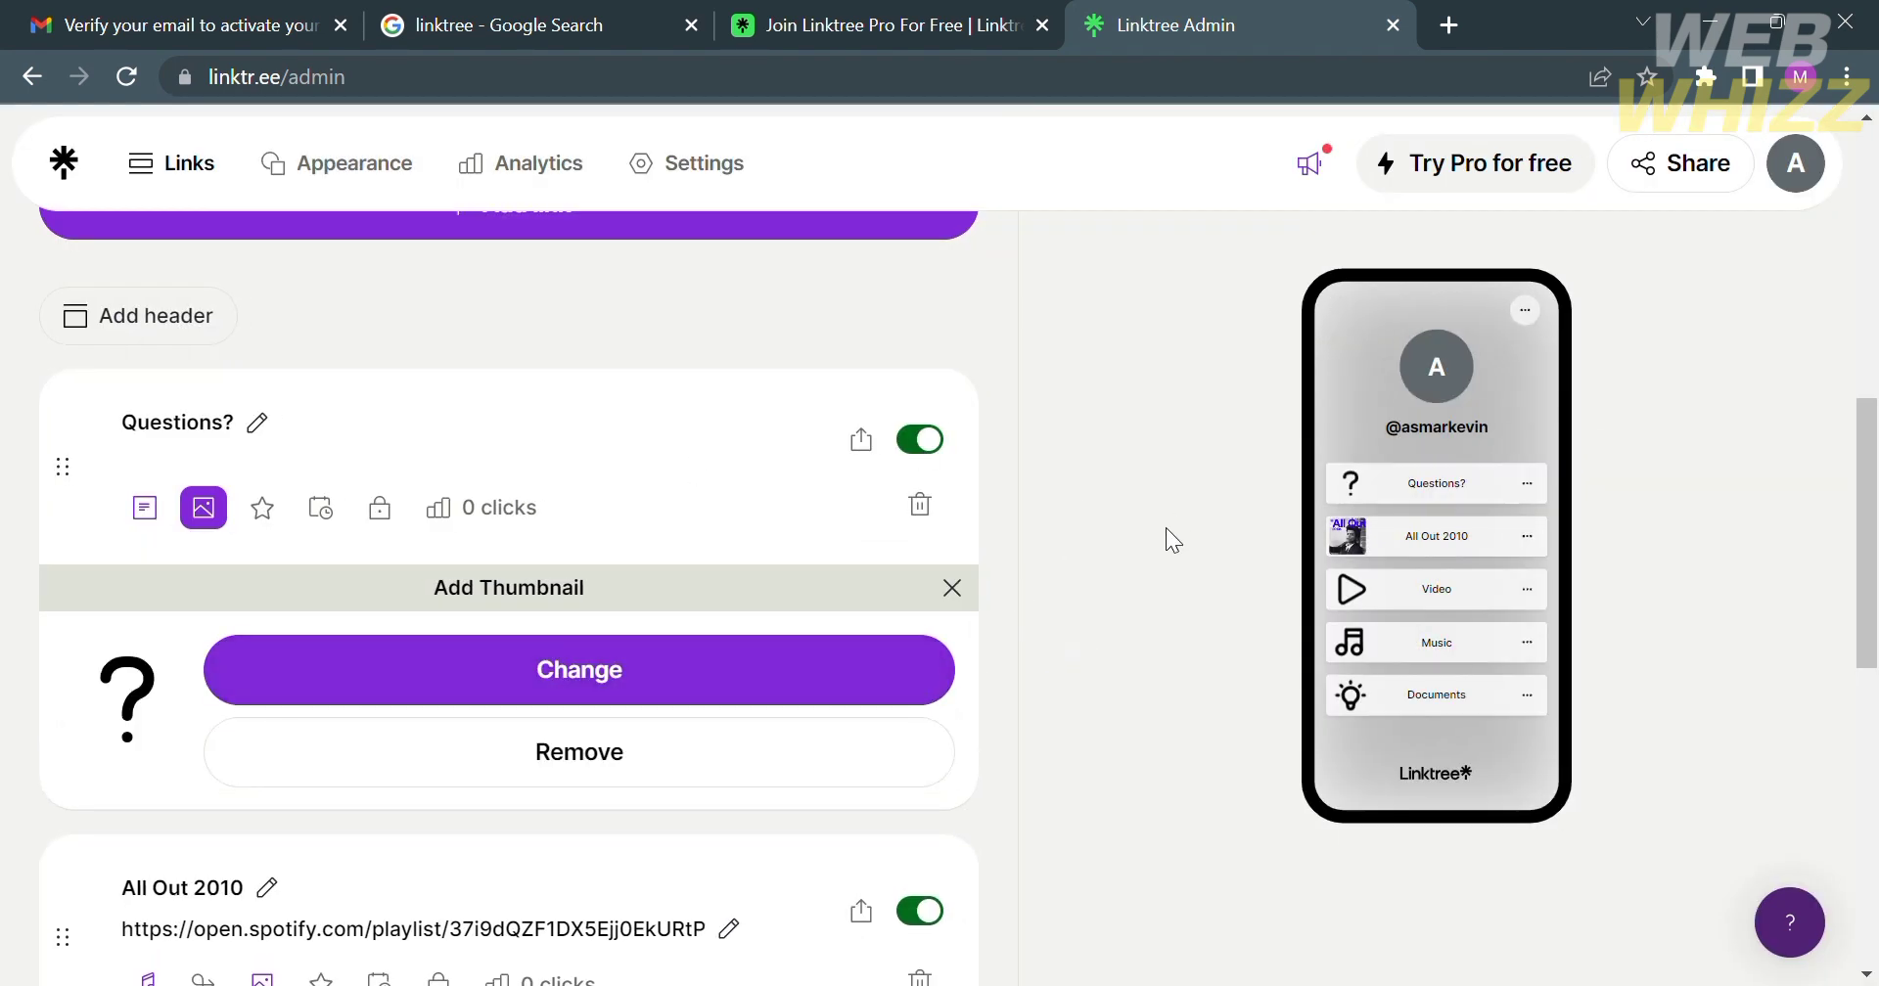
Close the thumbnail panel and review the Questions? link's Prioritize and Schedule options.
left_click(952, 588)
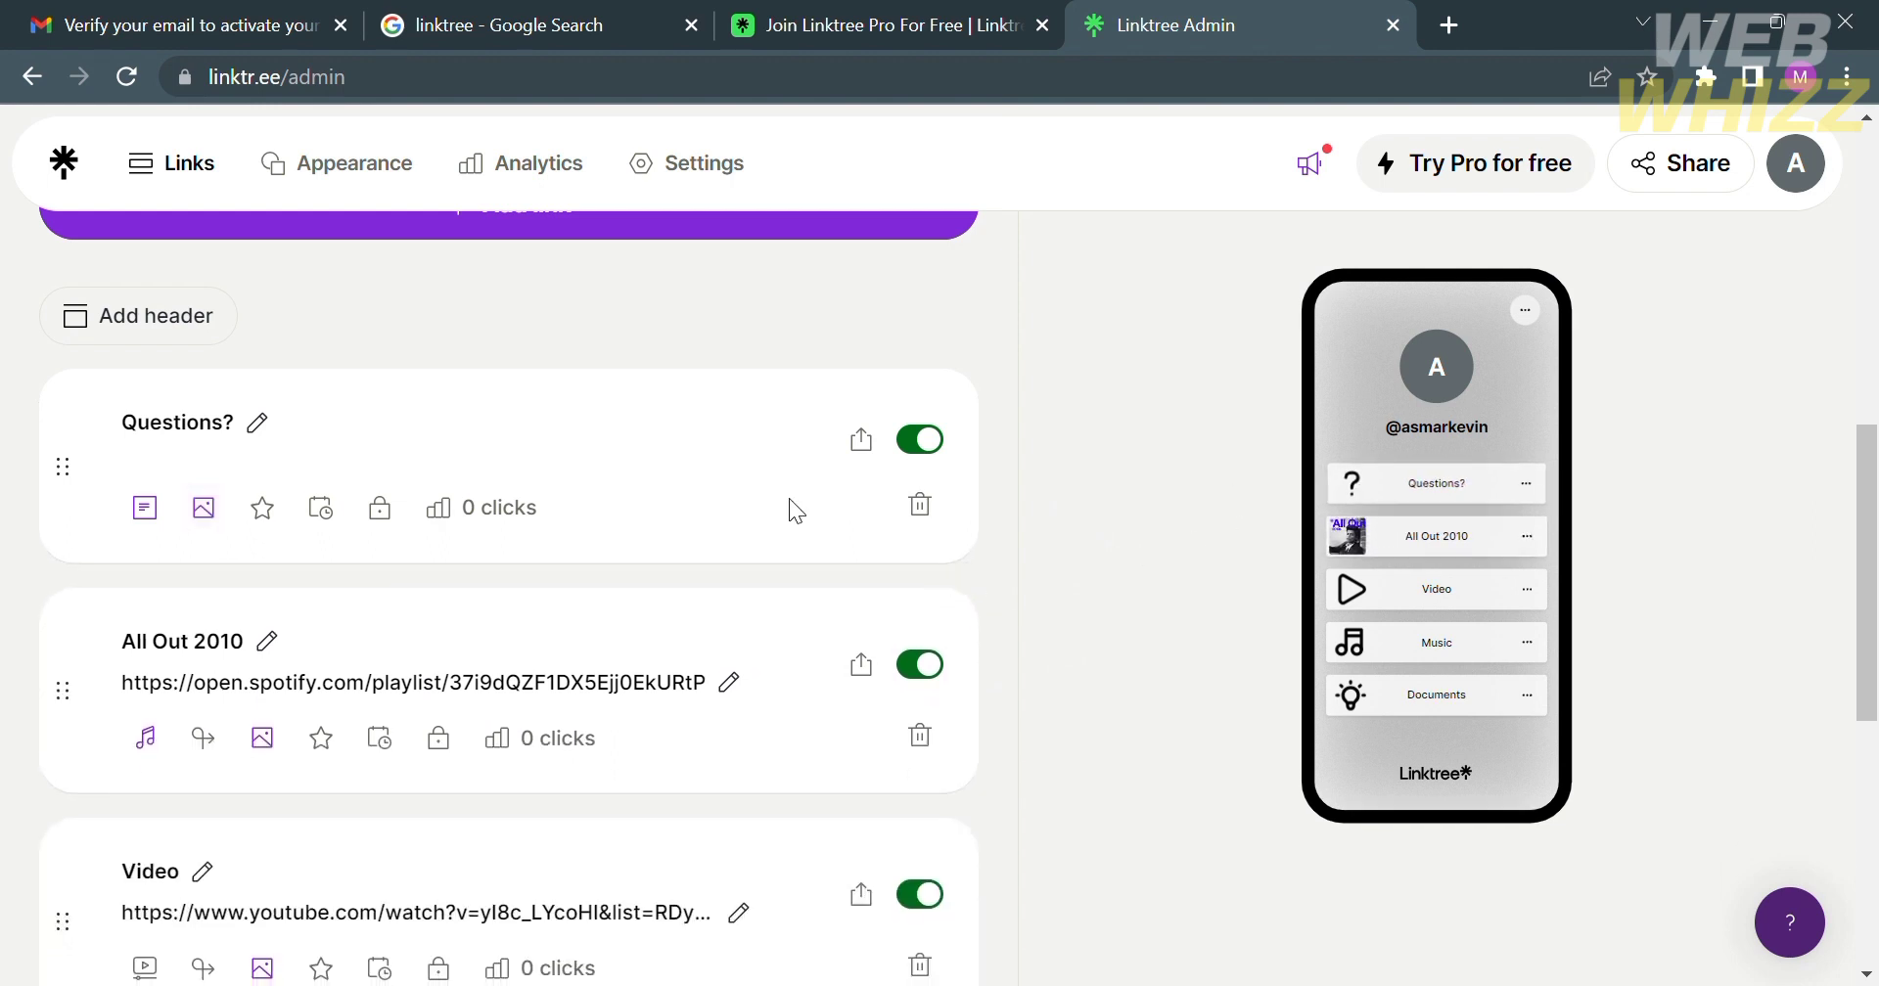
left_click(262, 508)
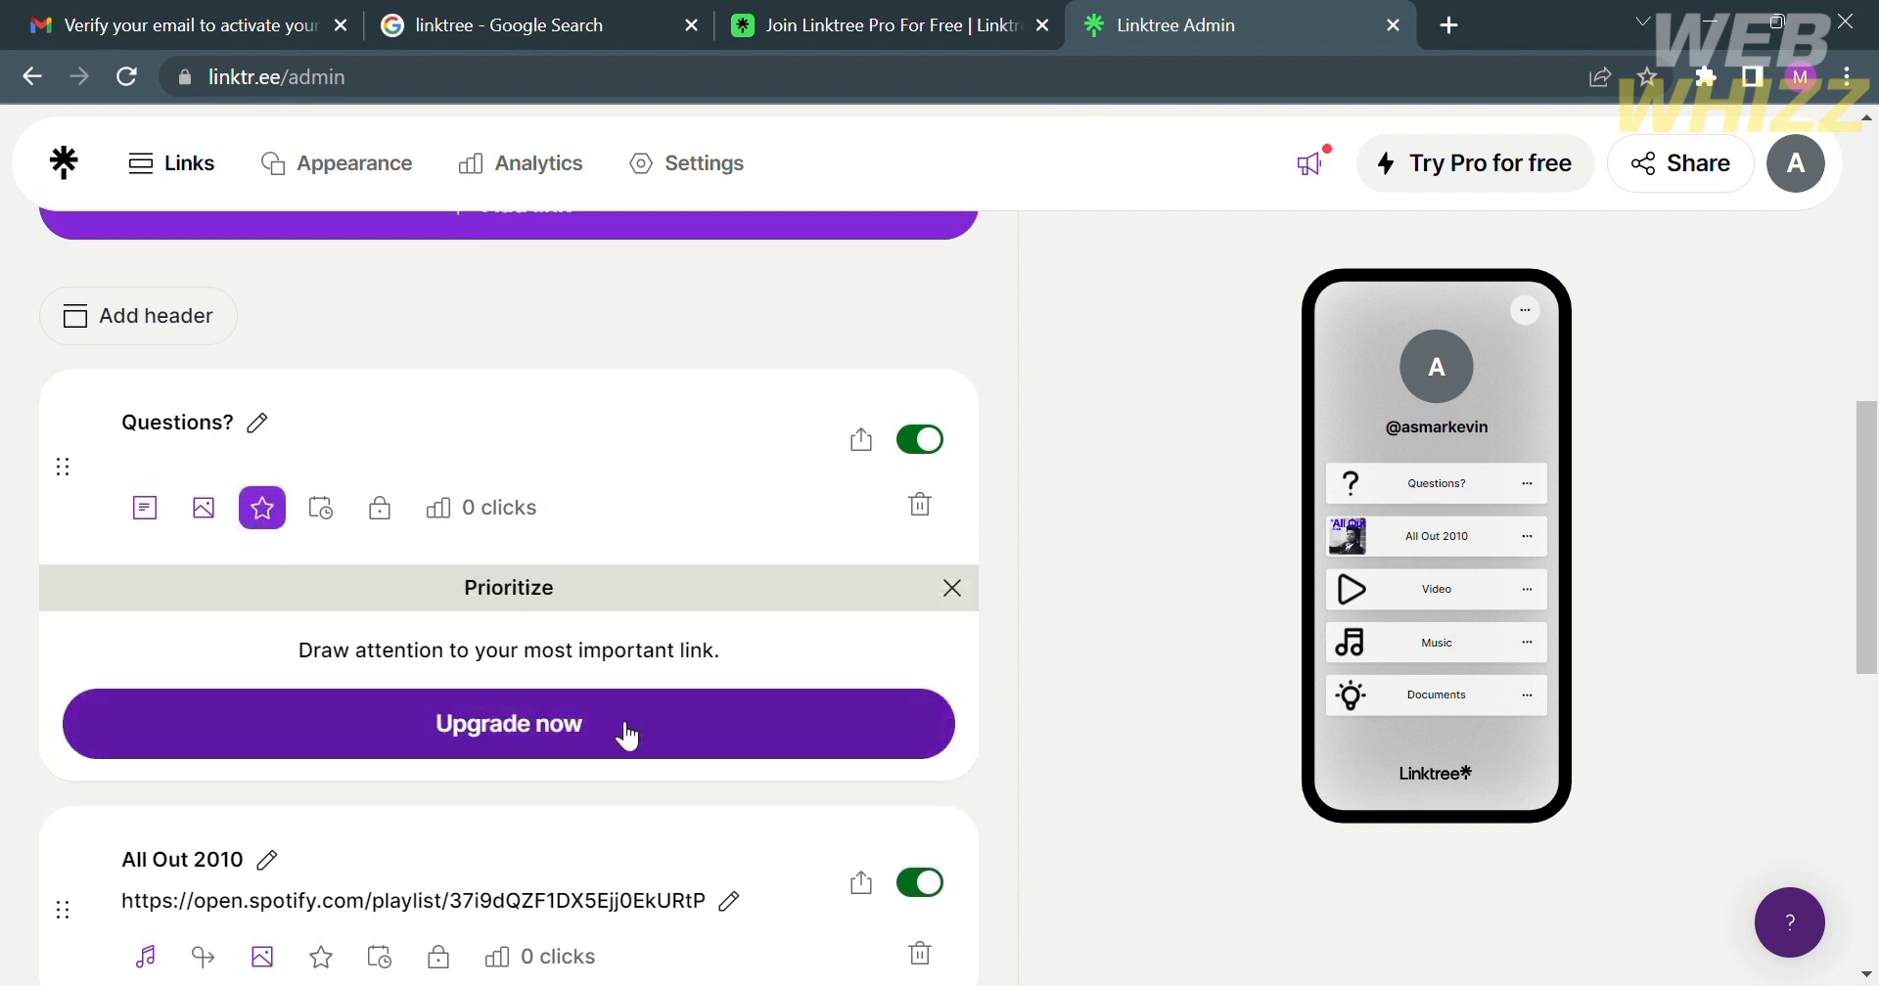
left_click(954, 588)
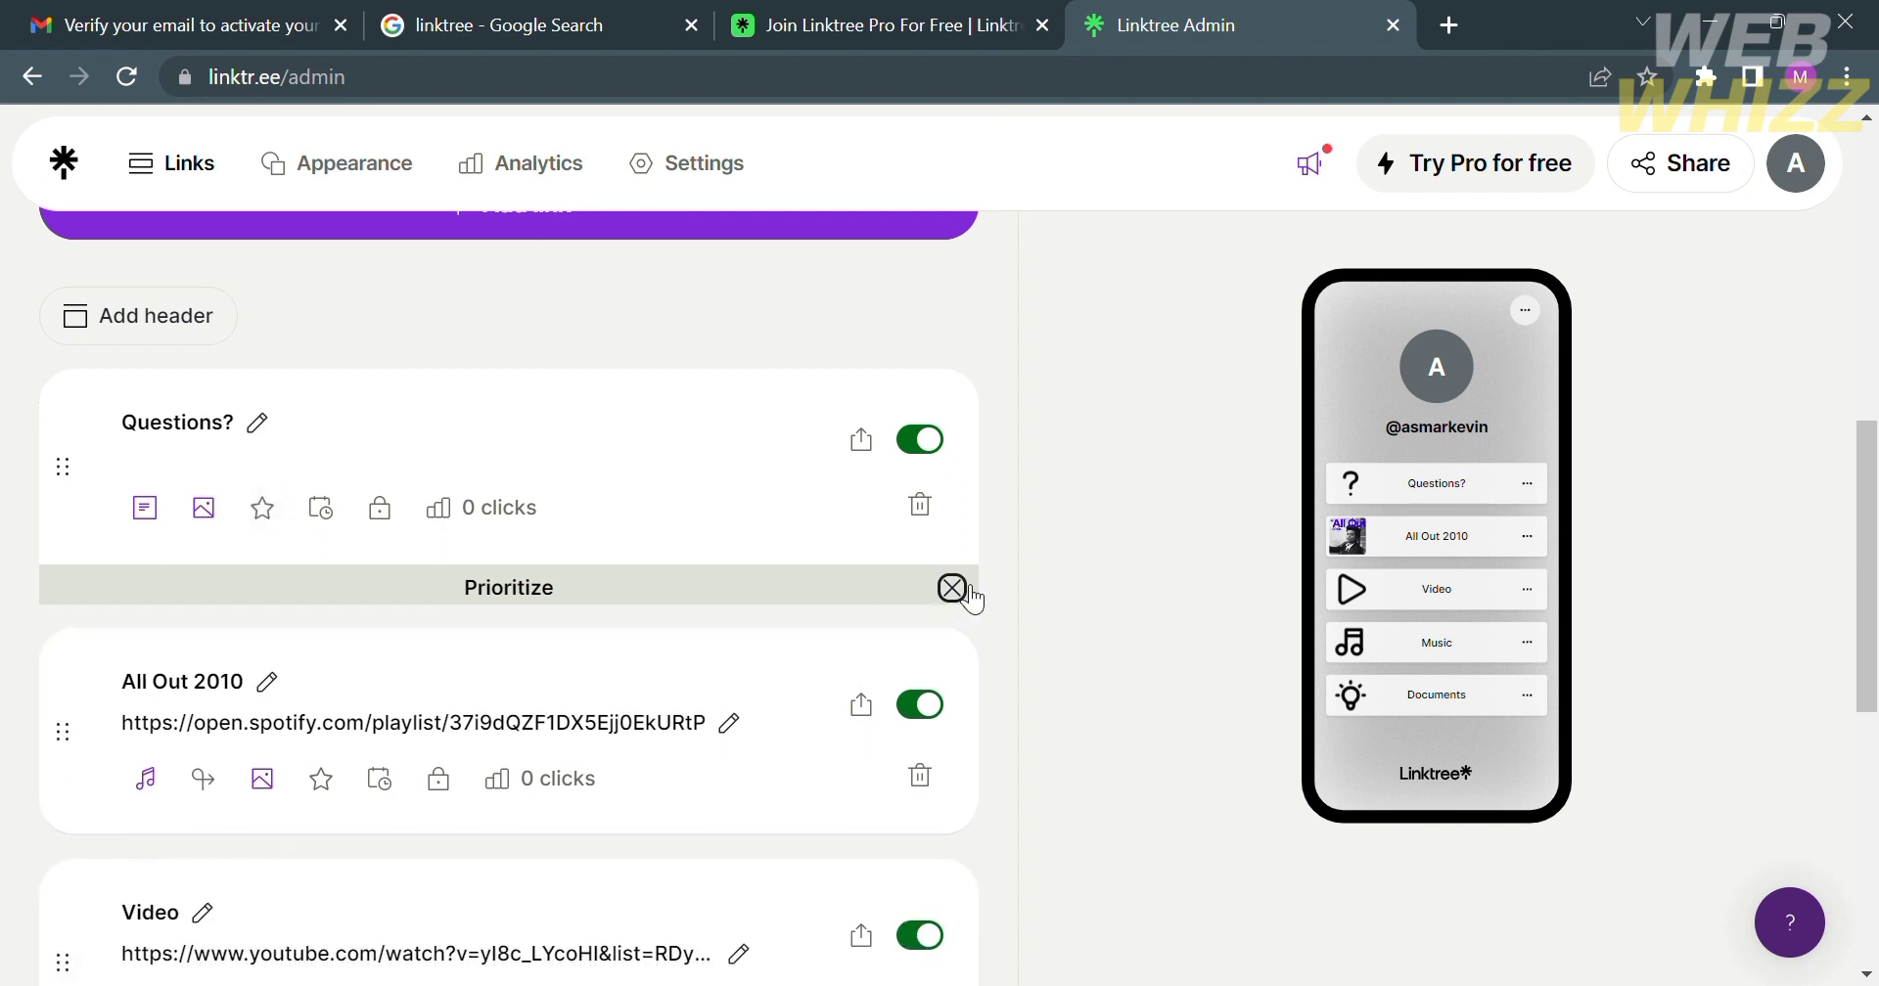
left_click(322, 509)
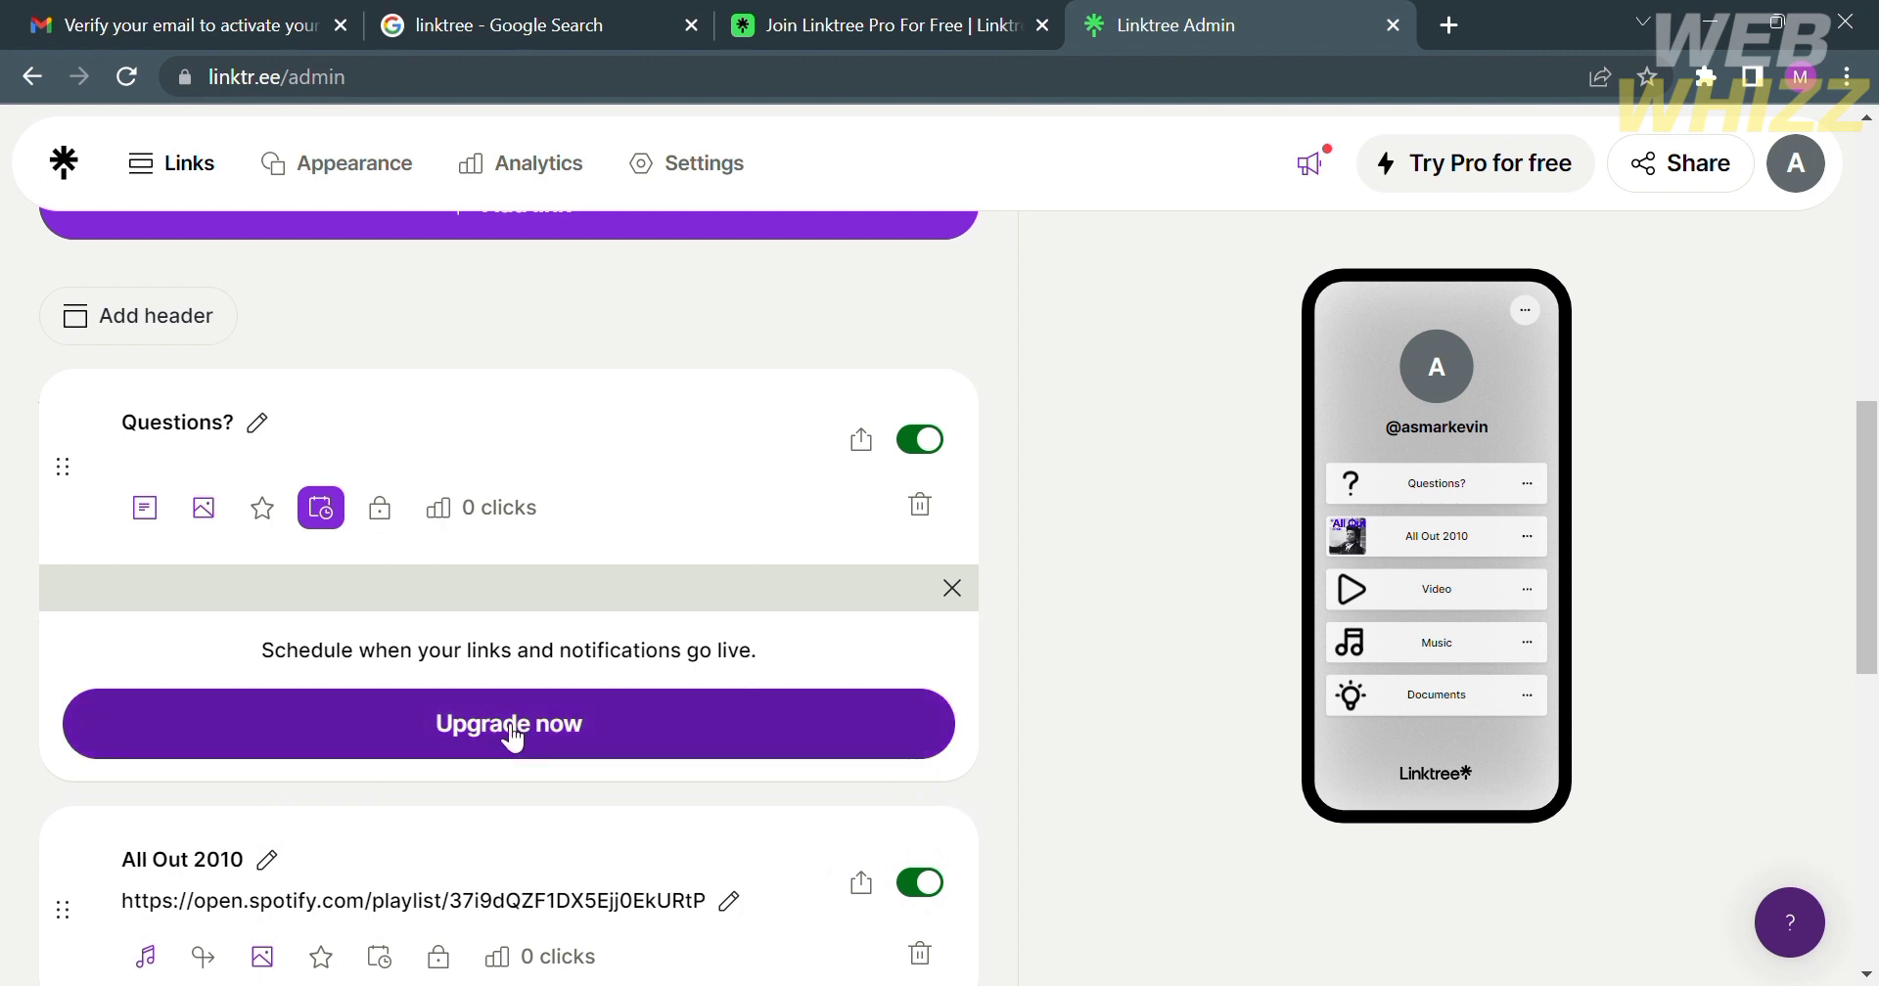
left_click(952, 588)
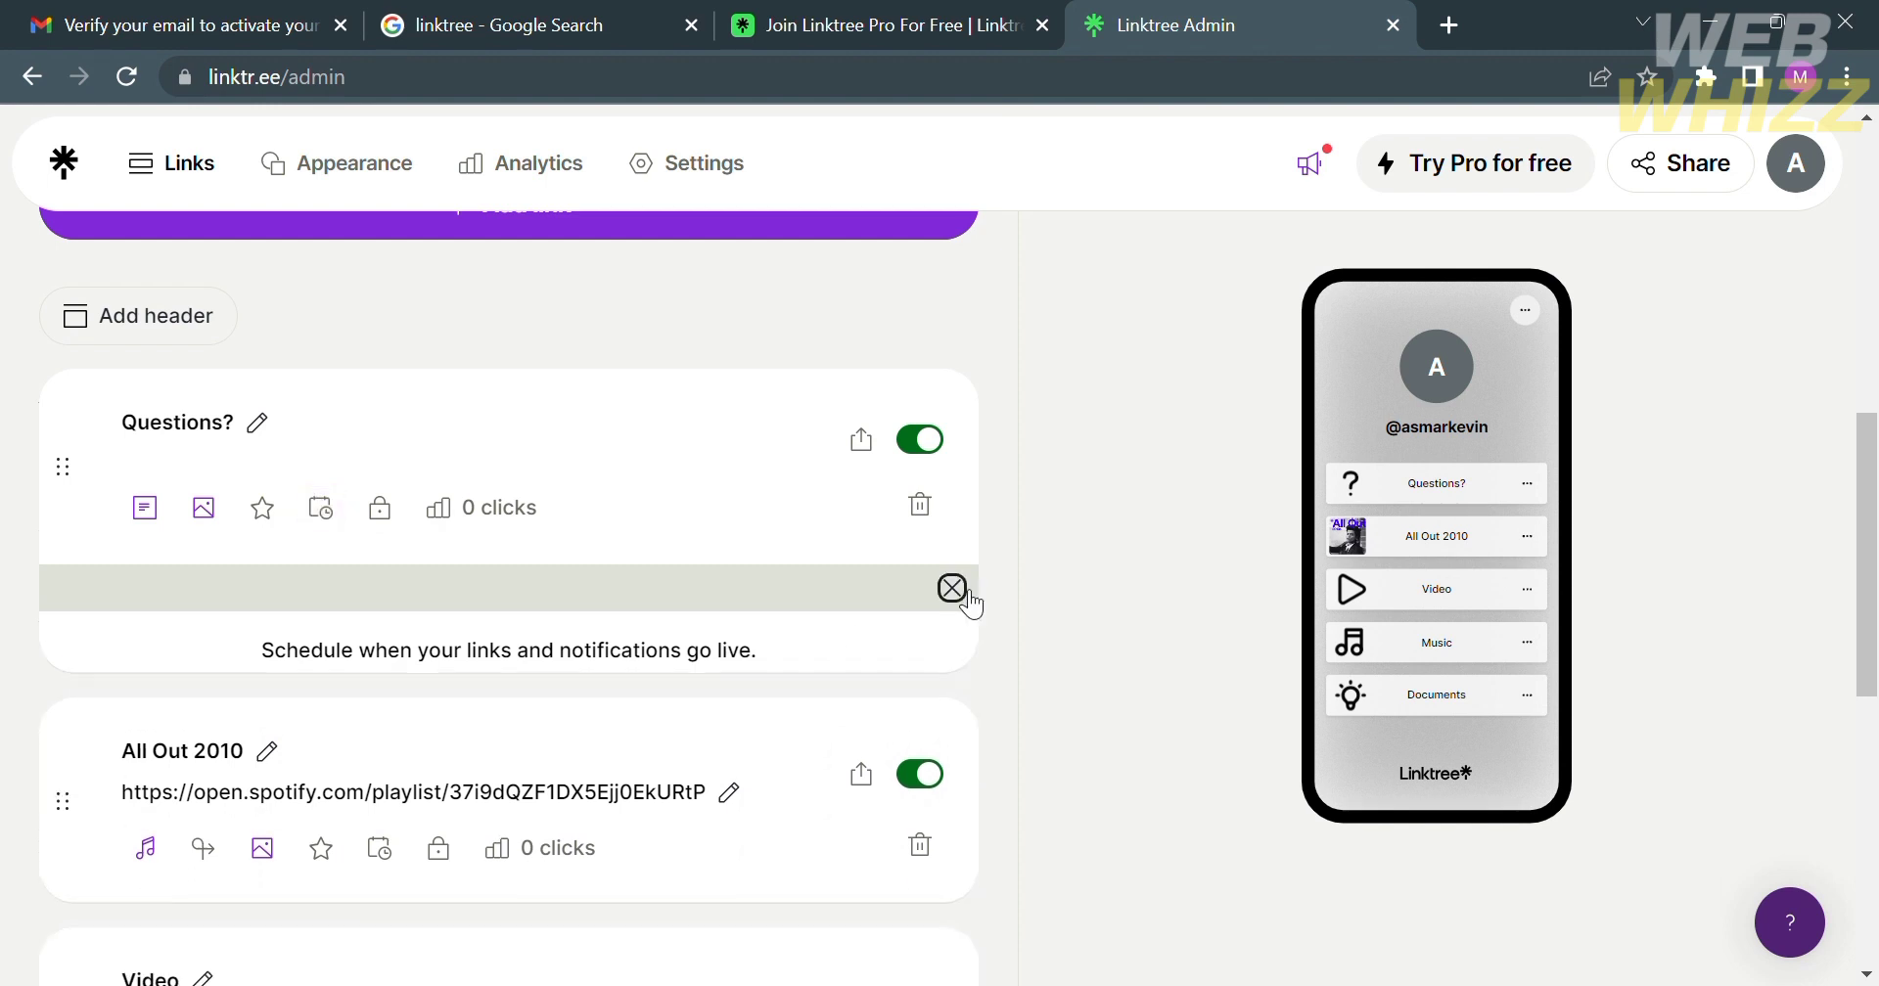
Open the Questions? link's lock settings to view its available criteria.
left_click(383, 510)
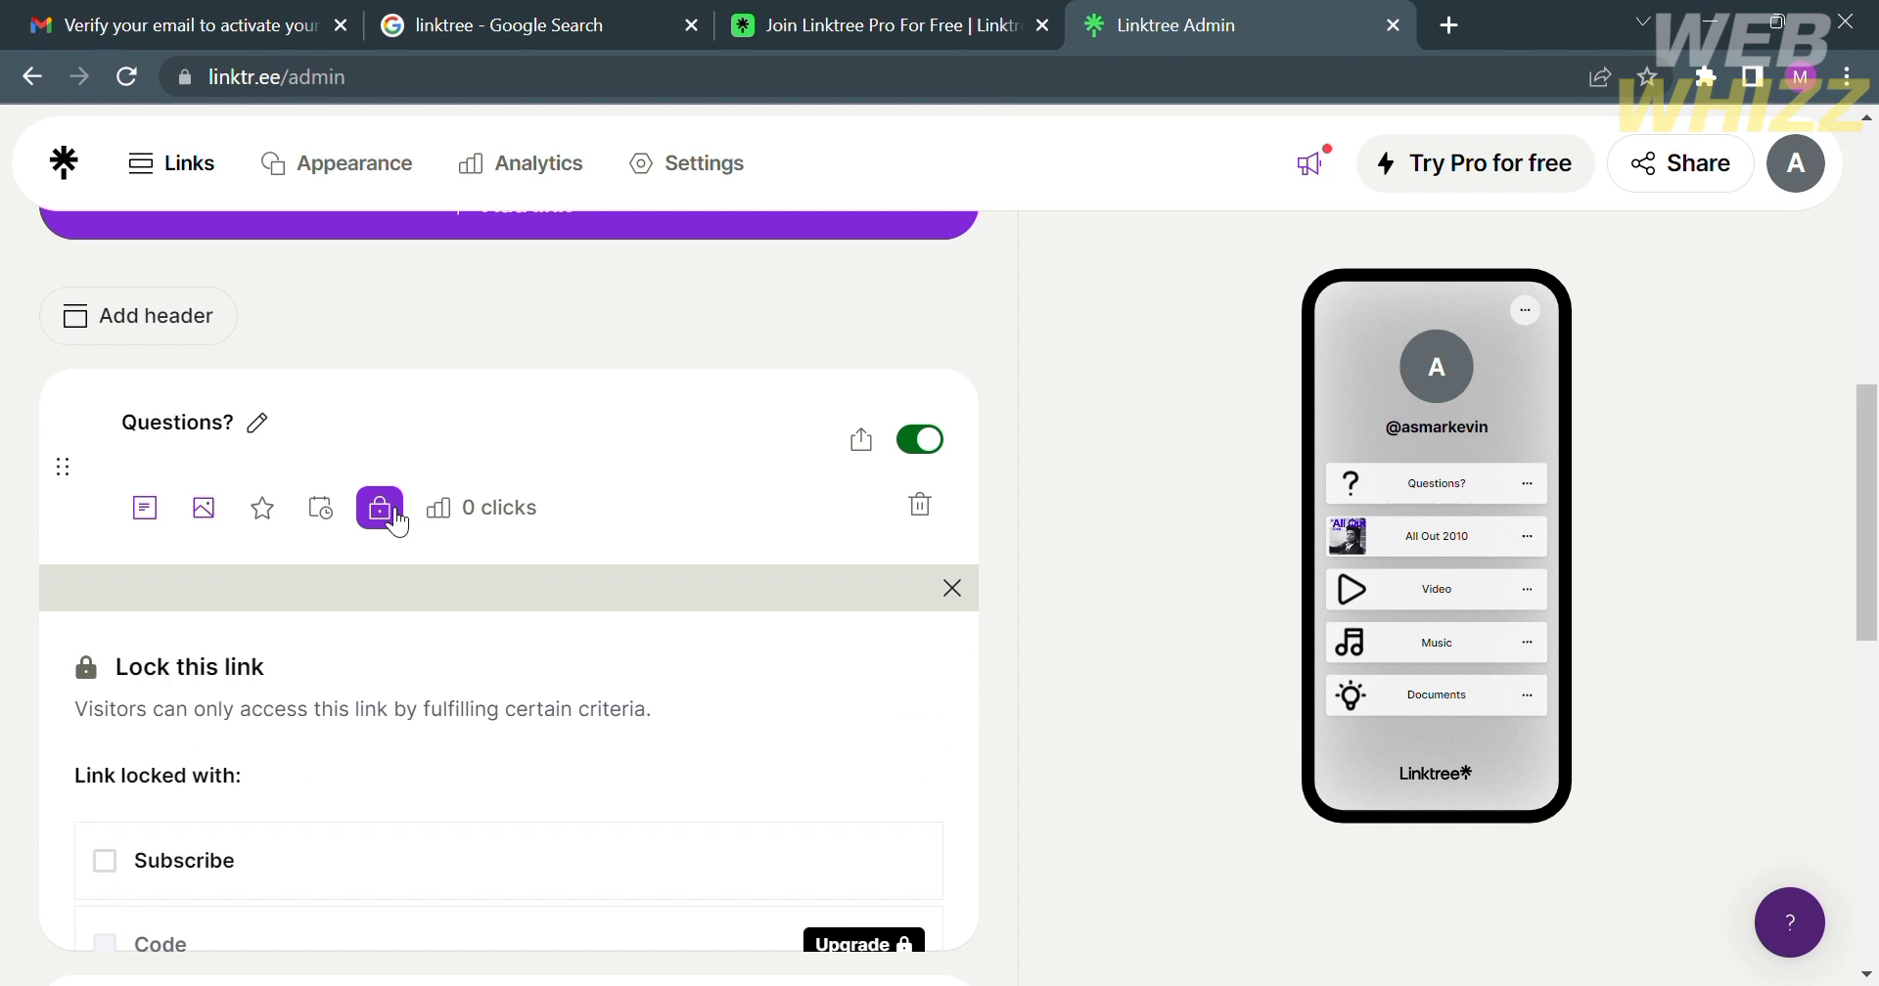
scroll(338, 788, "down", 2)
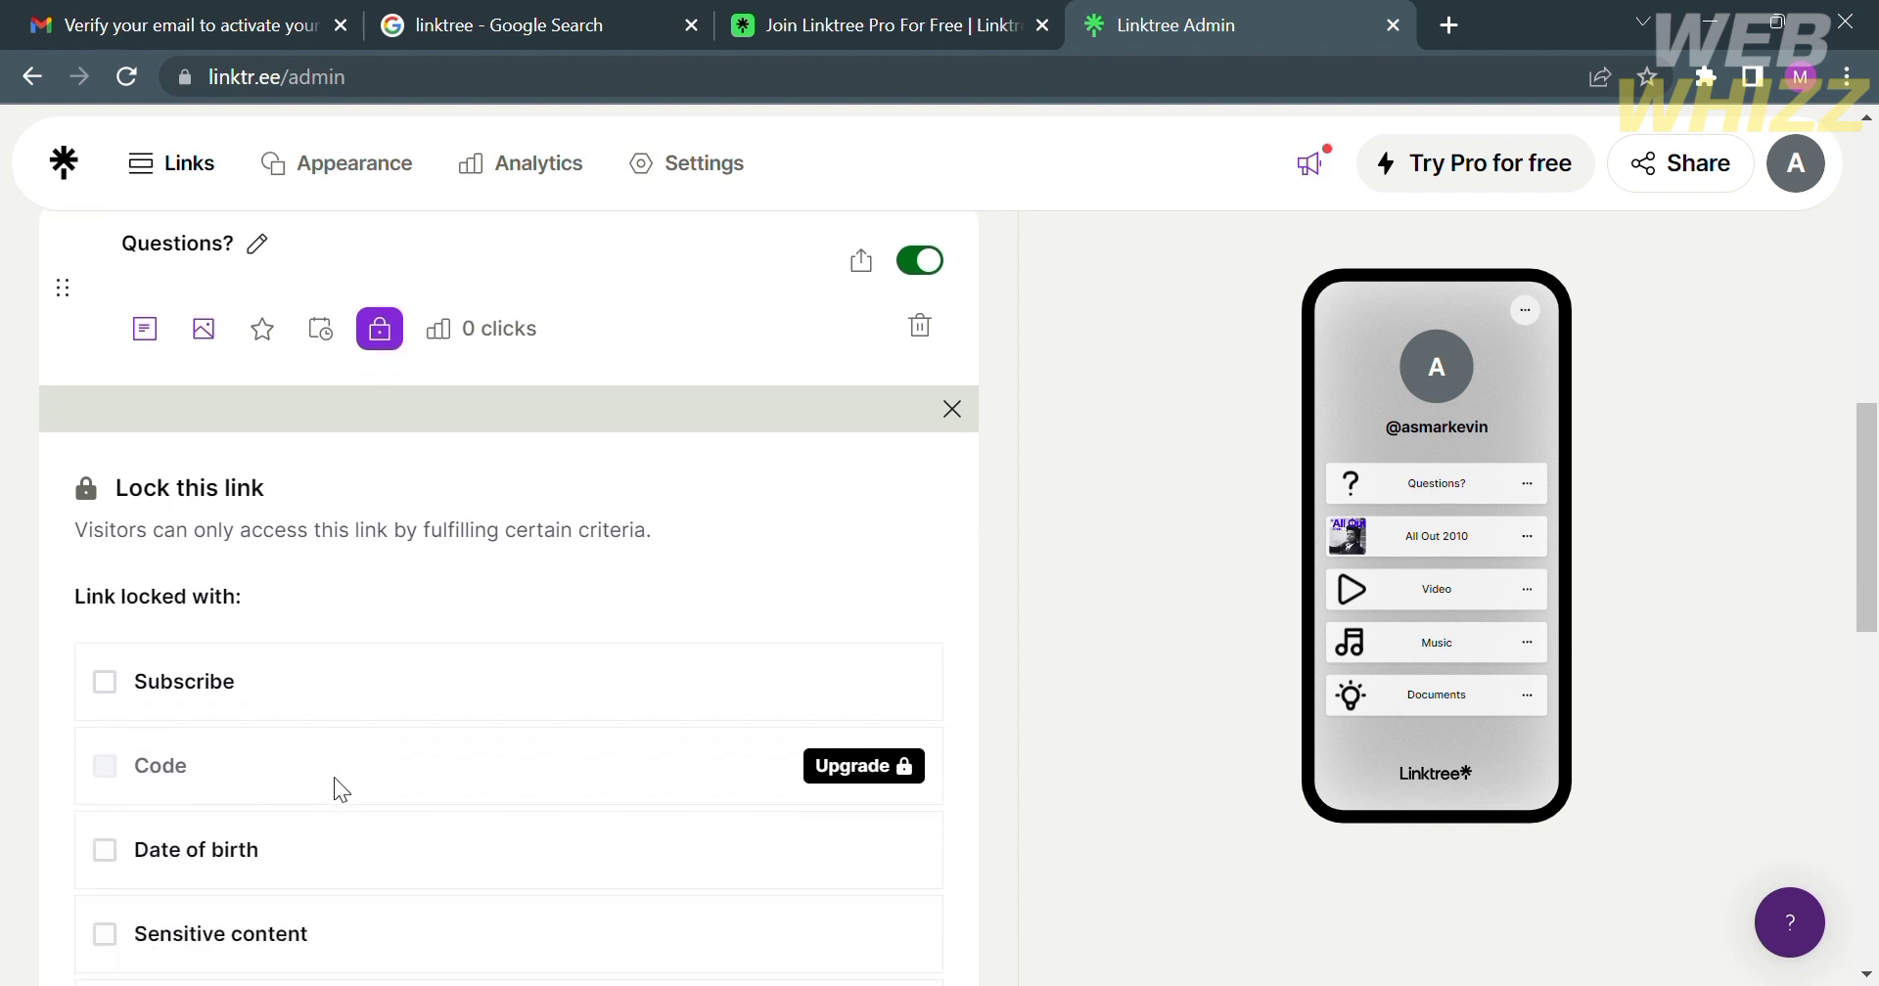
scroll(337, 788, "down", 2)
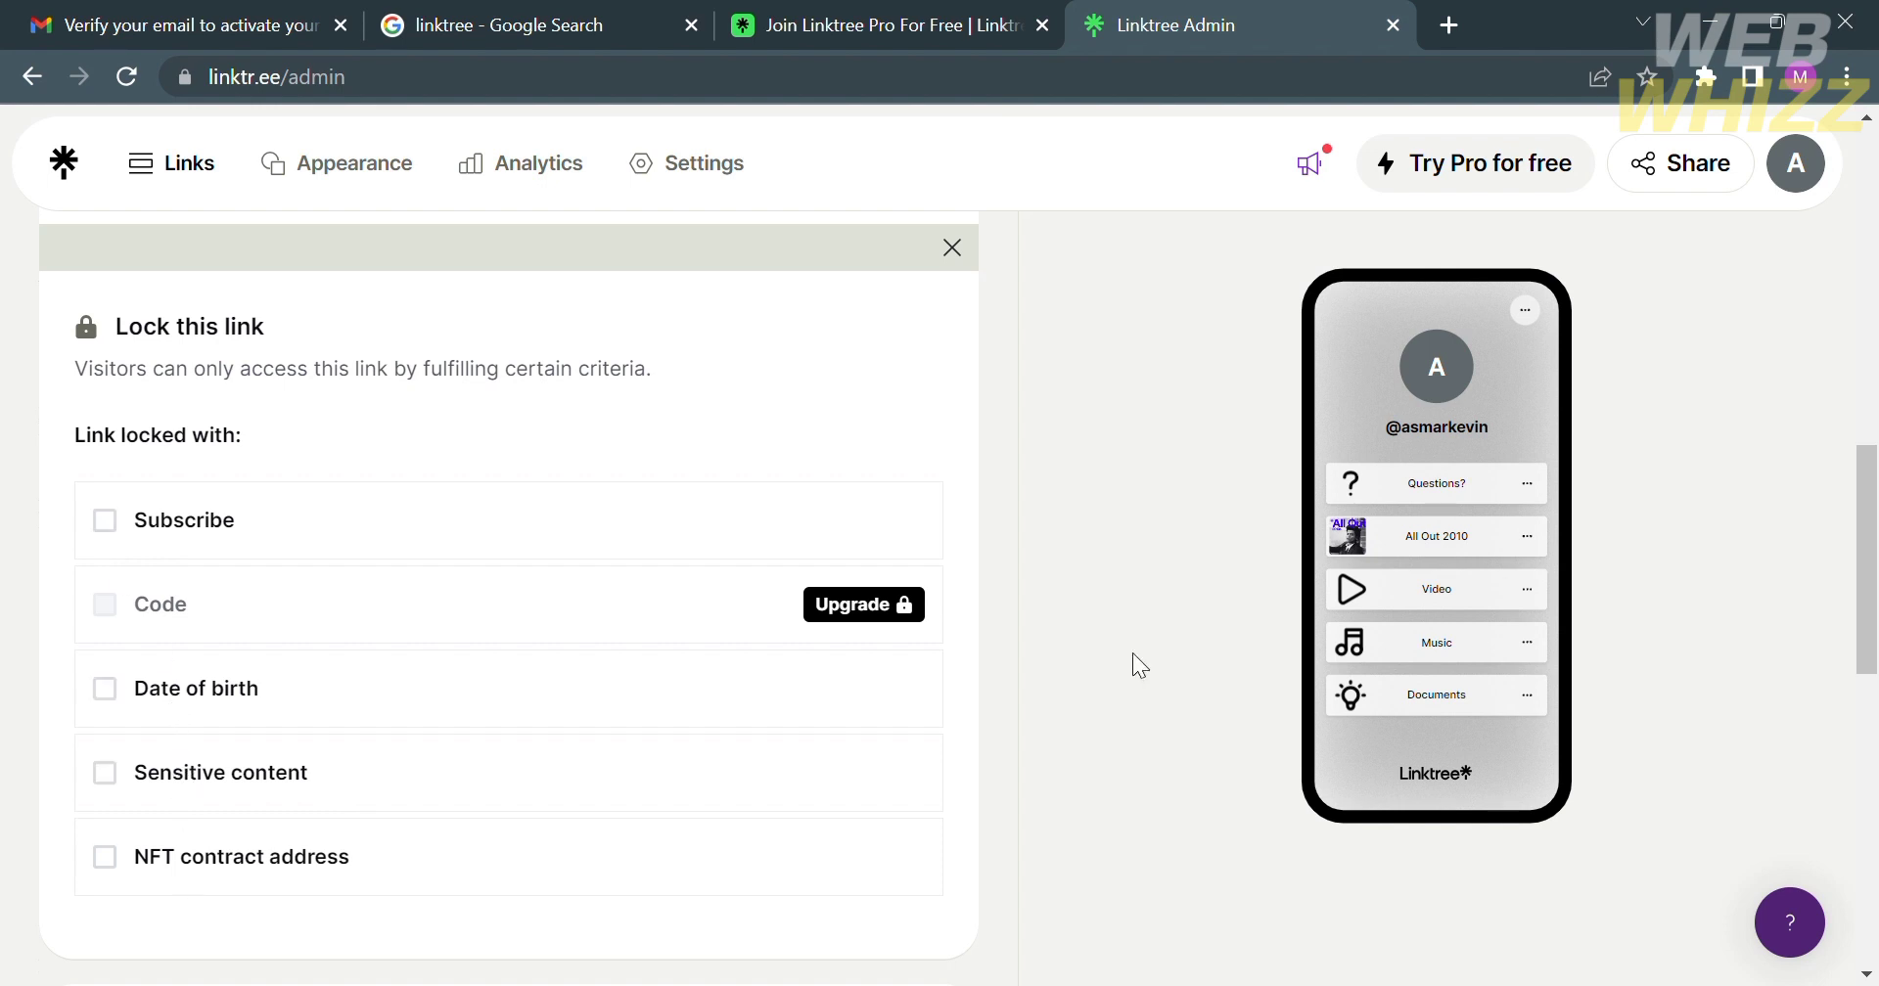
Close the lock panel and view the Questions? link's share options with its tr.ee link.
left_click(954, 249)
scroll(961, 243, "up", 2)
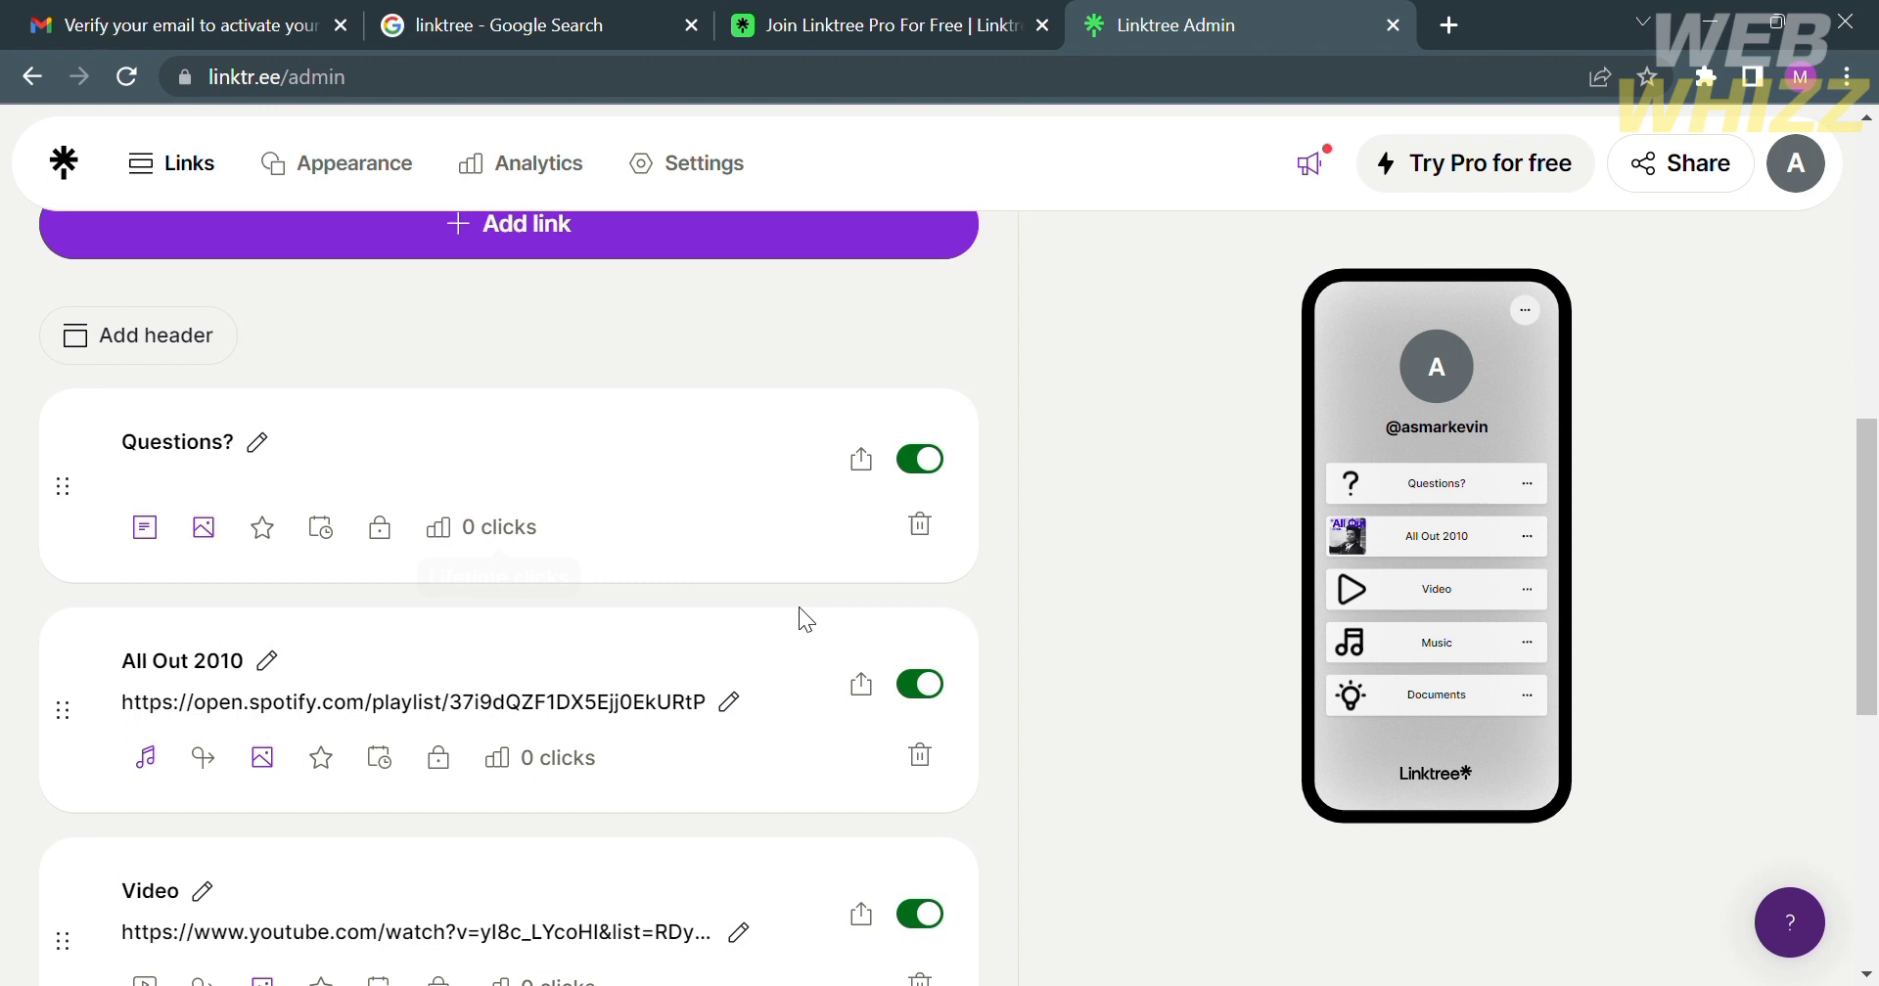
mouse_move(860, 460)
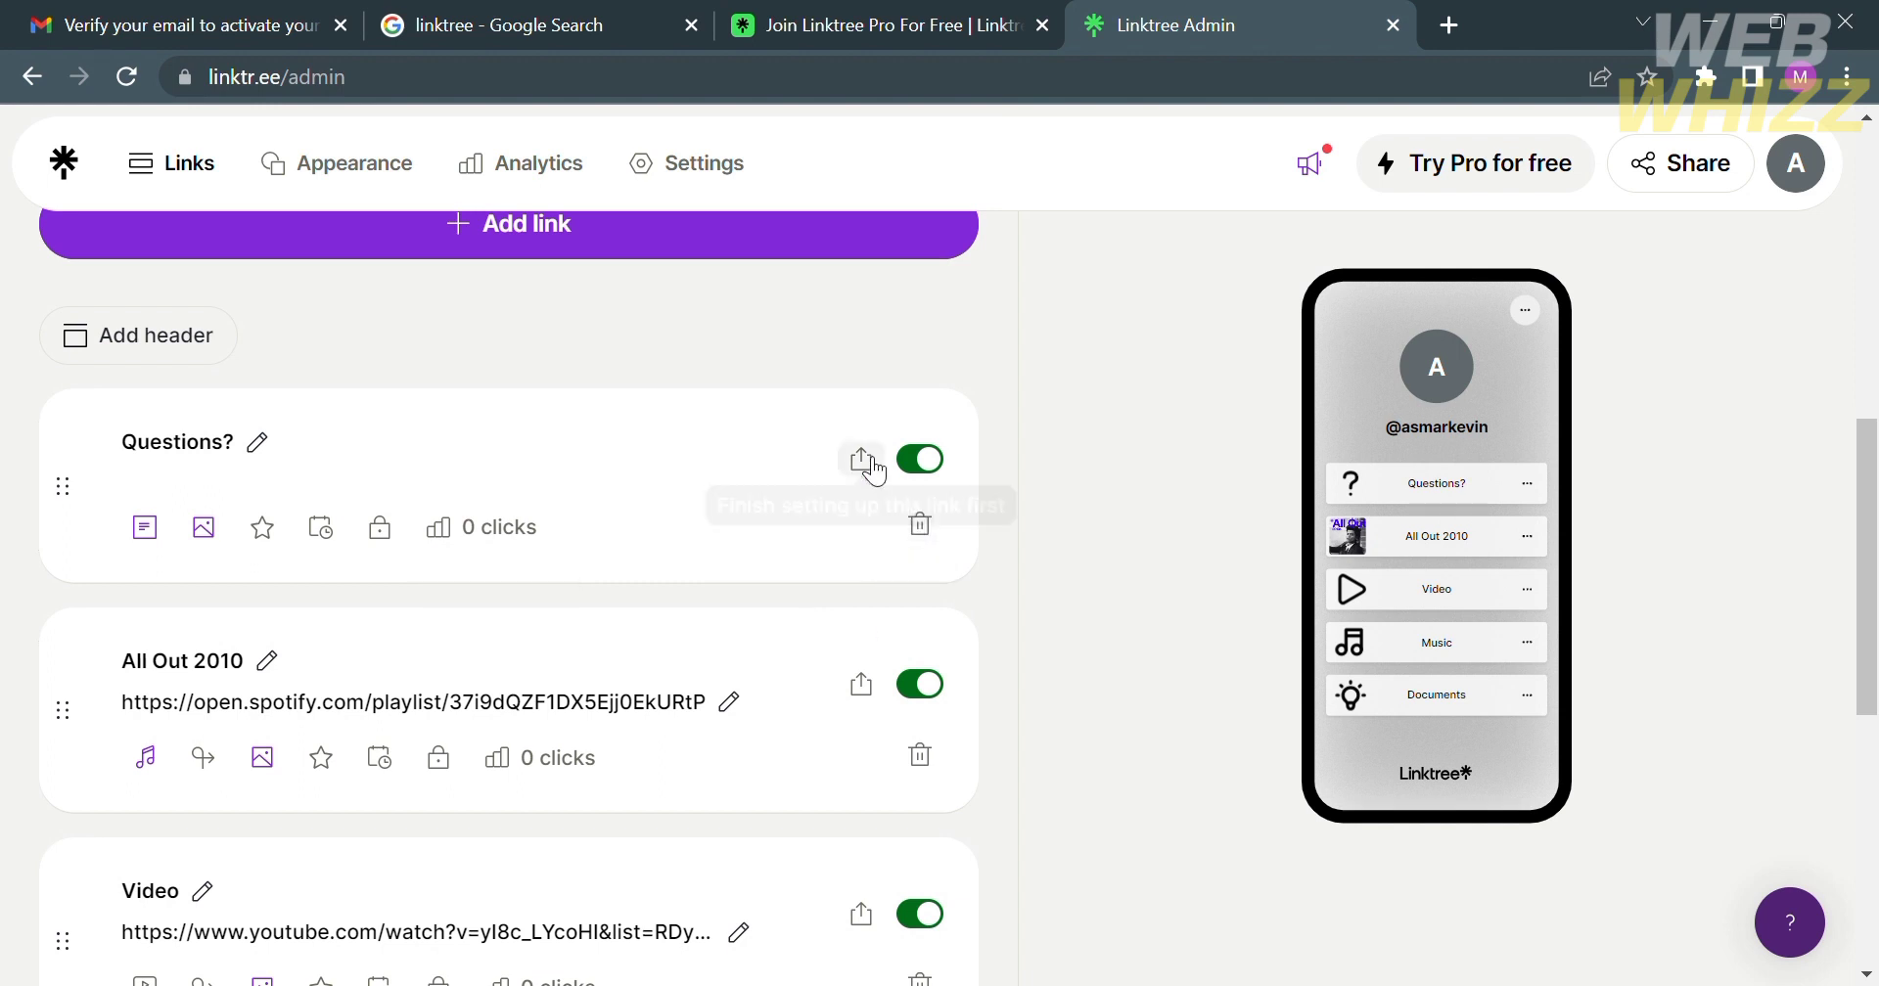
left_click(869, 466)
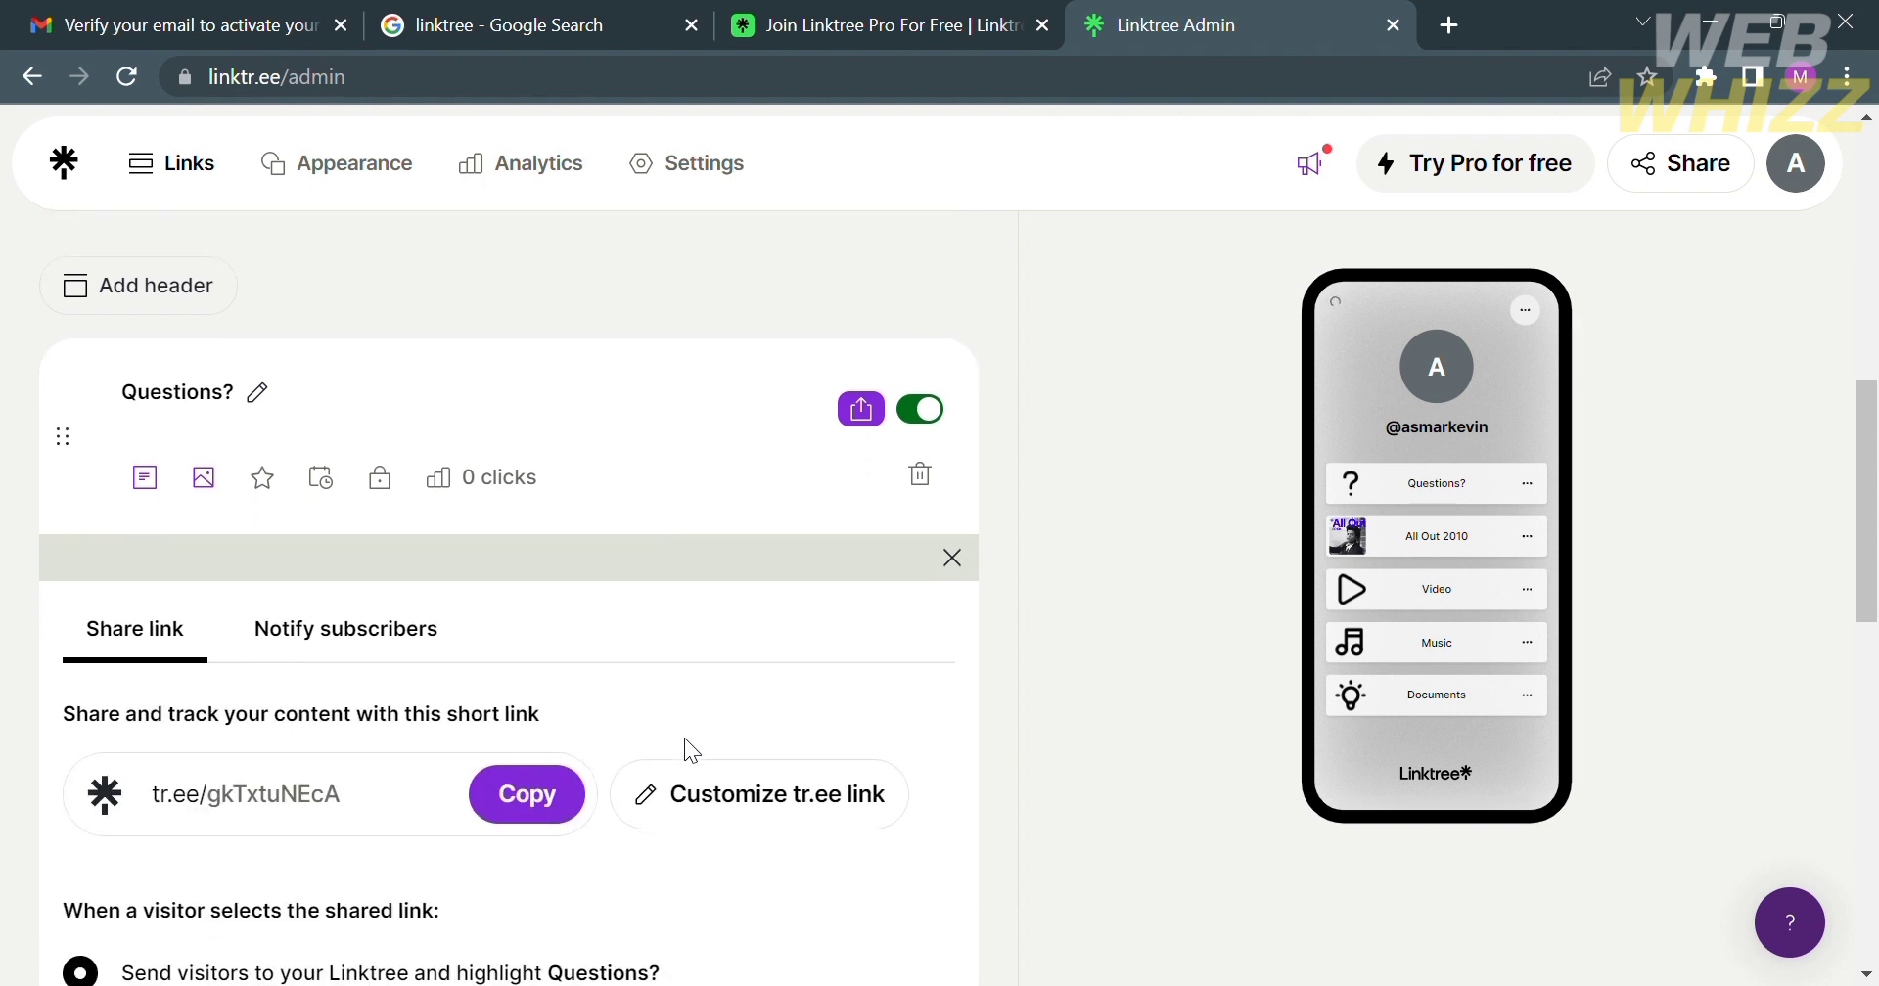
scroll(568, 701, "down", 1)
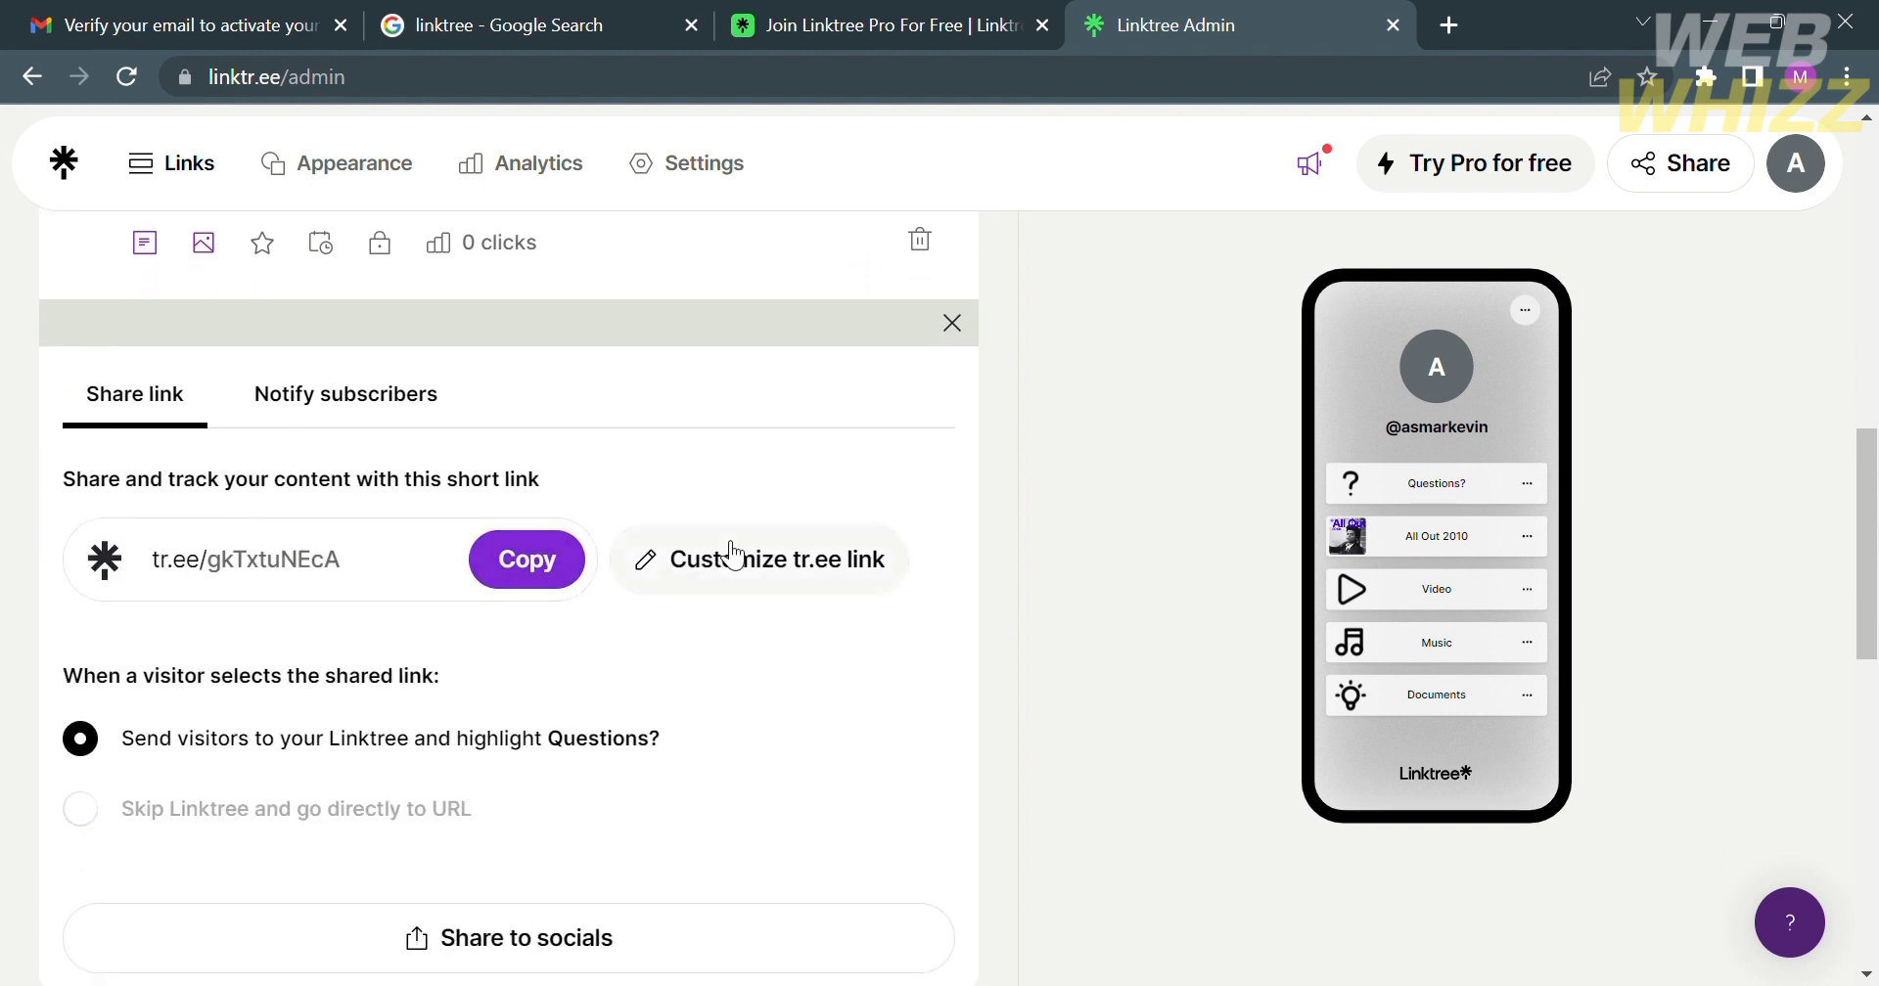
scroll(851, 898, "down", 1)
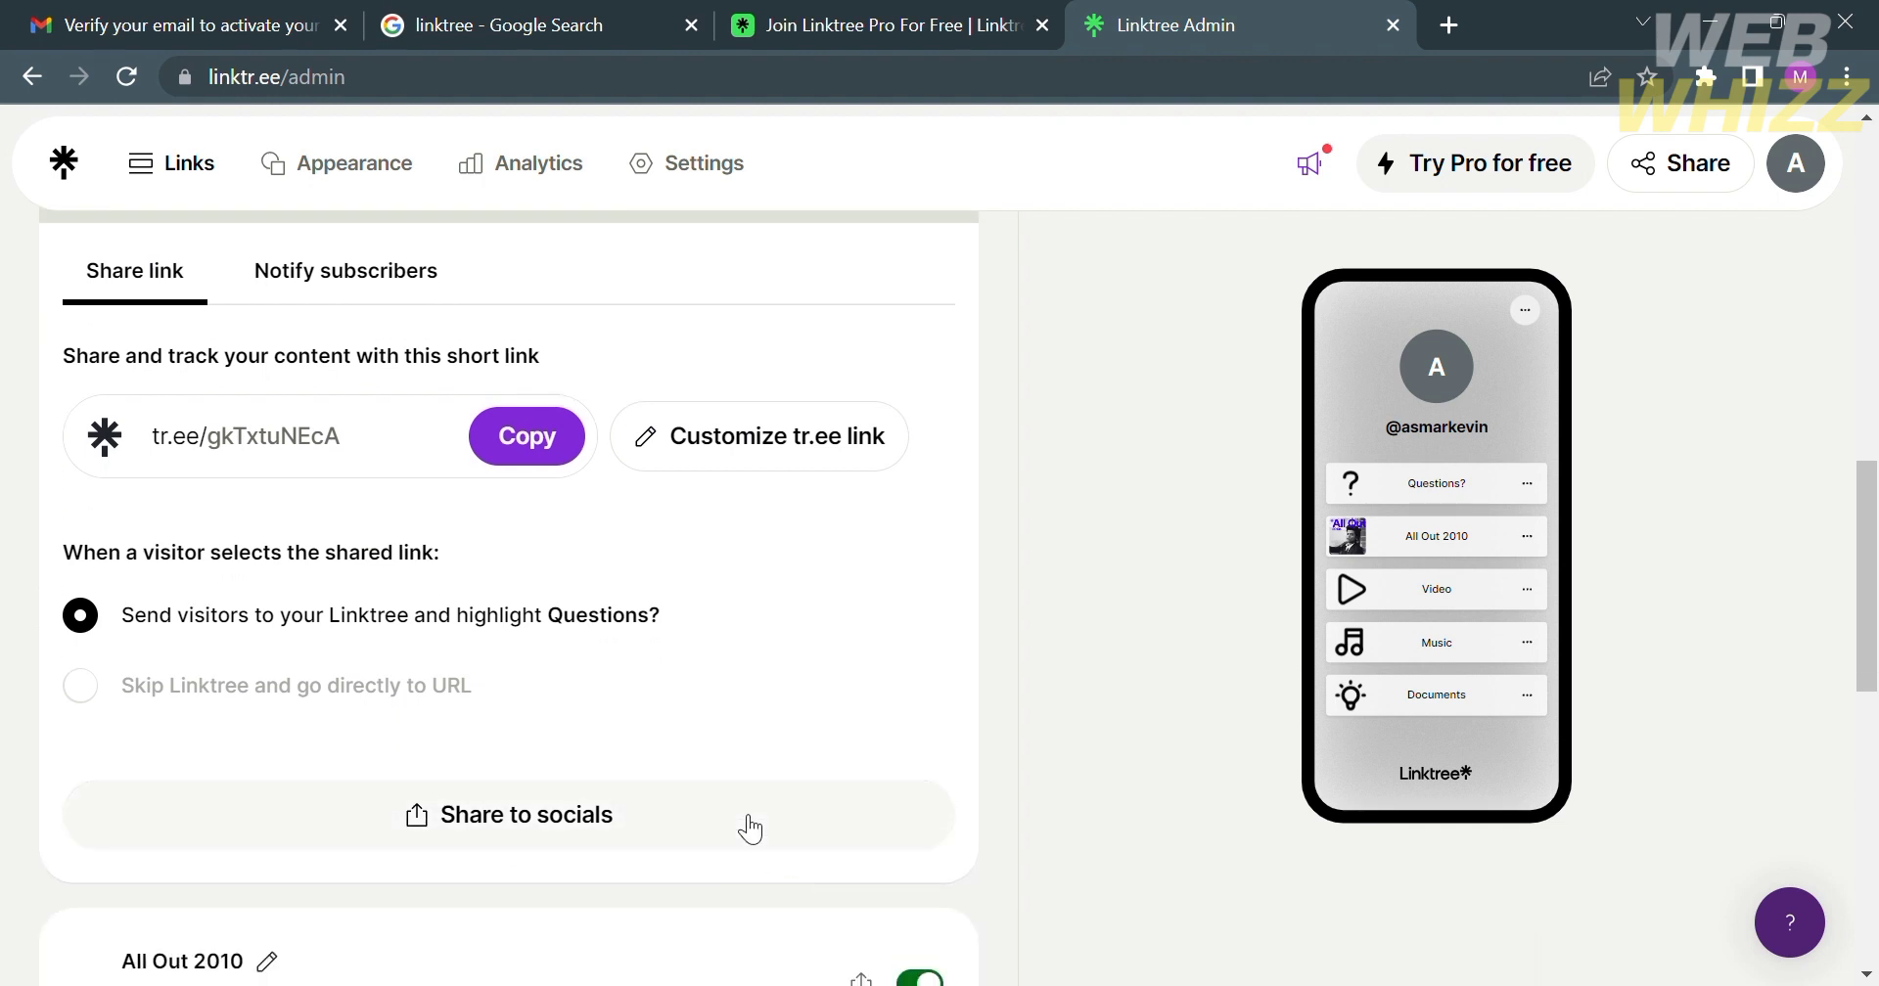
scroll(929, 644, "up", 1)
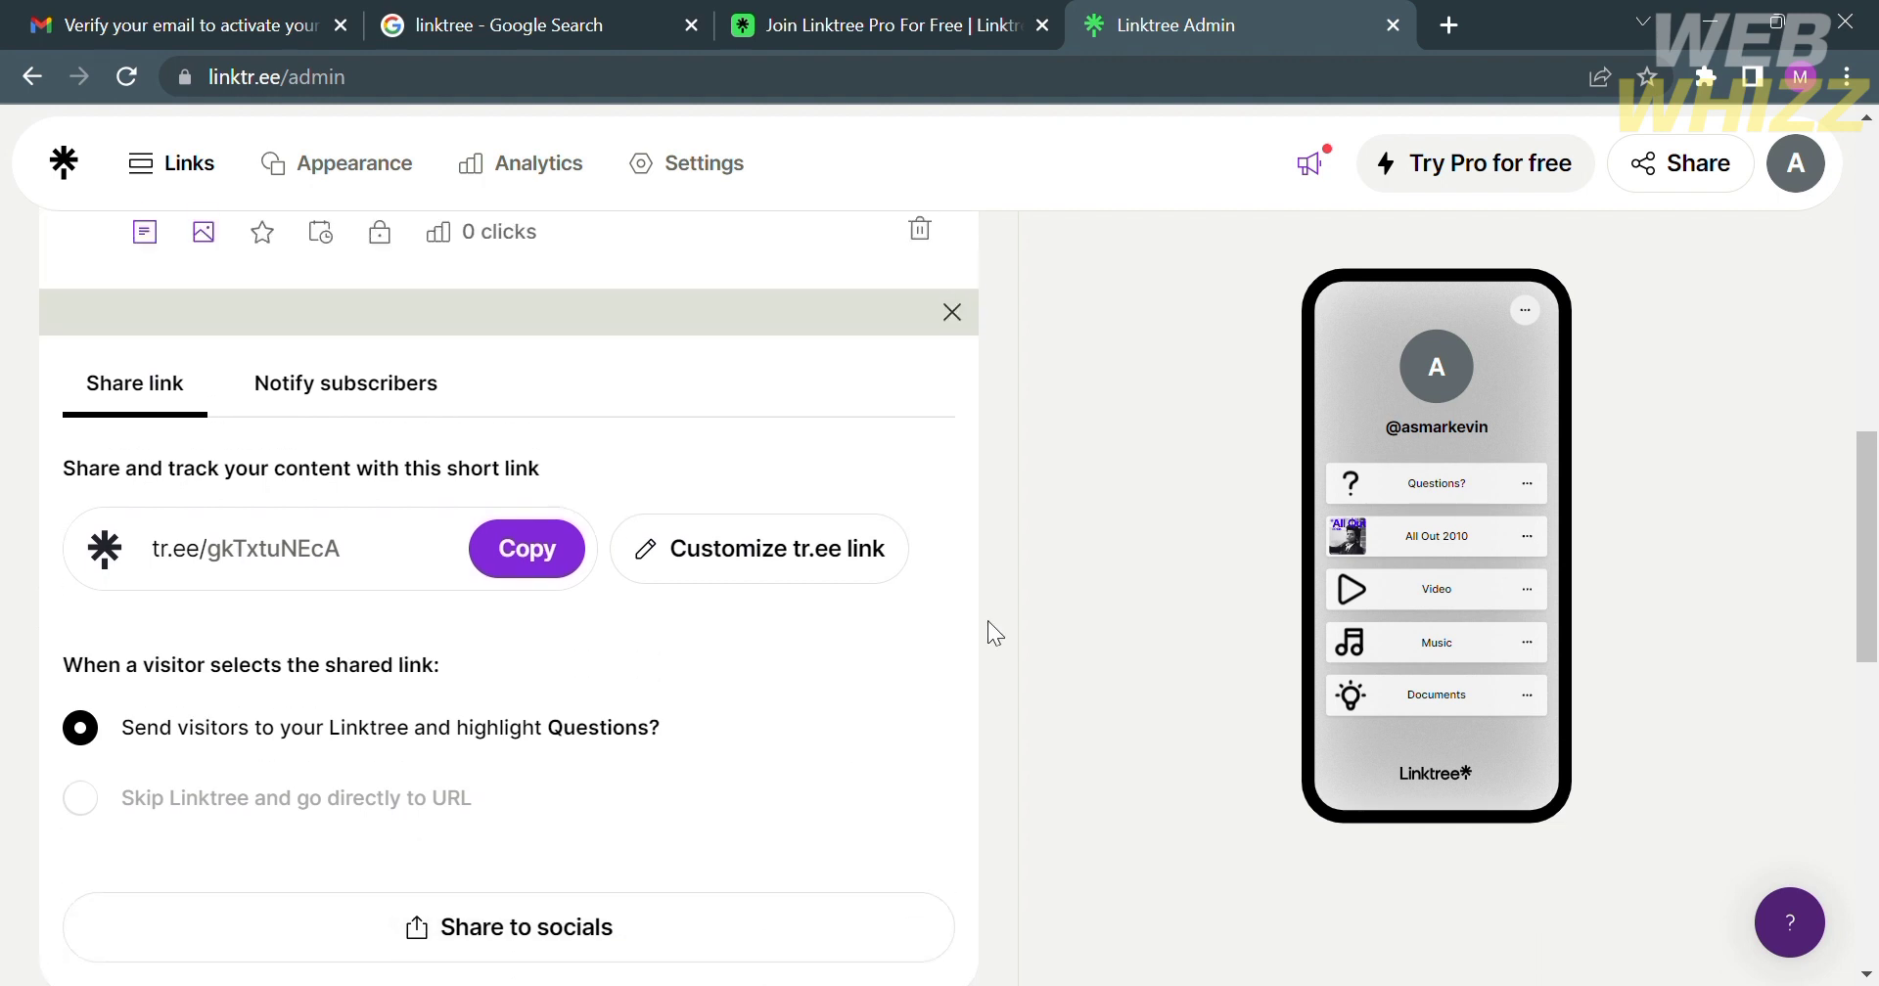
scroll(989, 620, "up", 1)
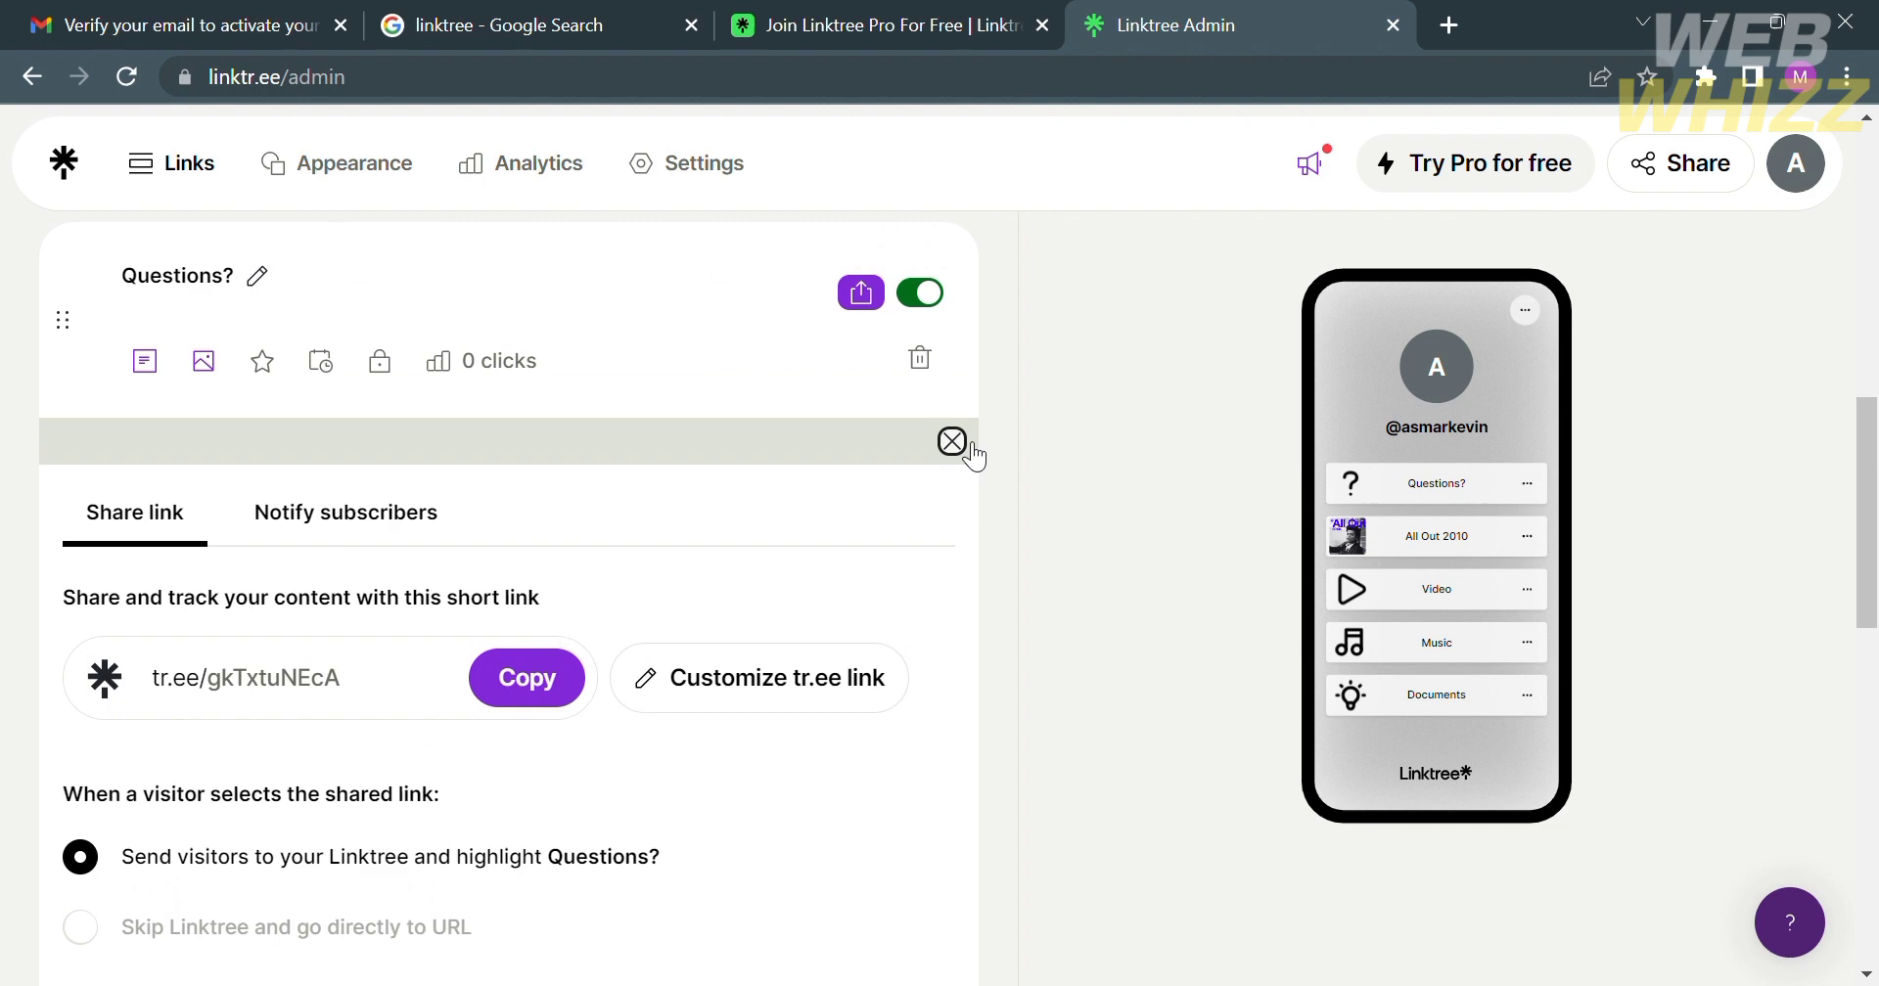
Close the share panel, leaving the Questions? link collapsed among the link cards.
left_click(952, 441)
scroll(1112, 544, "up", 6)
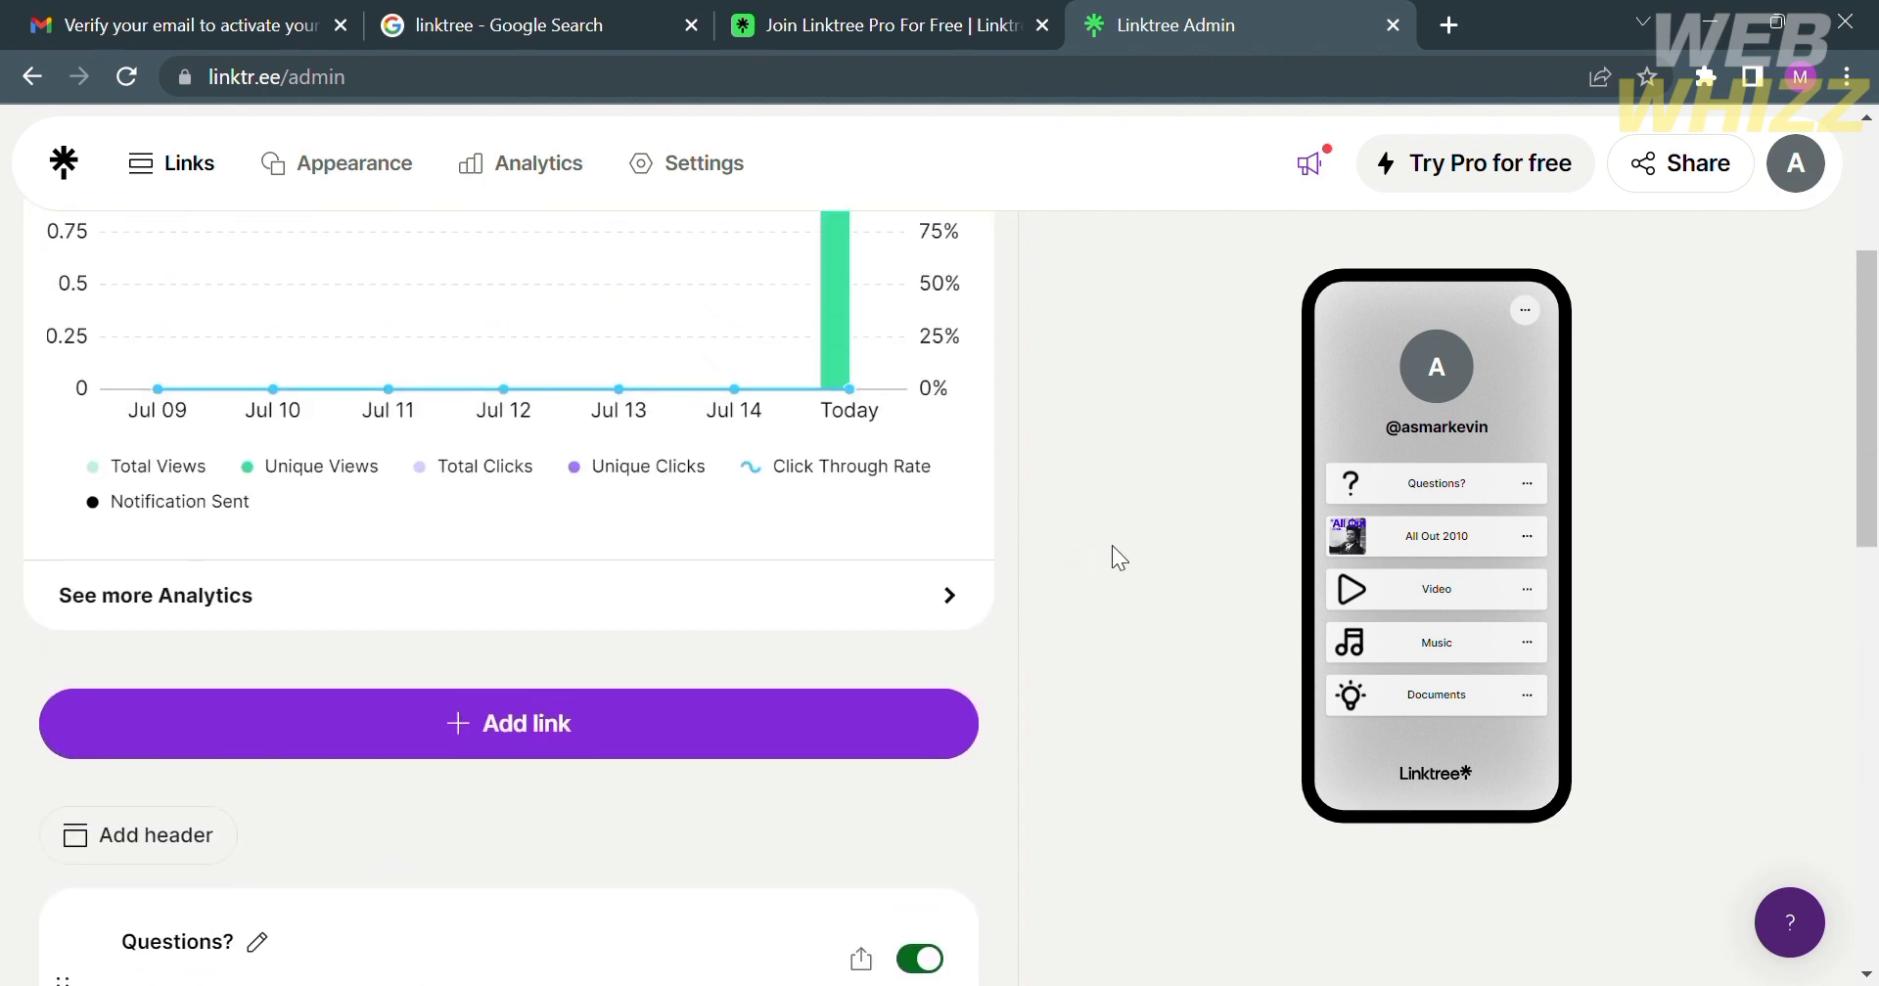
scroll(1112, 546, "up", 2)
scroll(1112, 546, "down", 3)
scroll(1111, 546, "down", 2)
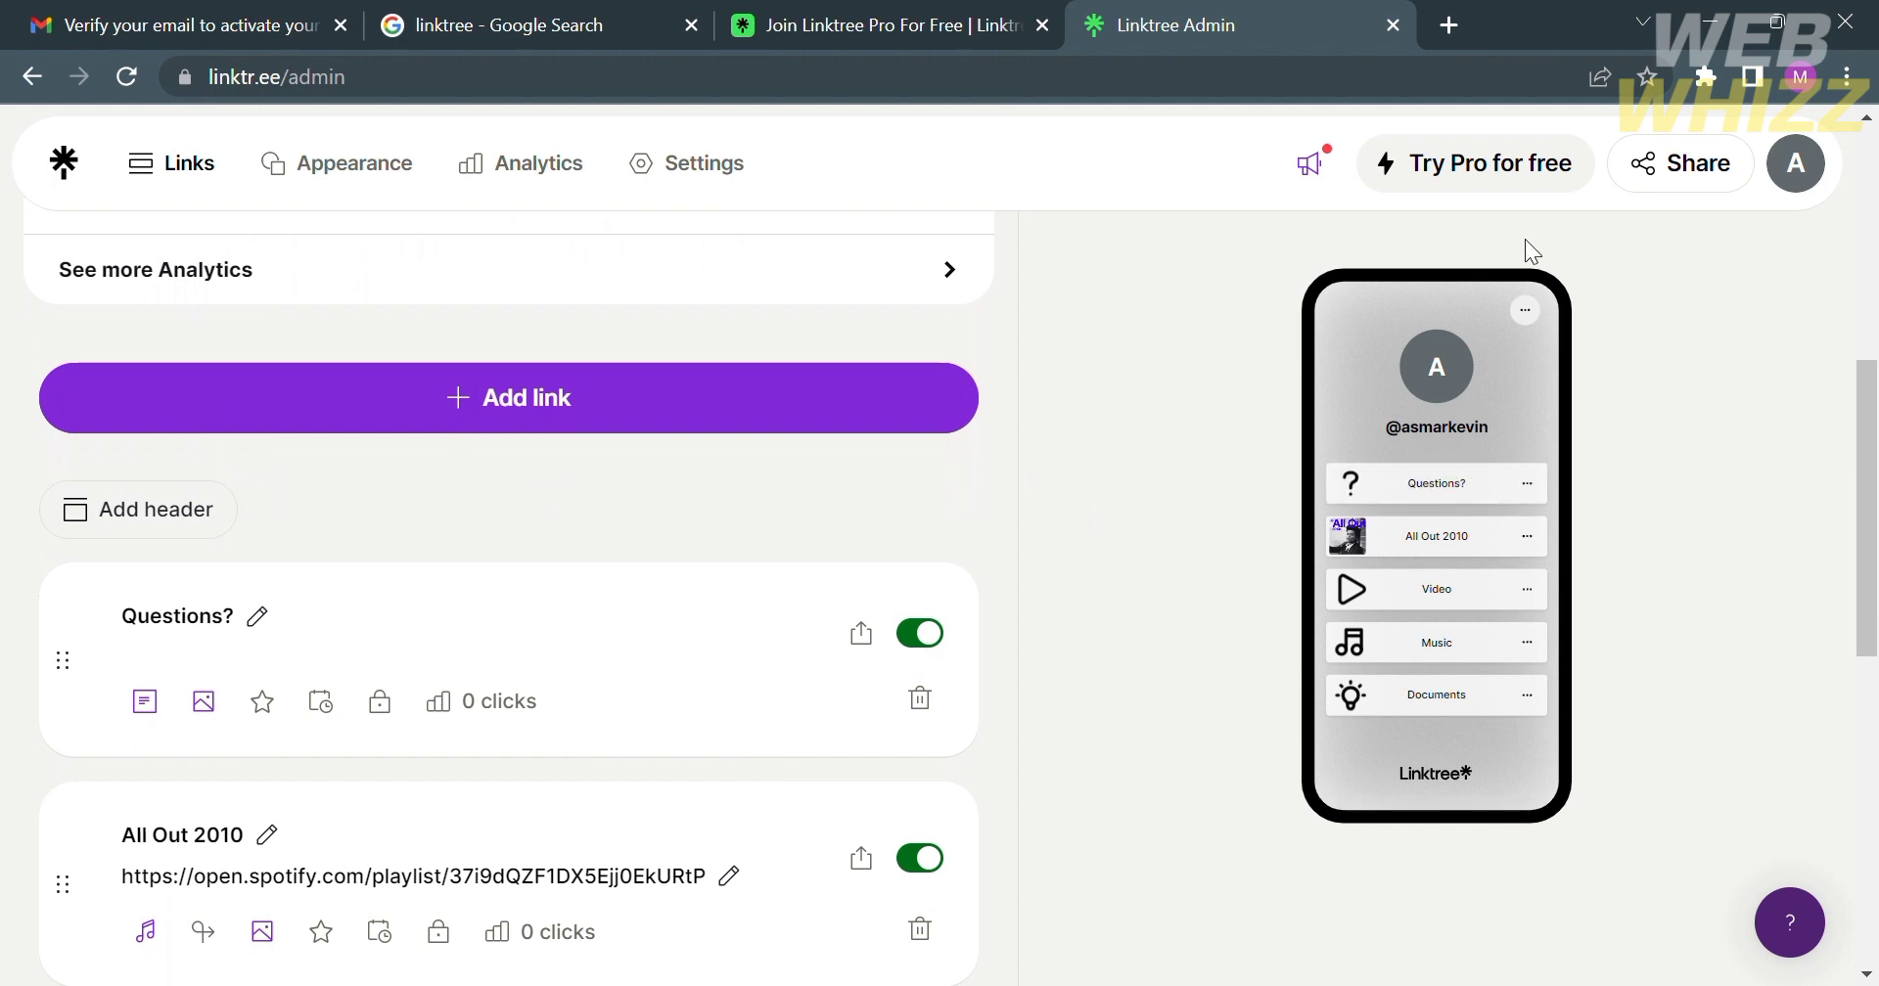
Open the public profile via Share > Open my Linktree, with Questions? listed first.
left_click(1708, 193)
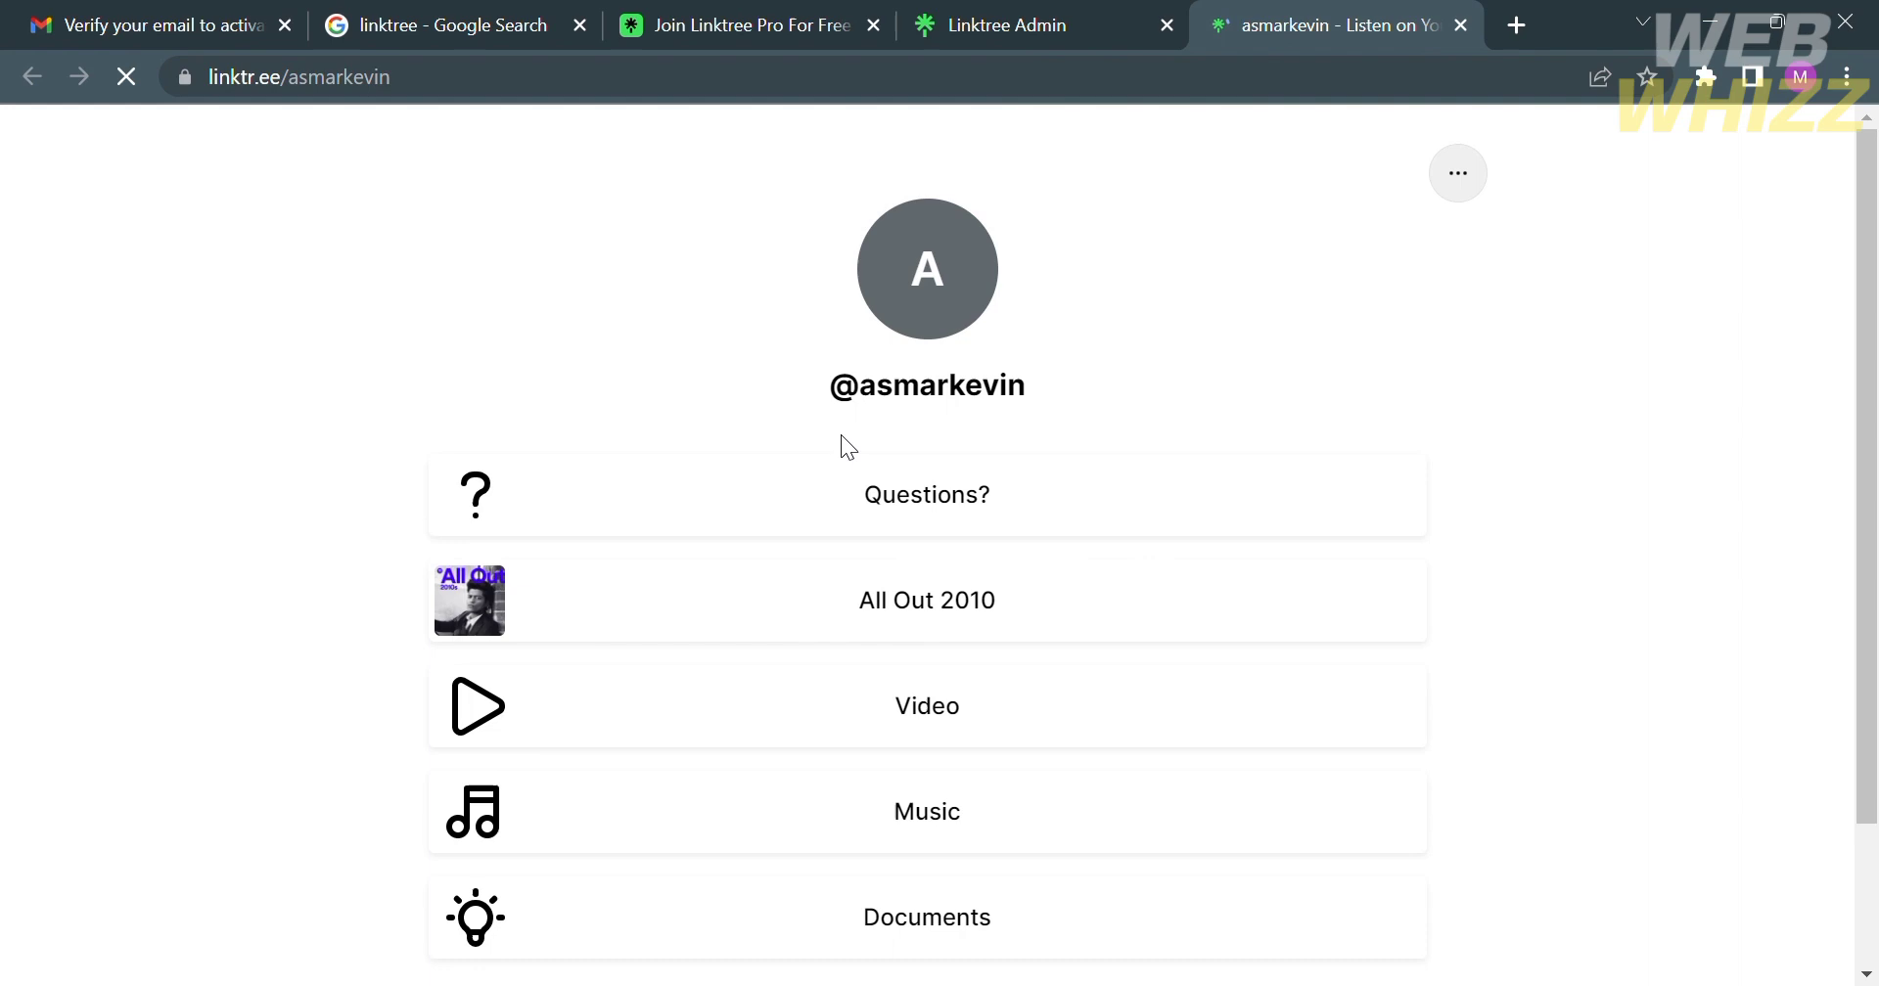
scroll(1114, 370, "down", 2)
scroll(1110, 364, "up", 2)
scroll(1070, 704, "down", 2)
scroll(1065, 716, "up", 1)
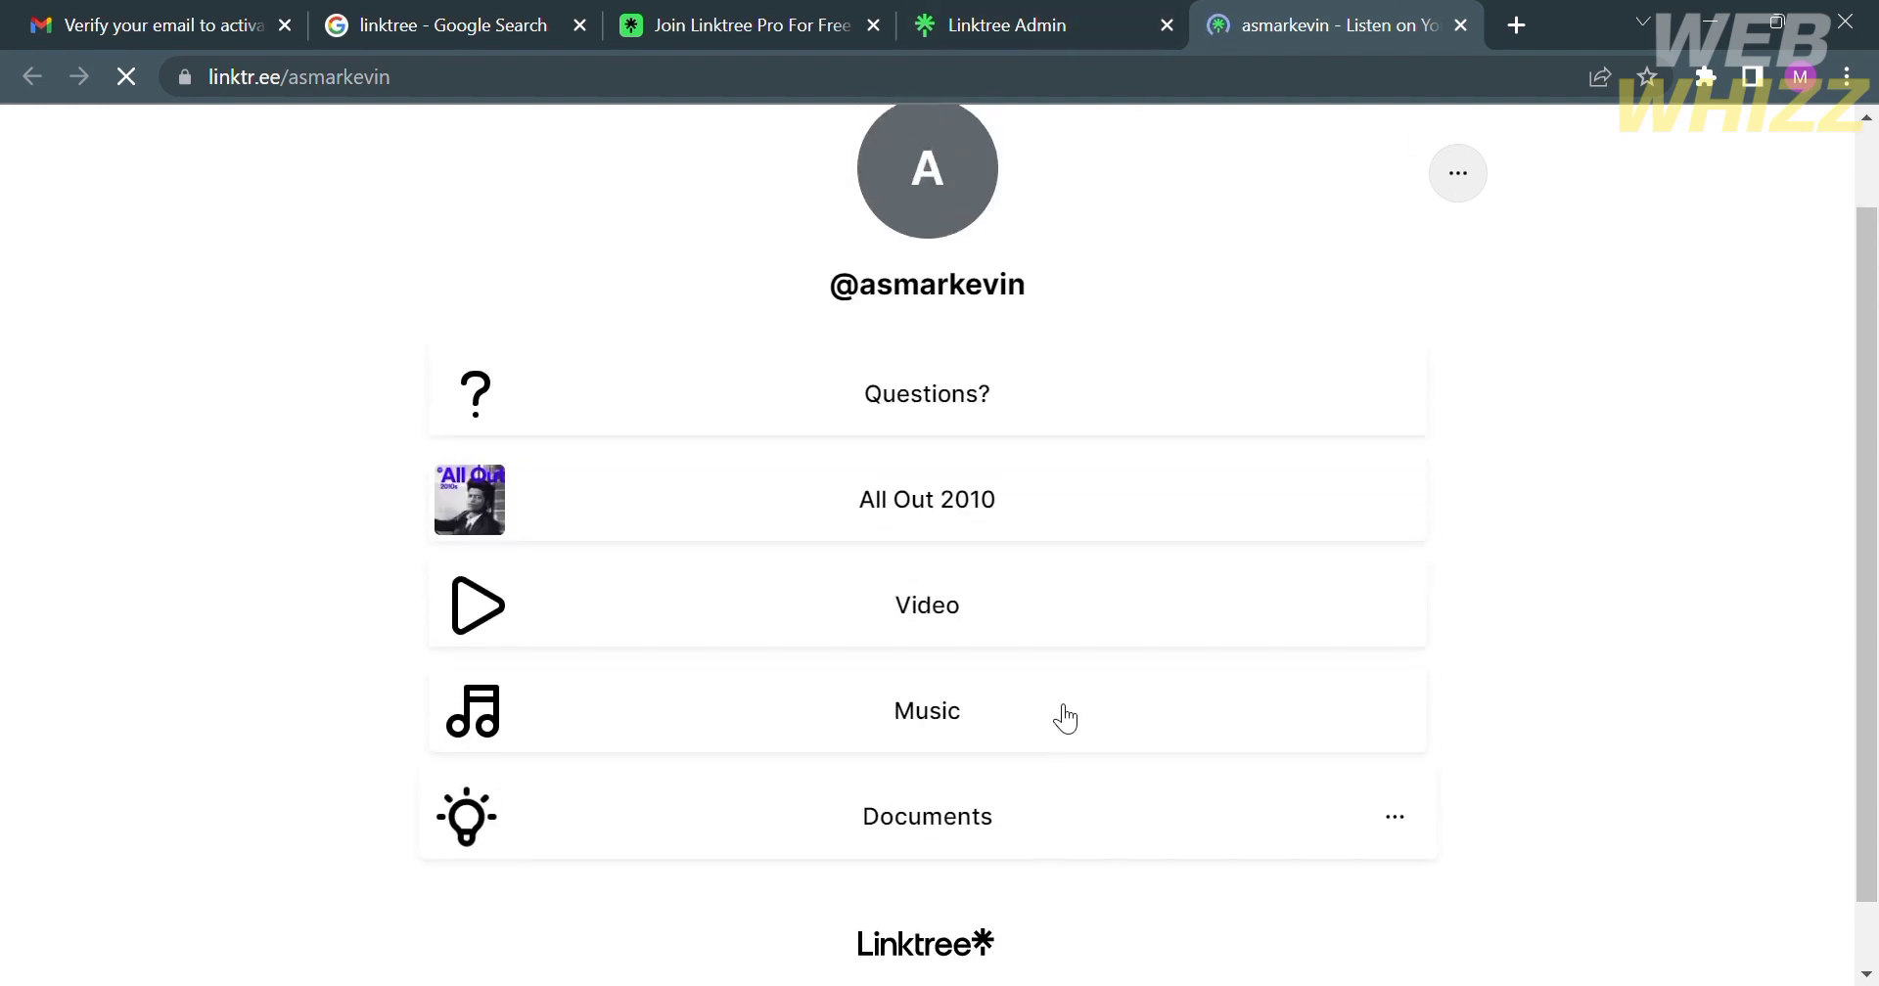
mouse_move(925, 496)
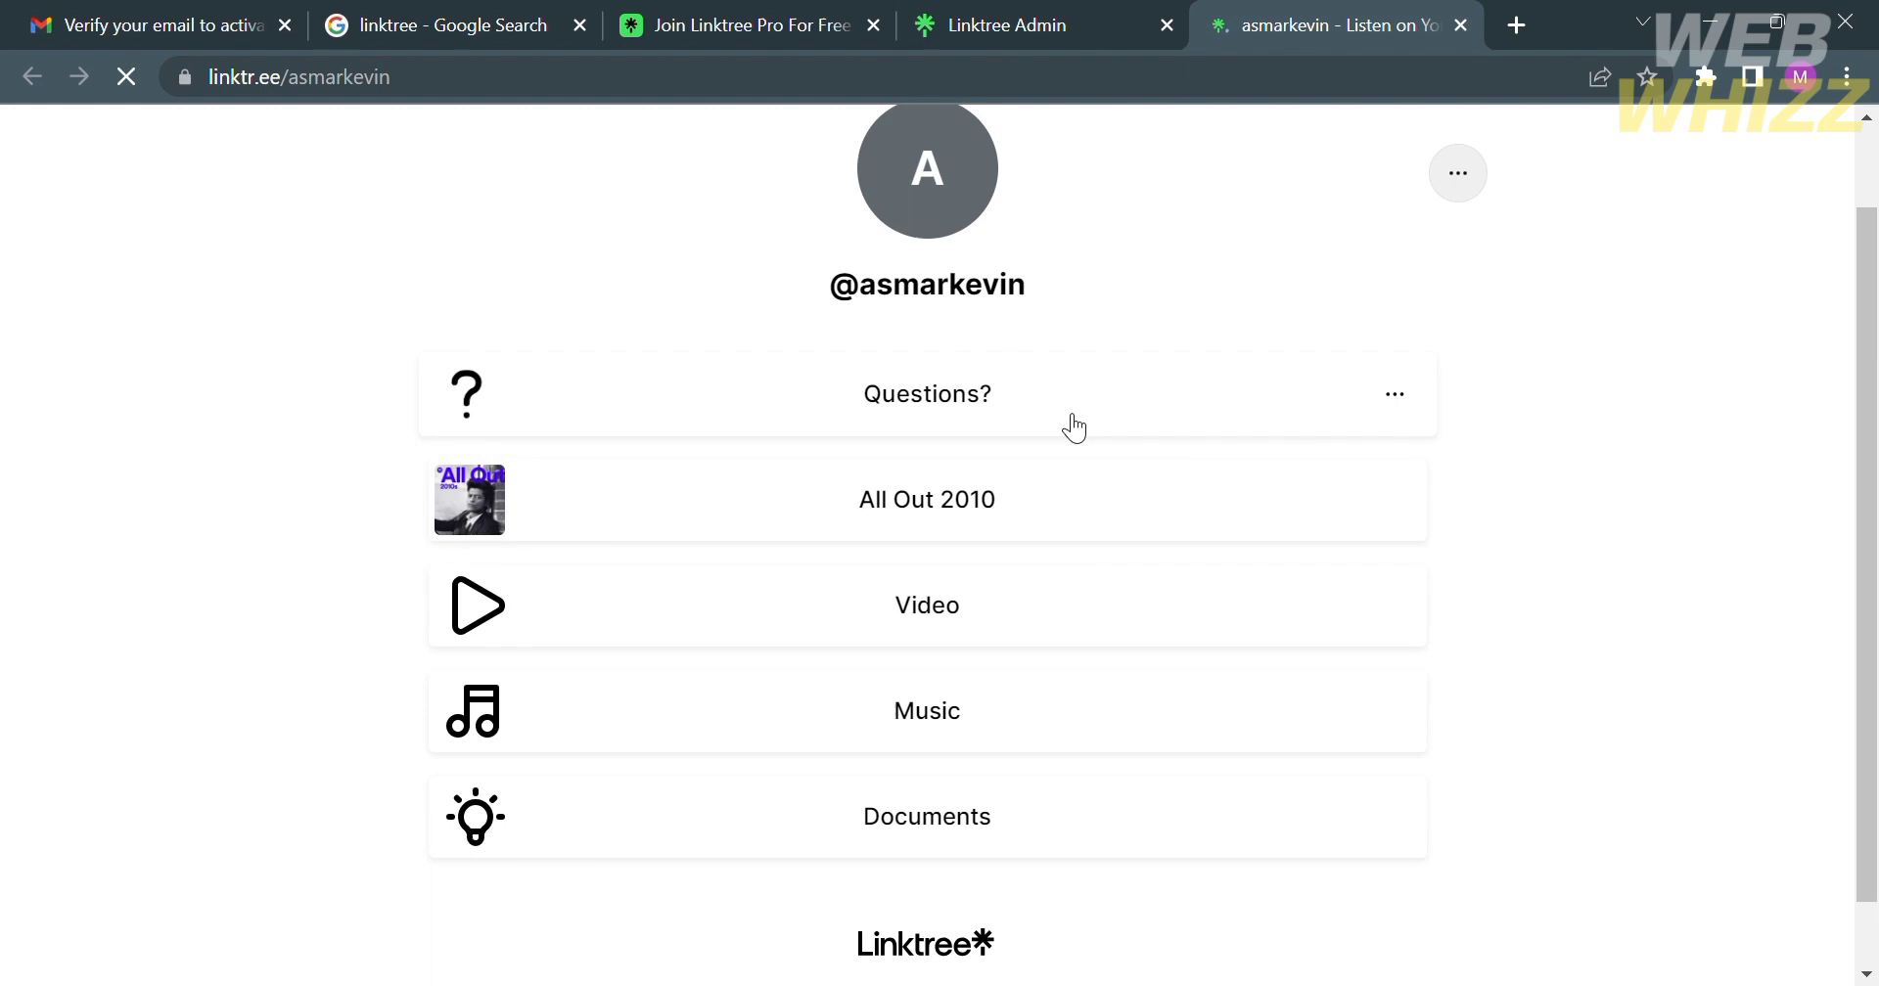
Switch between the admin and public profile tabs, then close the public profile tab.
left_click(1051, 7)
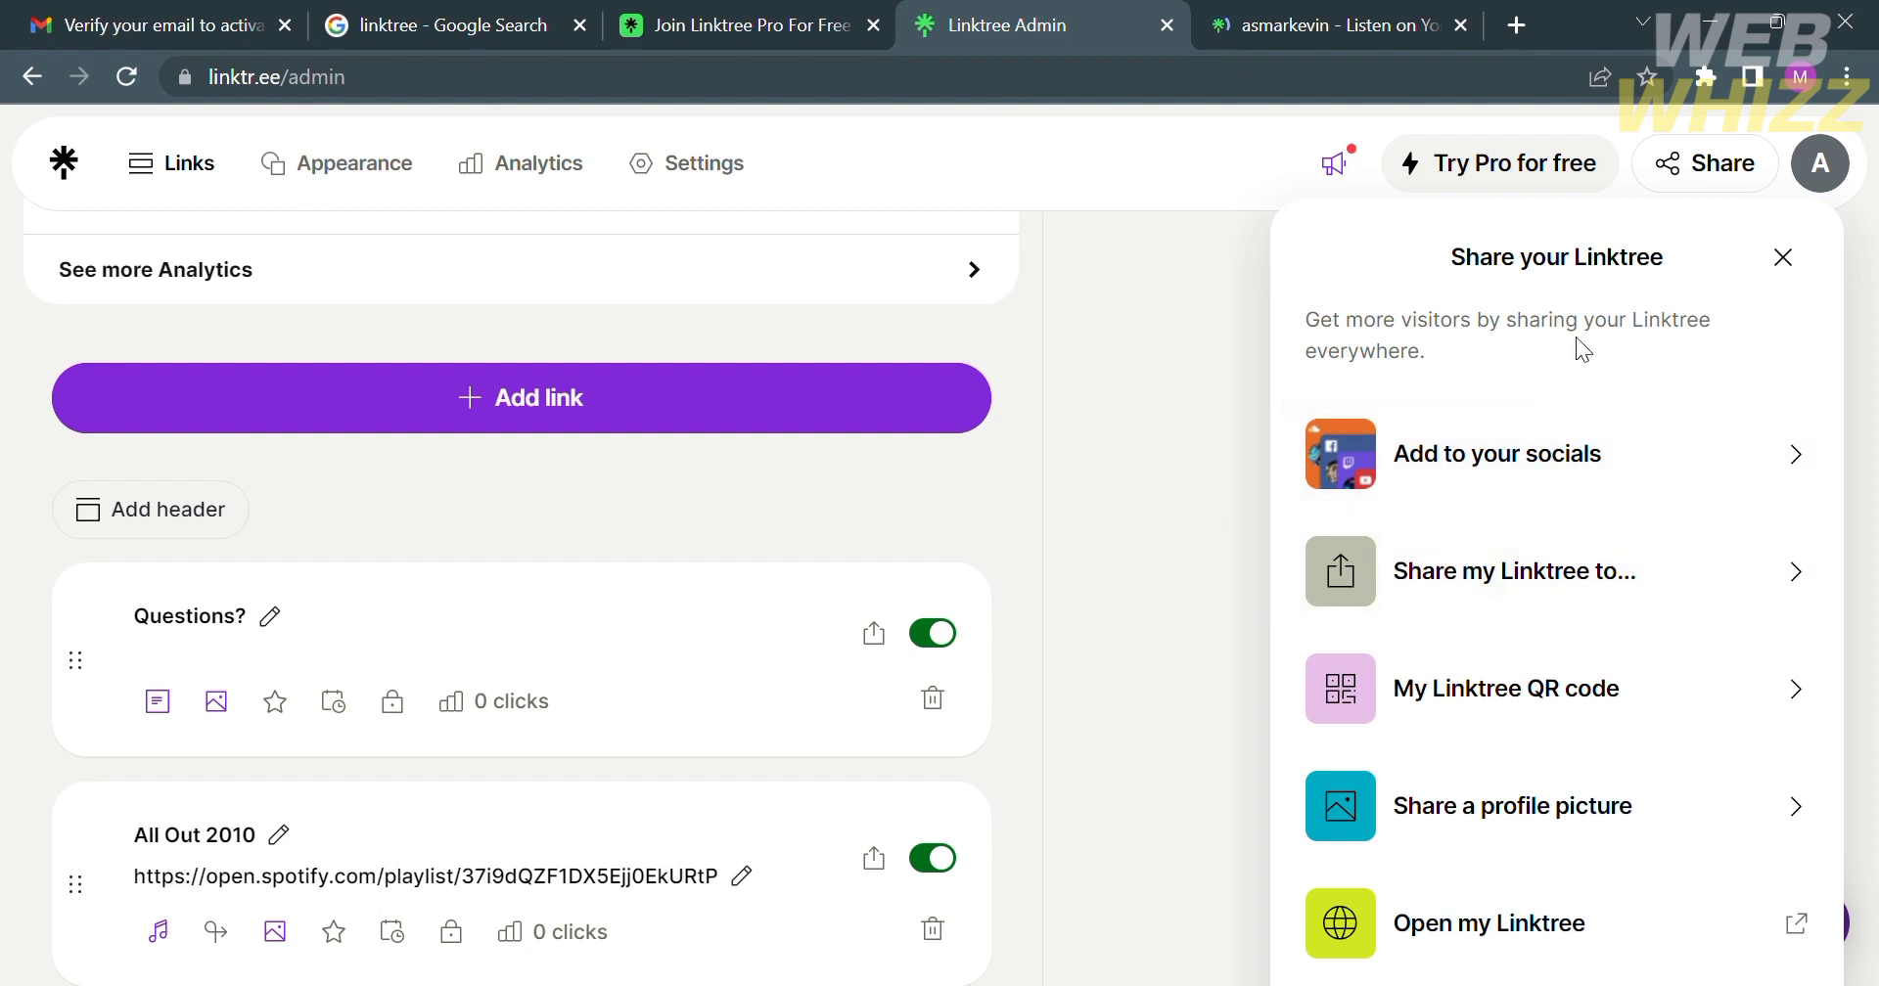
left_click(1352, 11)
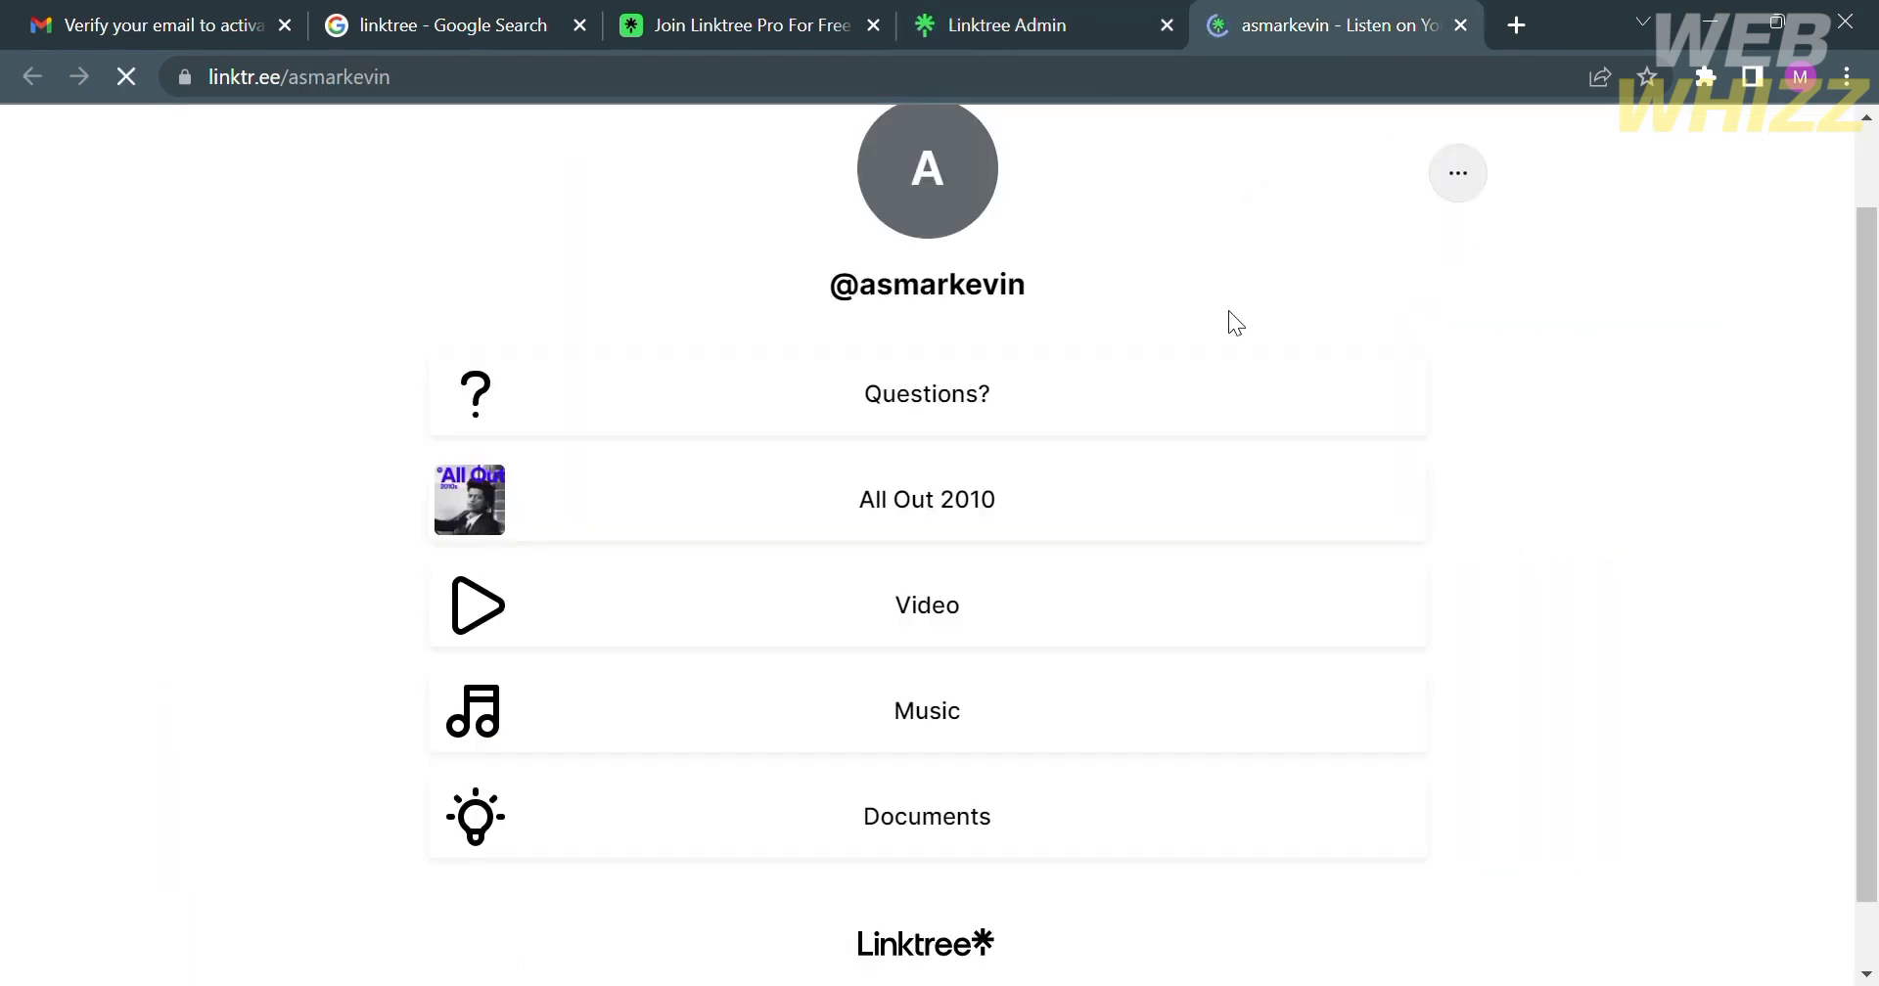
mouse_move(1072, 425)
scroll(1104, 428, "up", 1)
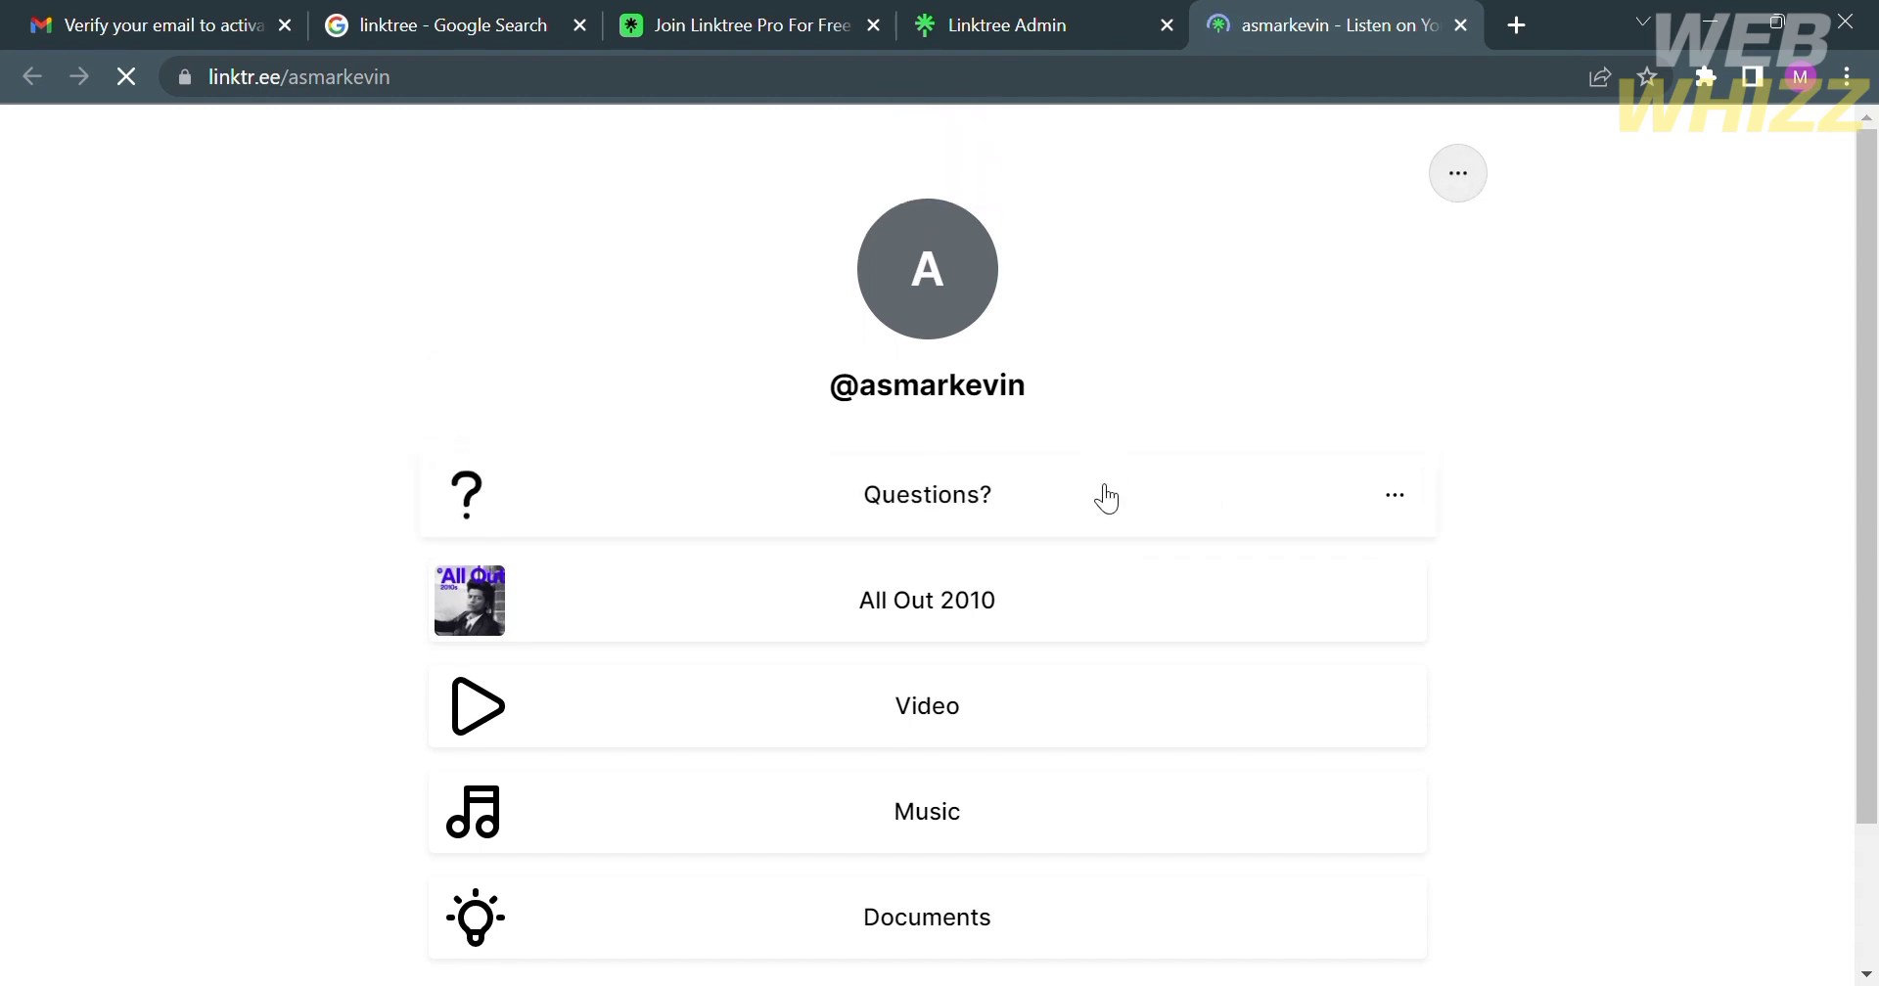
left_click(1074, 13)
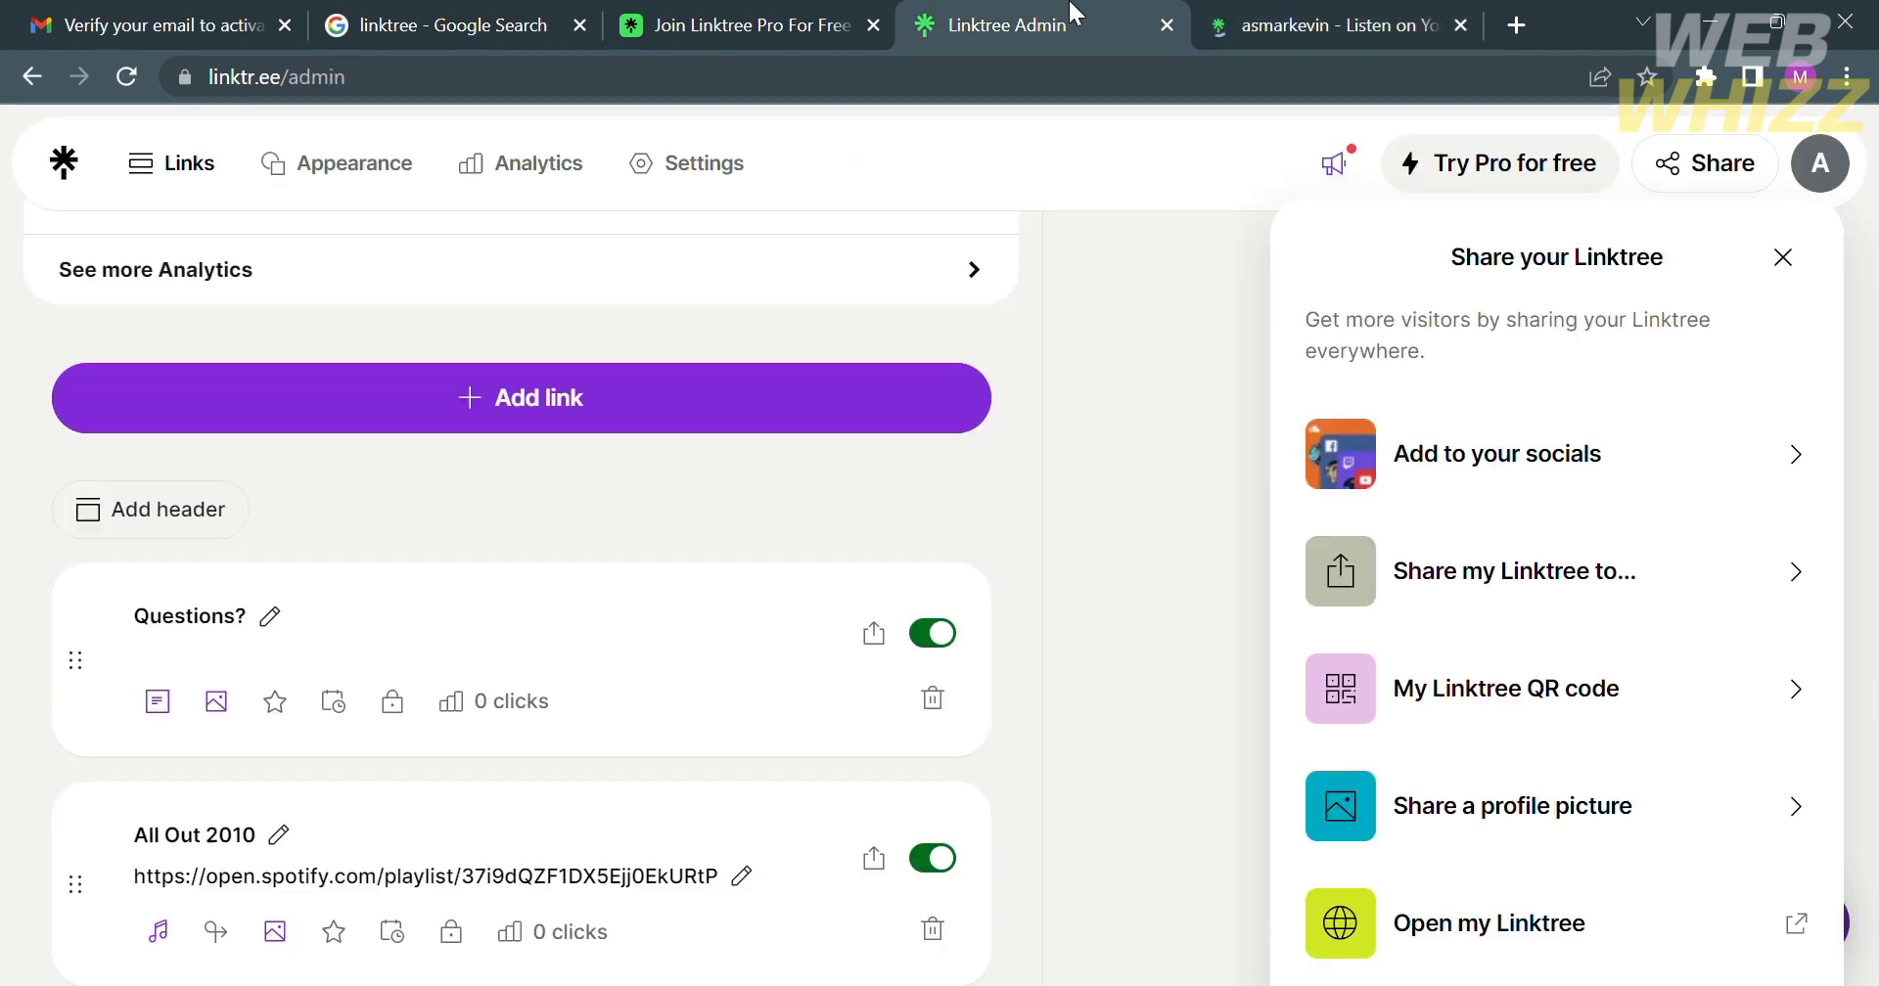
left_click(1464, 25)
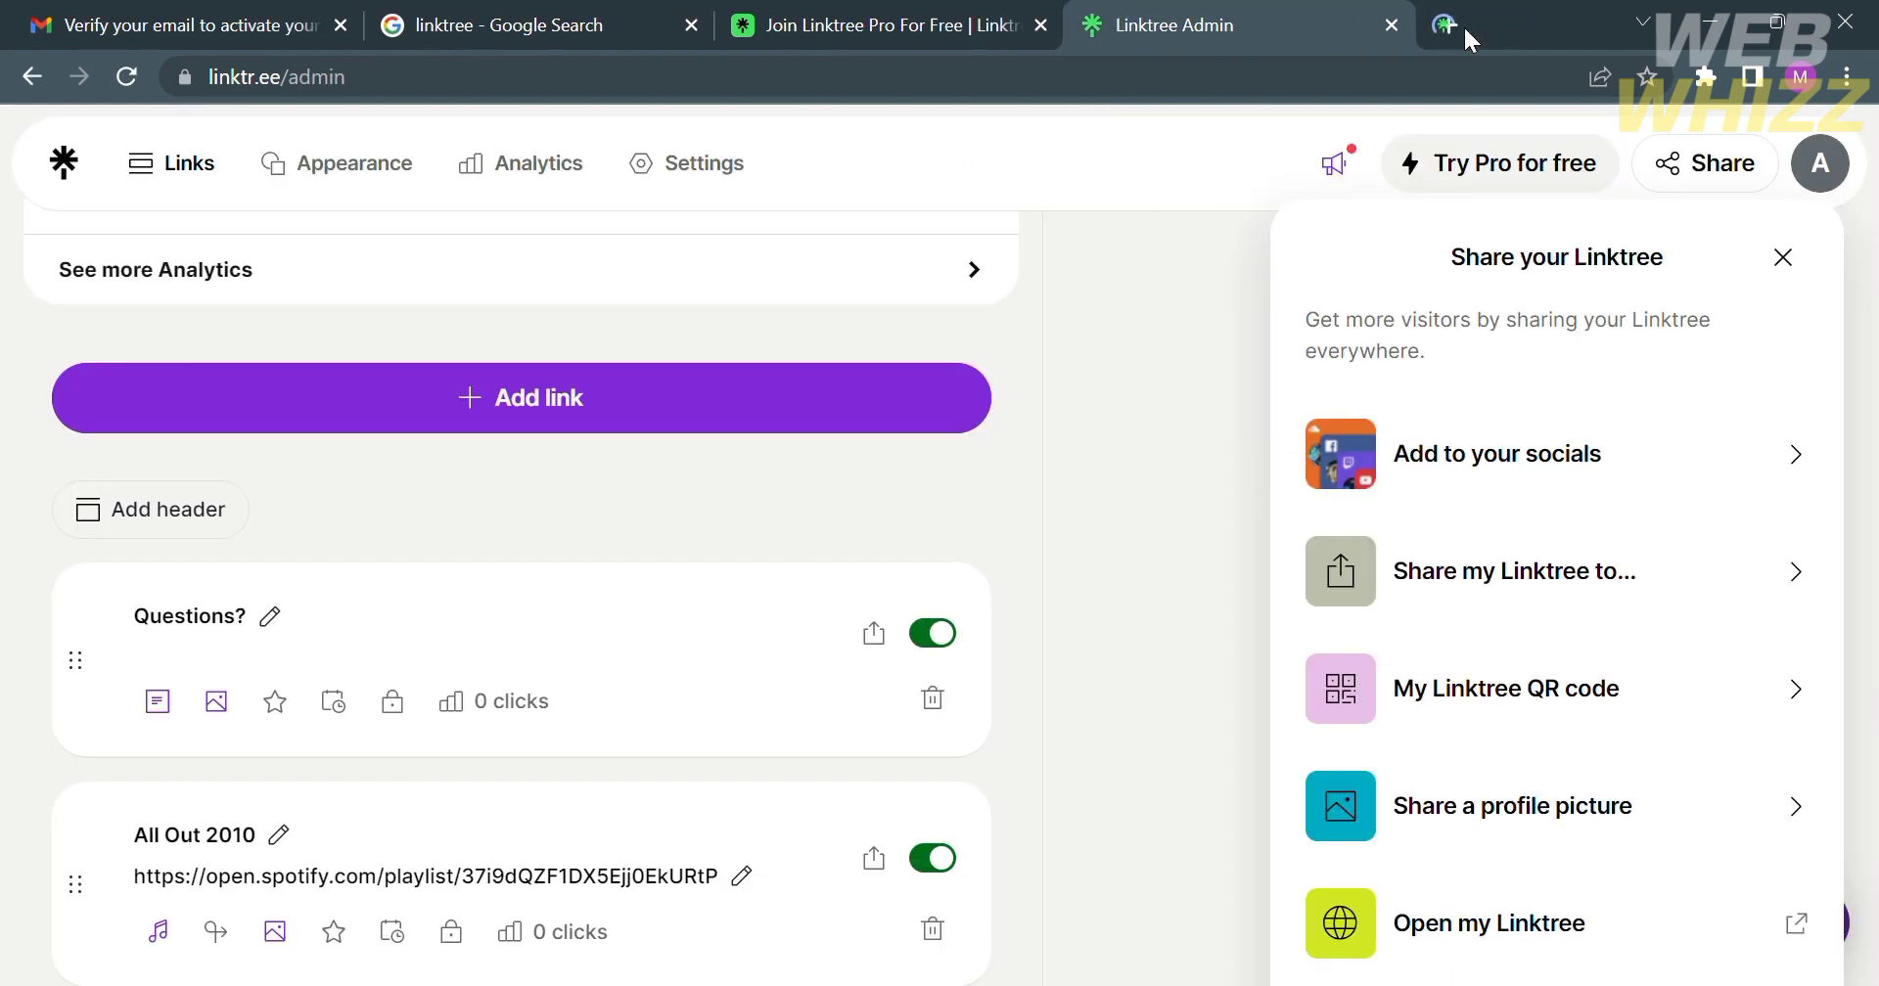
Reopen the public profile in a new tab, then return to admin with sharing options closed.
left_click(1538, 932)
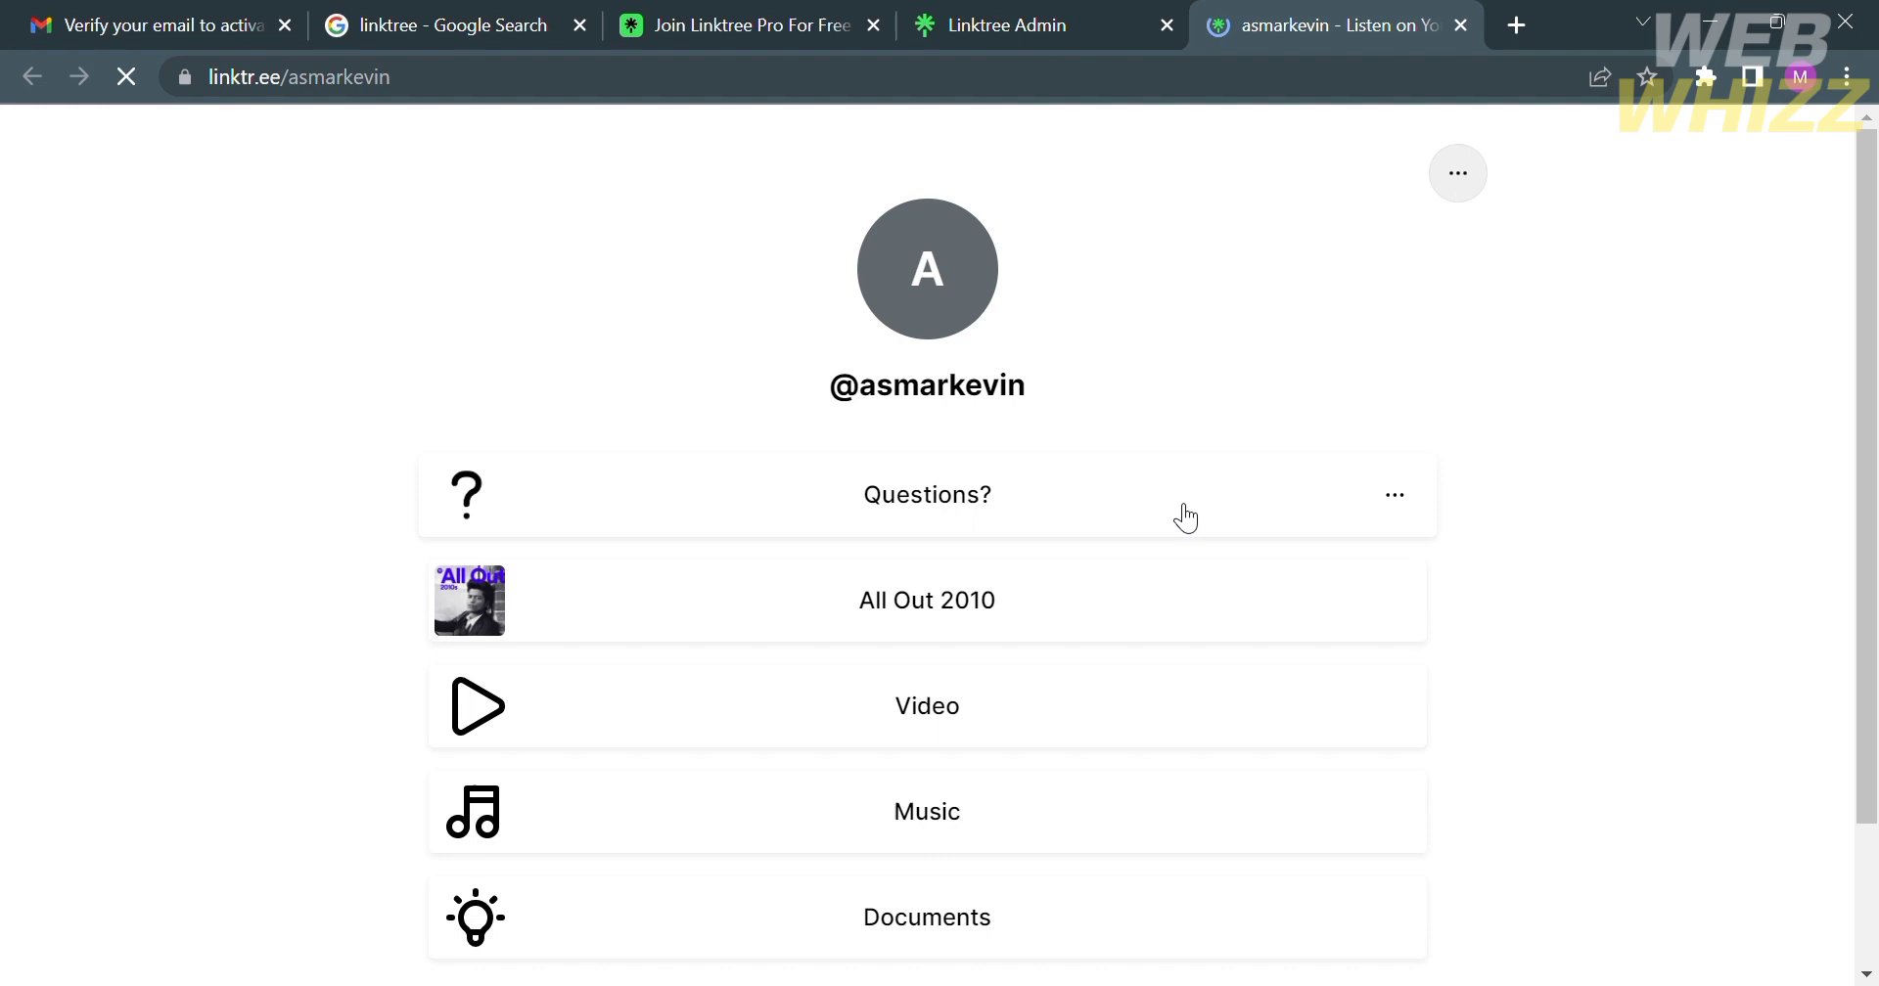
left_click(1106, 15)
left_click(384, 636)
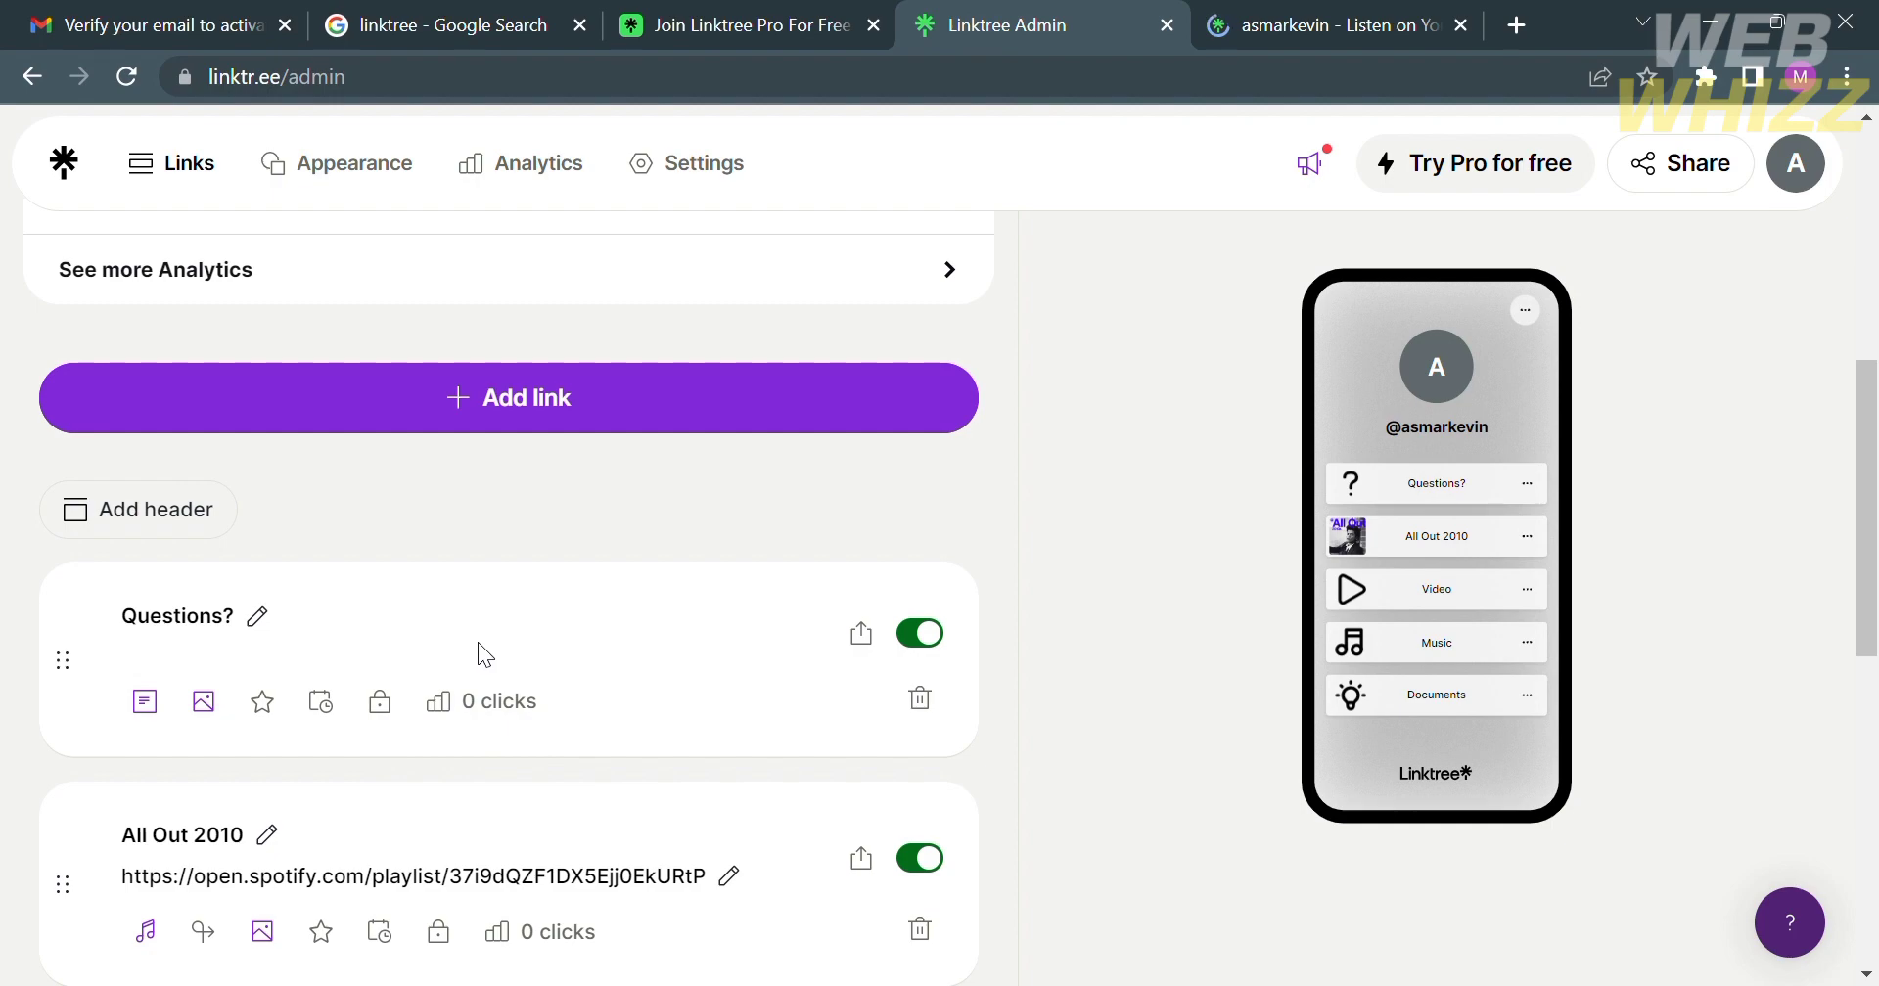
scroll(480, 649, "down", 6)
scroll(480, 649, "down", 3)
scroll(480, 650, "up", 10)
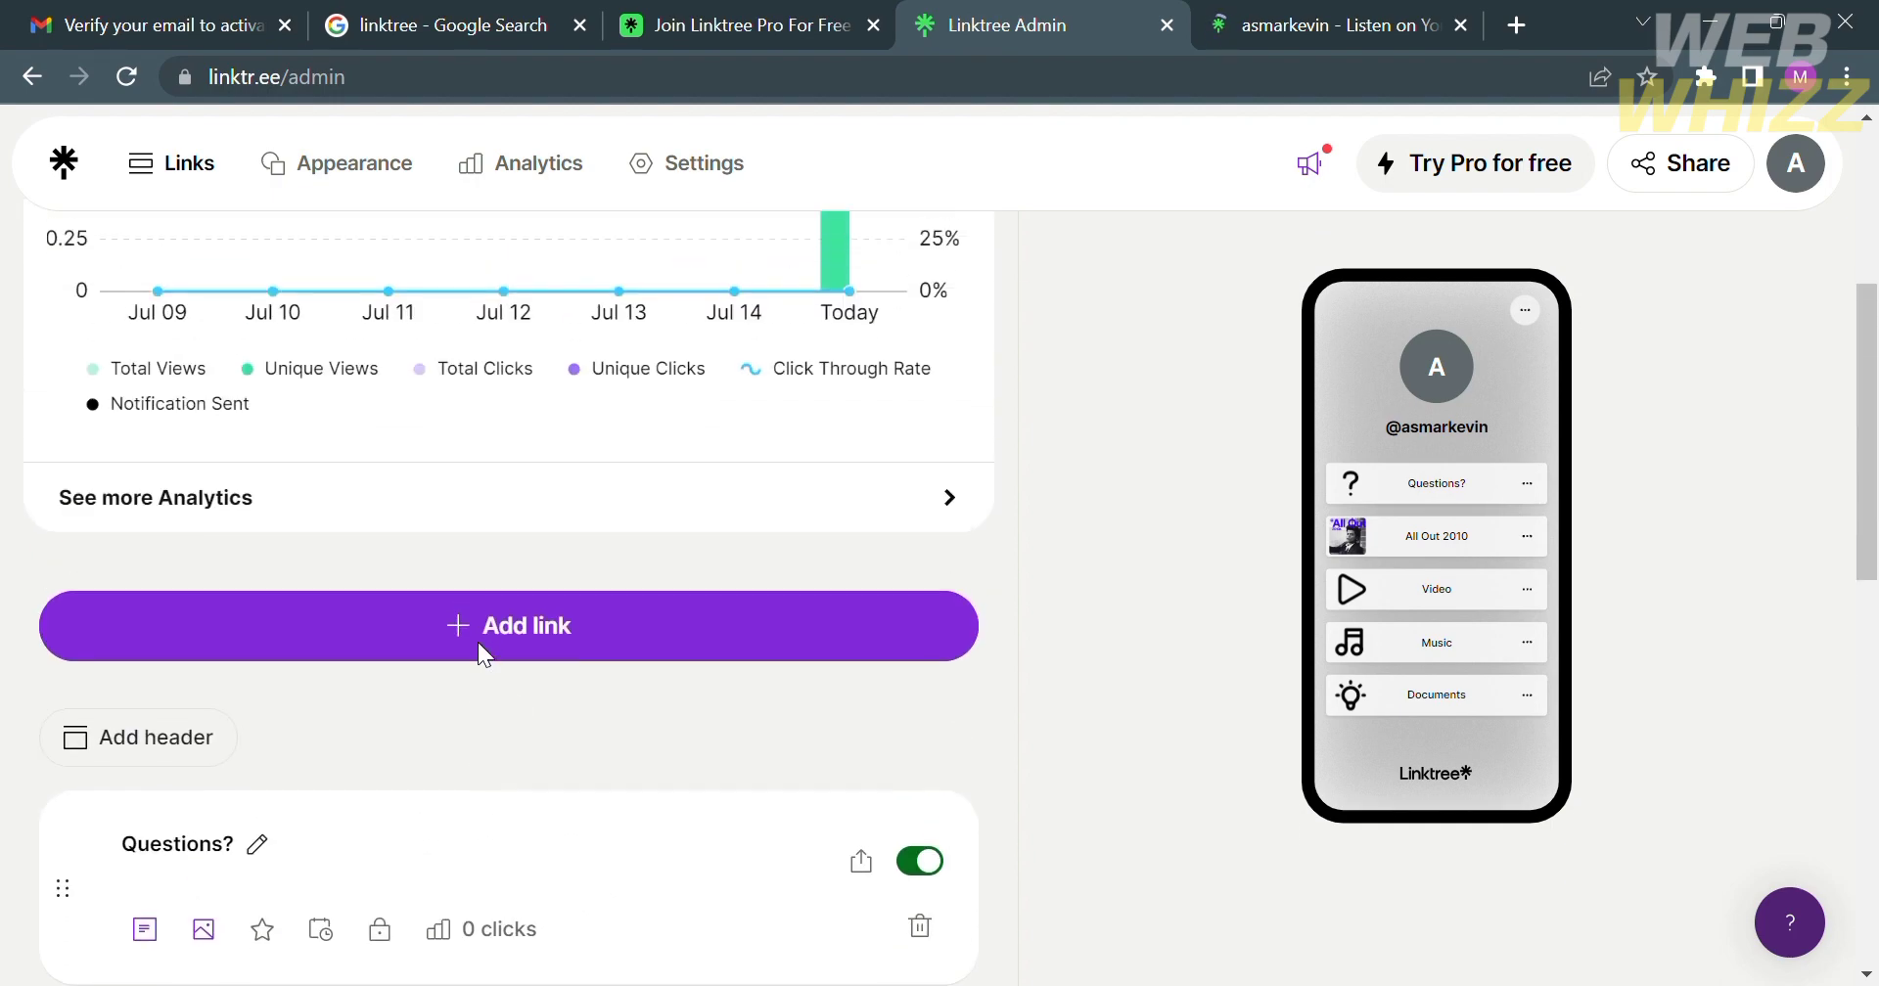